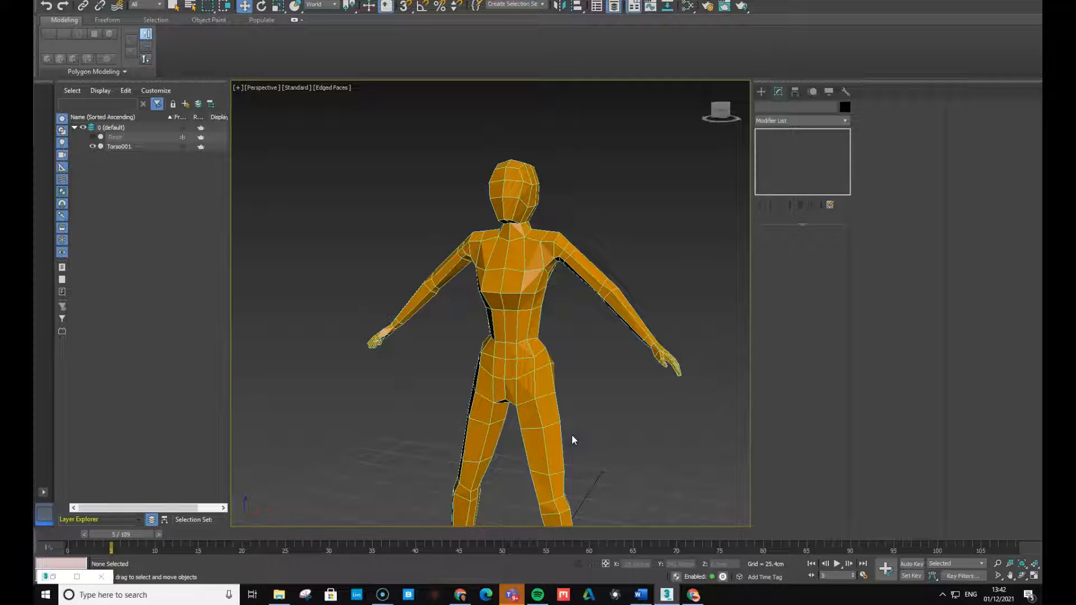
Select the body mesh, switch off its Symmetry modifier and enter Polygon sub-object level of the Editable Poly
middle_click_drag(557, 444, 536, 365)
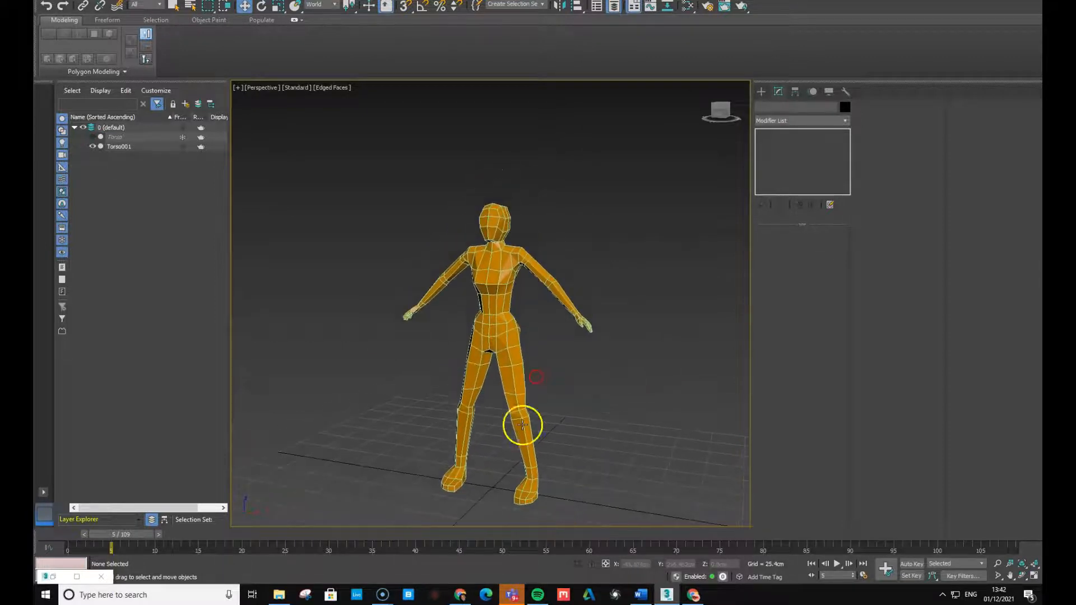
scroll(521, 426, "up", 2)
mouse_move(513, 432)
middle_mouse_down("alt")
mouse_move(533, 412)
mouse_move(520, 424)
middle_mouse_up("alt")
left_click(524, 288)
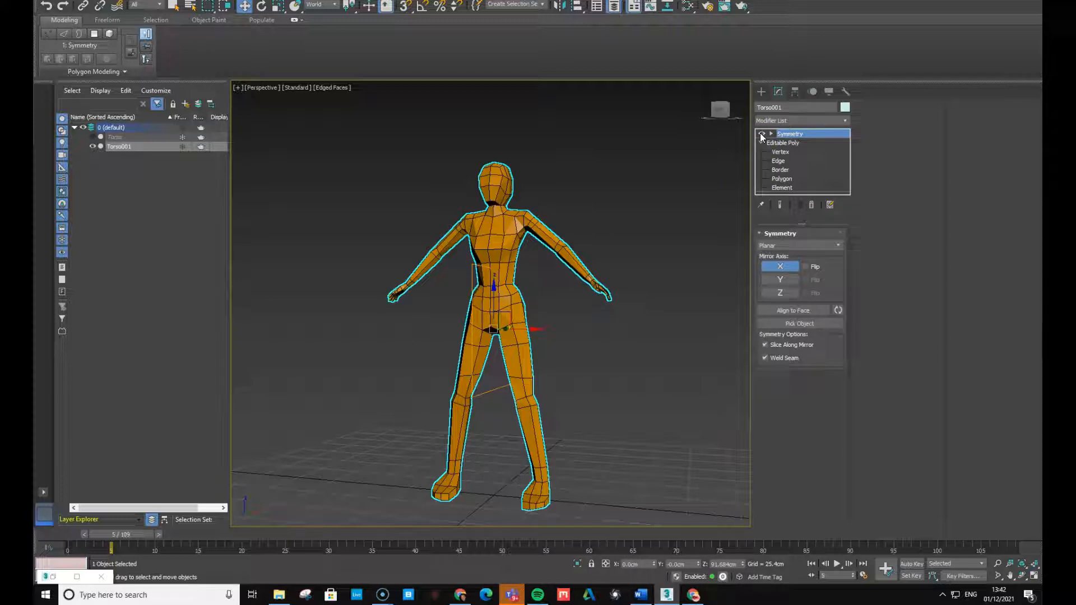
left_click(763, 135)
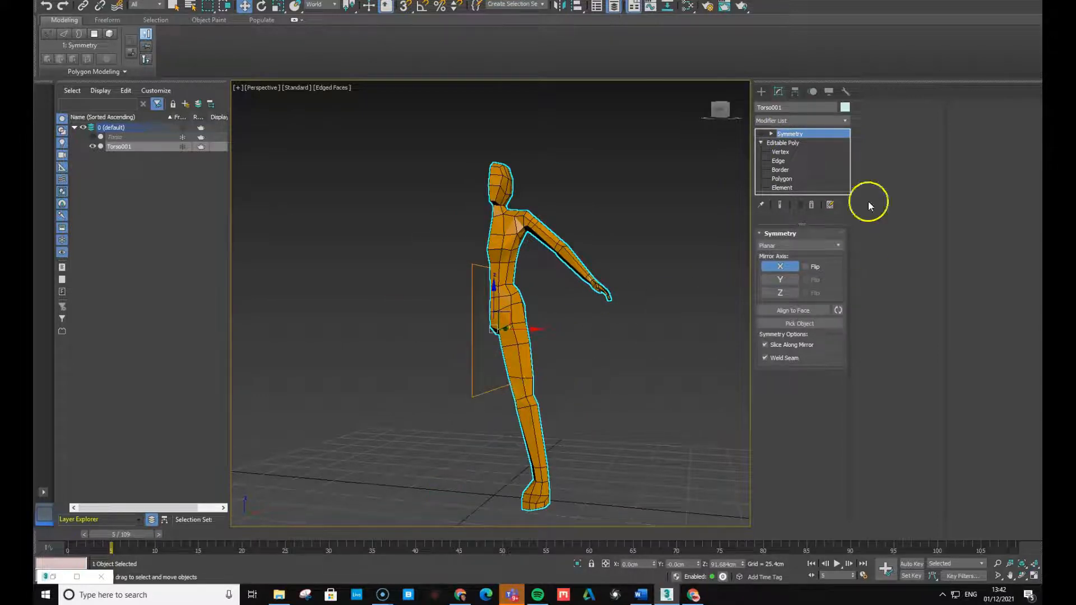
left_click(779, 179)
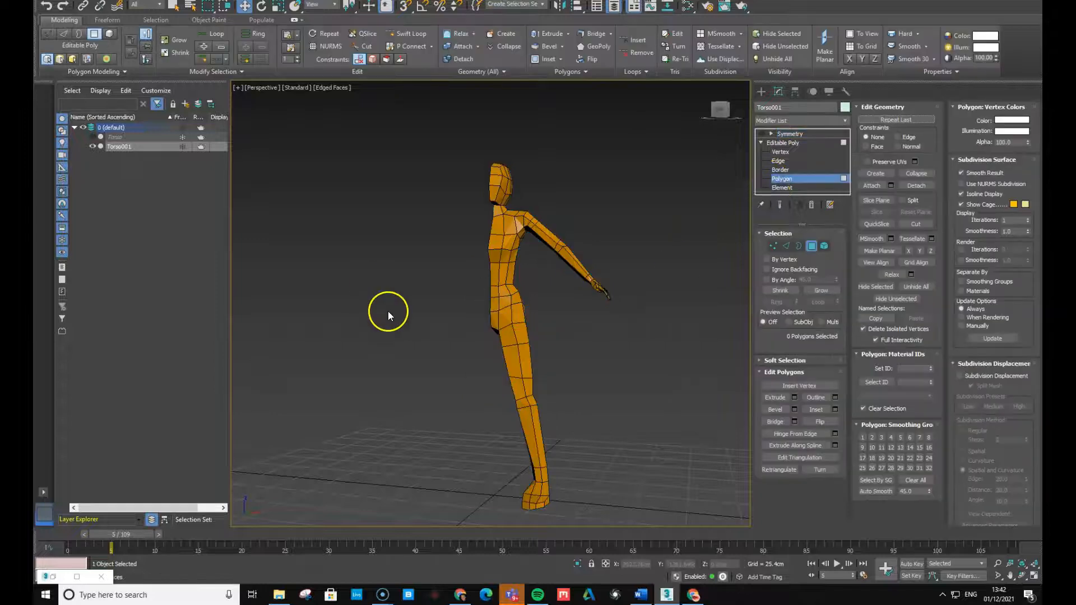
Activate the Turn tool and turn the triangulation diagonal on the side of the upper thigh
scroll(512, 346, "up", 5)
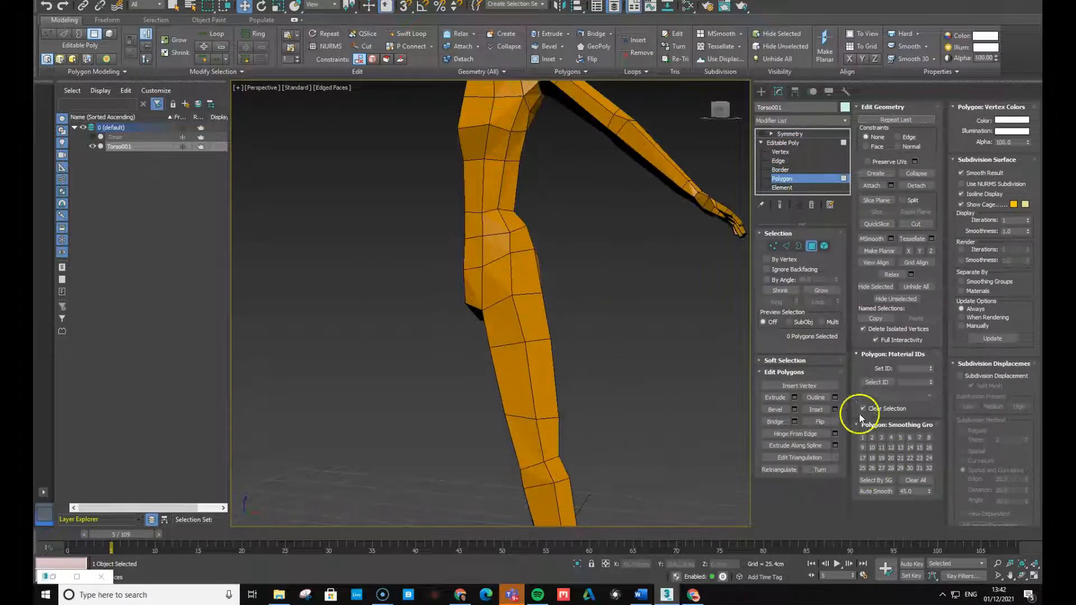
left_click(792, 385)
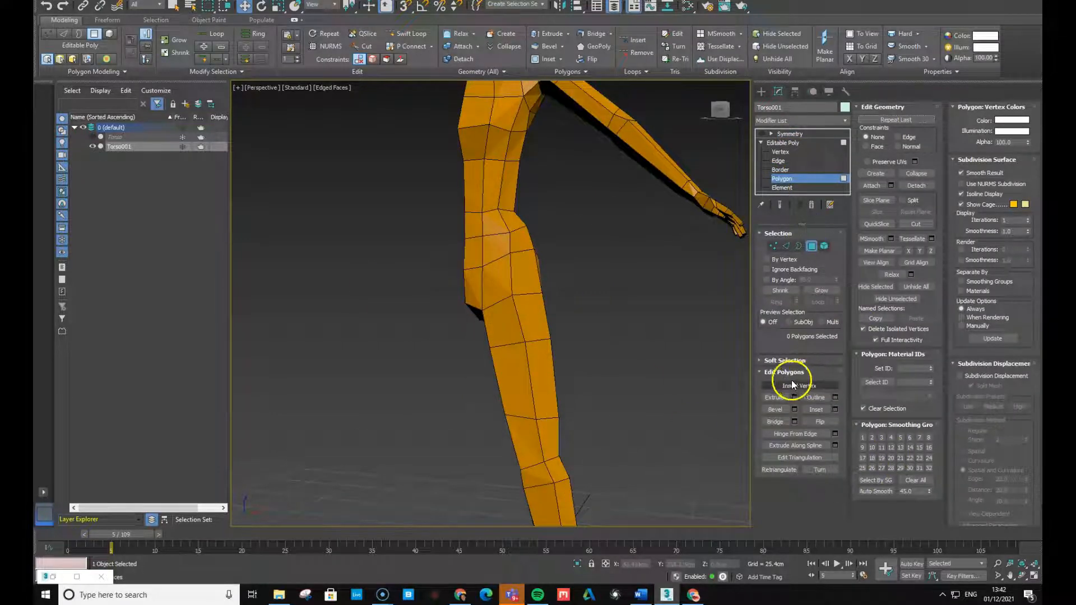
left_click(823, 470)
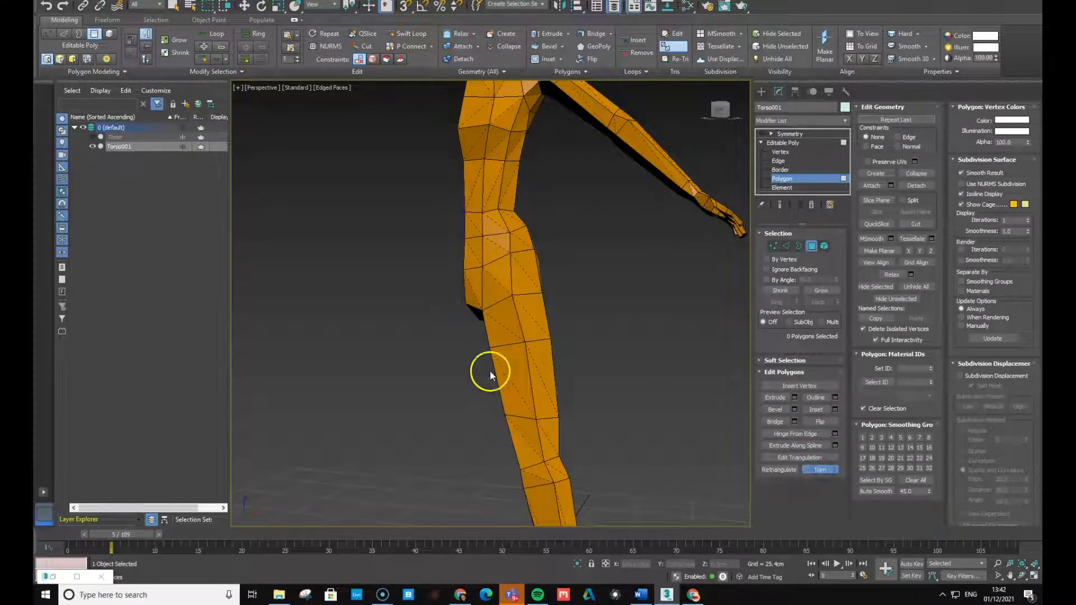
middle_click_drag(519, 302, 630, 314, "alt")
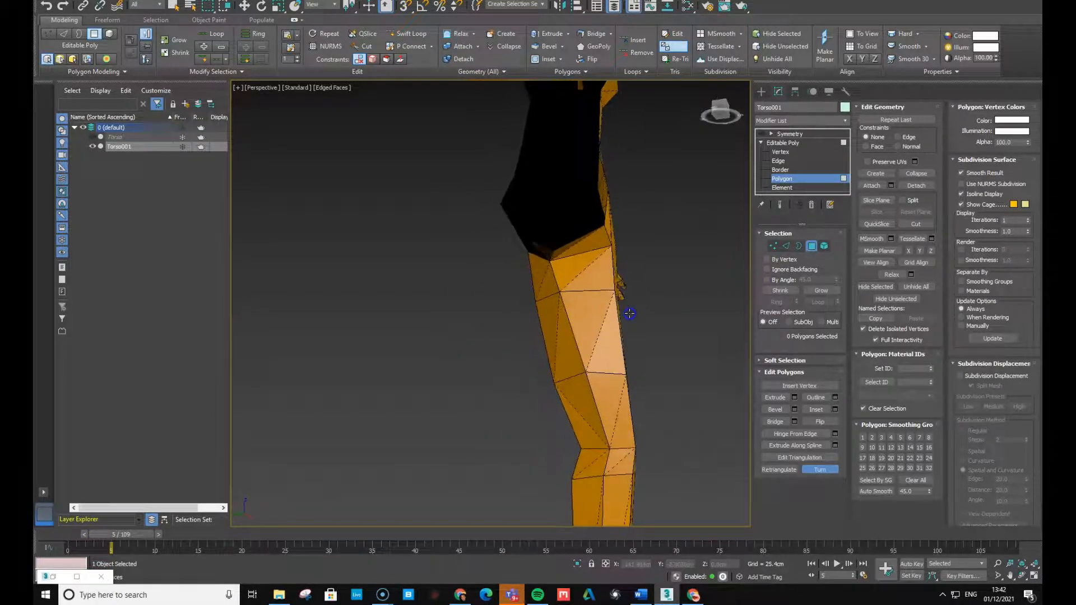
left_click(558, 334)
left_click(559, 335)
middle_click_drag(626, 363, 532, 390, "alt")
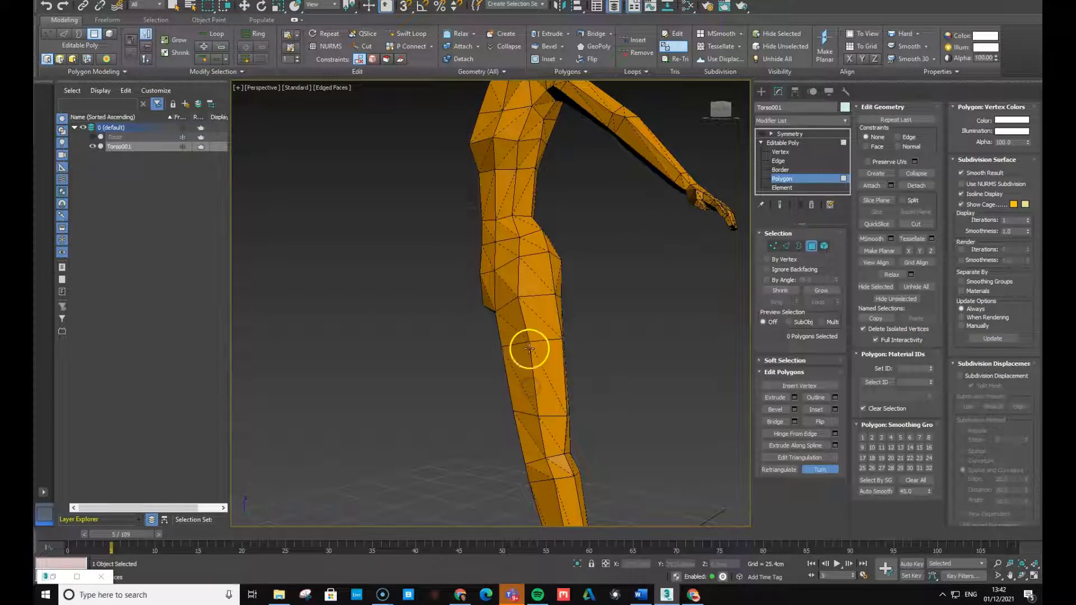
Turn the diagonal of a thigh polygon above the knee
scroll(548, 344, "up", 3)
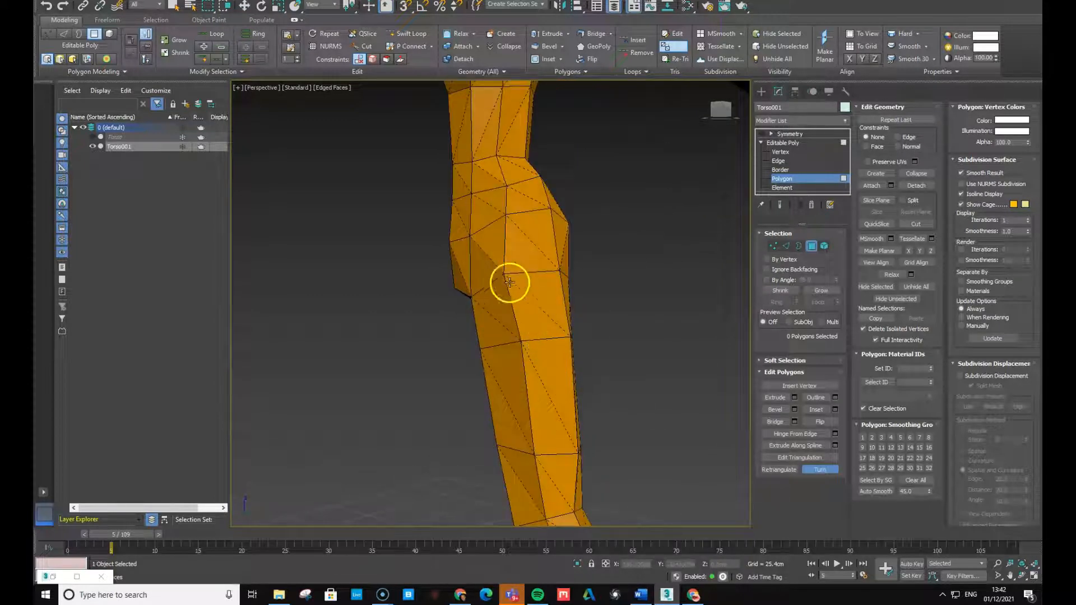
mouse_move(553, 325)
middle_mouse_down("alt")
mouse_move(535, 336)
mouse_move(555, 343)
middle_mouse_up("alt")
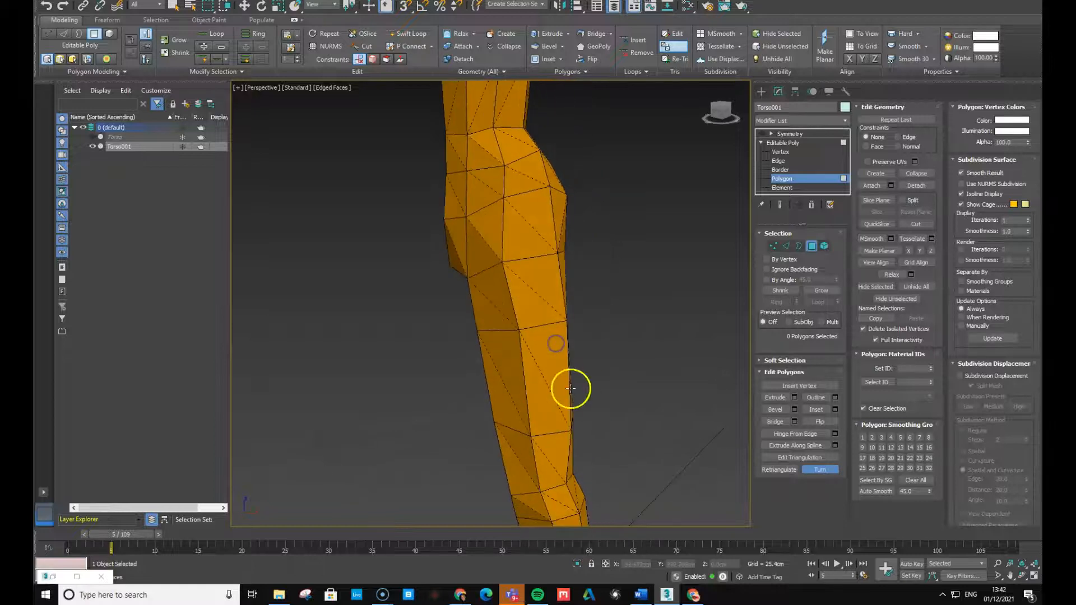
middle_click_drag(571, 388, 537, 324)
middle_click_drag(532, 366, 638, 396, "alt")
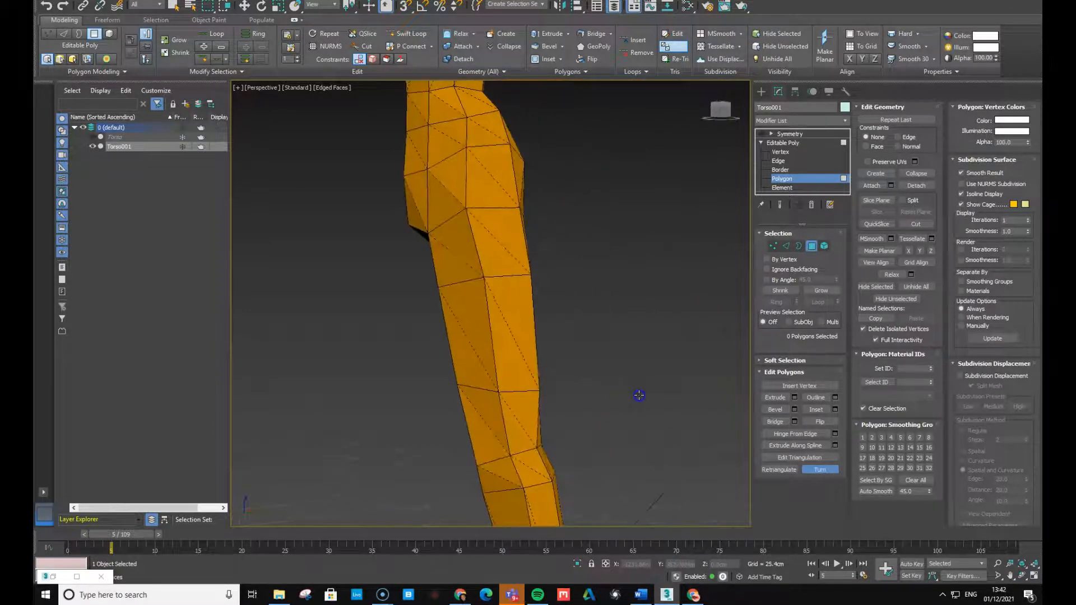
middle_click_drag(567, 418, 628, 400)
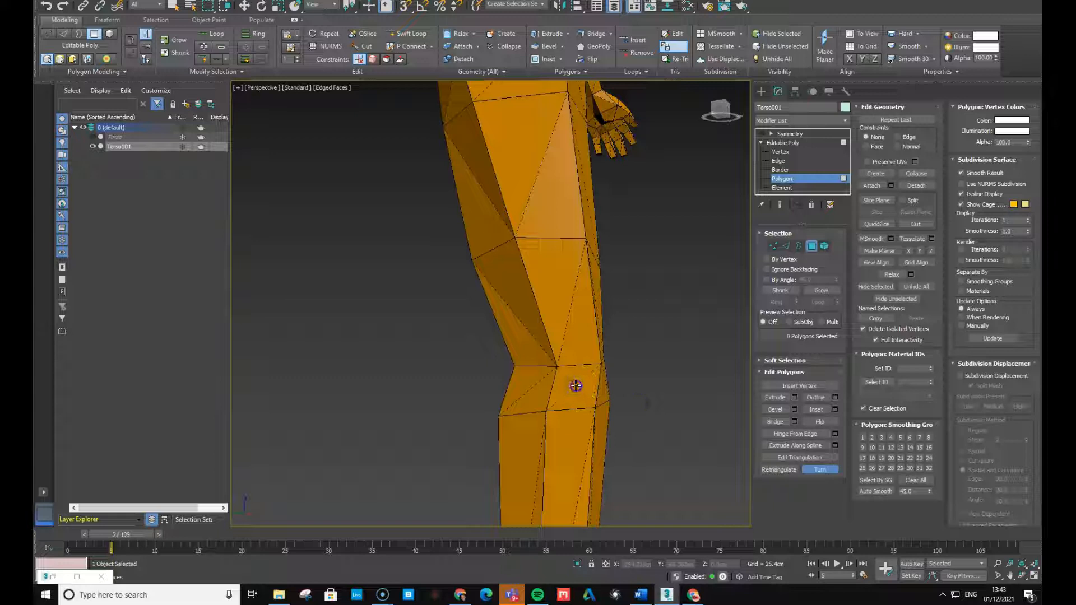
middle_click_drag(557, 379, 530, 317, "alt")
left_click(530, 226)
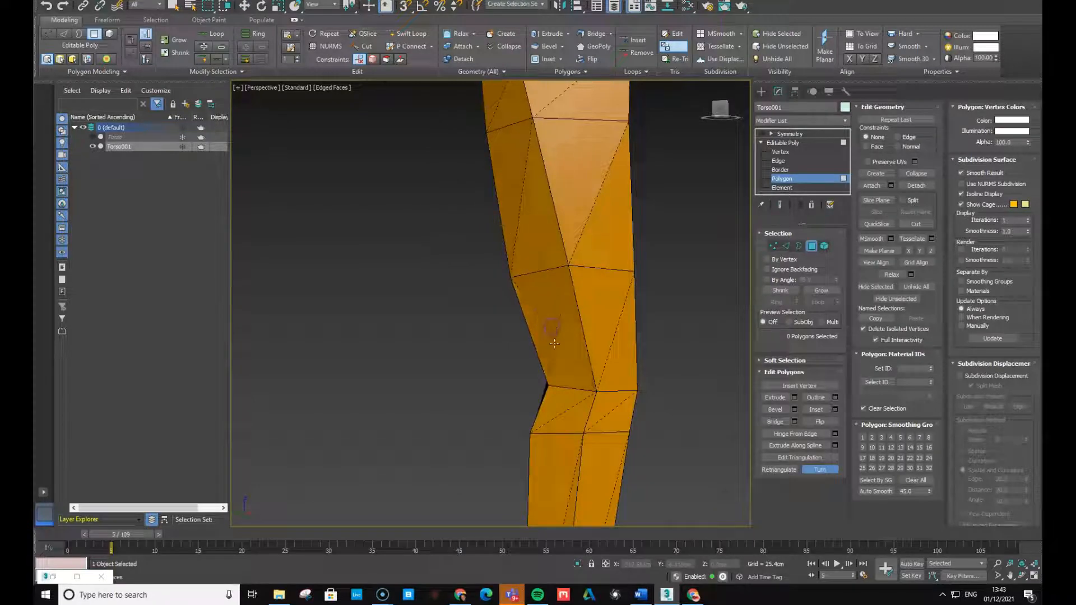
Turn the remaining diagonals on the thigh polygons around the knee so they follow the leg's form
mouse_move(585, 345)
middle_mouse_down("alt")
mouse_move(611, 345)
mouse_move(600, 335)
middle_mouse_up("alt")
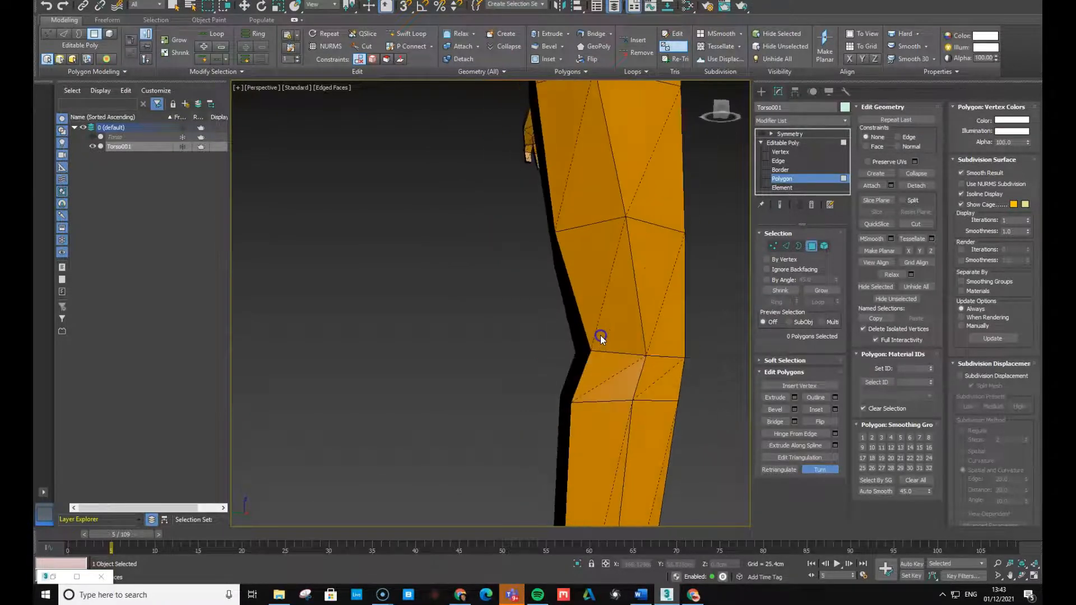
middle_click_drag(638, 377, 662, 371, "alt")
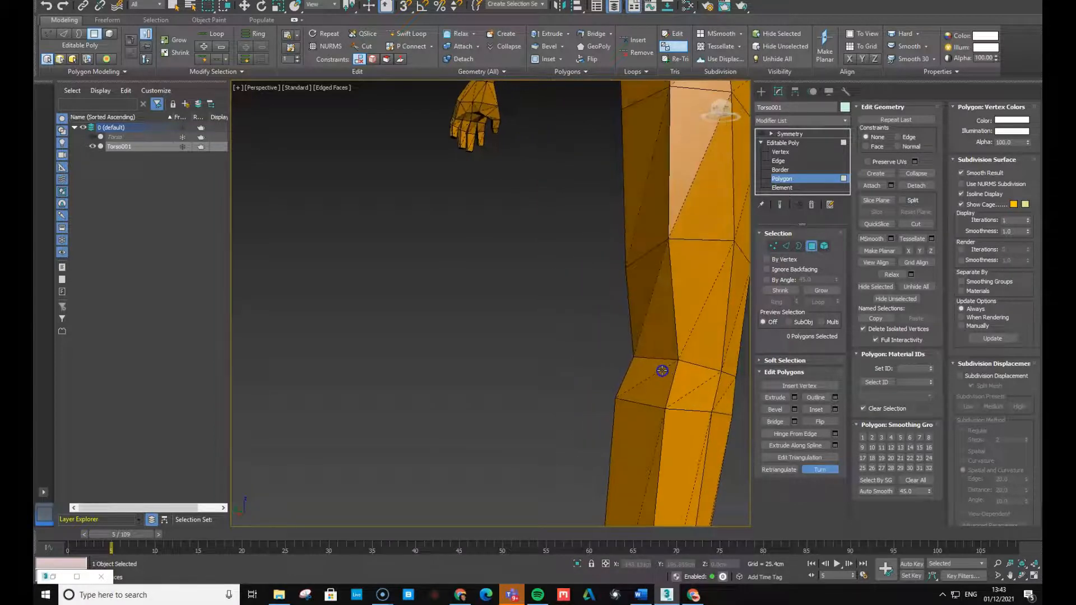
middle_click_drag(691, 255, 539, 279, "alt")
middle_click_drag(429, 259, 496, 254, "alt")
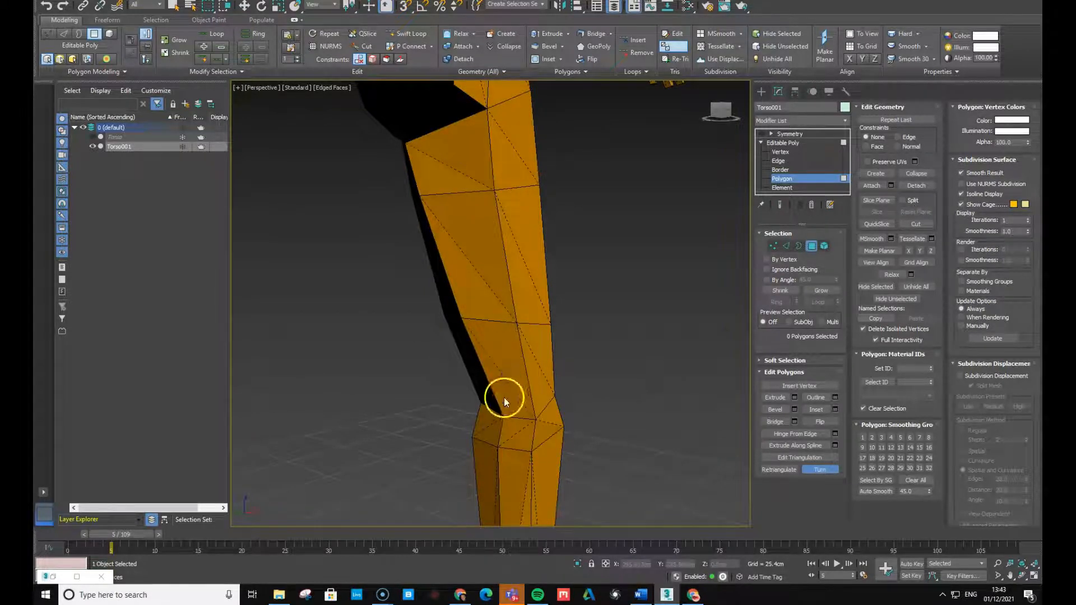
middle_click_drag(504, 398, 583, 372, "alt")
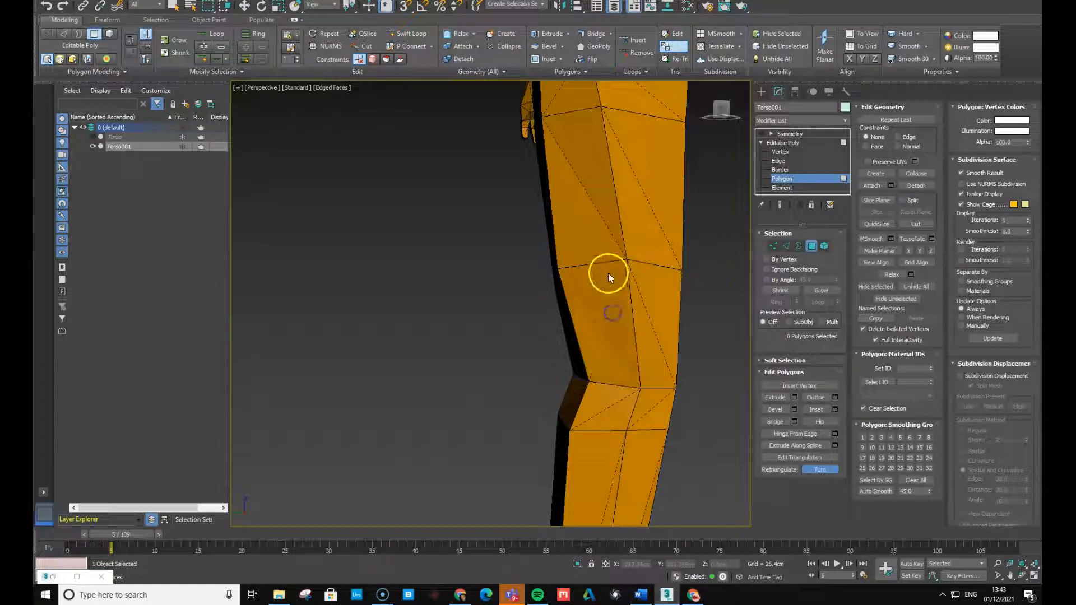
middle_click_drag(609, 273, 598, 289, "alt")
middle_click_drag(623, 244, 533, 228, "alt")
Examine the triangulation of the whole half figure and along the full leg down to the foot
scroll(546, 235, "down", 6)
middle_click_drag(571, 295, 596, 322, "alt")
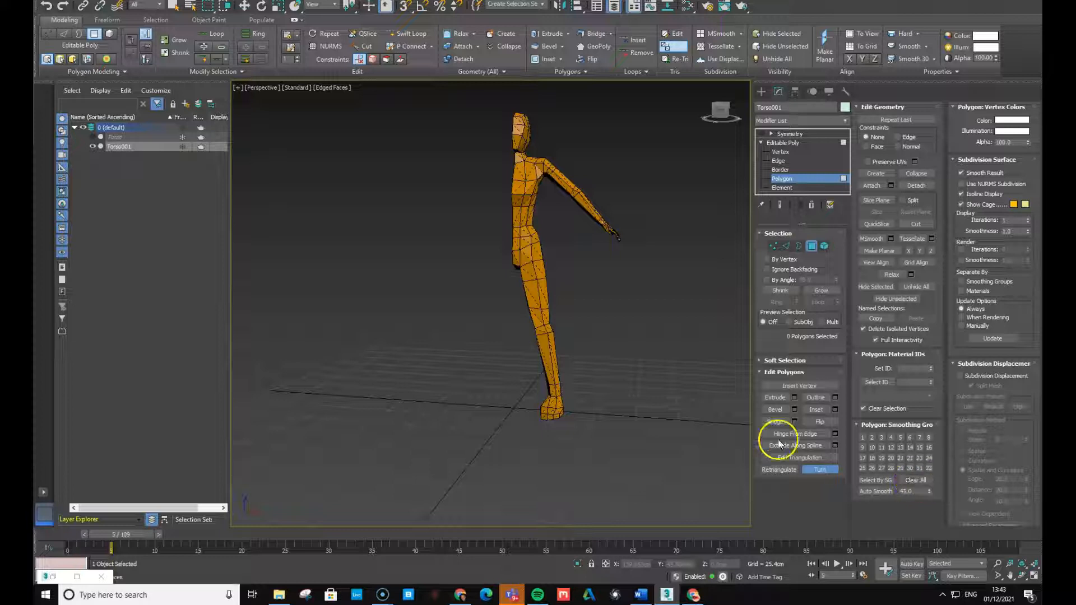
scroll(555, 312, "up", 4)
scroll(555, 312, "down", 4)
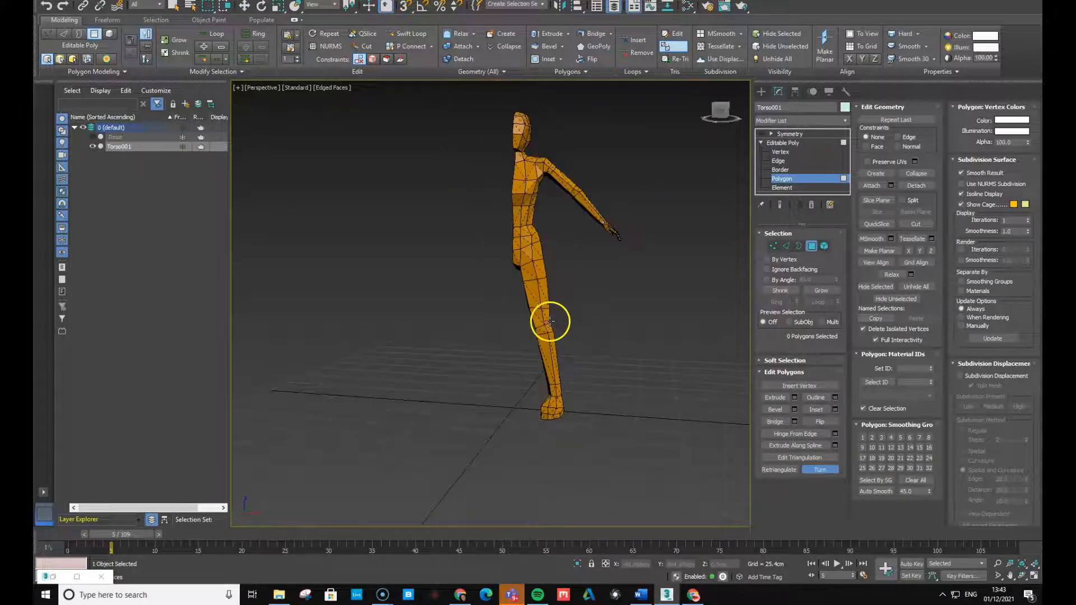
middle_click_drag(564, 300, 560, 344)
scroll(563, 346, "up", 5)
scroll(563, 350, "down", 5)
mouse_move(585, 409)
middle_mouse_down("alt")
mouse_move(583, 385)
mouse_move(586, 398)
middle_mouse_up("alt")
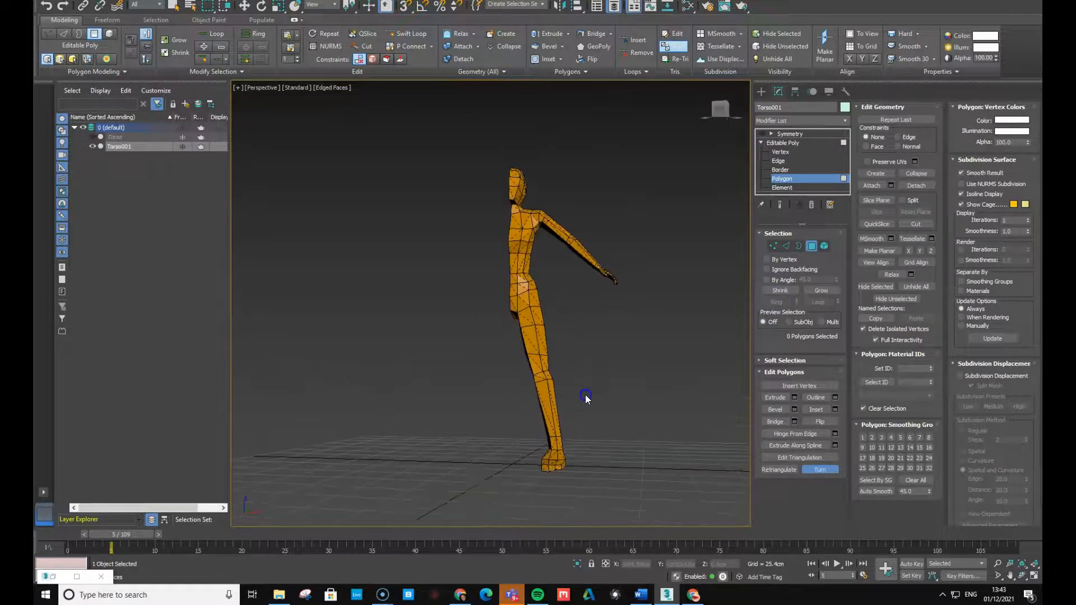
scroll(574, 419, "up", 5)
scroll(573, 419, "down", 2)
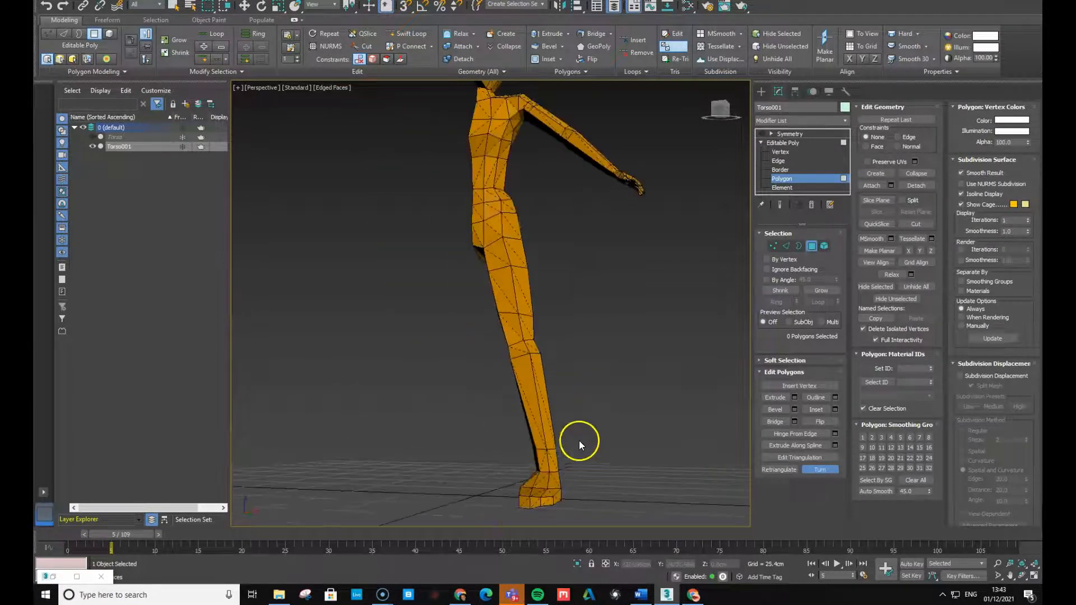
middle_click_drag(579, 441, 585, 396)
Turn the diagonals of three polygons on the lower leg and foot
mouse_move(547, 445)
middle_mouse_down("alt")
mouse_move(557, 464)
mouse_move(541, 445)
mouse_move(598, 442)
mouse_move(558, 454)
mouse_move(543, 409)
mouse_move(572, 409)
mouse_move(569, 384)
mouse_move(678, 396)
middle_mouse_up("alt")
left_click(558, 368)
left_click(627, 377)
left_click(665, 308)
middle_click_drag(656, 320, 862, 315, "alt")
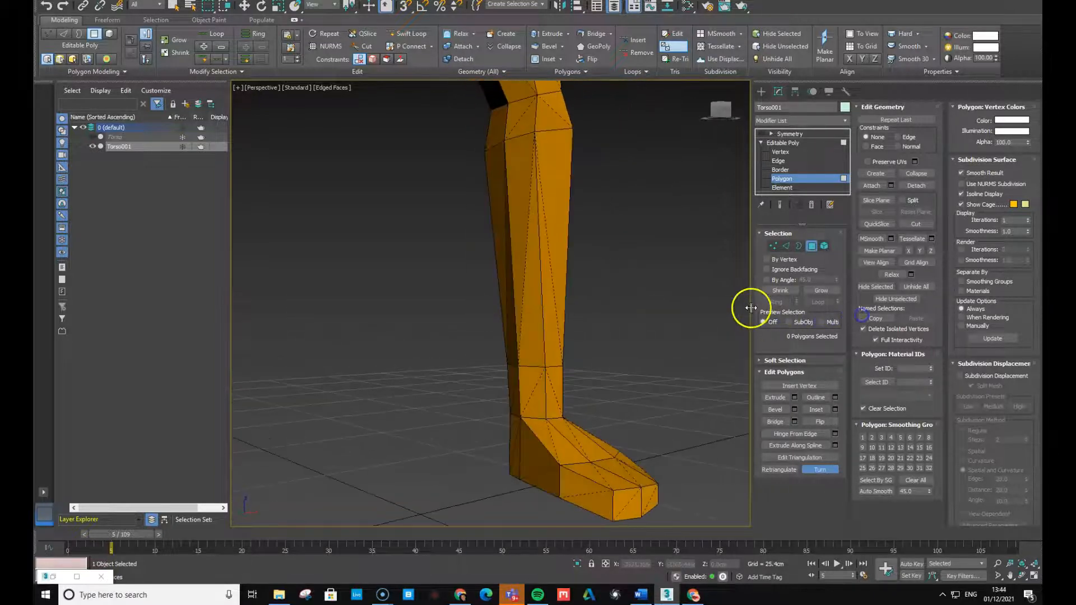
Turn the diagonal of the polygon at the ankle and check the edges around the shin
middle_click_drag(751, 312, 708, 354, "alt")
middle_click_drag(715, 251, 612, 362)
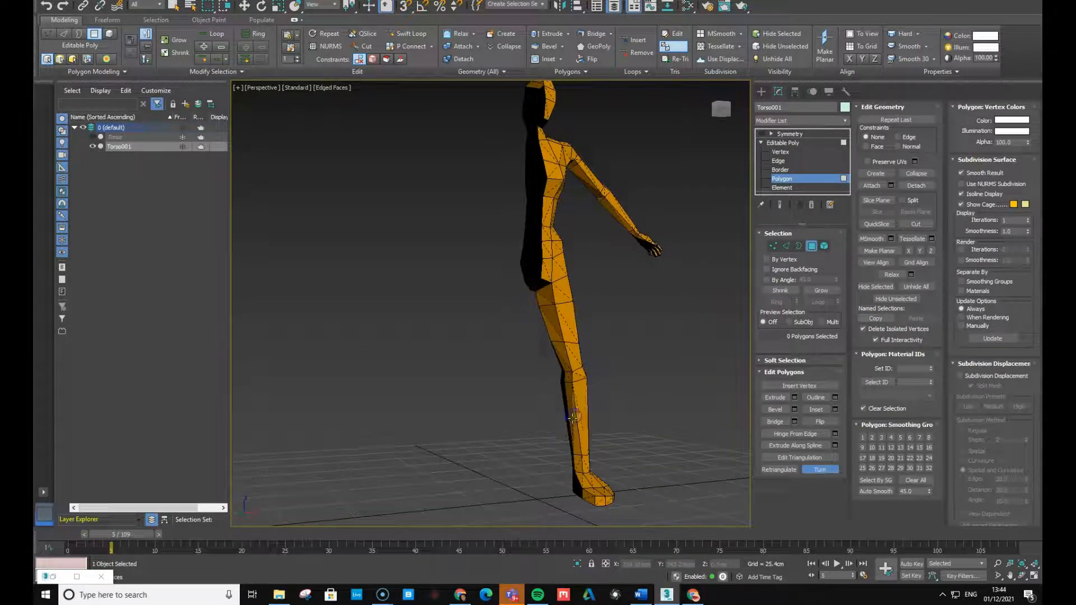
middle_click_drag(576, 422, 595, 445, "alt")
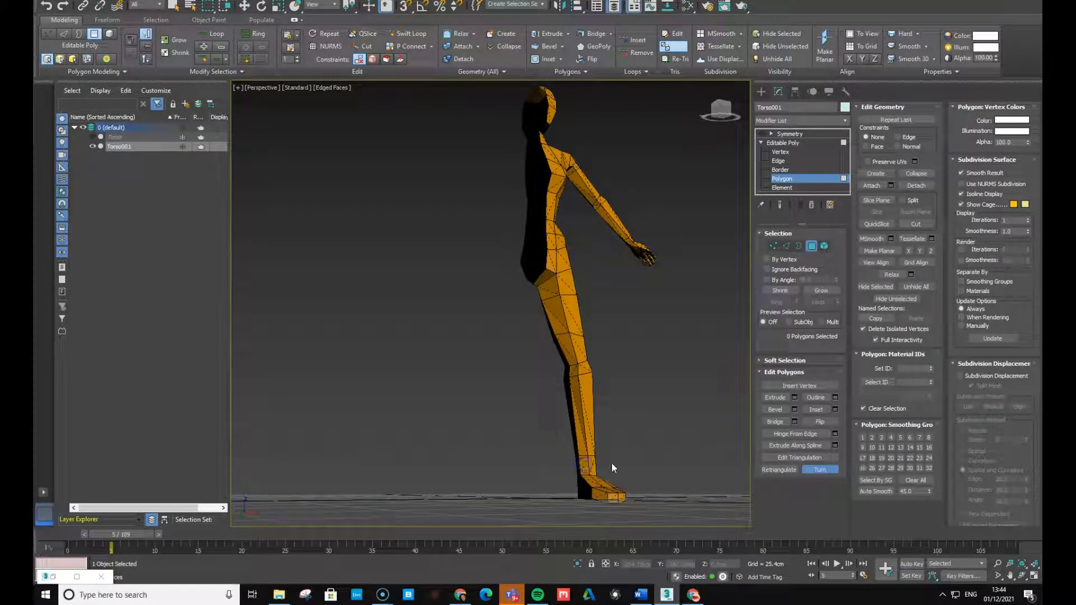
left_click(584, 463)
scroll(605, 426, "up", 6)
middle_click_drag(604, 448, 591, 381)
middle_click_drag(560, 302, 579, 338, "alt")
middle_click_drag(505, 263, 459, 261, "alt")
middle_click_drag(505, 316, 550, 380, "alt")
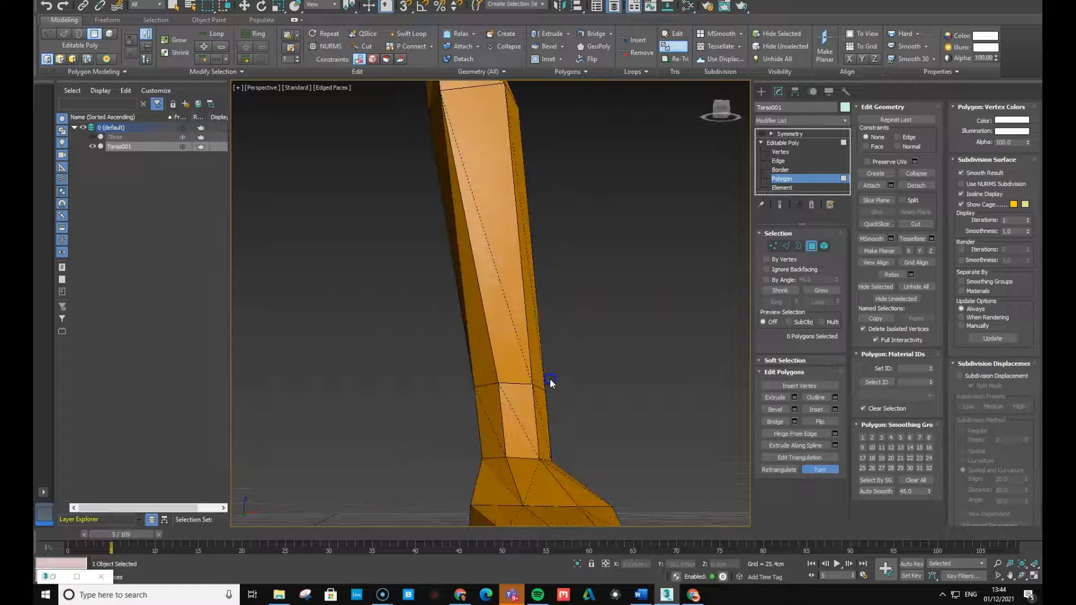
middle_click_drag(554, 472, 688, 398, "alt")
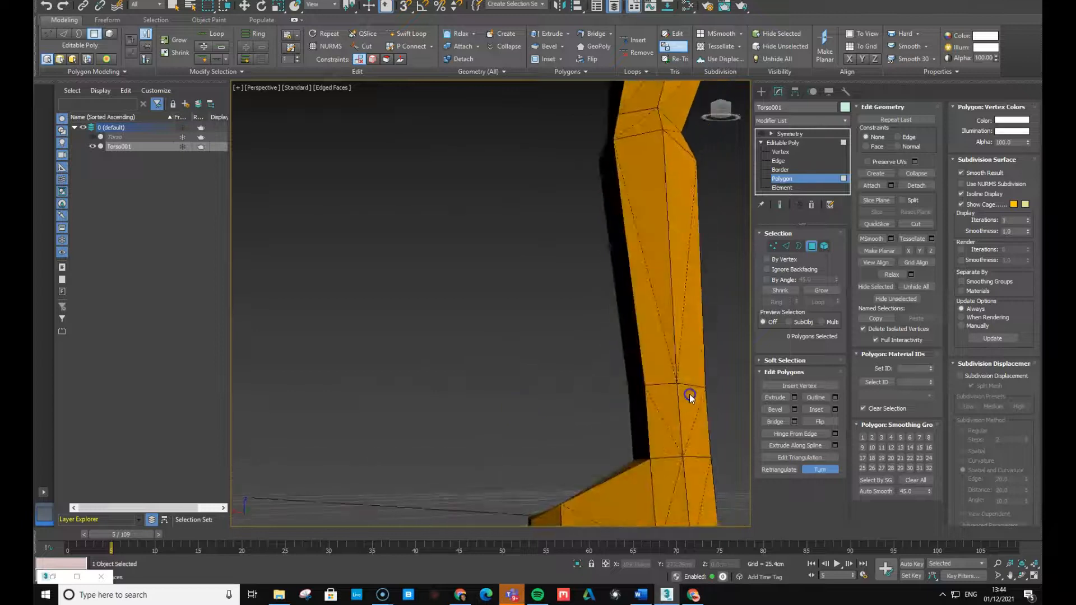
Turn the diagonals of the polygons on the back of the neck and the upper back
scroll(688, 398, "down", 3)
scroll(653, 355, "down", 4)
middle_click_drag(604, 359, 651, 334, "alt")
scroll(630, 310, "up", 5)
scroll(593, 312, "down", 2)
middle_click_drag(594, 313, 570, 408)
middle_click_drag(569, 408, 372, 362, "alt")
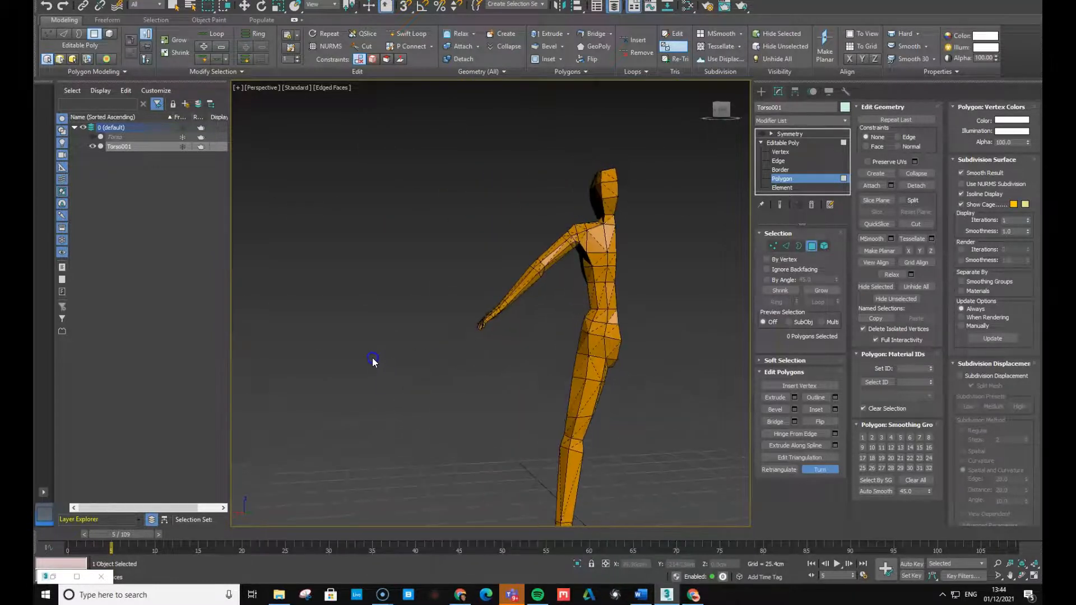
scroll(571, 334, "up", 4)
middle_click_drag(653, 312, 587, 387)
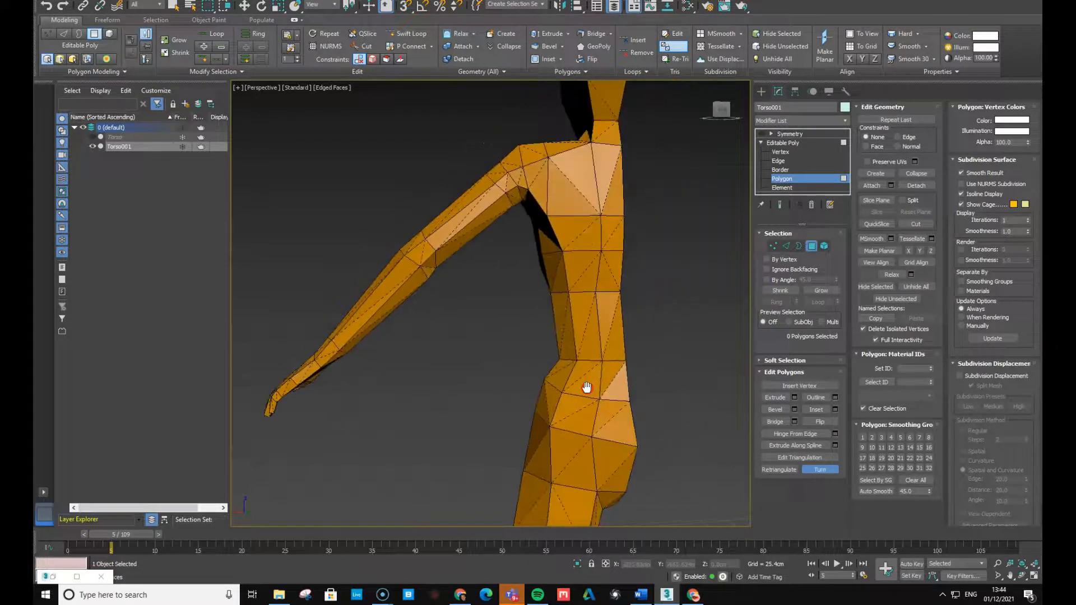
left_click(597, 135)
left_click(583, 192)
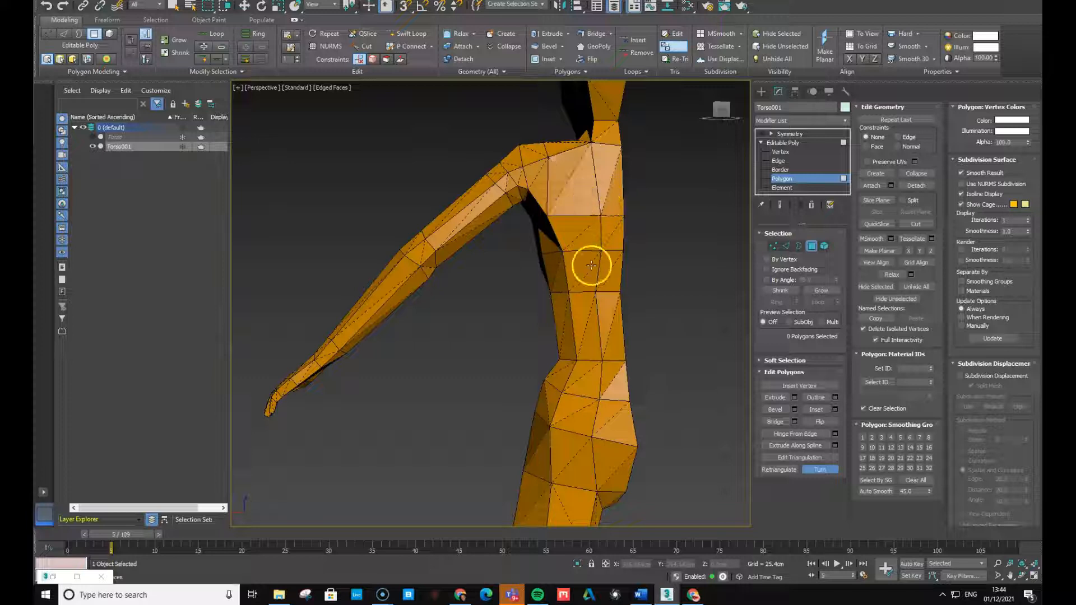
Turn the diagonals of the forearm polygons below the elbow and review the whole figure
middle_click_drag(625, 443, 625, 415, "alt")
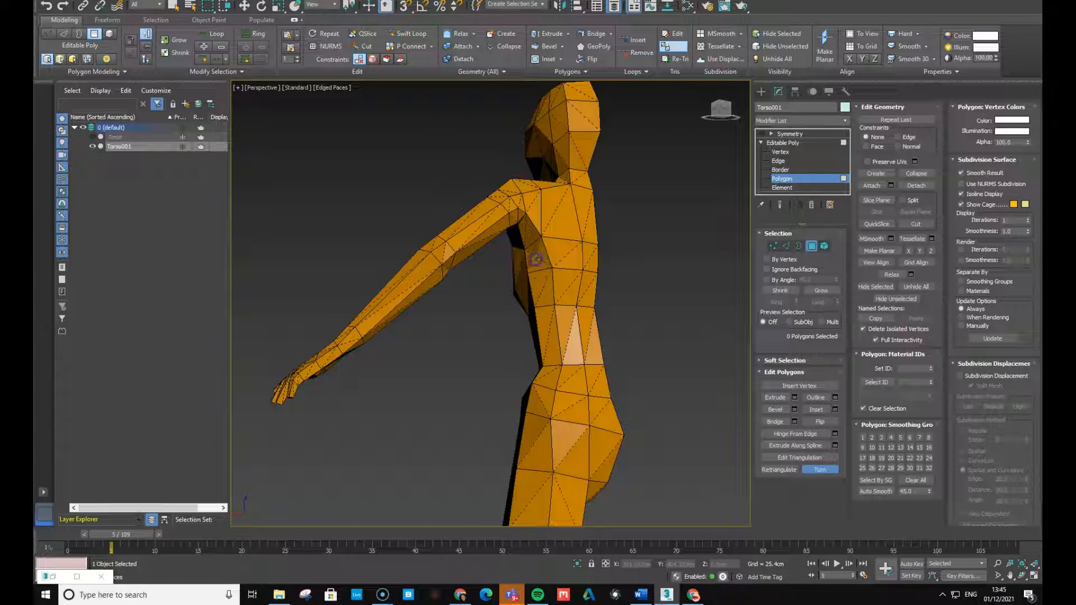
mouse_move(543, 242)
middle_mouse_down("alt")
mouse_move(553, 240)
mouse_move(543, 239)
mouse_move(548, 254)
middle_mouse_up("alt")
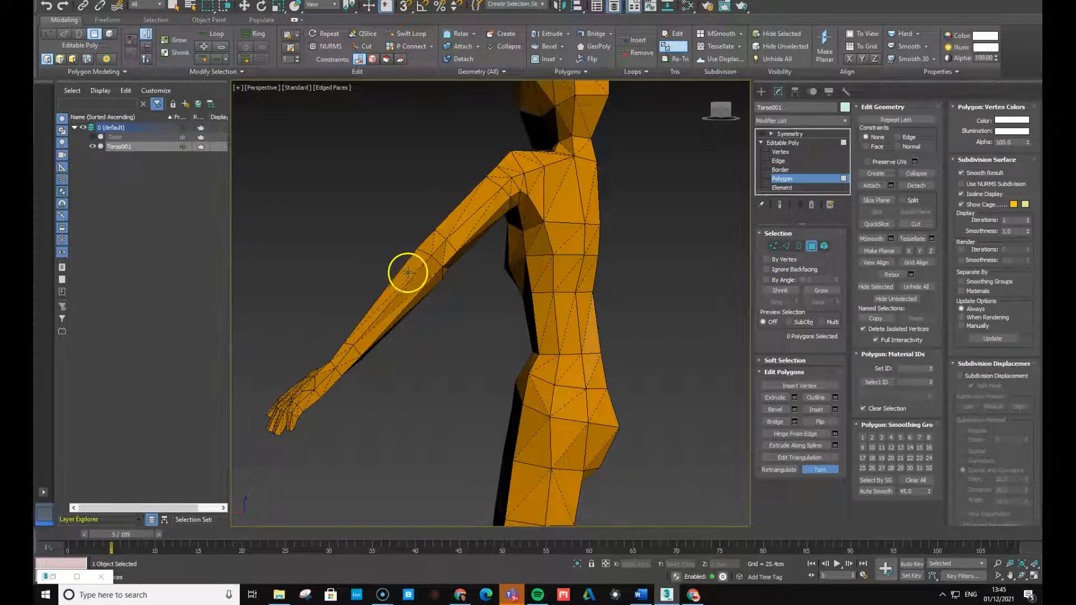
middle_click_drag(484, 317, 539, 324, "alt")
left_click(493, 291)
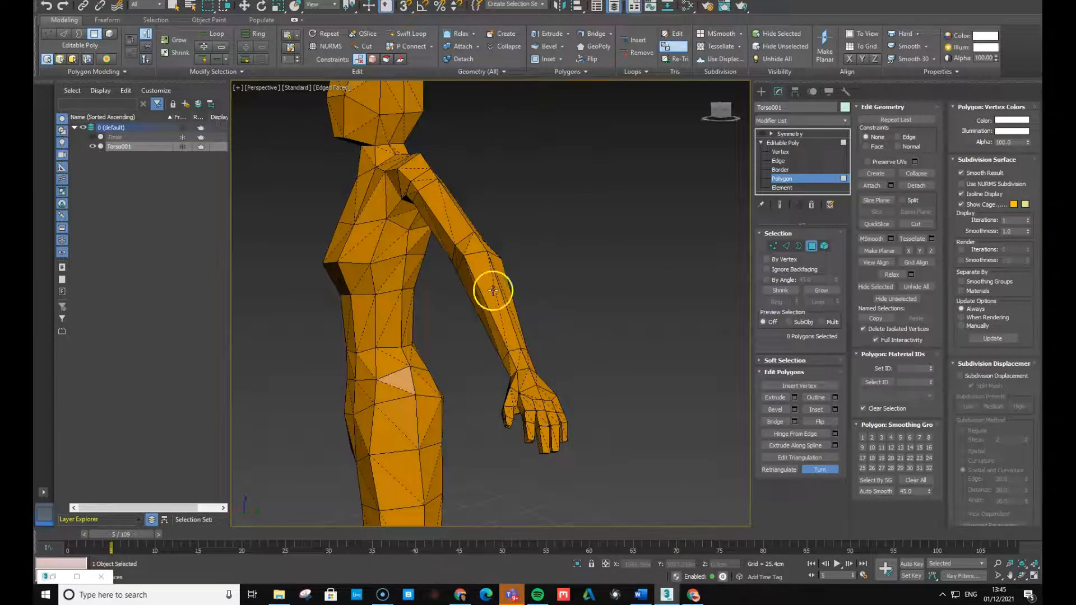
middle_click_drag(497, 290, 524, 346, "alt")
left_click(488, 305)
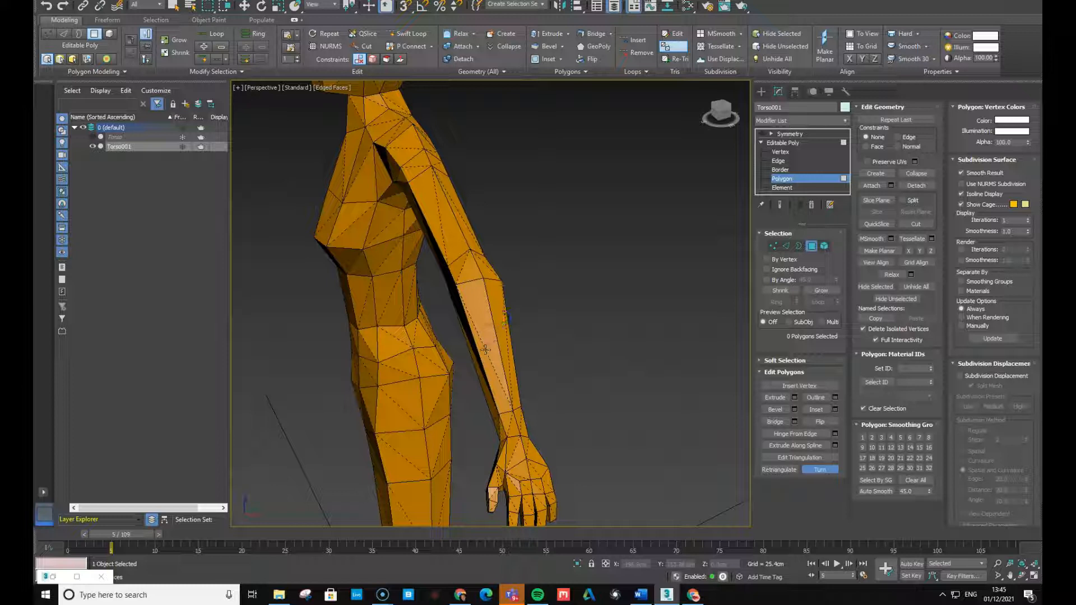
middle_click_drag(483, 353, 507, 293, "alt")
scroll(506, 293, "down", 8)
mouse_move(526, 334)
middle_mouse_down("alt")
mouse_move(566, 297)
mouse_move(524, 313)
middle_mouse_up("alt")
scroll(506, 312, "up", 4)
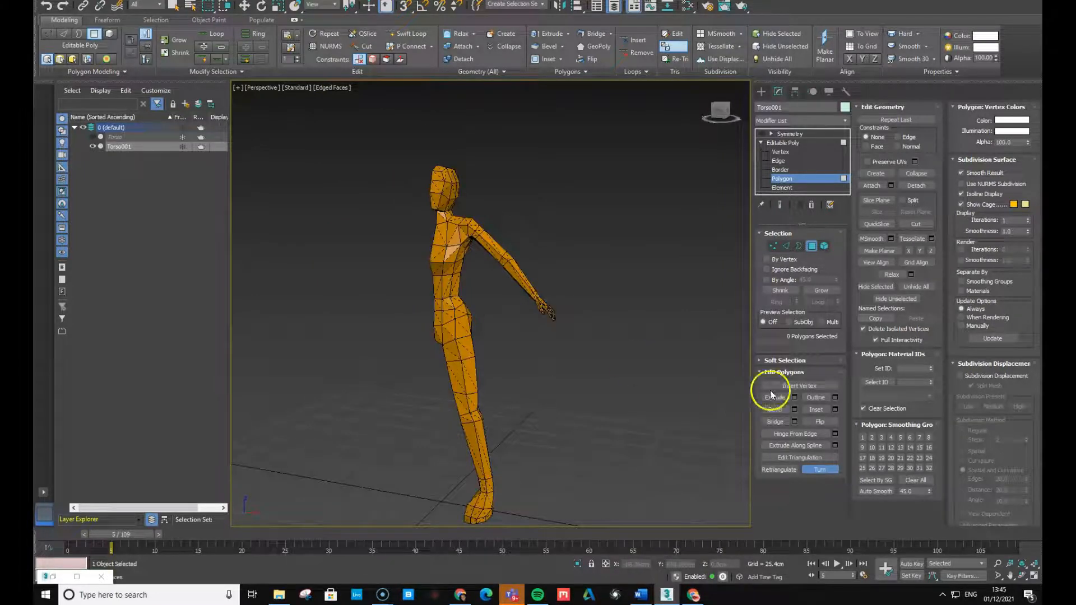
Turn the diagonals of the polygons on the upper chest beside the front of the shoulder
left_click(818, 470)
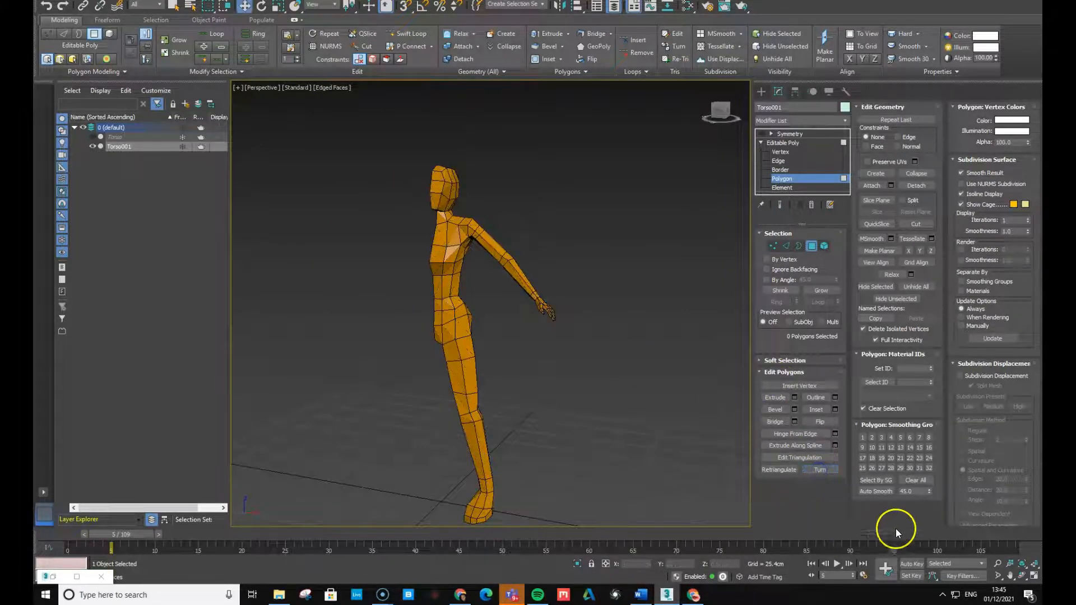
middle_click_drag(473, 380, 582, 359, "alt")
left_click(819, 471)
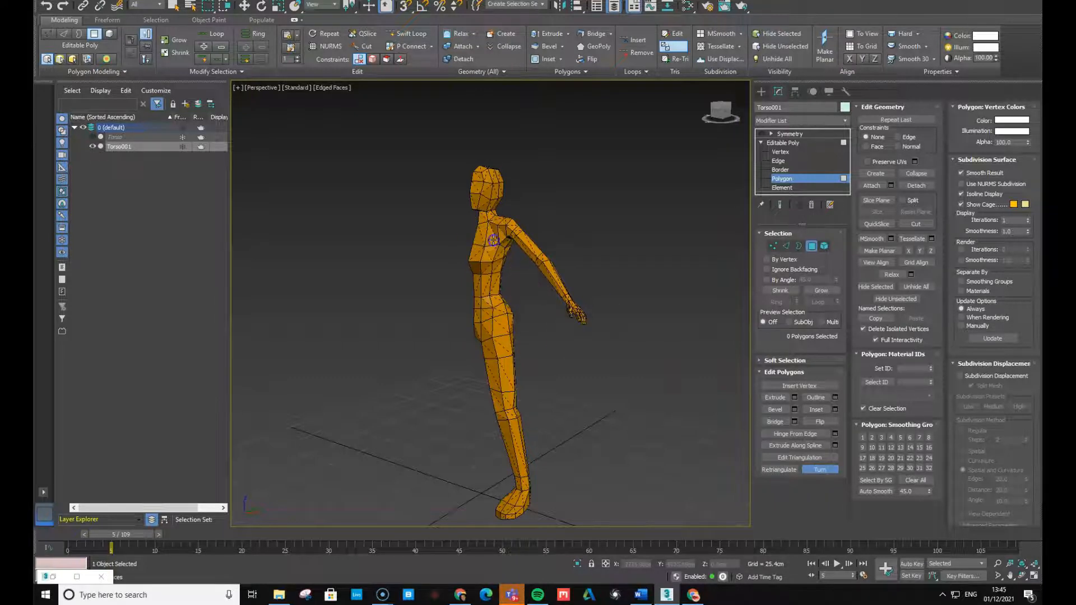
left_click(492, 250)
scroll(505, 264, "up", 5)
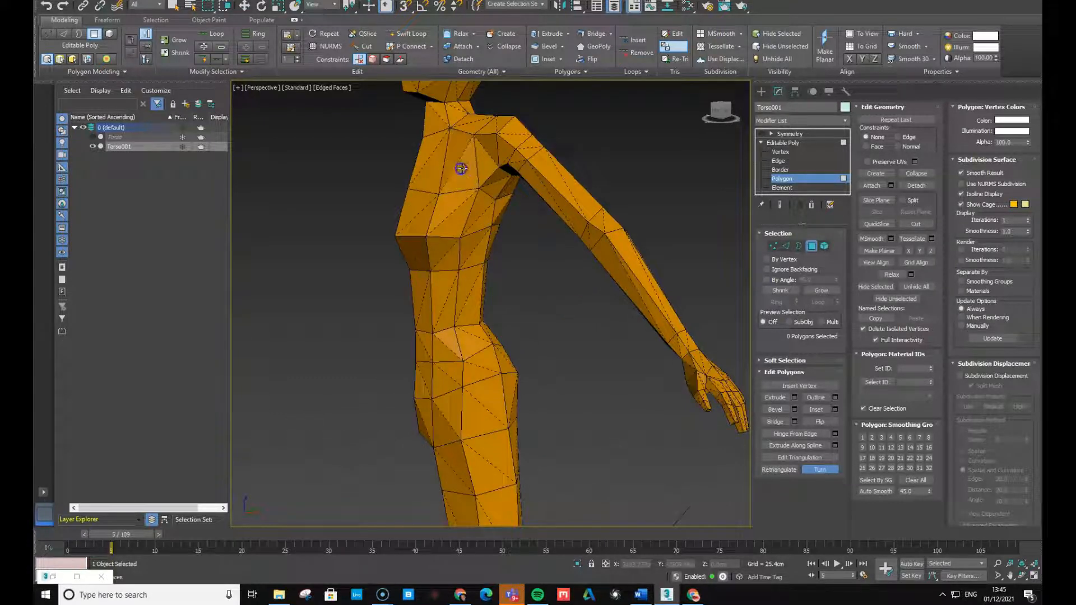
left_click(483, 156)
middle_click_drag(485, 155, 474, 192, "alt")
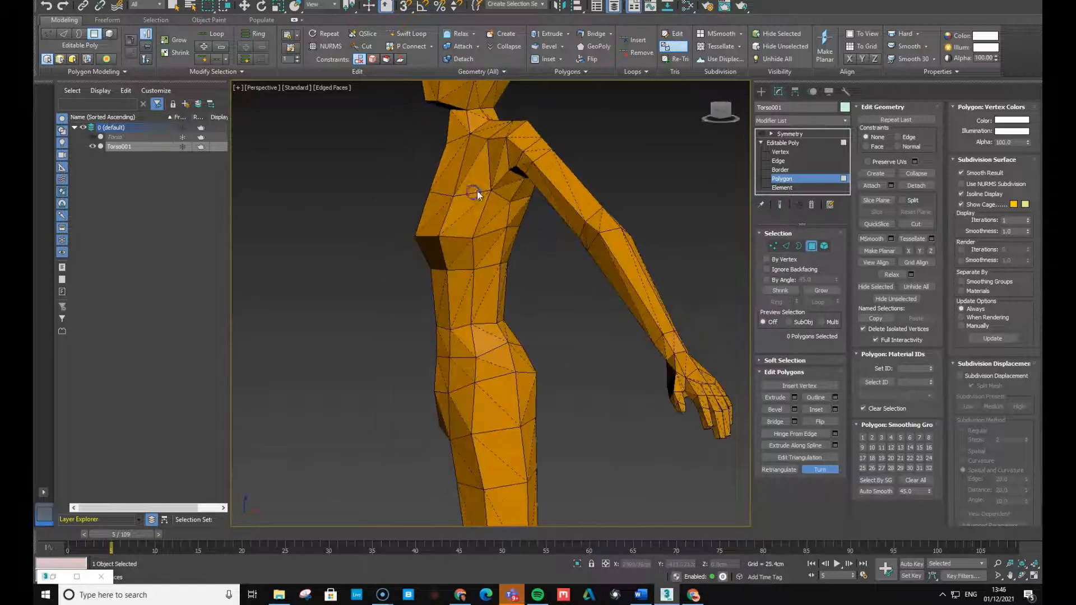
left_click(819, 469)
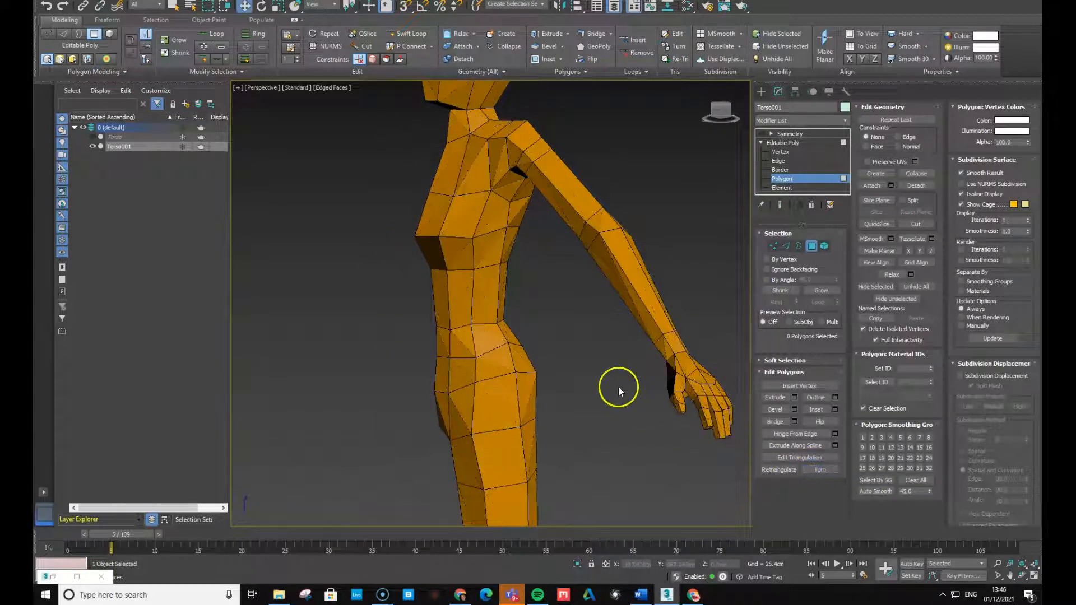
Examine the triangulation around the waist, hip and thigh, and look over the whole half figure
scroll(617, 391, "down", 6)
middle_click_drag(605, 385, 522, 397, "alt")
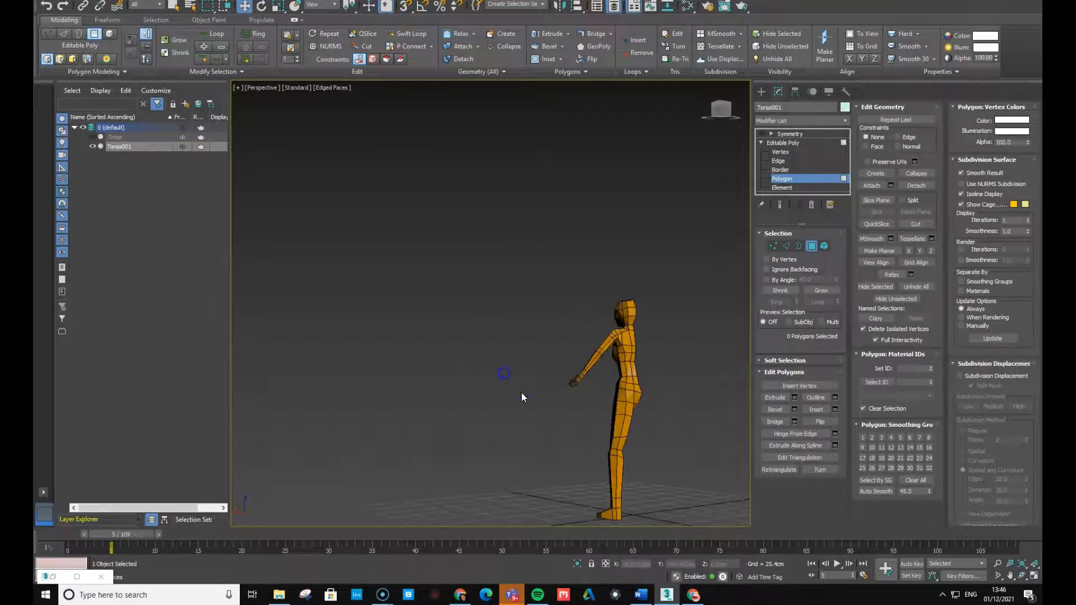
scroll(649, 410, "up", 5)
middle_click_drag(613, 399, 543, 324, "alt")
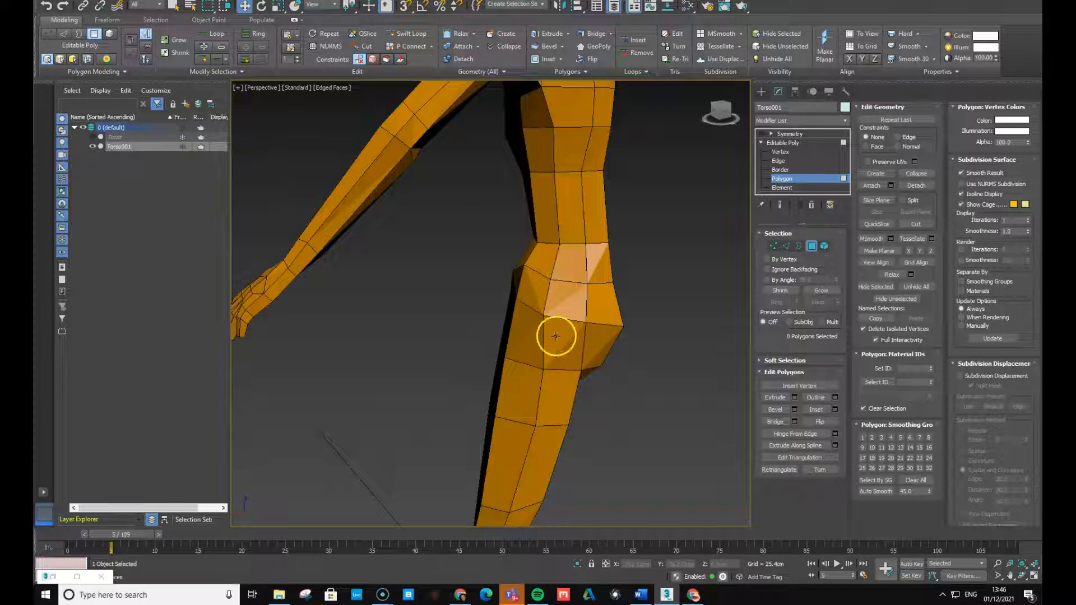
left_click(819, 471)
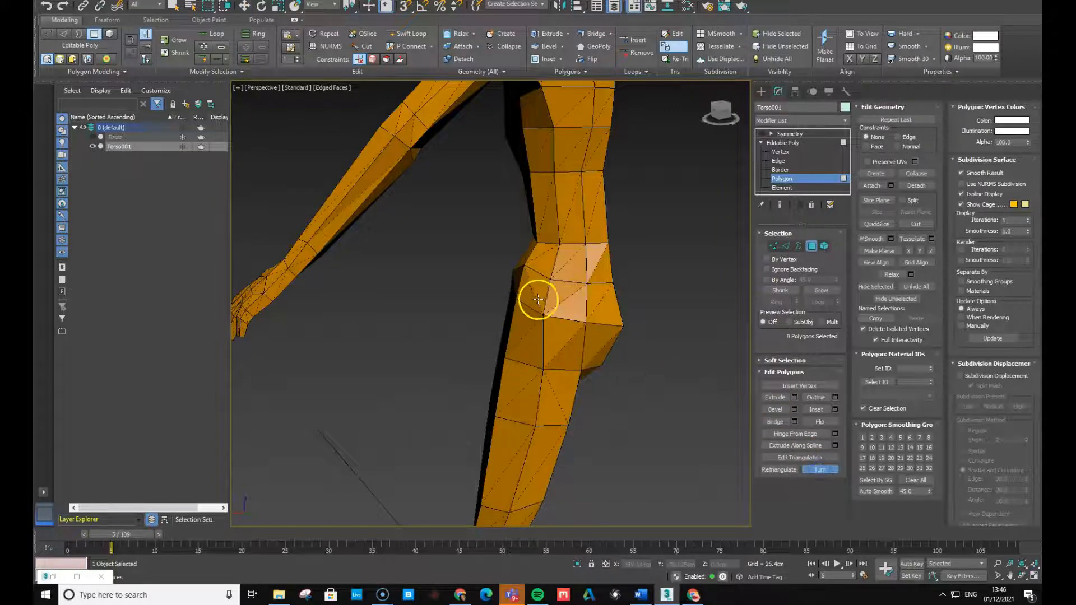
middle_click_drag(611, 344, 598, 320, "alt")
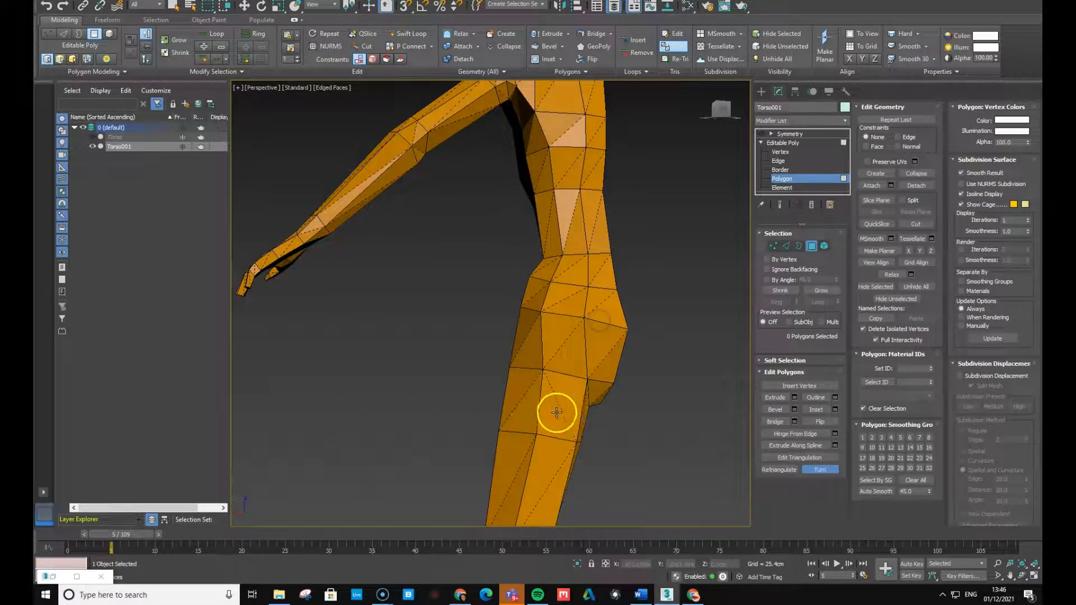
middle_click_drag(557, 413, 701, 439, "alt")
left_click(817, 471)
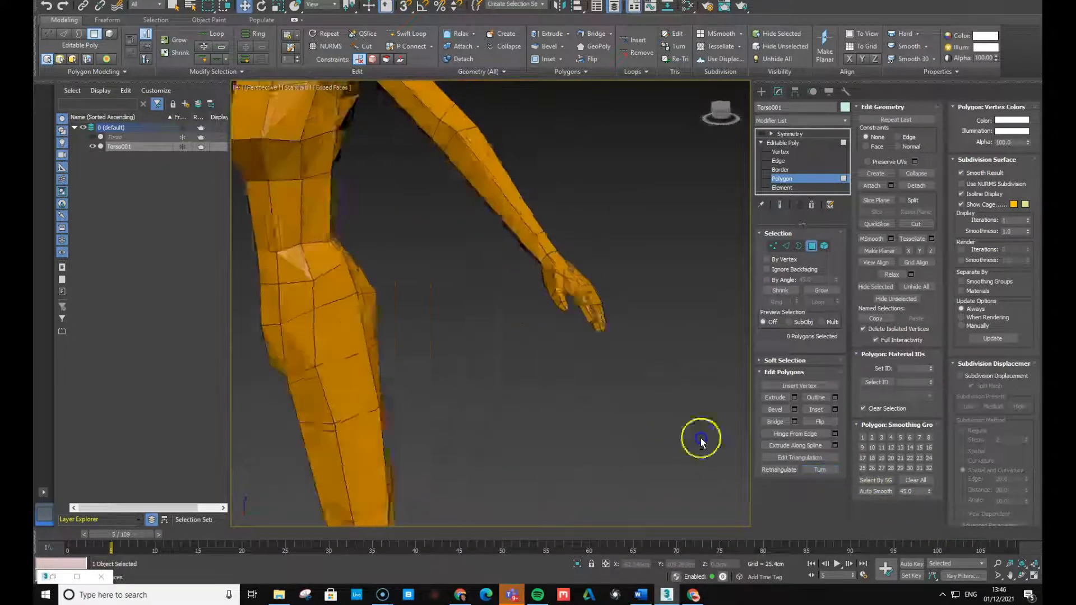
scroll(481, 353, "down", 6)
middle_click_drag(465, 368, 548, 315)
scroll(544, 327, "up", 3)
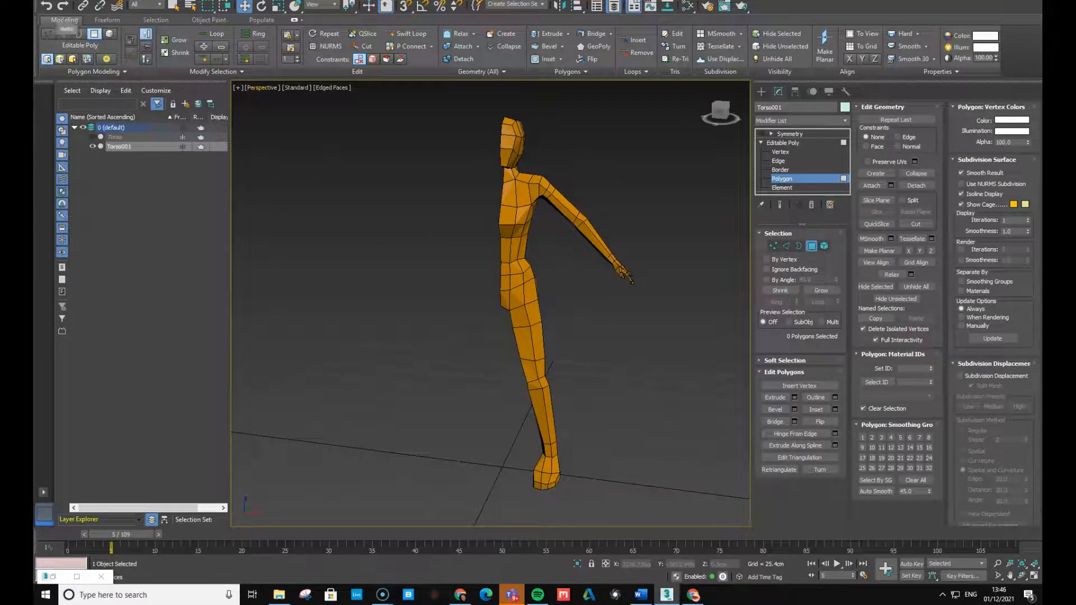
Save the scene as a new 3ds Max file in the scenes folder
left_click(51, 6)
left_click(62, 83)
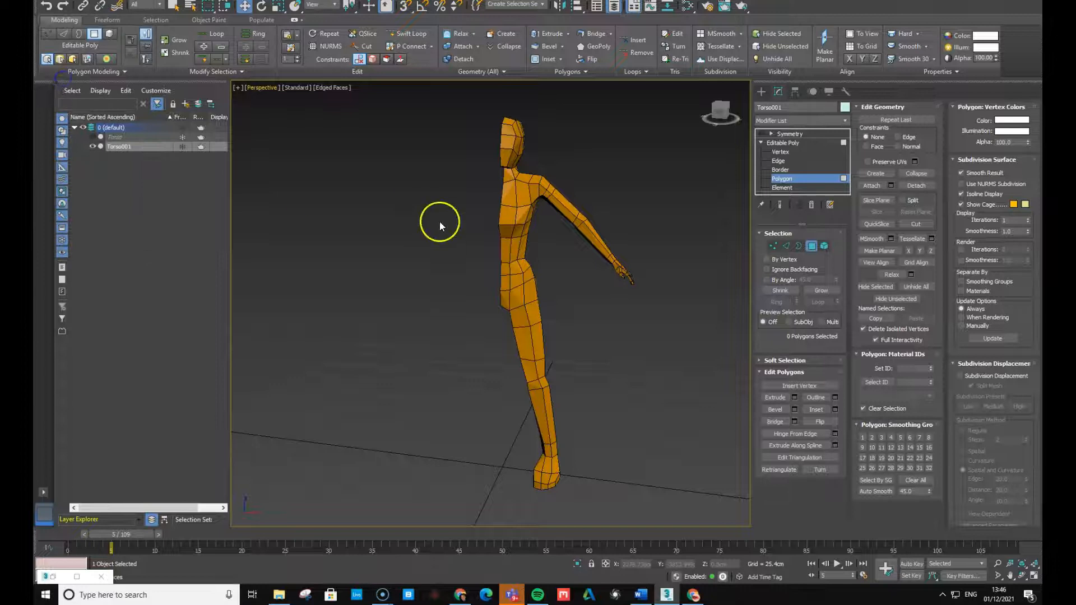
left_click(288, 410)
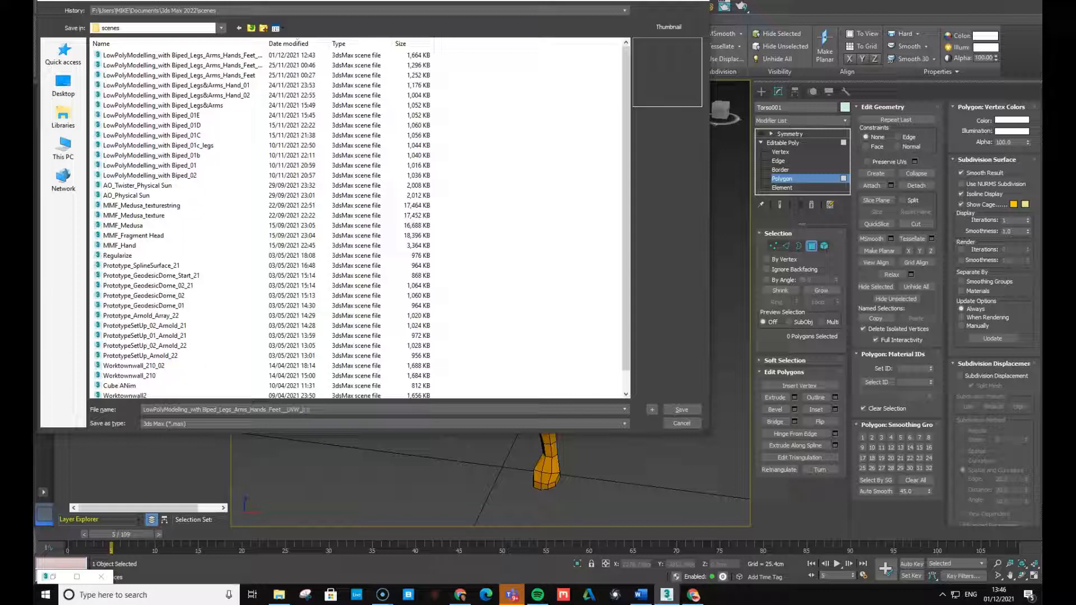
key("Return")
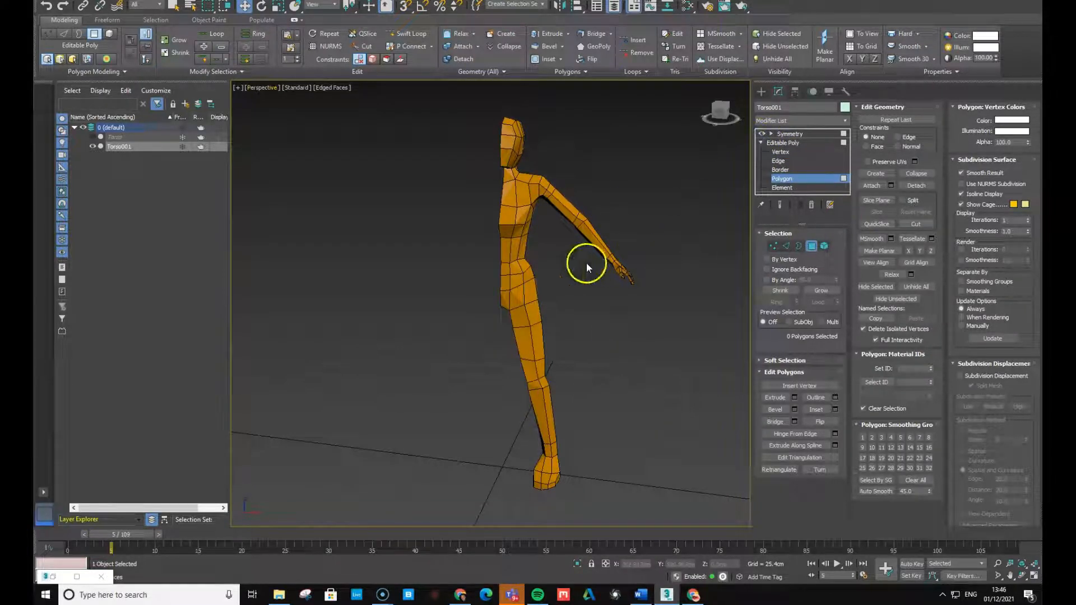
Show the full body with the Symmetry modifier and convert the object to an Editable Poly
left_click(789, 133)
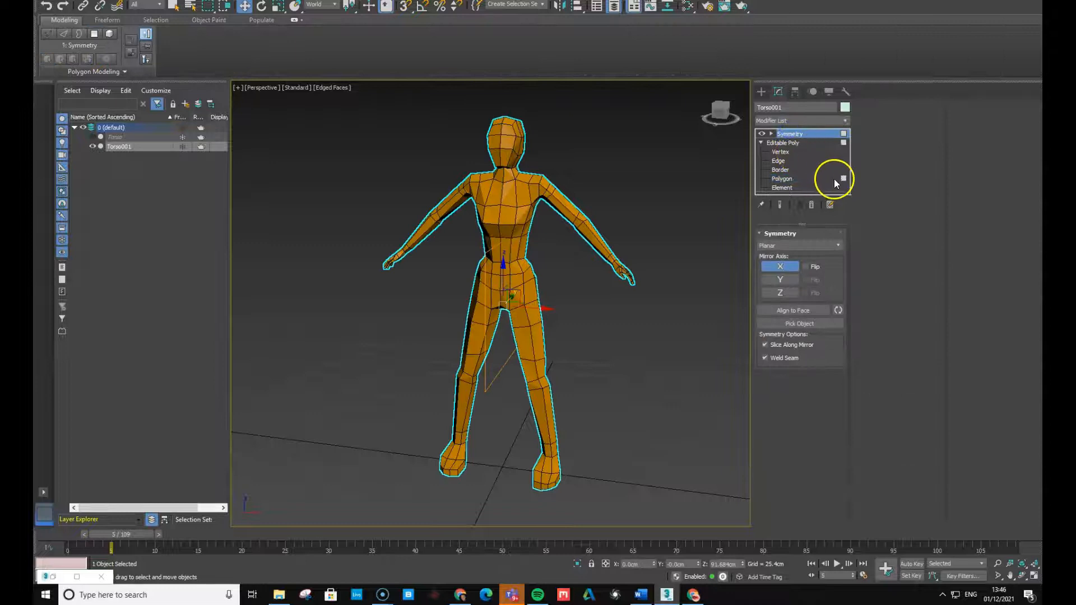
left_click(834, 179)
left_click(812, 137)
middle_click_drag(527, 331, 544, 310, "alt")
right_click(512, 243)
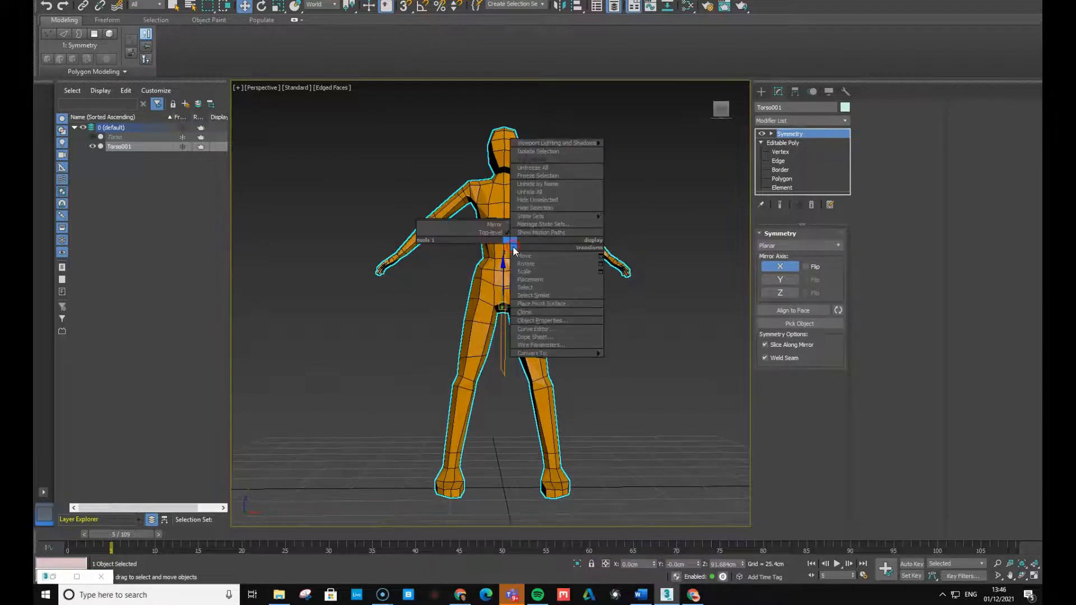
mouse_move(558, 354)
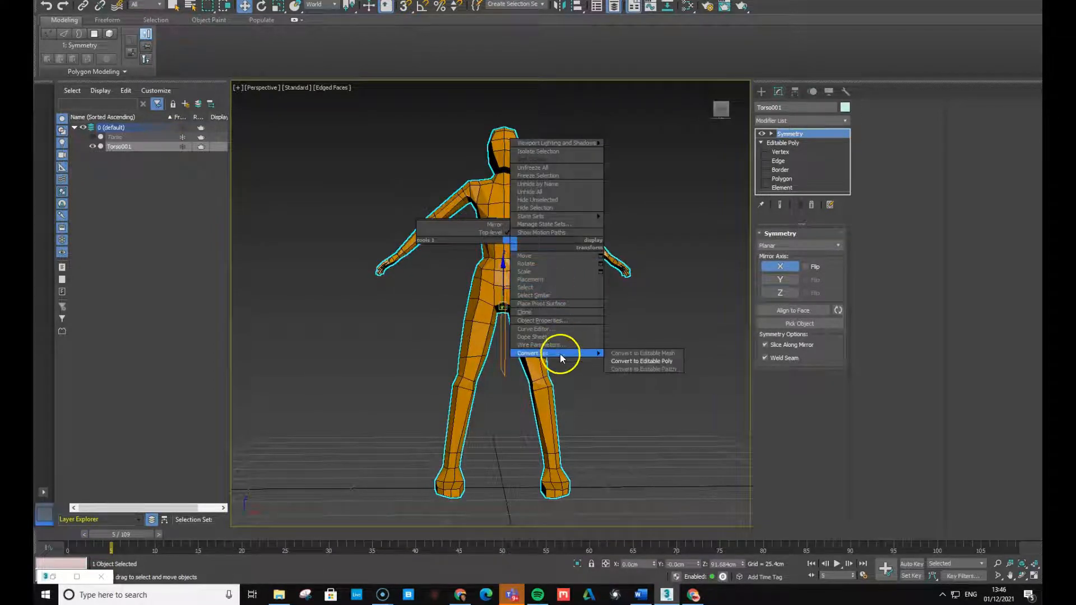
left_click(632, 361)
Examine the merged full-body mesh from several sides at edge and polygon level
middle_click_drag(499, 288, 501, 325, "alt")
scroll(495, 250, "up", 3)
scroll(583, 286, "down", 2)
middle_click_drag(584, 286, 557, 288, "alt")
right_click(556, 286)
left_click(552, 259)
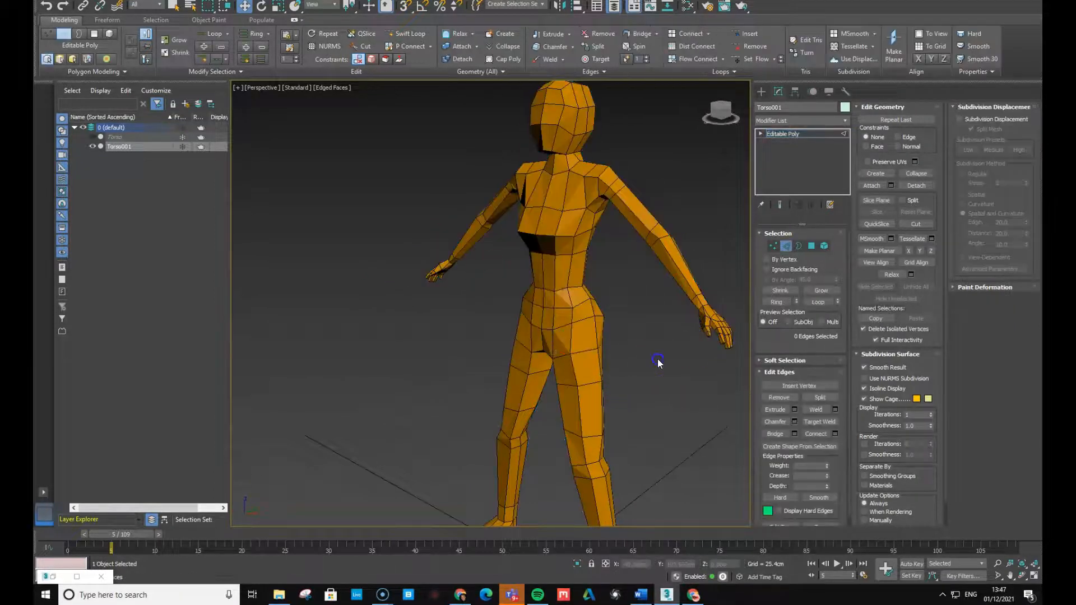
scroll(659, 363, "down", 4)
middle_click_drag(642, 348, 662, 337, "alt")
scroll(510, 329, "up", 6)
scroll(513, 328, "down", 4)
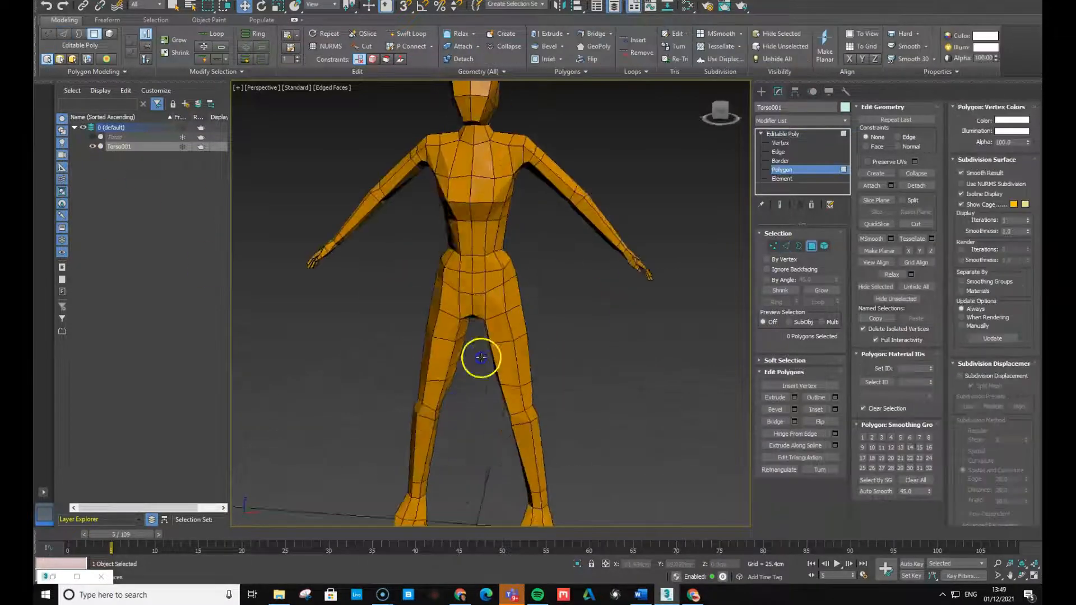
middle_click_drag(480, 355, 442, 361, "alt")
middle_click_drag(507, 365, 537, 372, "alt")
Turn the diagonals of the polygons on the side of the chest and at both armpits
left_click(827, 470)
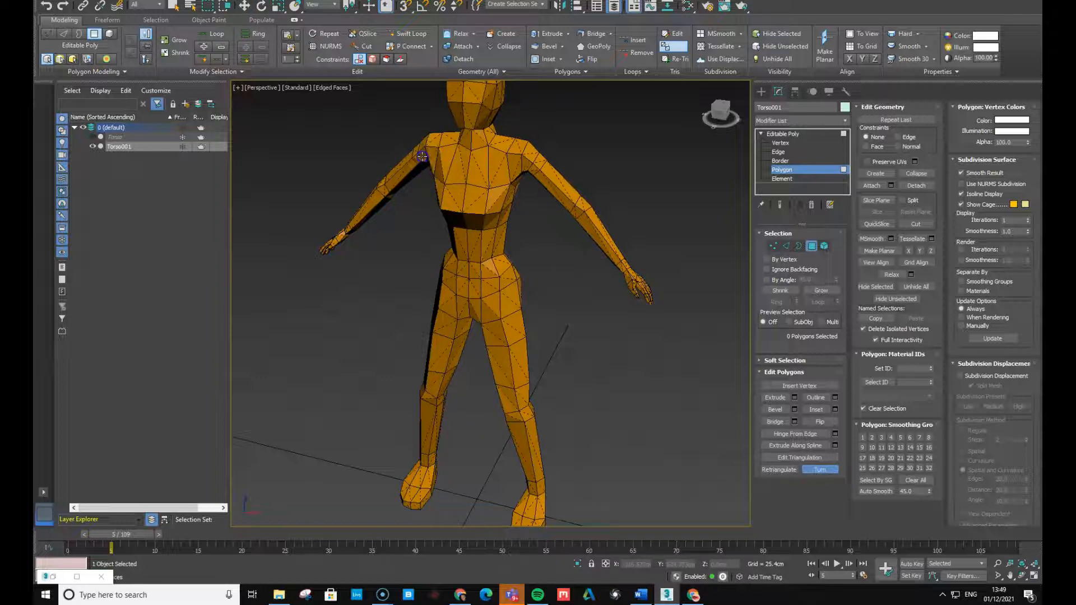
middle_click_drag(430, 175, 452, 161, "alt")
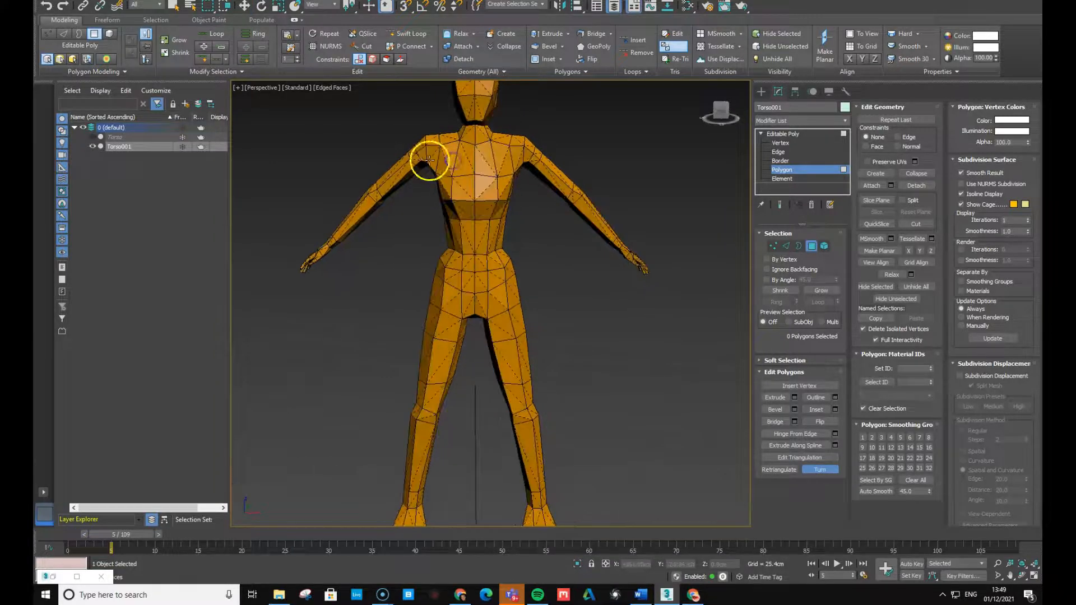
left_click(452, 197)
middle_click_drag(452, 197, 437, 192, "alt")
scroll(437, 192, "up", 2)
scroll(437, 192, "up", 2)
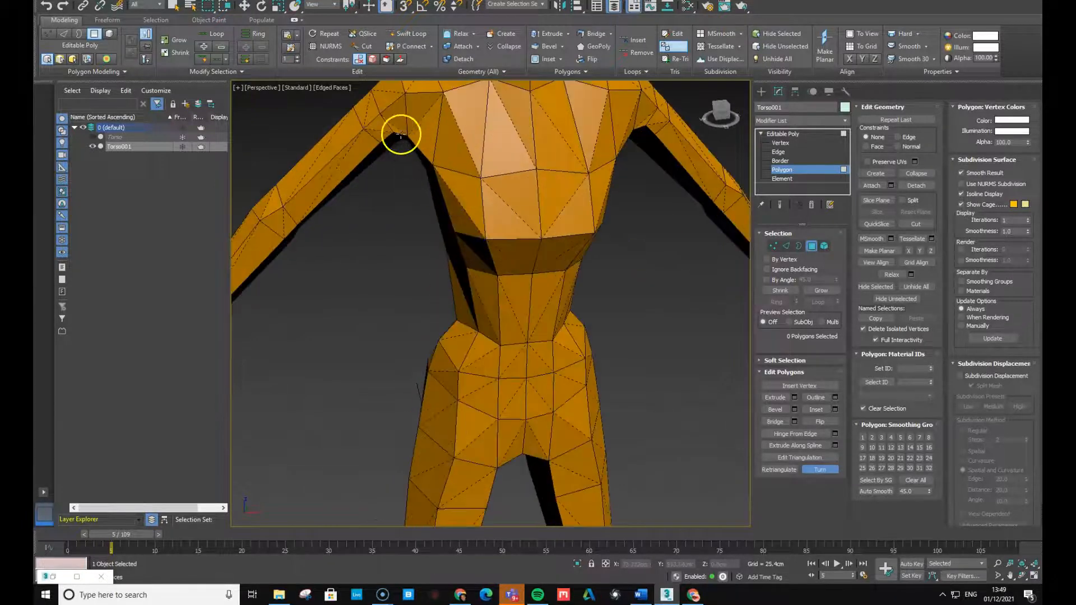
left_click(399, 124)
middle_click_drag(431, 149, 631, 113, "alt")
left_click(631, 112)
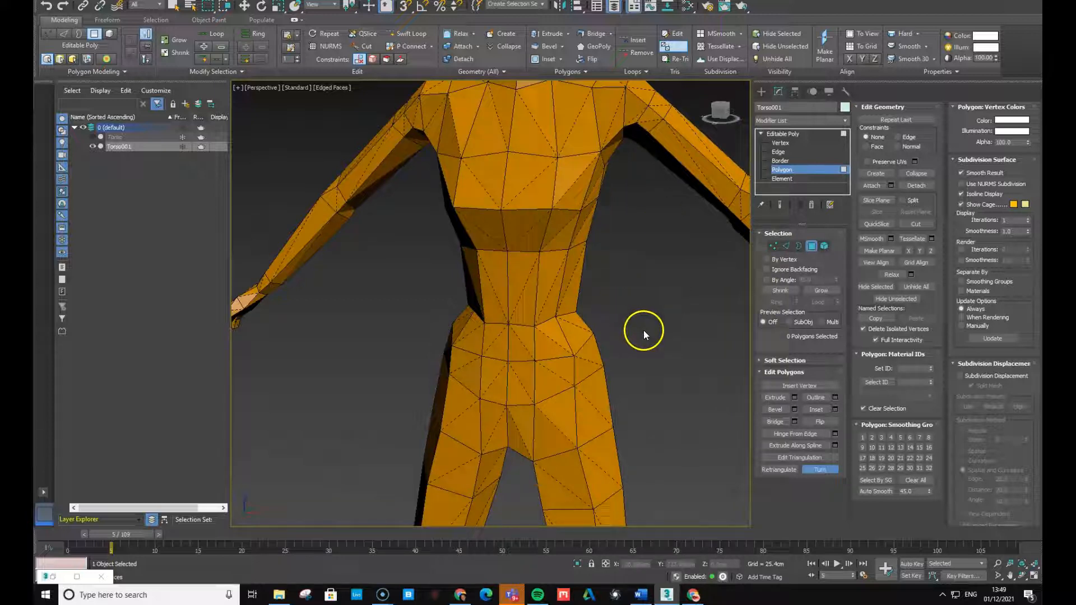
Auto Smooth all polygons of the body with a 45.0 threshold, then leave diagonal turning and clear the selection
key("ctrl+a")
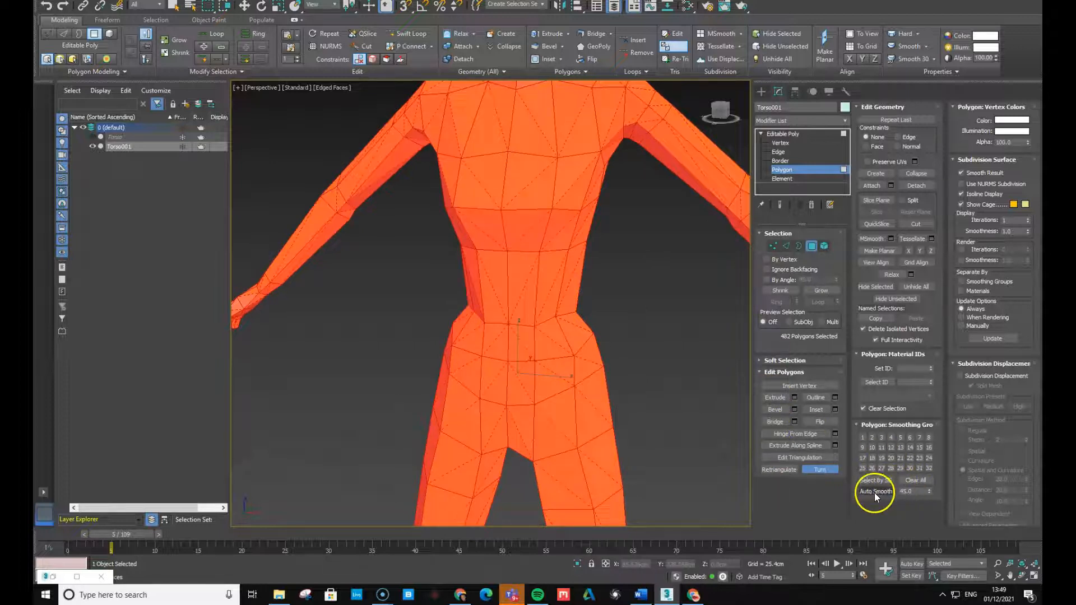
left_click(867, 436)
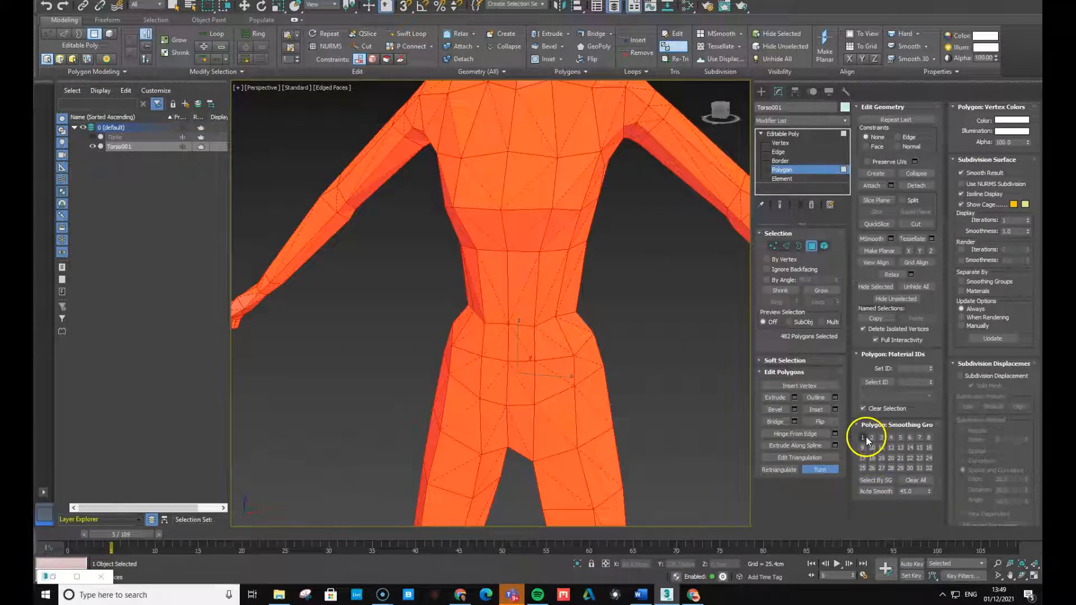
left_click(872, 492)
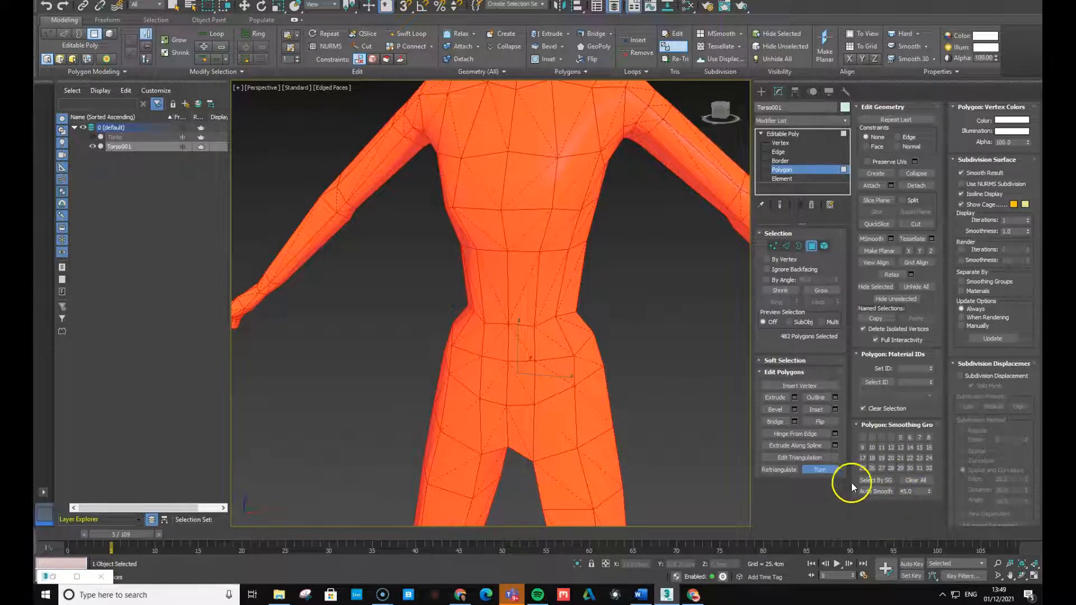
left_click(810, 472)
left_click(675, 356)
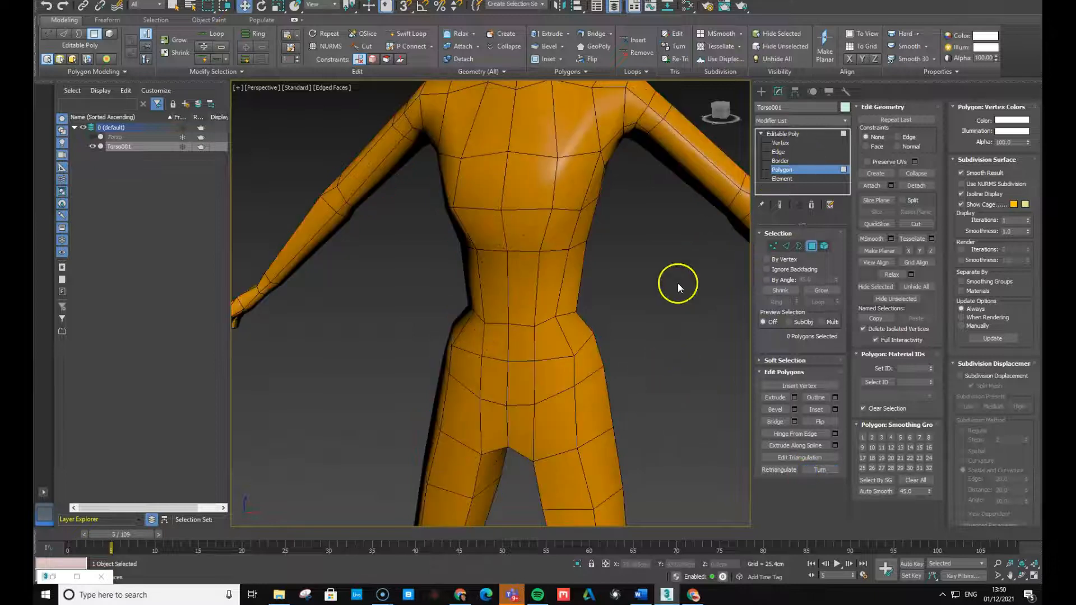
Leave polygon level and add a UVW Mapping Clear modifier to the whole smoothed body
middle_click_drag(682, 319, 319, 312, "alt")
scroll(688, 299, "down", 8)
scroll(659, 358, "up", 5)
middle_click_drag(702, 258, 527, 376)
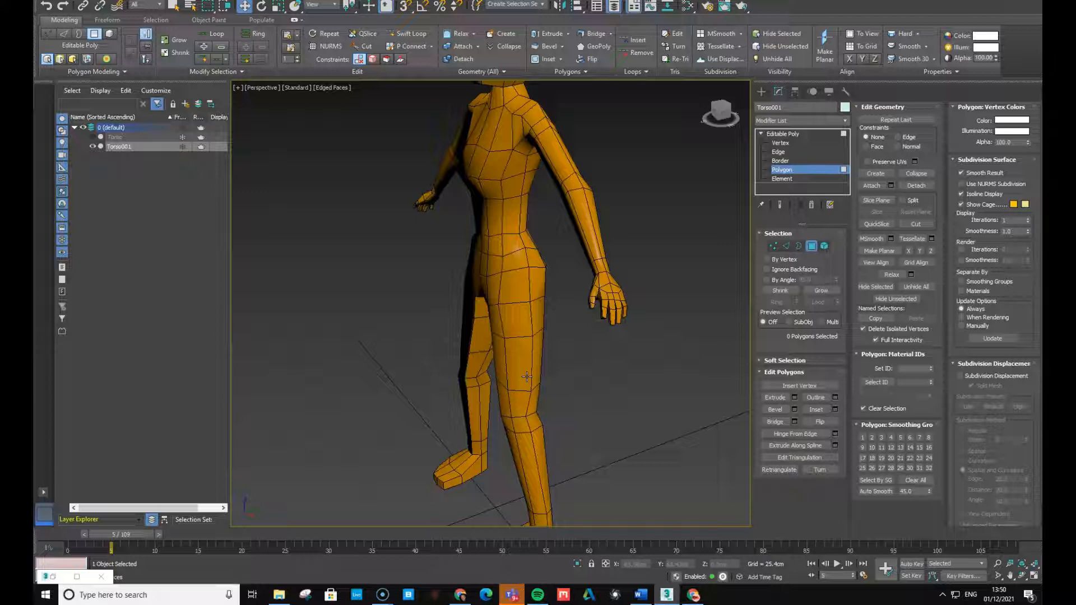
middle_click_drag(430, 429, 568, 340, "alt")
left_click(815, 135)
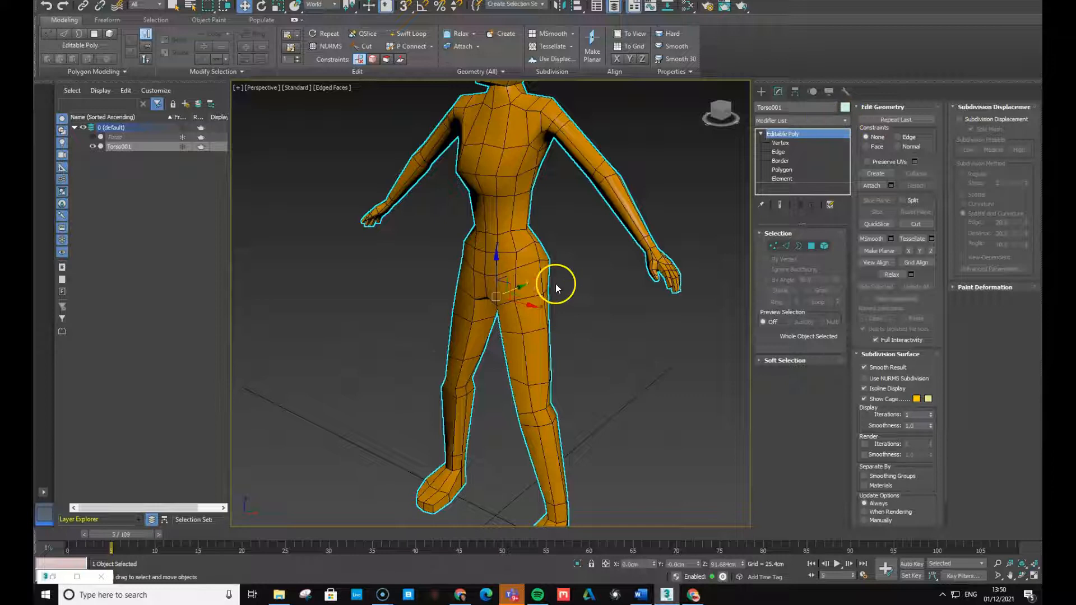
left_click(833, 119)
left_click_drag(848, 156, 871, 479)
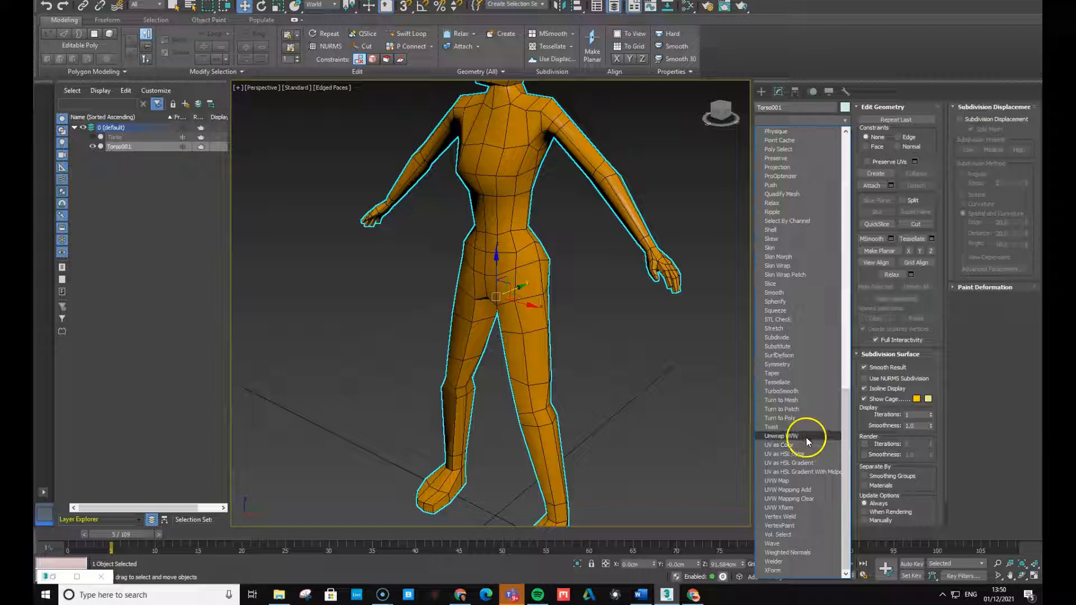
left_click(788, 499)
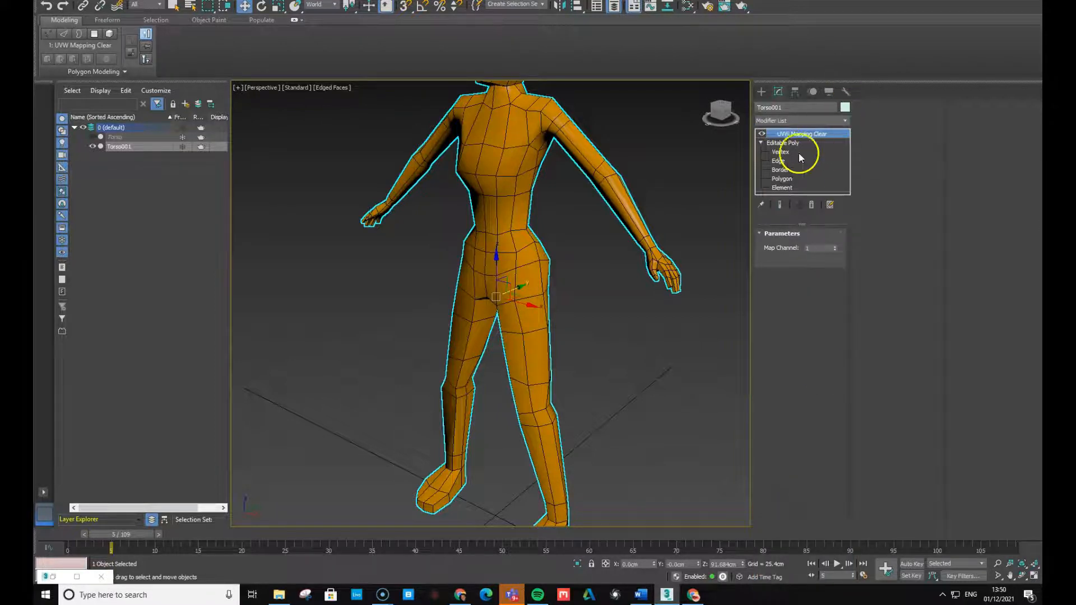
Collapse the entire modifier stack of the body, accepting the loss of its modifiers
right_click(784, 134)
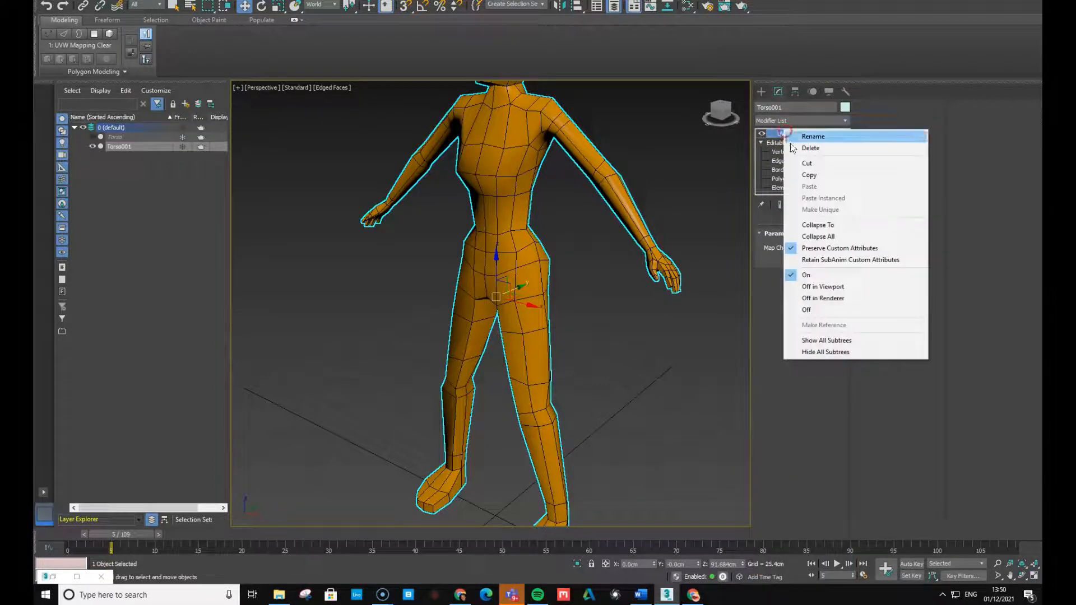
left_click(817, 237)
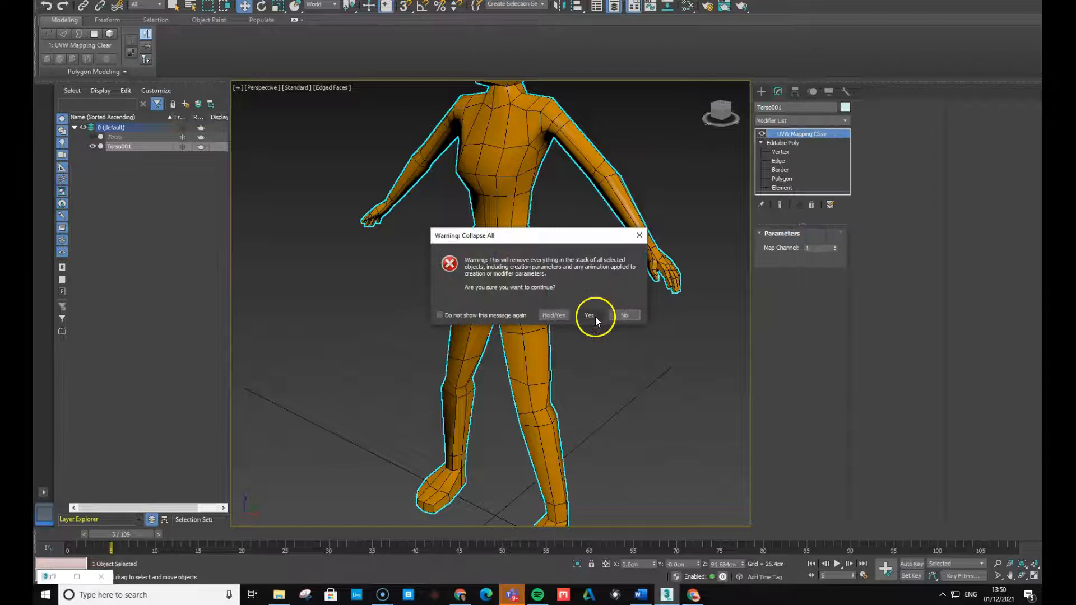
left_click(590, 315)
Add an Unwrap UVW modifier to the body and bring the head and torso into view
middle_click_drag(584, 288, 581, 228, "alt")
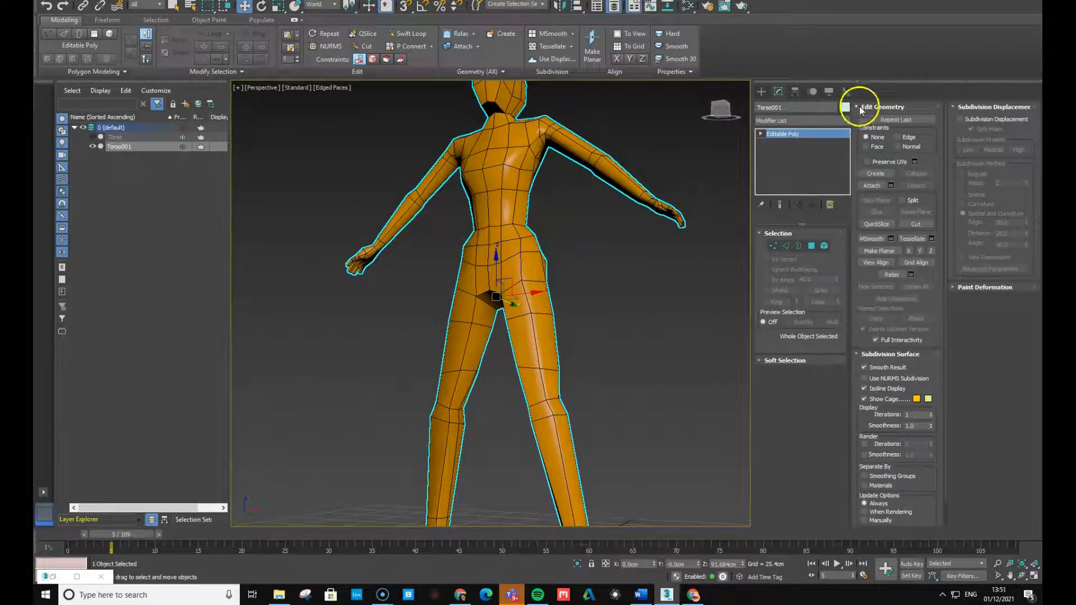
left_click(842, 119)
left_click_drag(846, 197, 849, 532)
left_click(788, 436)
middle_click_drag(664, 286, 593, 296, "alt")
middle_click_drag(589, 222, 583, 267)
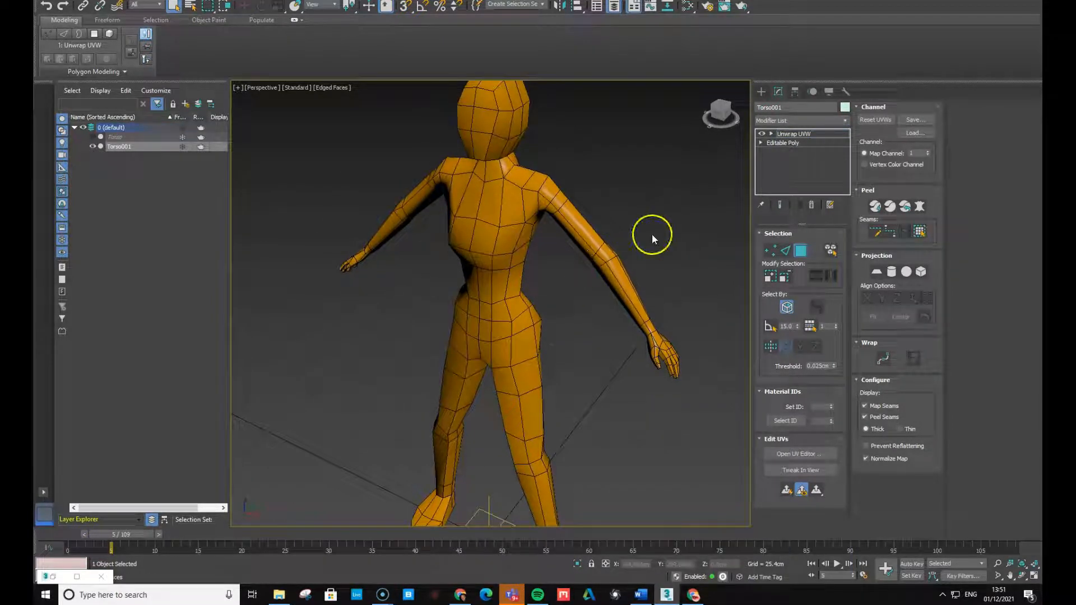
Switch to edge selection, loop-select the edges around the waist, and convert them to peel seams
middle_click_drag(652, 235, 723, 222, "alt")
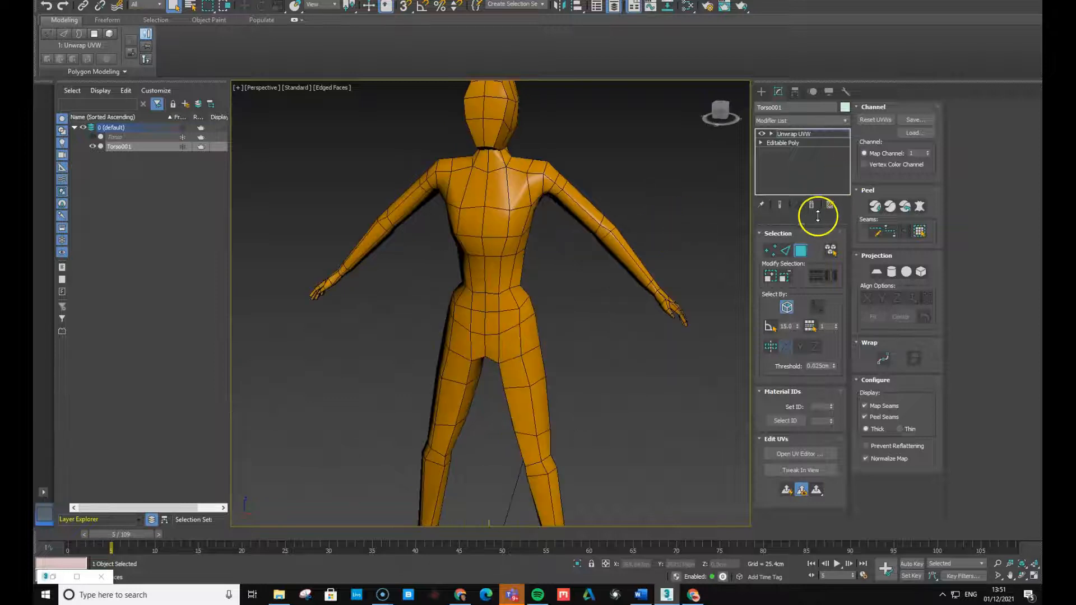
left_click(785, 250)
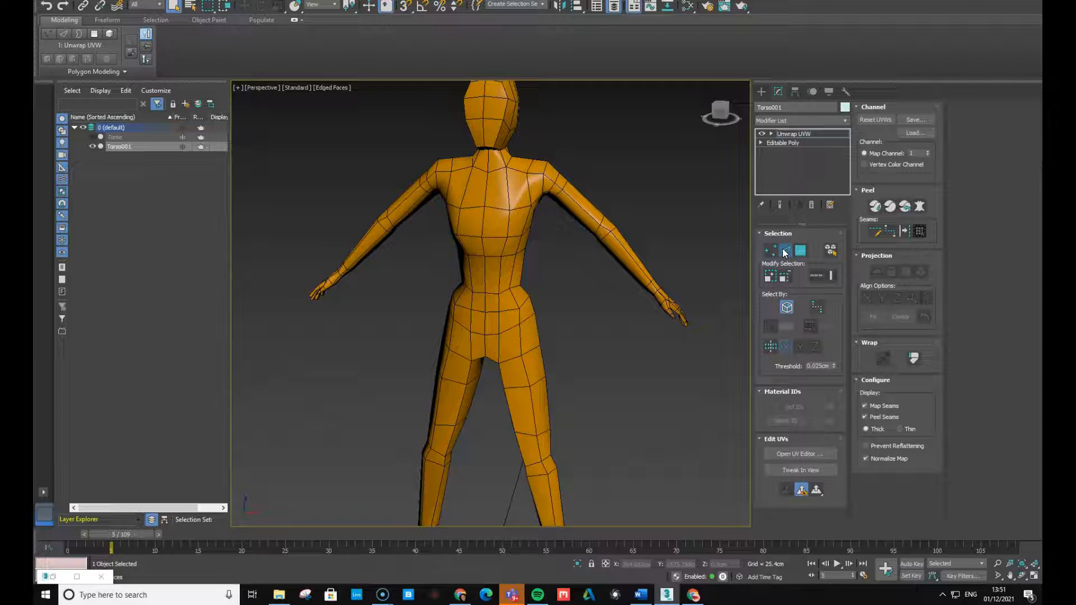
left_click(492, 294)
middle_click_drag(512, 354, 521, 314, "alt")
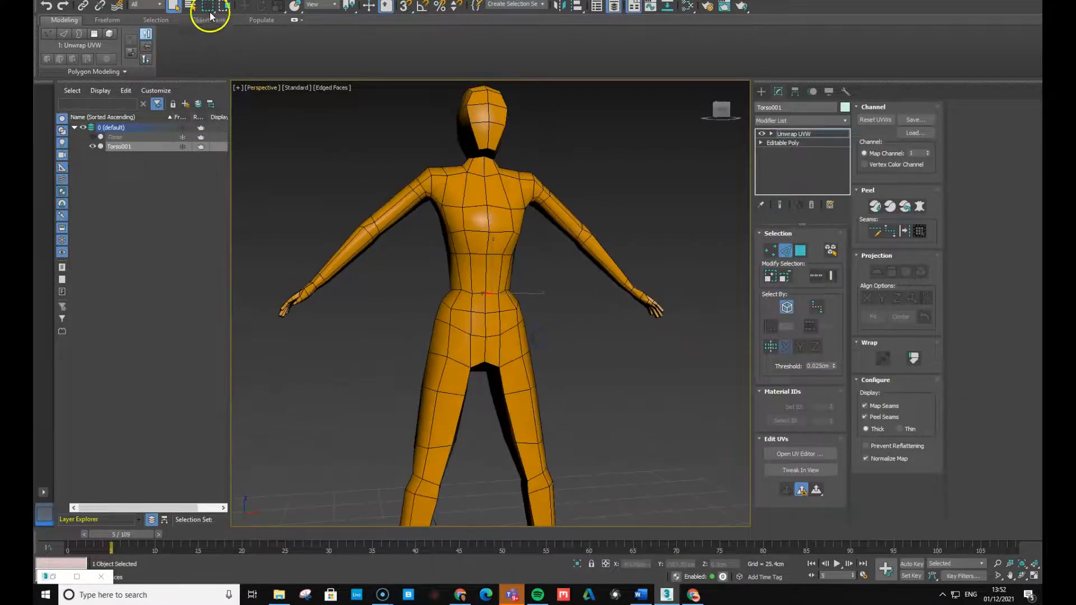
left_click(816, 275)
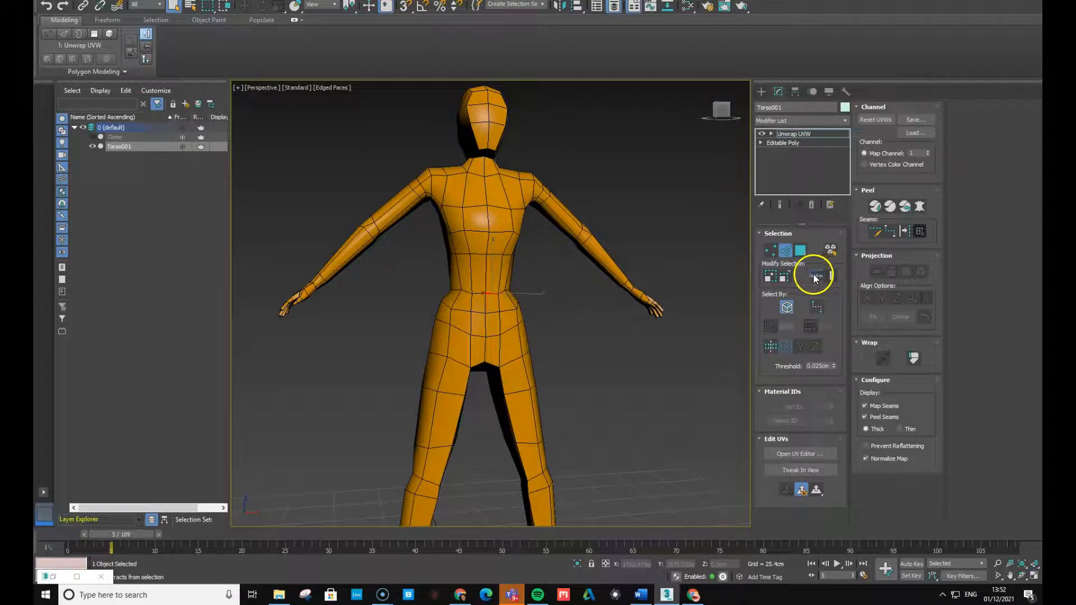
middle_click_drag(581, 363, 616, 370, "alt")
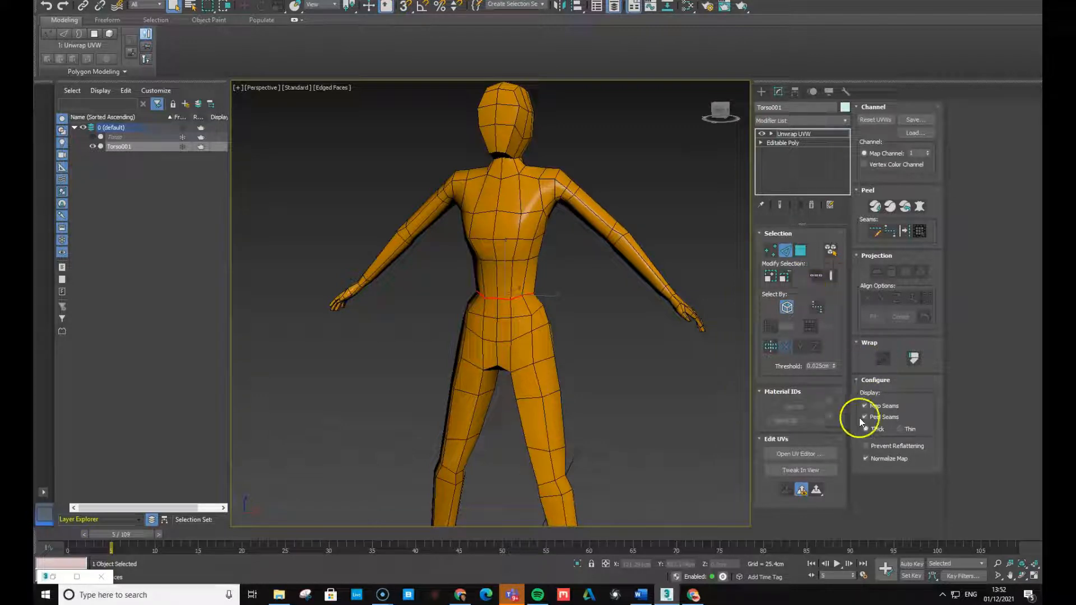
left_click(906, 230)
Select the pelvis centre-line edges from the front waist through the crotch to the back waist and convert them to seams
left_click(497, 310)
left_click(498, 329, "ctrl")
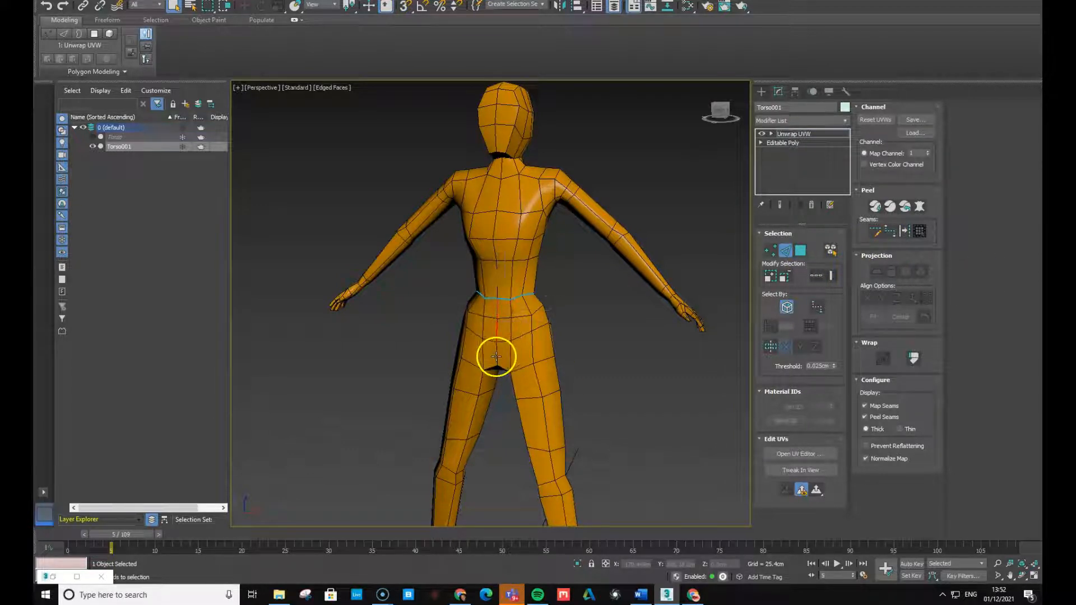
middle_click_drag(524, 398, 648, 384, "alt")
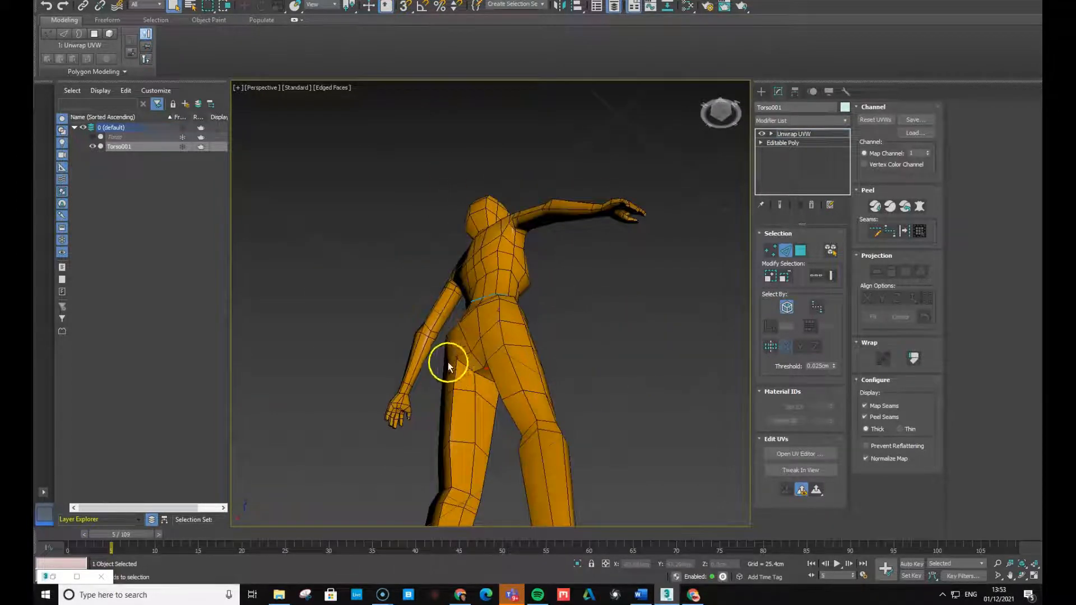
left_click(475, 359, "ctrl")
mouse_move(466, 342)
middle_mouse_down("alt")
mouse_move(538, 361)
mouse_move(472, 331)
middle_mouse_up("alt")
left_click(533, 377, "ctrl")
middle_click_drag(534, 377, 407, 315, "alt")
left_click(475, 351, "ctrl")
middle_click_drag(505, 336, 510, 386, "alt")
left_click(906, 231)
Loop-select the inner edges running down both legs from the crotch to the ankles and convert them to seams
middle_click_drag(690, 415, 586, 466, "alt")
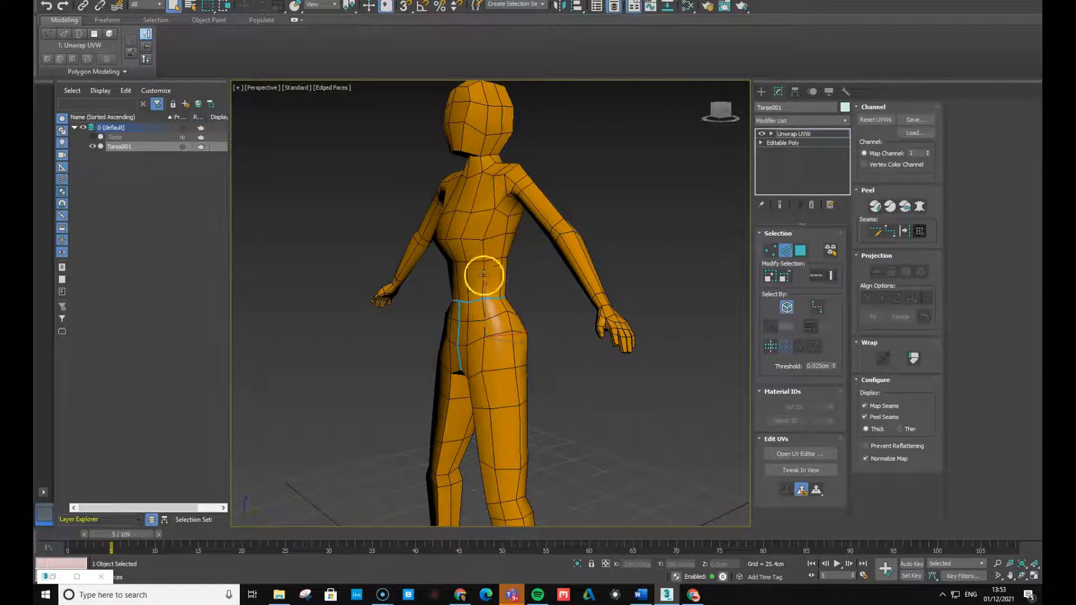
middle_click_drag(486, 355, 516, 365, "alt")
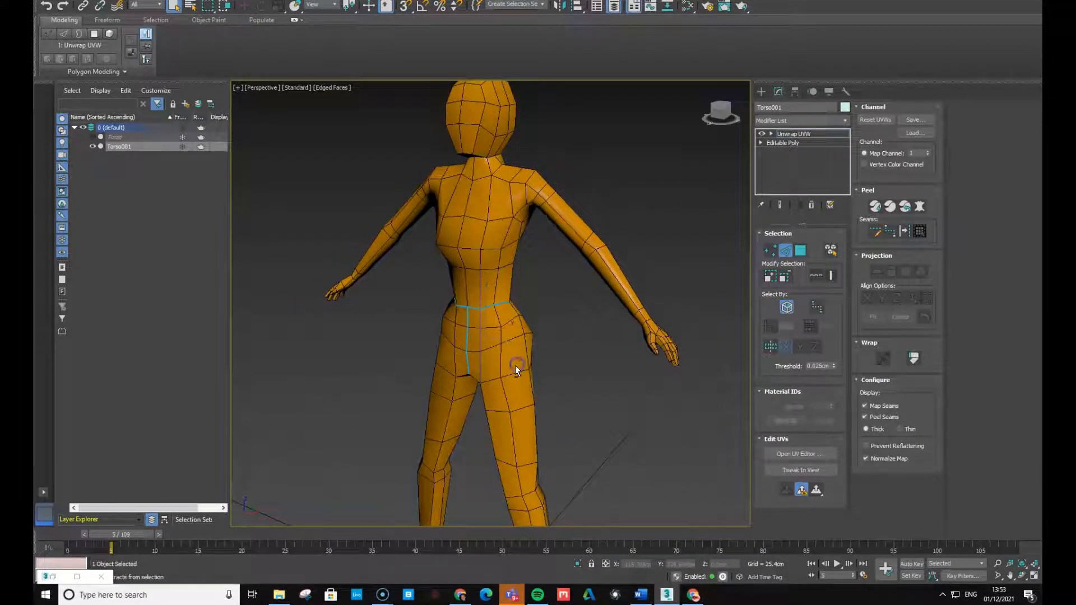
middle_click_drag(534, 415, 518, 377, "alt")
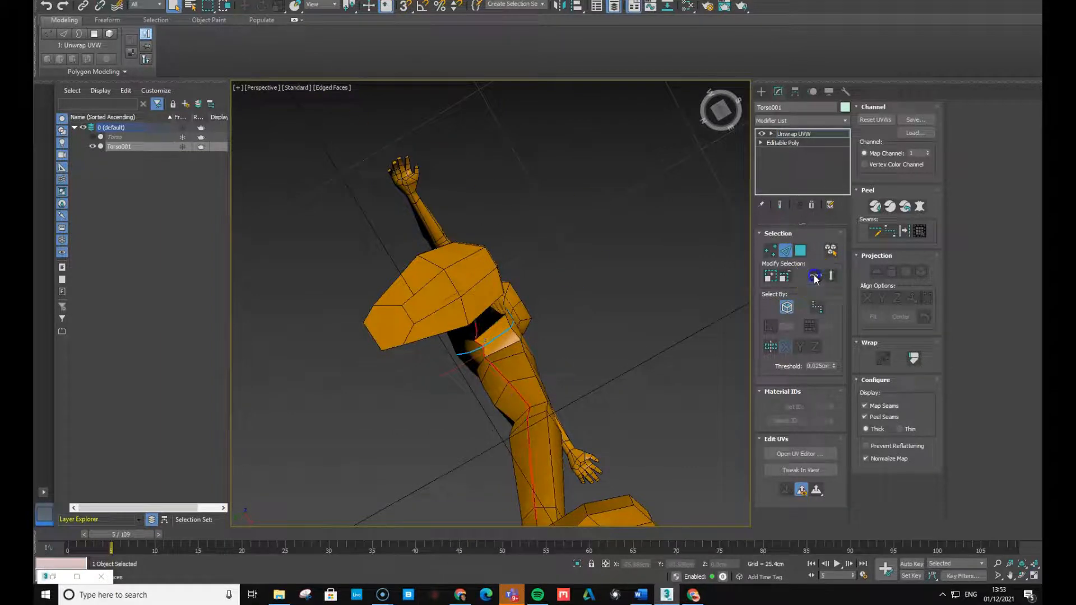
middle_click_drag(665, 329, 554, 344, "alt")
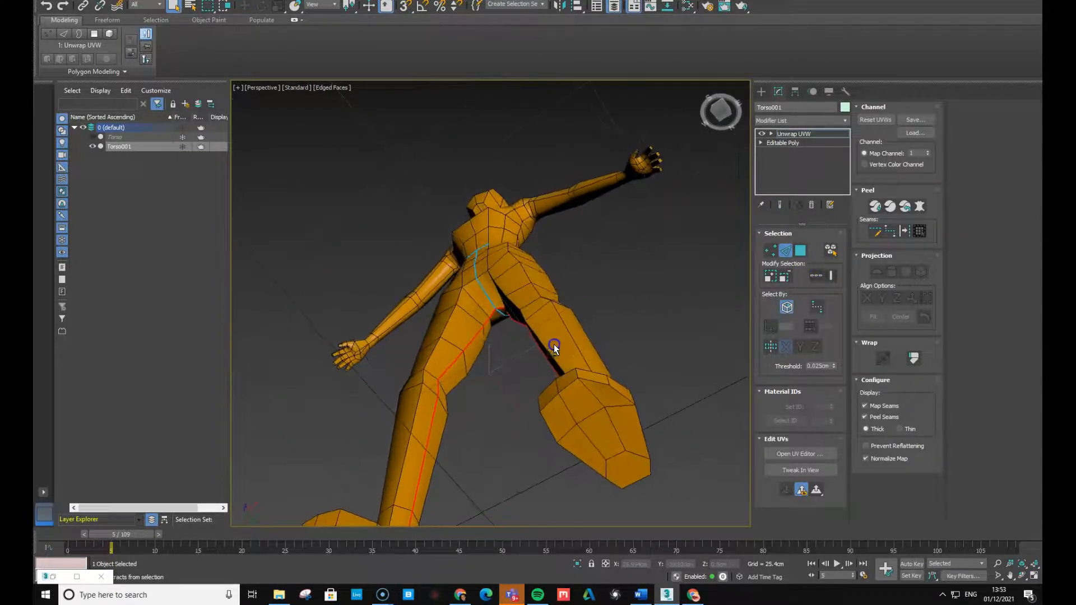
left_click(905, 232)
Loop-select the edges down the outer side of the leg from the hip and convert them to seams
middle_click_drag(636, 333, 395, 424, "alt")
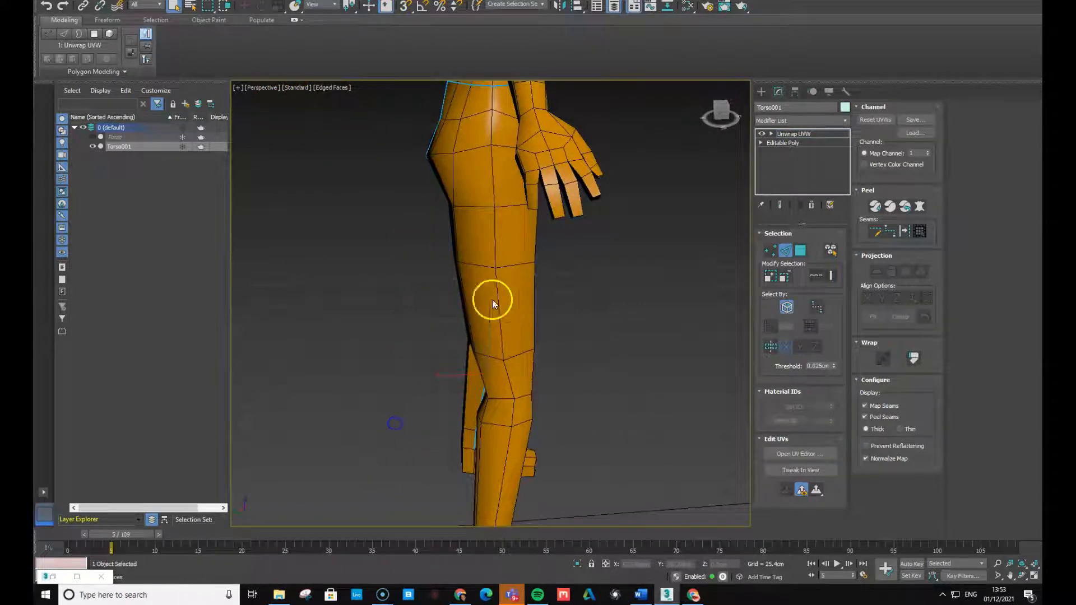
left_click(492, 98)
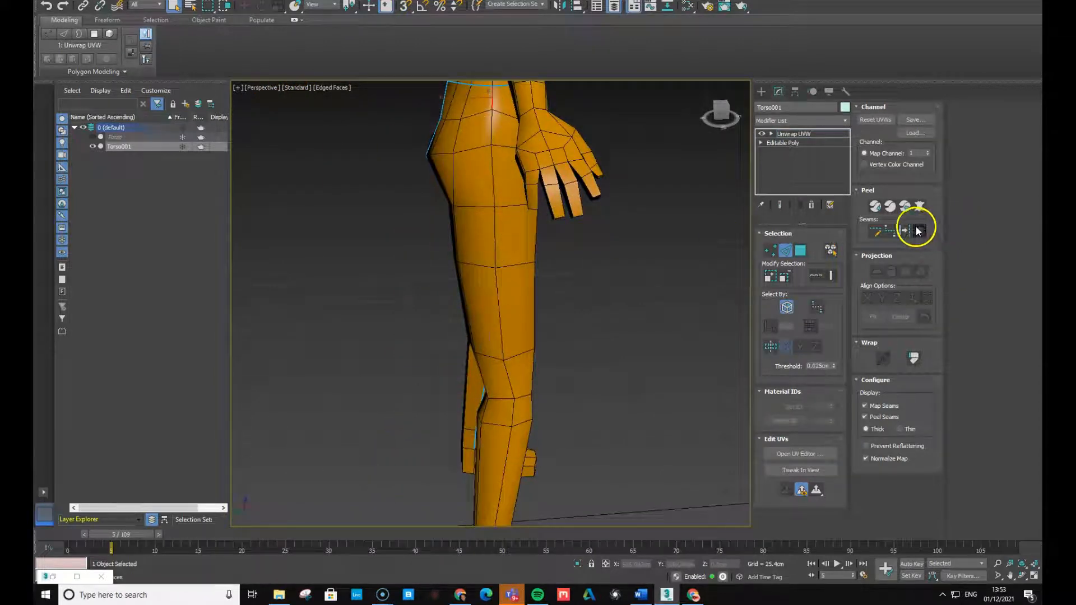
left_click(919, 230)
middle_click_drag(555, 231, 574, 221, "alt")
left_click(497, 126)
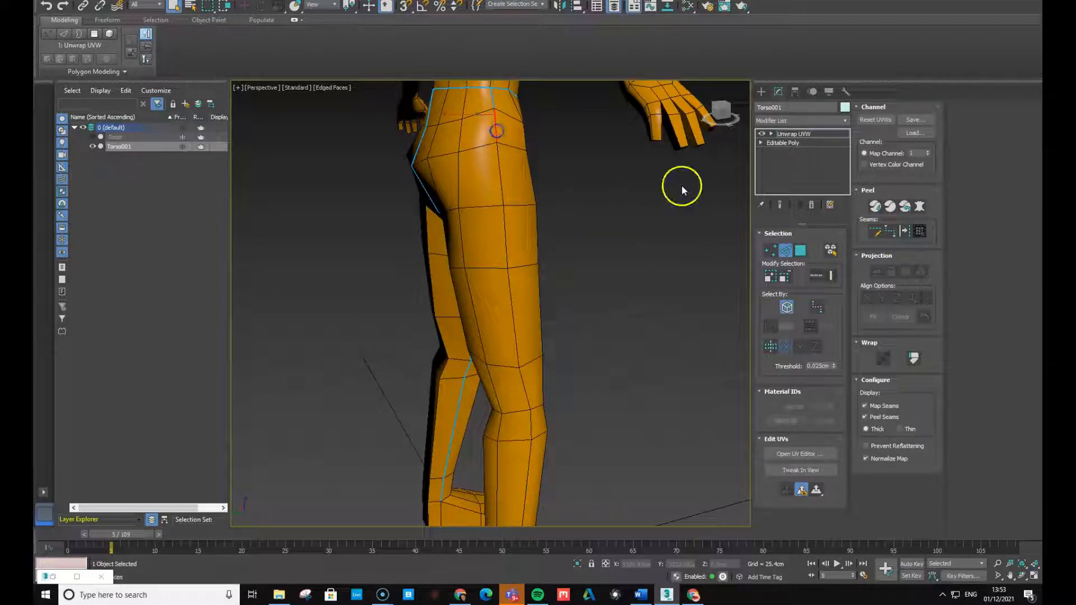
key("ctrl+z")
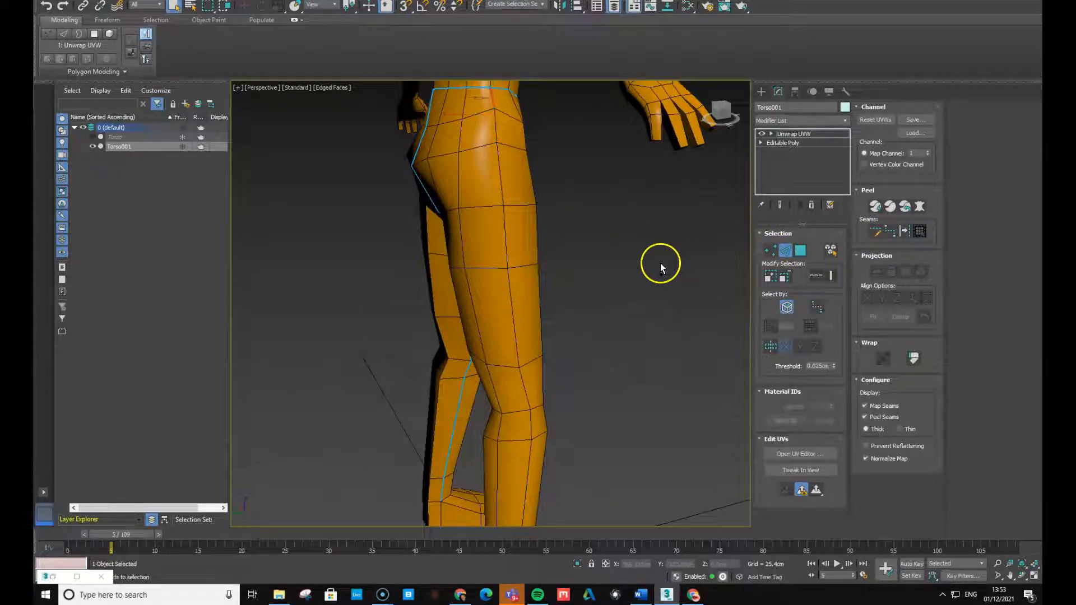
left_click(494, 127)
middle_click_drag(724, 353, 707, 363, "alt")
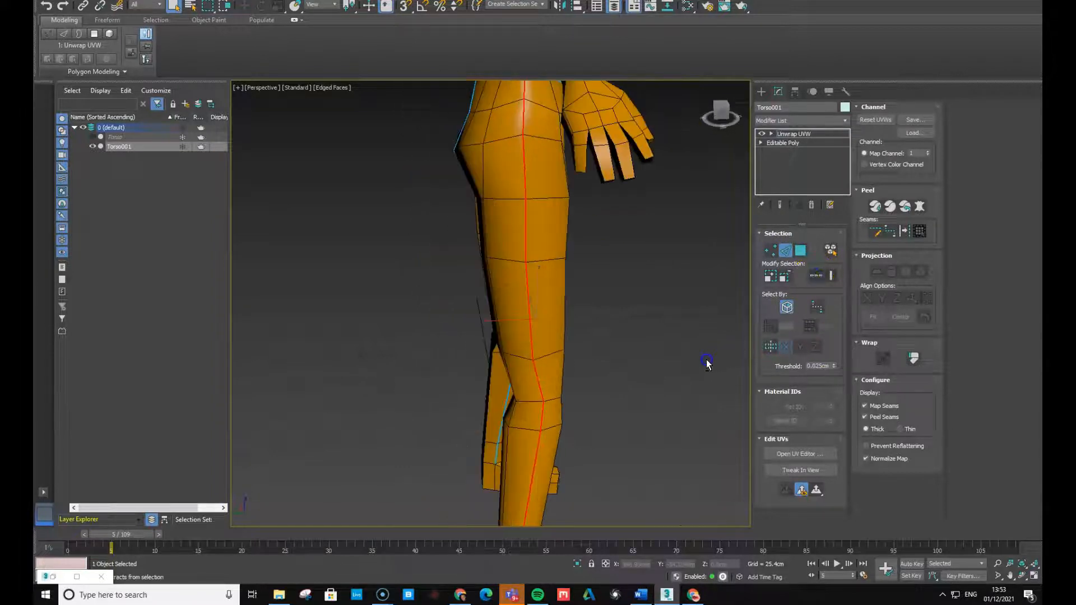
left_click(904, 231)
Expand an edge on the side of the torso into a full loop and convert it to seams
middle_click_drag(606, 338, 487, 358, "alt")
scroll(606, 363, "down", 4)
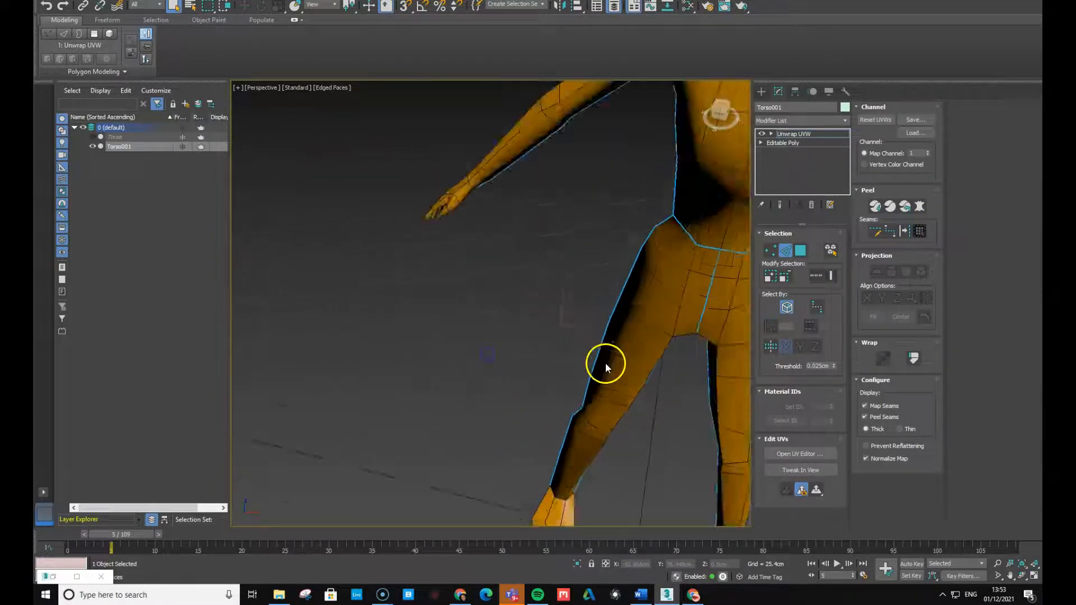
middle_click_drag(685, 359, 645, 325, "alt")
middle_click_drag(701, 291, 709, 319, "alt")
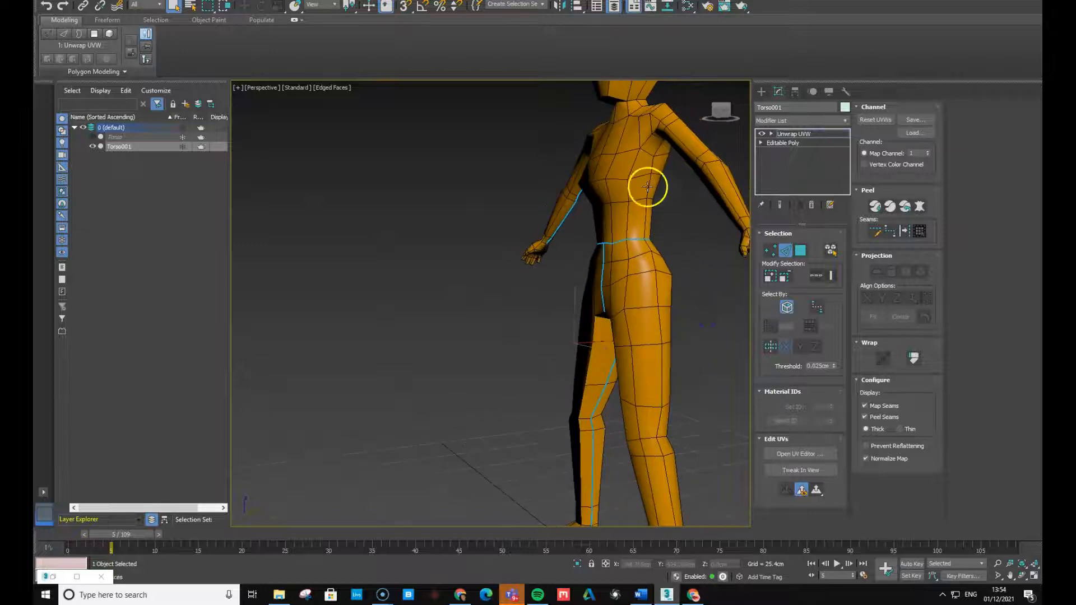
left_click(819, 274)
left_click(906, 232)
Loop-select the vertical centre-line edges of the upper body and convert them to peel seams
middle_click_drag(706, 356, 629, 360, "alt")
middle_click_drag(694, 326, 462, 339)
left_click(522, 218)
left_click(816, 277)
middle_click_drag(712, 306, 483, 317, "alt")
left_click(909, 235)
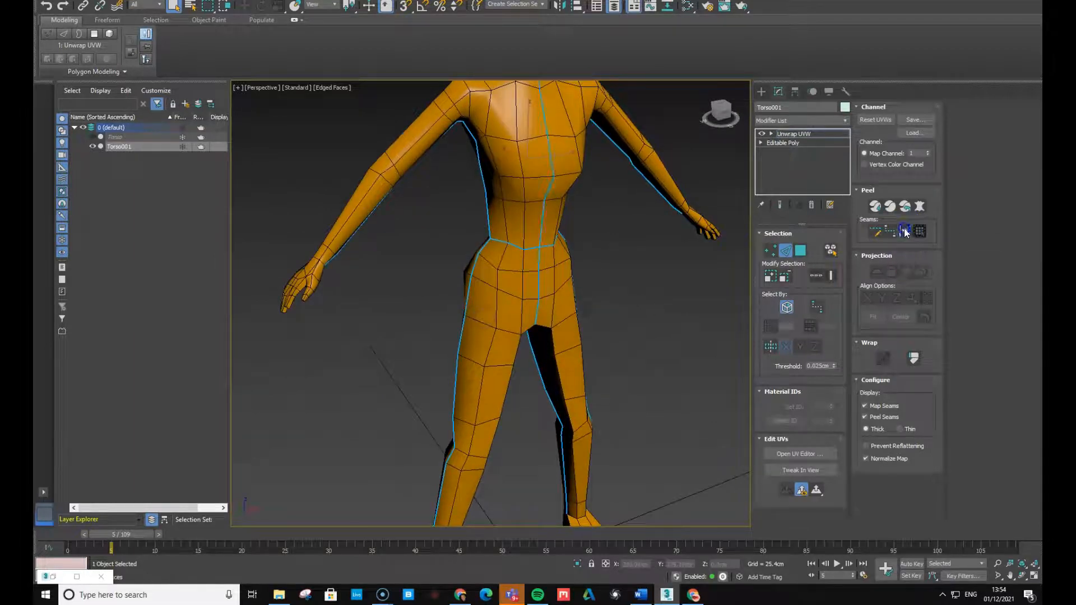
middle_click_drag(636, 374, 611, 340, "alt")
right_click(614, 361)
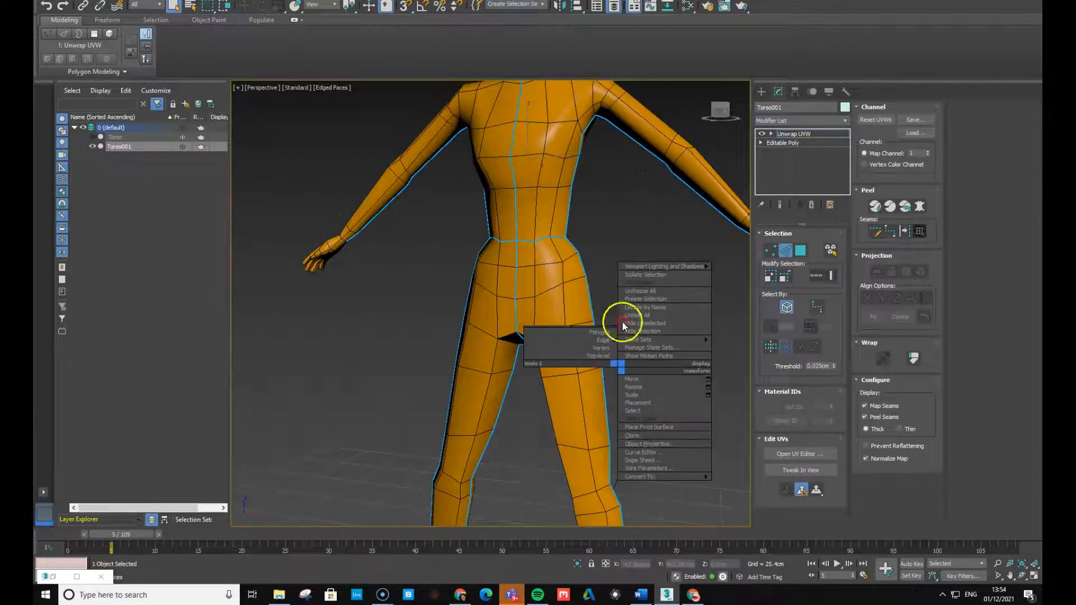
left_click(624, 274)
Select the ring of edges around one ankle, where leg and foot meet, and convert it to seams
scroll(668, 359, "down", 5)
scroll(645, 359, "up", 8)
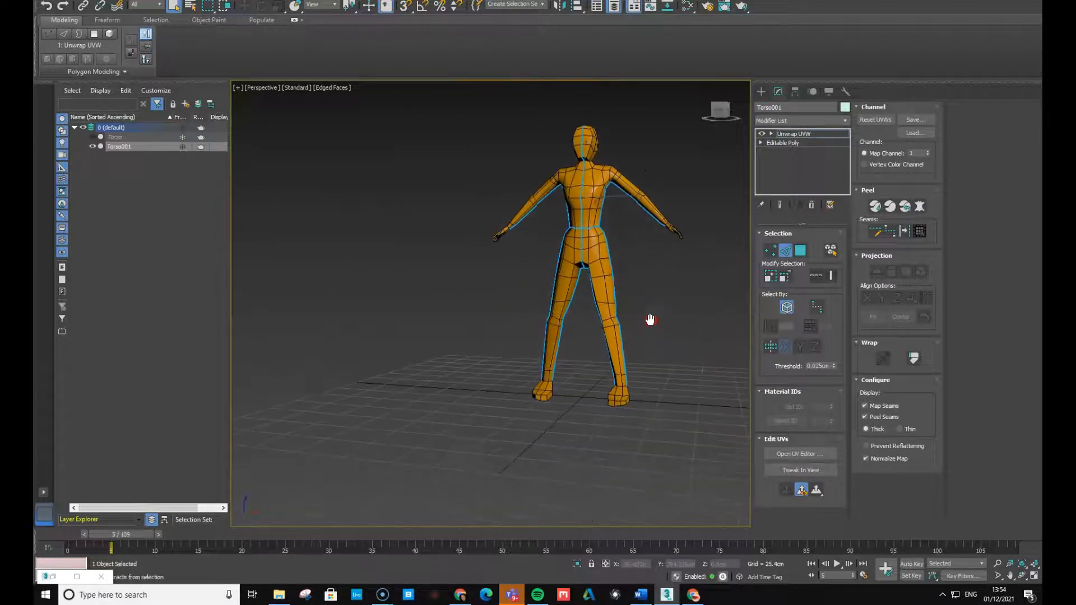
middle_click_drag(583, 449, 649, 350)
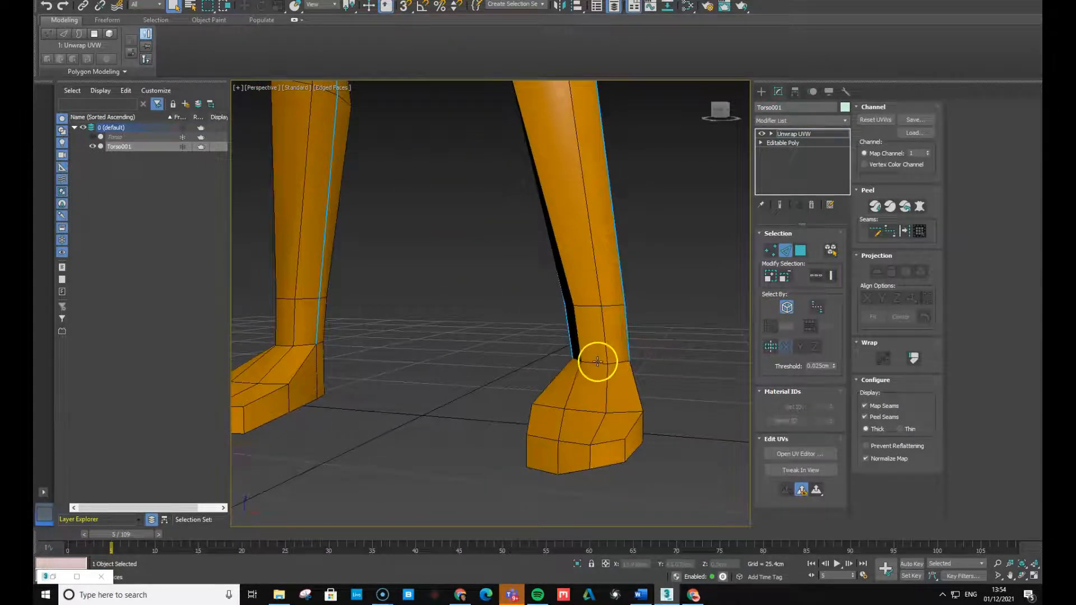
left_click(619, 363)
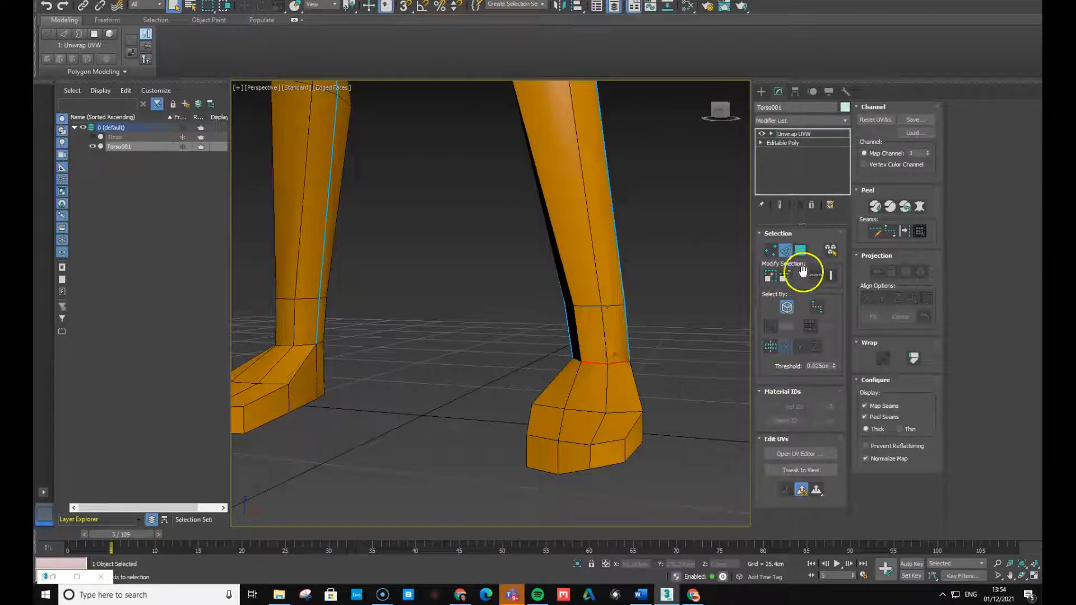
left_click(816, 277)
middle_click_drag(730, 378, 575, 376, "alt")
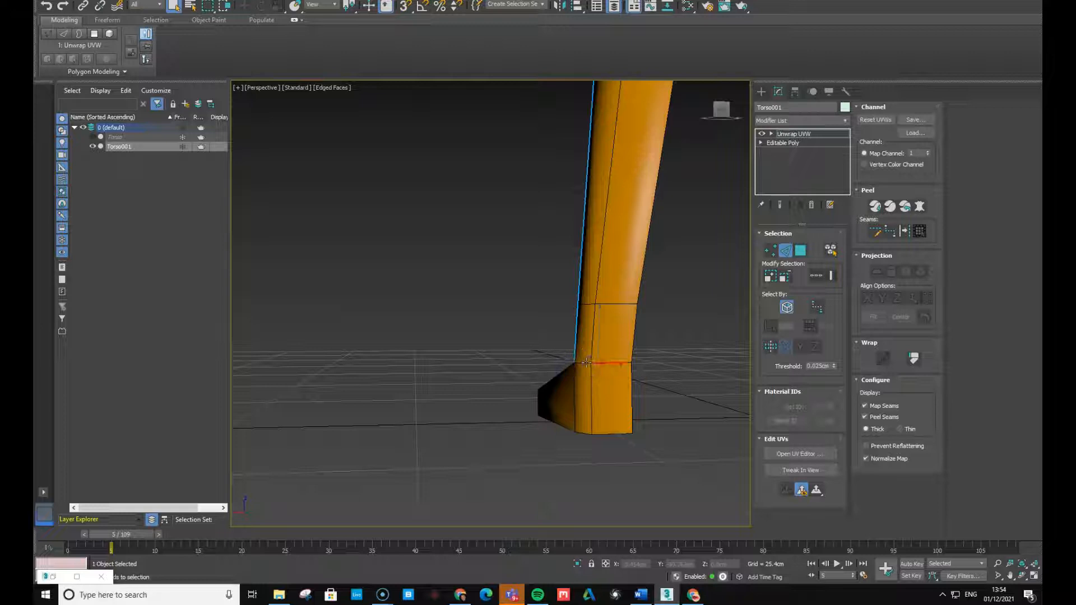
middle_click_drag(678, 373, 631, 375, "alt")
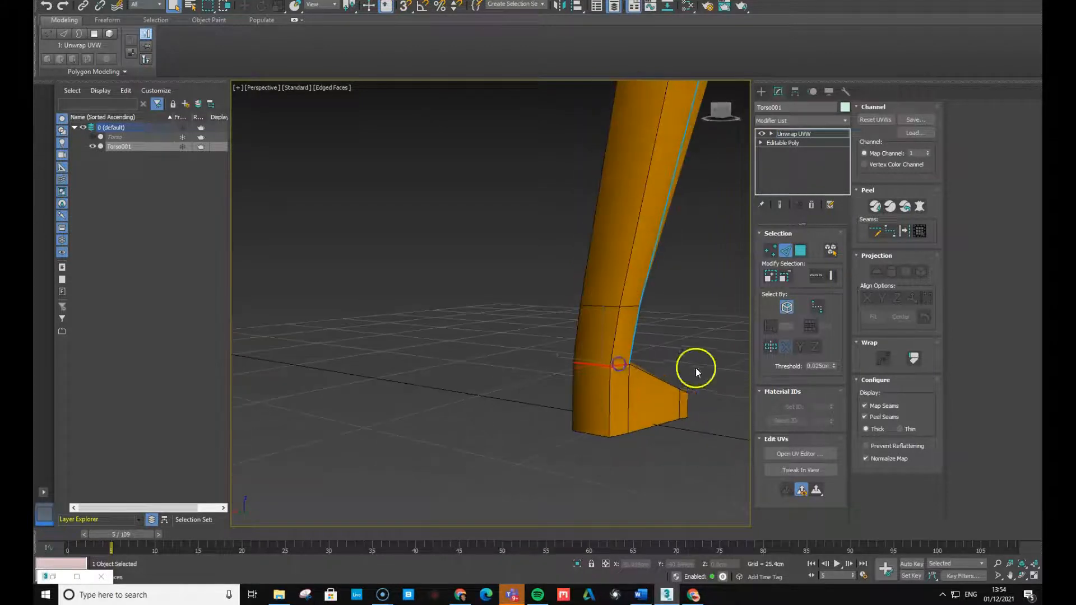
middle_click_drag(716, 355, 480, 377, "alt")
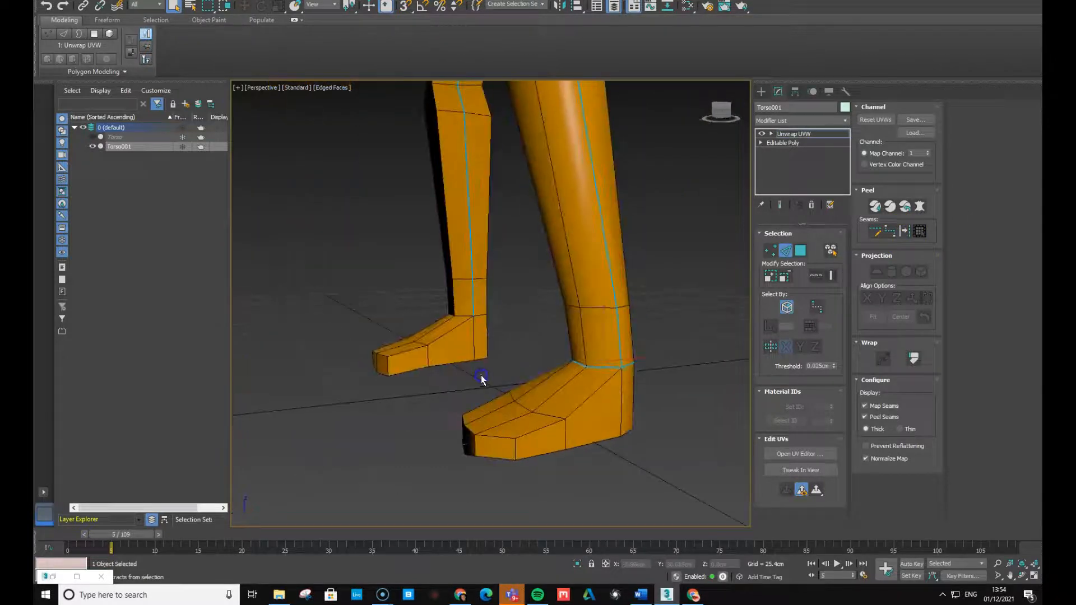
Select the edges all around the other ankle and convert them to peel seams
left_click(477, 315)
middle_click_drag(441, 324, 513, 323, "alt")
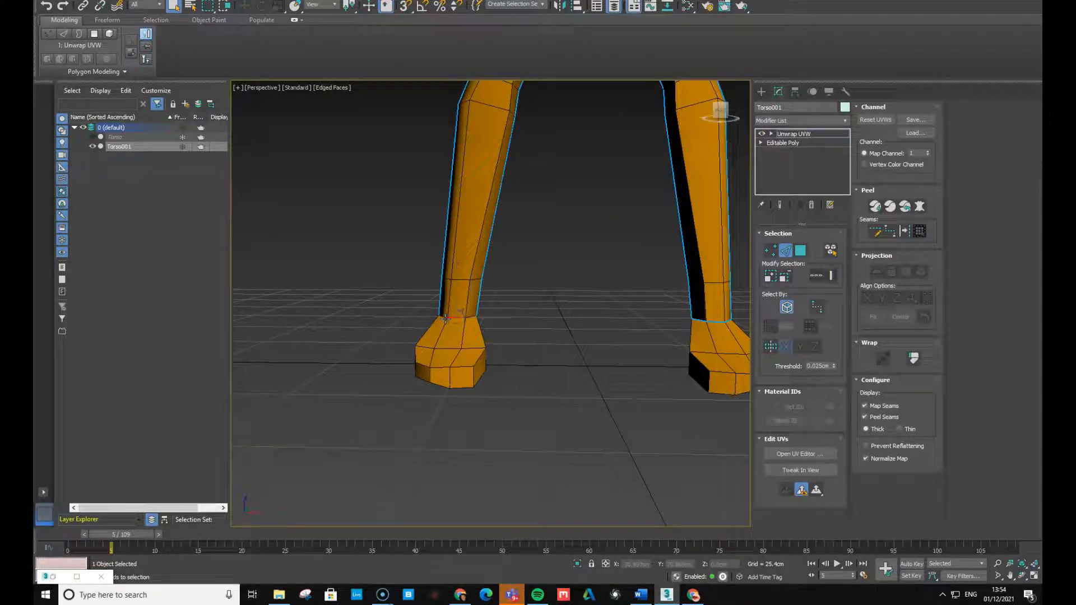
middle_click_drag(446, 322, 476, 328, "alt")
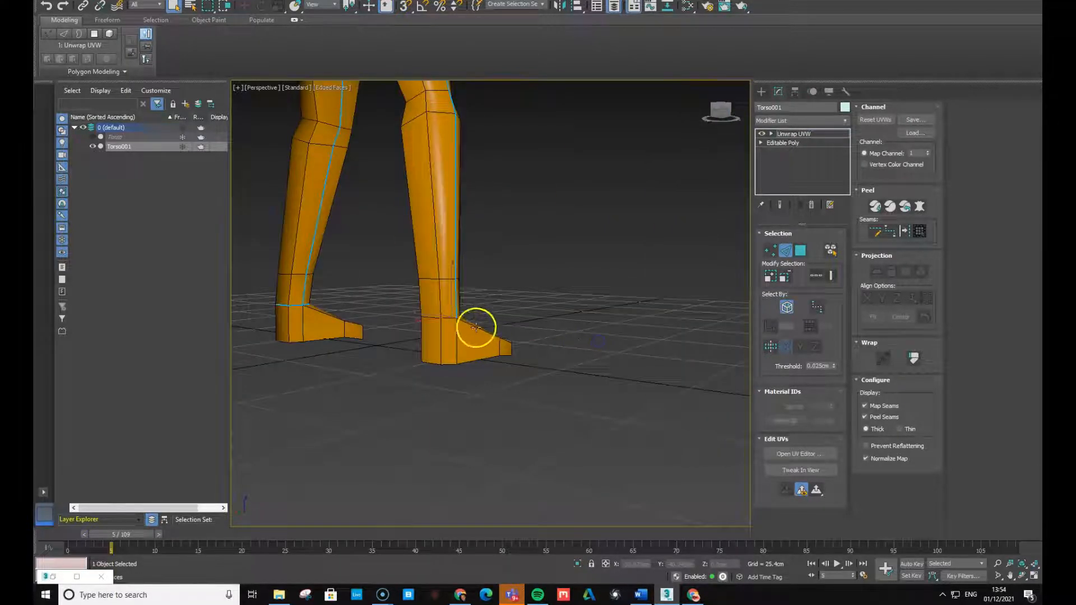
left_click(448, 318)
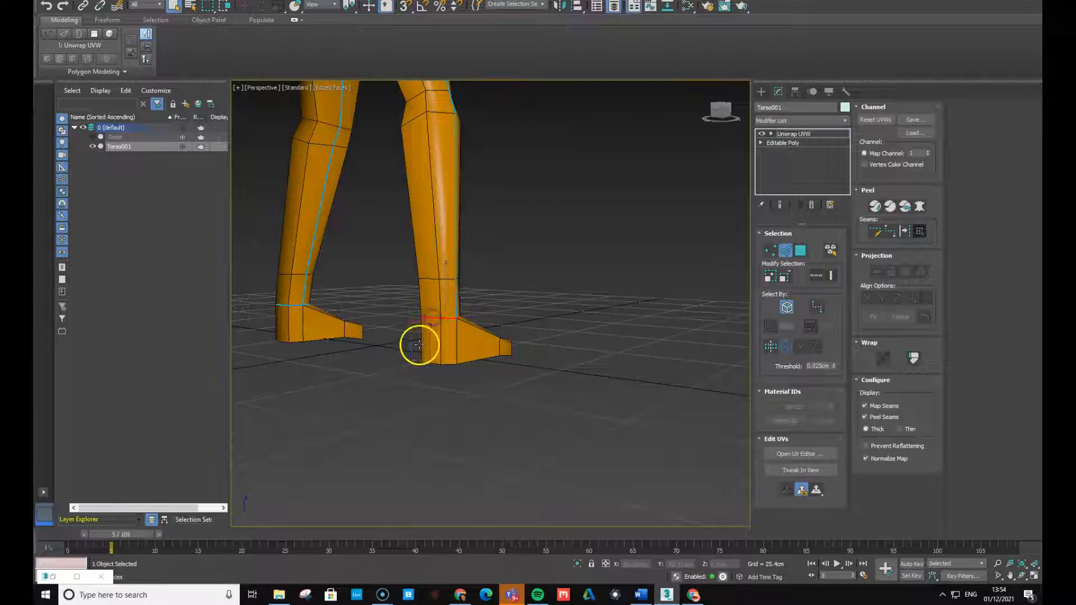
middle_click_drag(420, 345, 525, 344, "alt")
left_click(437, 316, "ctrl")
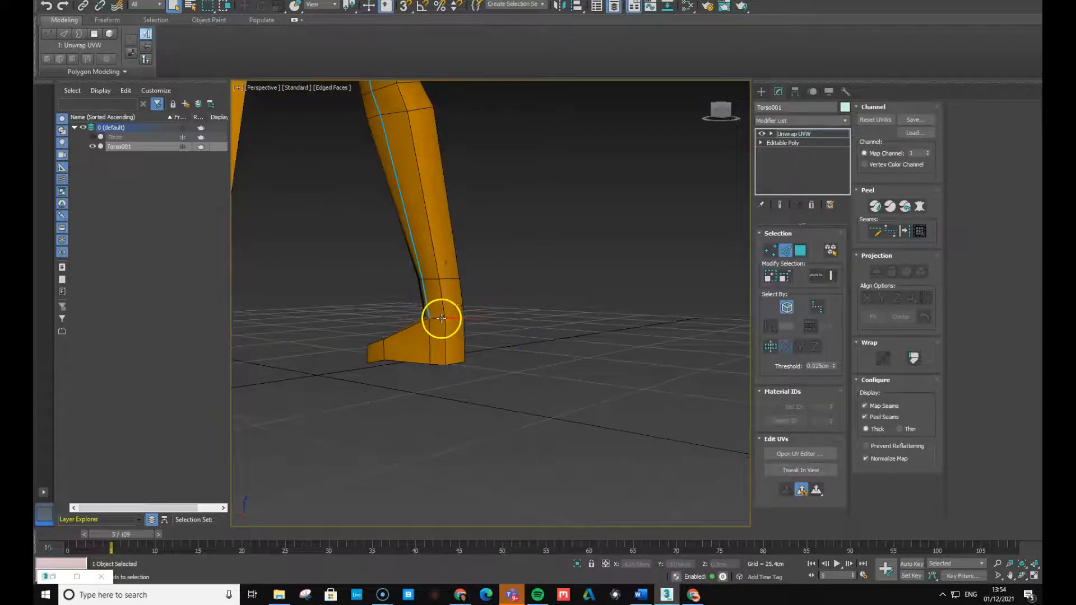
left_click(905, 231)
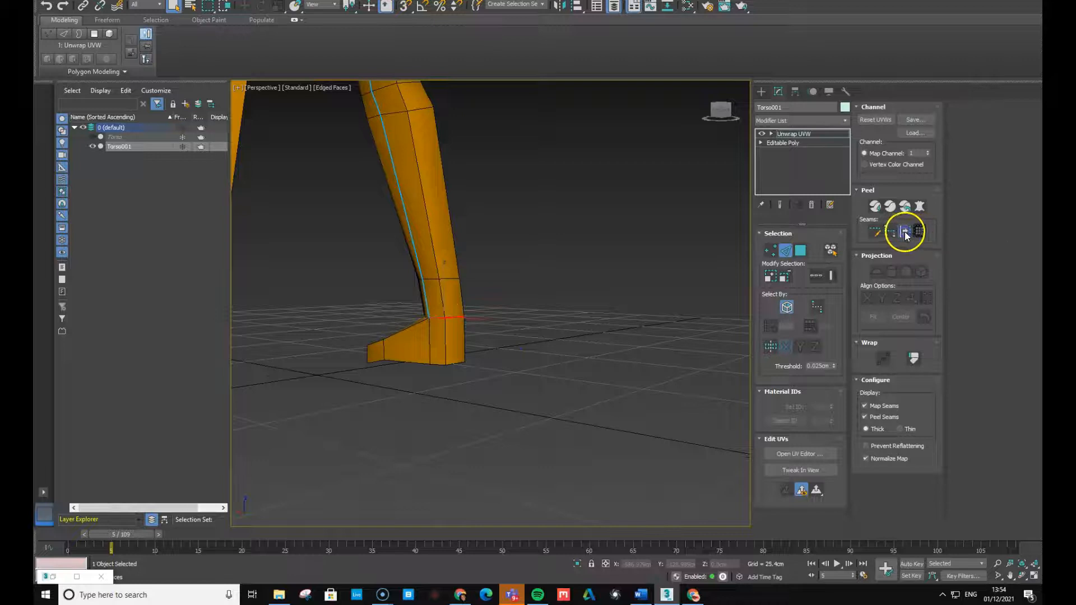
middle_click_drag(505, 351, 602, 348, "alt")
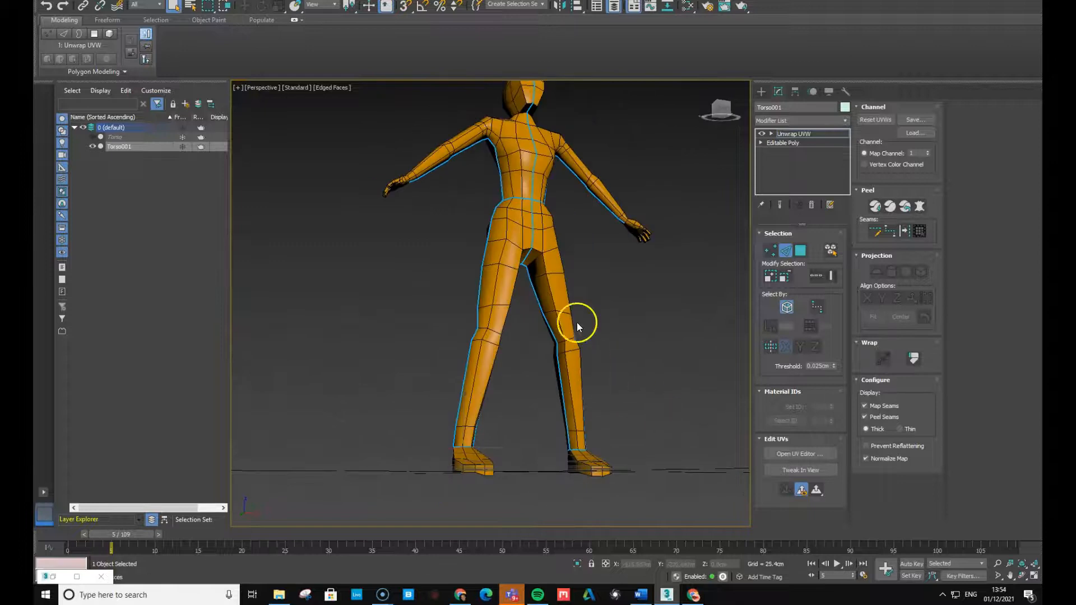
middle_click_drag(615, 299, 576, 344, "alt")
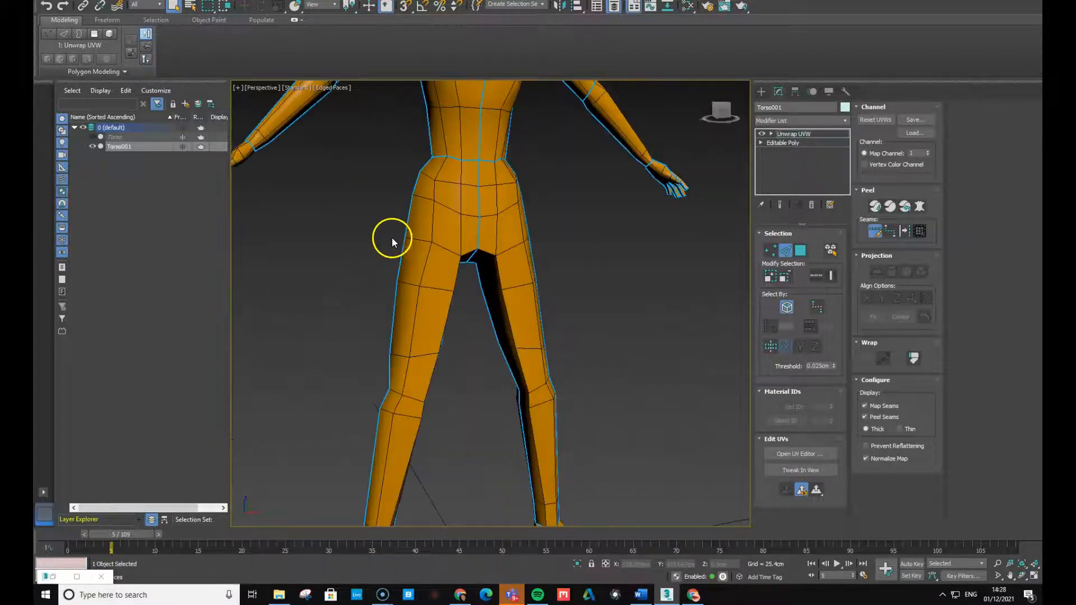
Examine the existing seams around the hips, legs, arms and hands from several sides
middle_click_drag(391, 235, 475, 268, "alt")
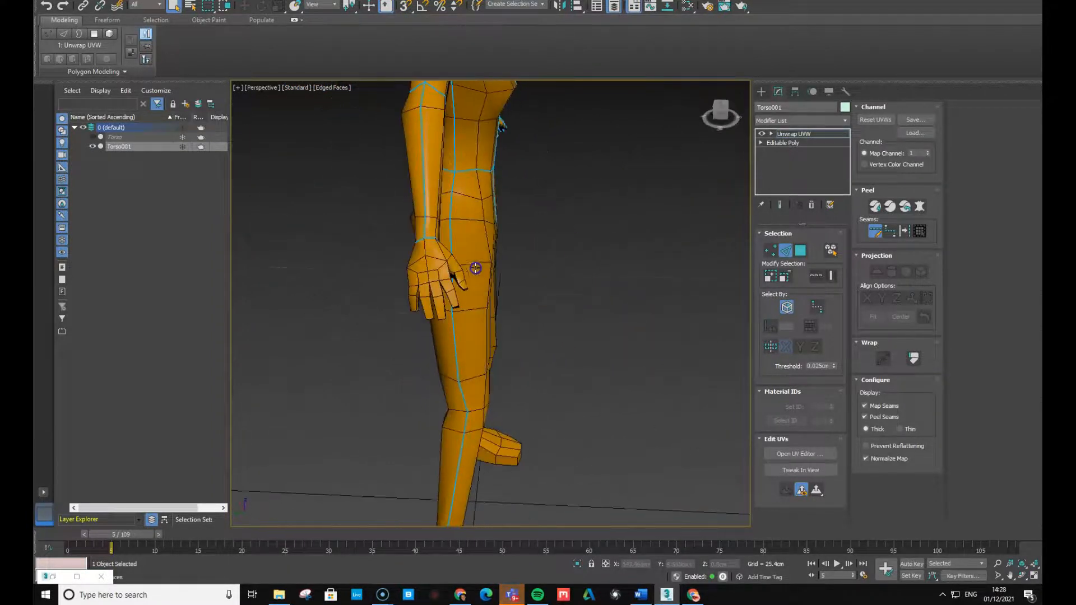
scroll(485, 275, "up", 3)
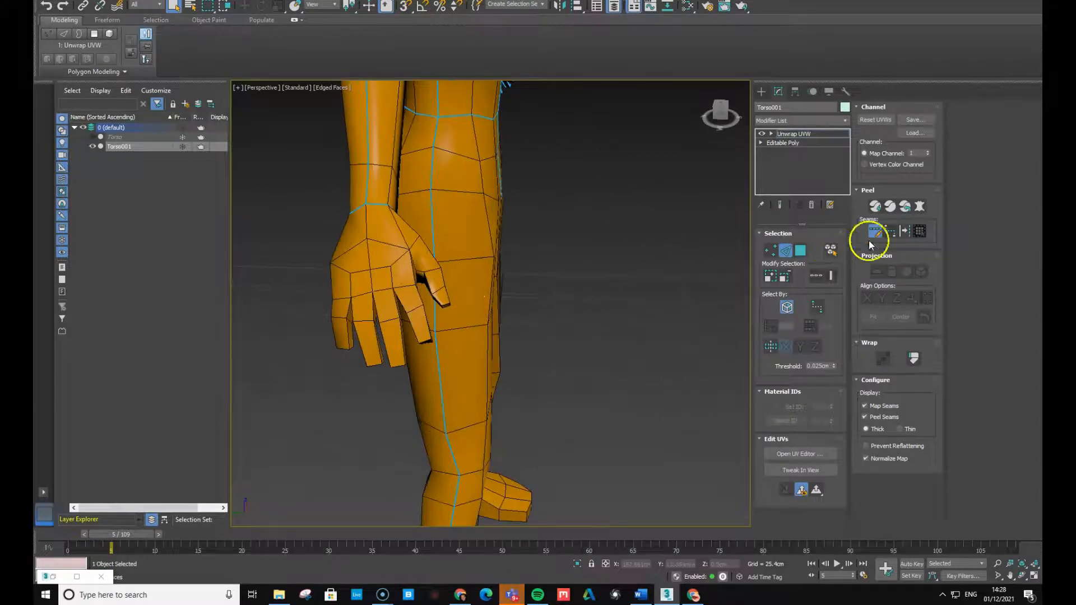
scroll(447, 251, "down", 10)
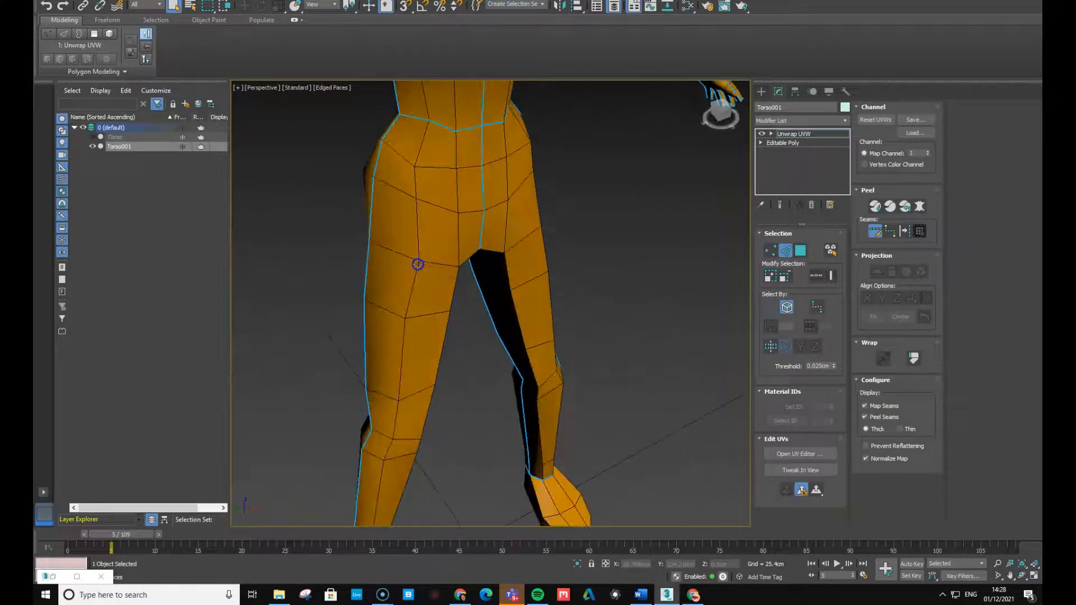
middle_click_drag(593, 259, 479, 252, "alt")
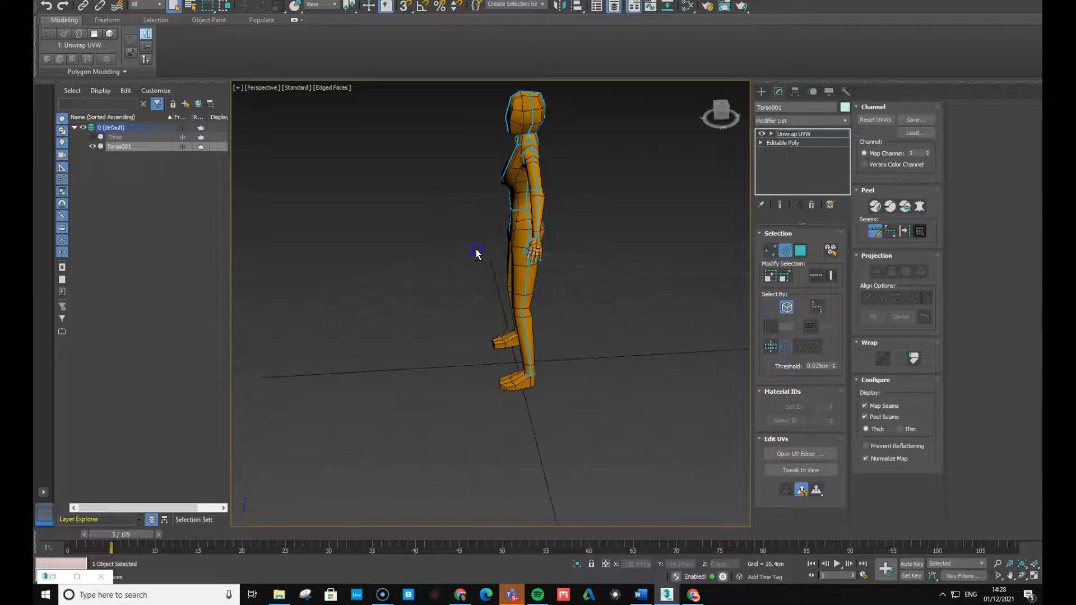
scroll(479, 253, "up", 5)
scroll(528, 264, "down", 3)
middle_click_drag(580, 257, 667, 270, "alt")
middle_click_drag(381, 285, 356, 288, "alt")
middle_click_drag(504, 271, 594, 286, "alt")
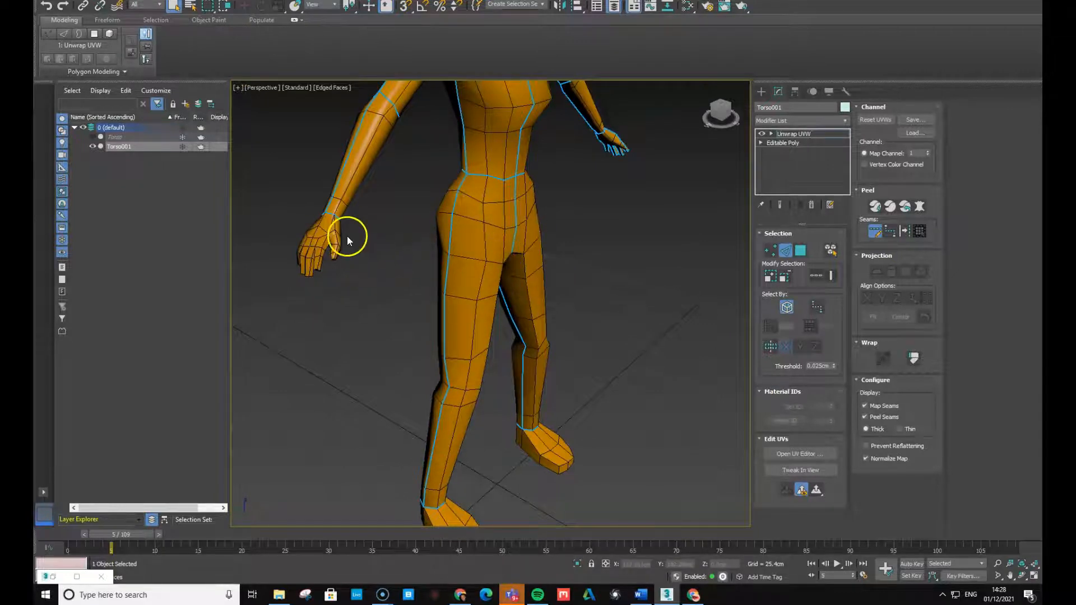
Mark the first peel seam edges from the wrist down the outer side of the second hand
left_click(331, 234)
left_click(320, 257)
left_click(319, 261)
middle_click_drag(321, 282, 324, 273, "alt")
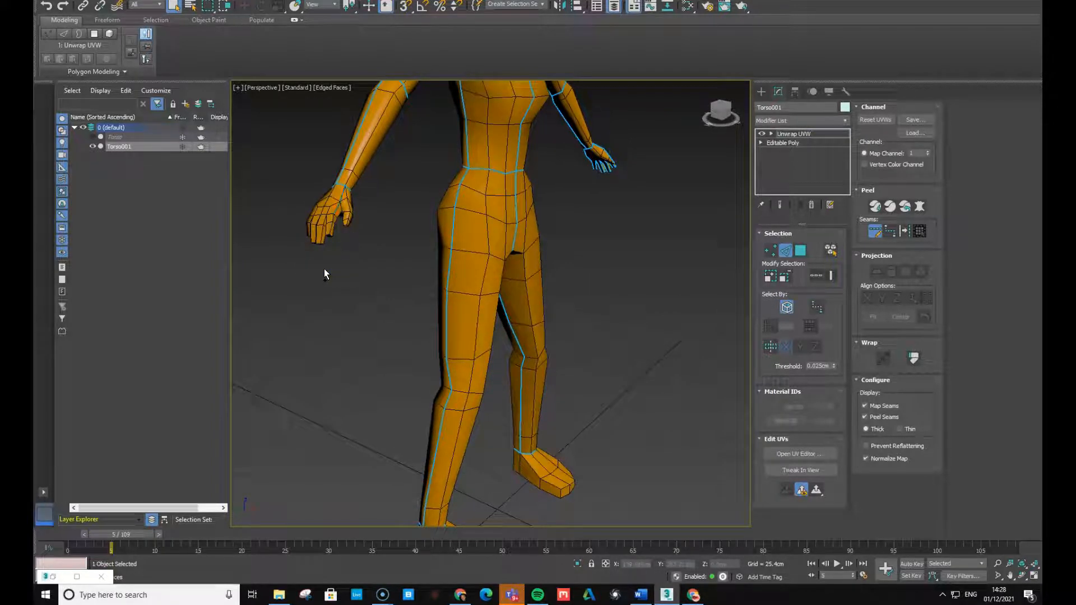
middle_click_drag(379, 237, 560, 212, "alt")
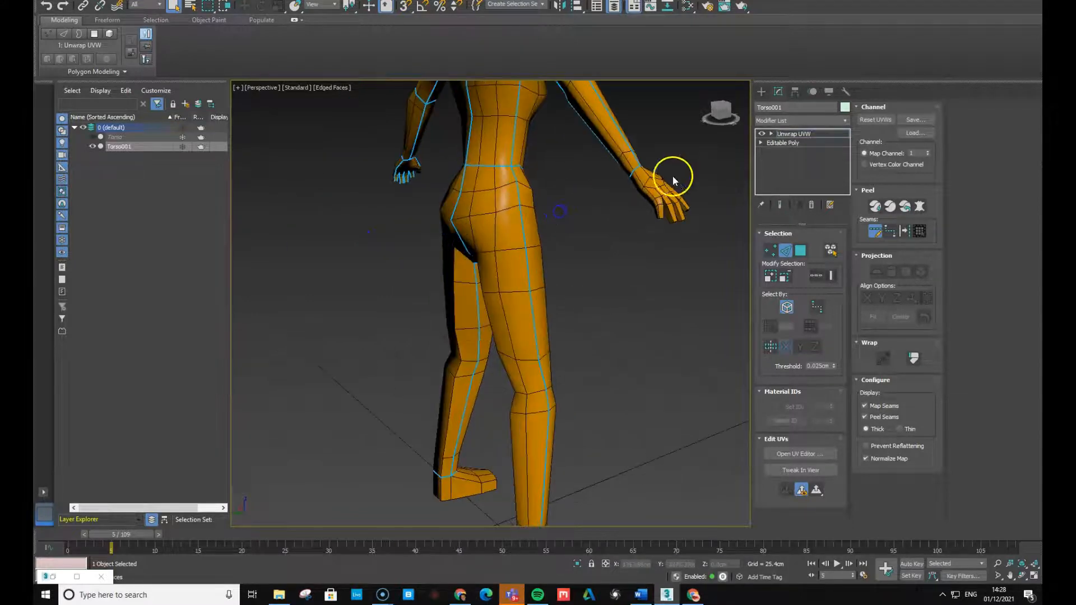
left_click(639, 179)
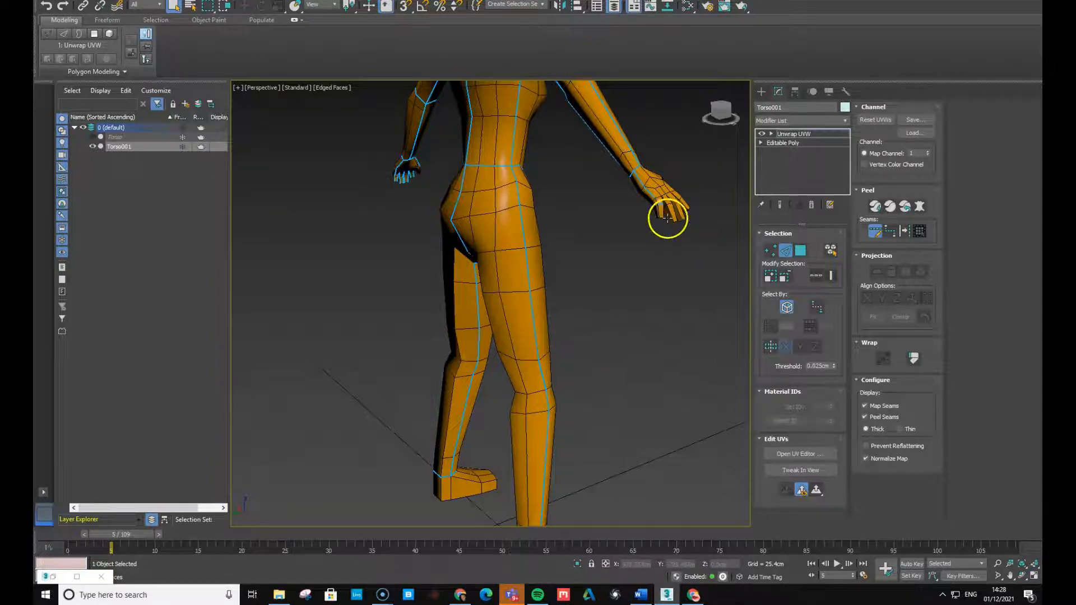
Extend the seam along the outer edge of the hand and down the outer side of the little finger
scroll(666, 220, "up", 2)
scroll(654, 208, "down", 3)
middle_click_drag(653, 209, 544, 315)
scroll(544, 314, "up", 4)
scroll(542, 317, "up", 3)
scroll(540, 317, "down", 4)
scroll(530, 321, "up", 4)
right_click(528, 318)
left_click(445, 189)
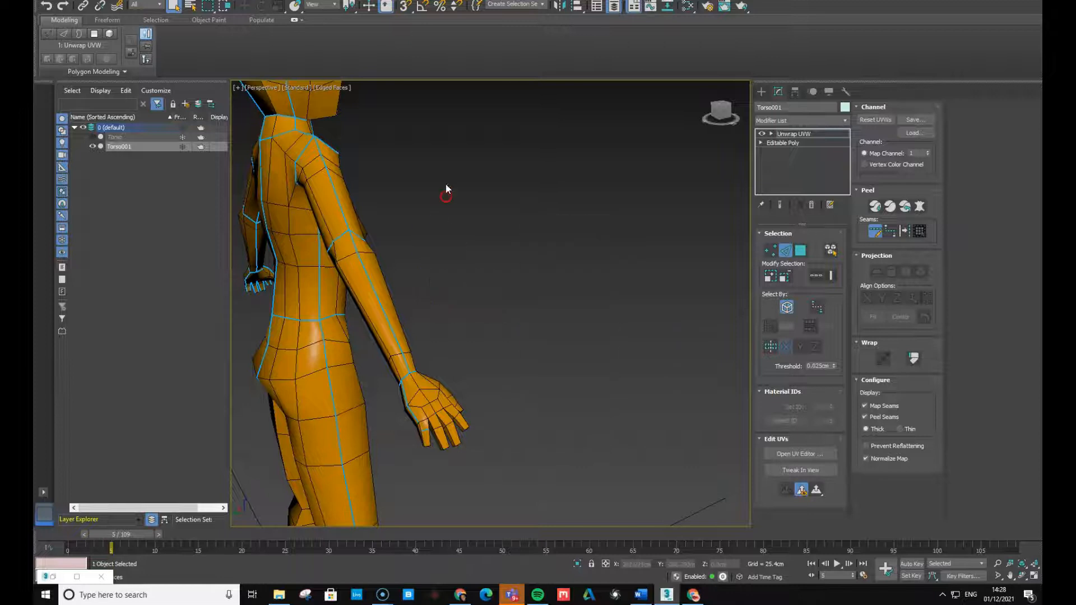
left_click(425, 429)
left_click(425, 442)
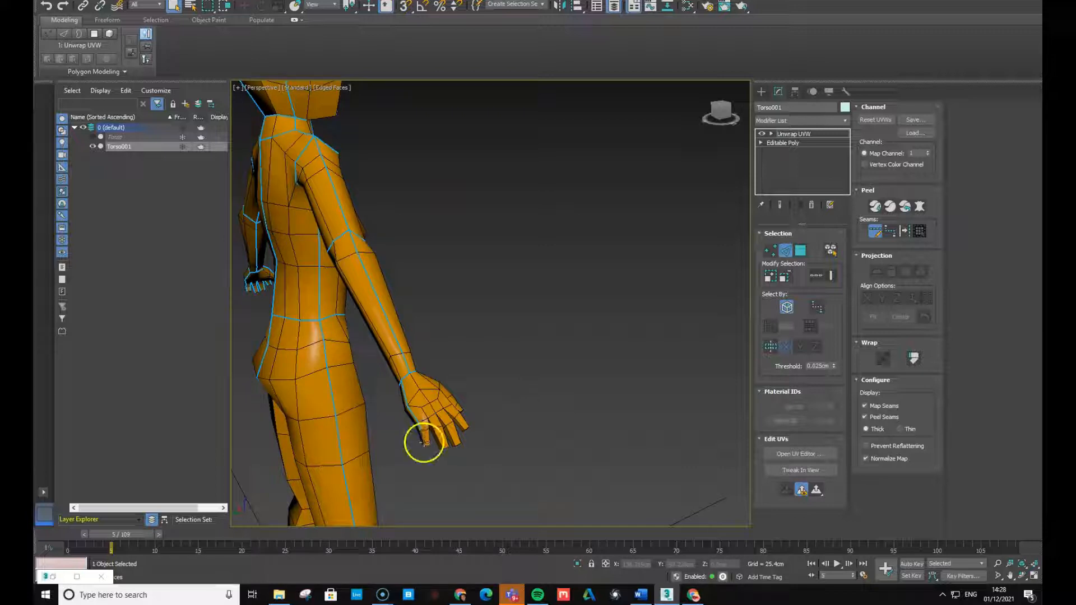
Continue the seam across the little fingertip and up its inner side to the gap beside the ring finger
middle_click_drag(426, 443, 439, 399, "alt")
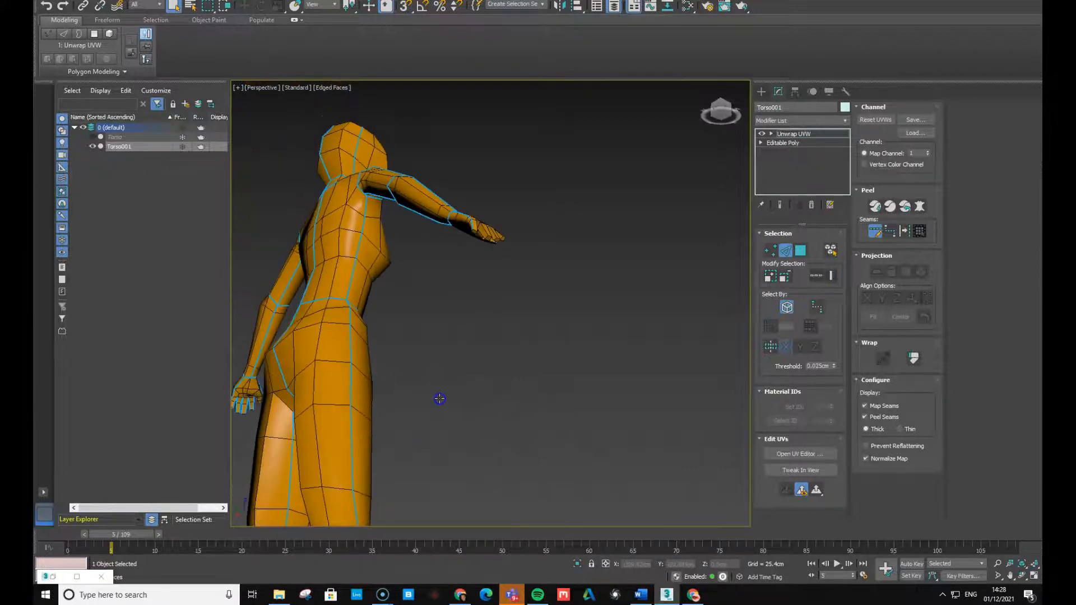
scroll(470, 204, "up", 3)
scroll(469, 216, "down", 3)
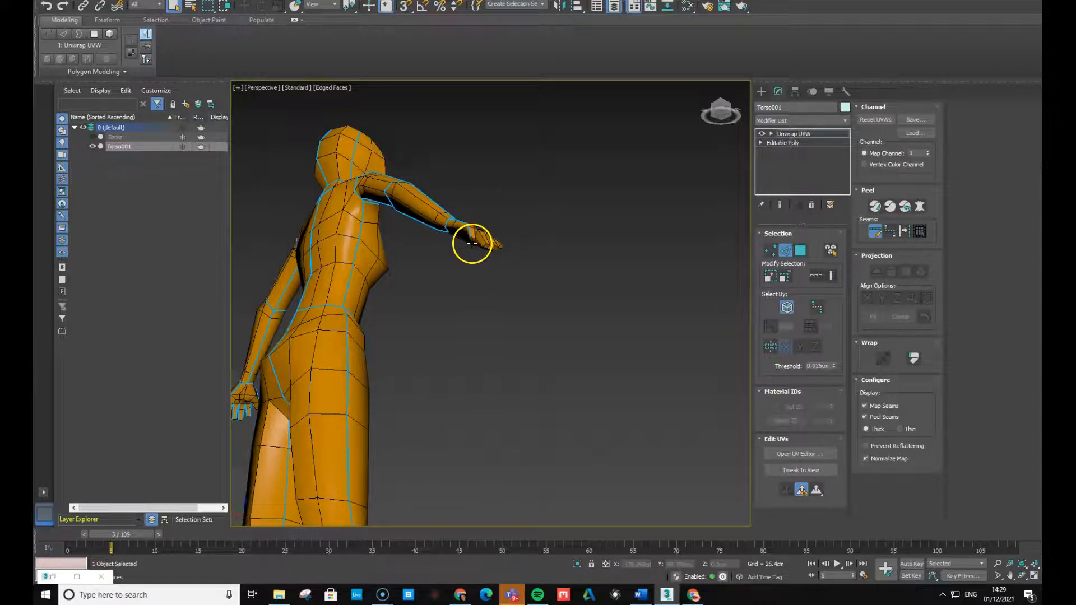
scroll(474, 243, "up", 4)
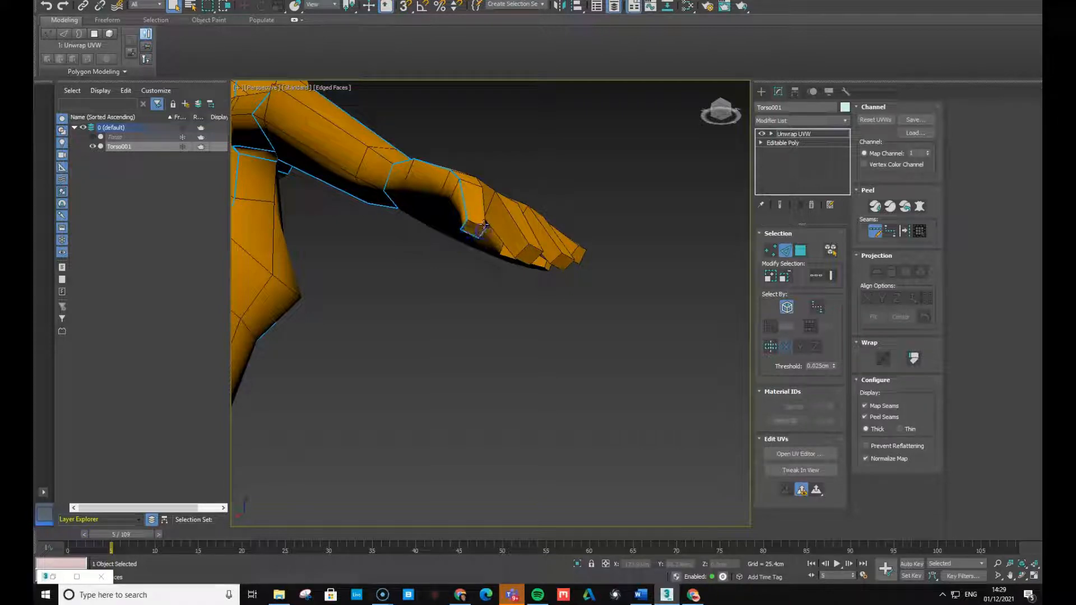
middle_click_drag(487, 210, 483, 222, "alt")
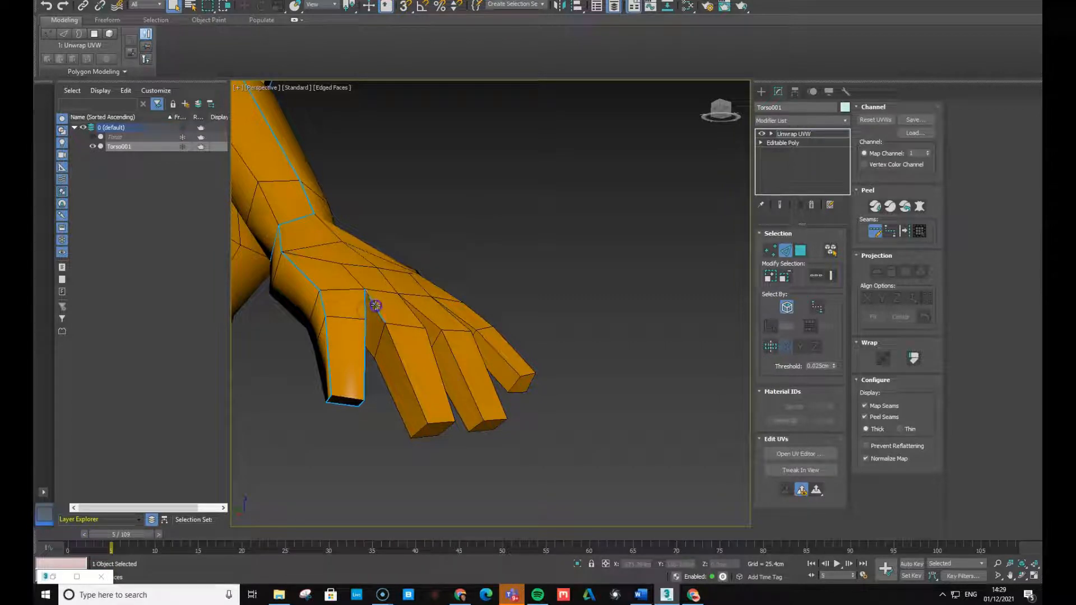
Run the seam around the ring fingertip, back up to the gap and down the adjoining side of the middle finger
left_click(417, 432)
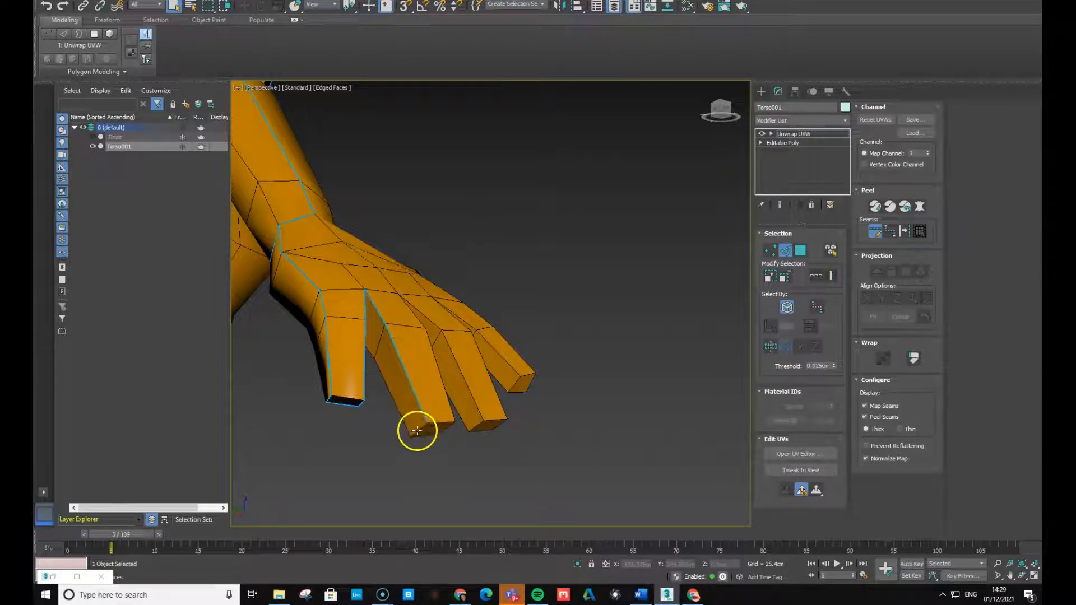
left_click(429, 439)
left_click(417, 319)
left_click(452, 345)
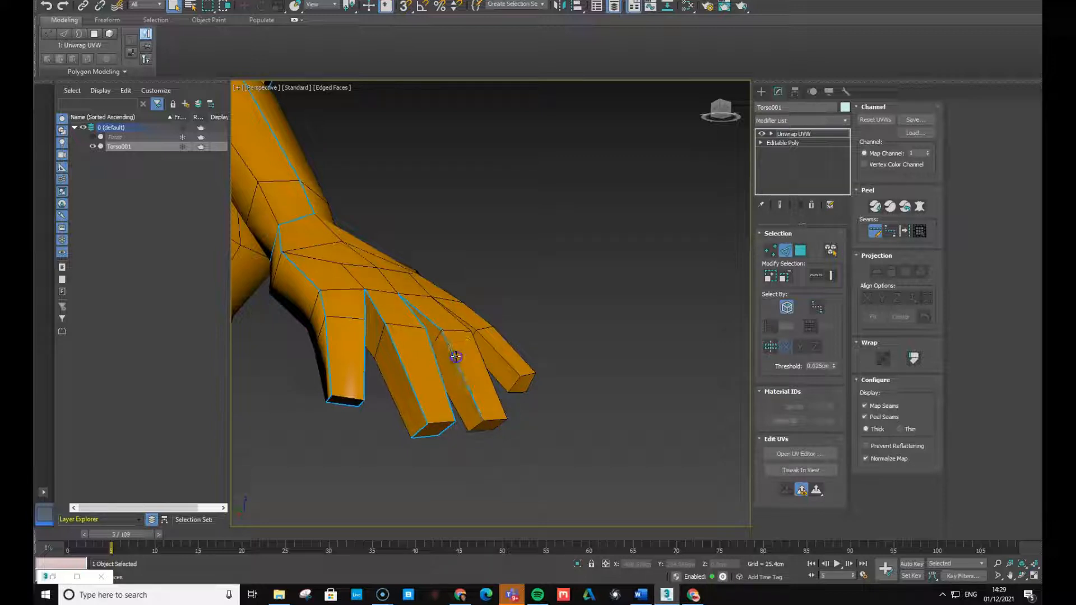
Run the seam around the middle fingertip, back up to the gap and along the adjoining side of the index finger
left_click(481, 419)
left_click(503, 405)
left_click(458, 322)
left_click(490, 350)
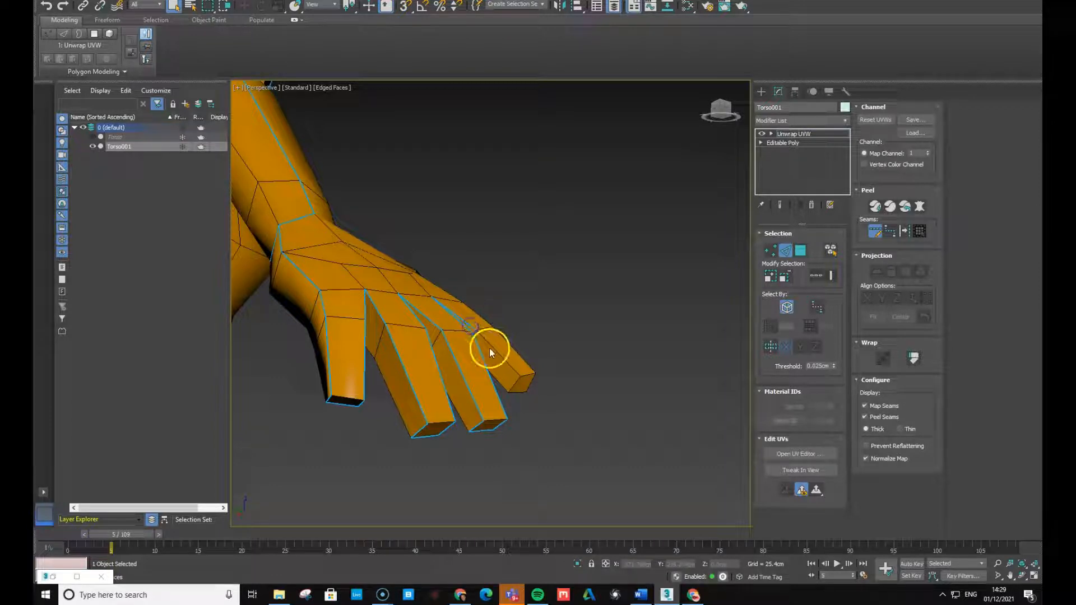
left_click(511, 380)
Mark the thumb-side edges of the index finger as seams and continue them along the hand to the thumb's base
scroll(505, 355, "down", 5)
key("z")
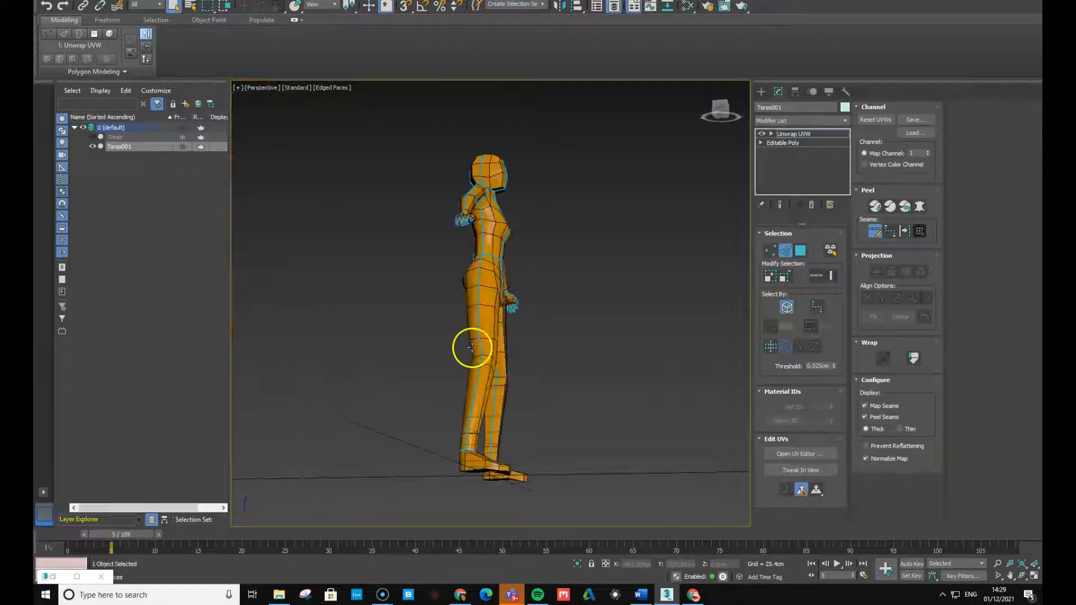
middle_click_drag(524, 357, 414, 317, "alt")
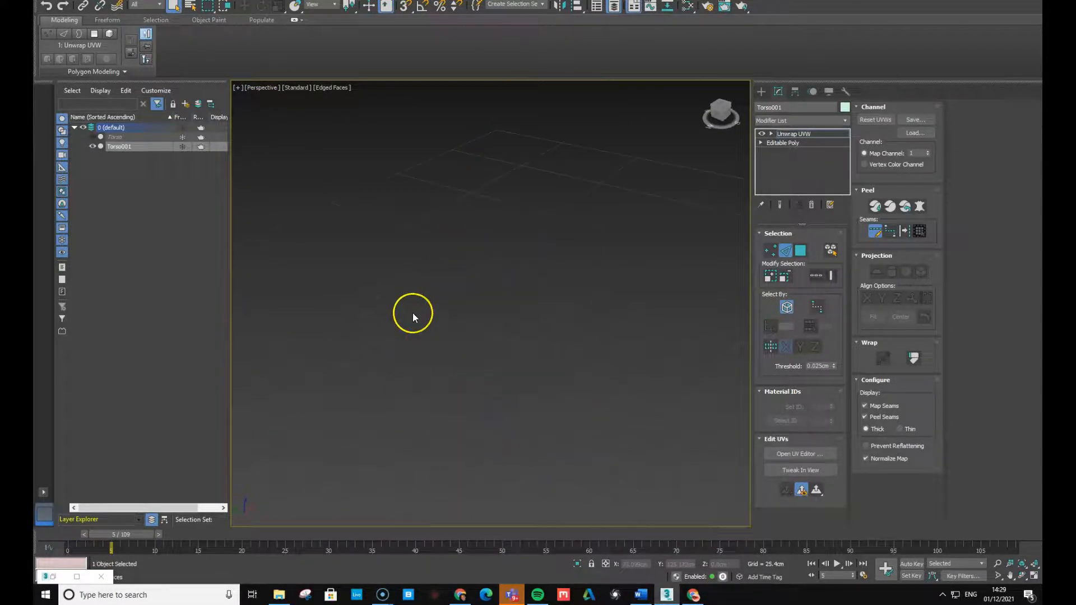
scroll(413, 317, "down", 3)
scroll(412, 317, "up", 5)
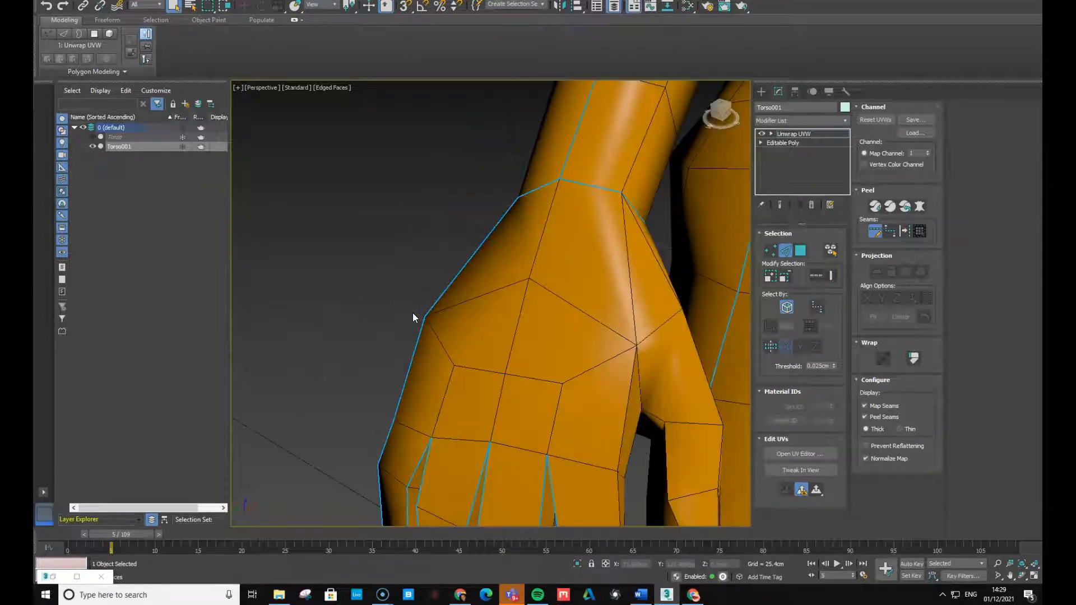
middle_click_drag(452, 334, 449, 264, "alt")
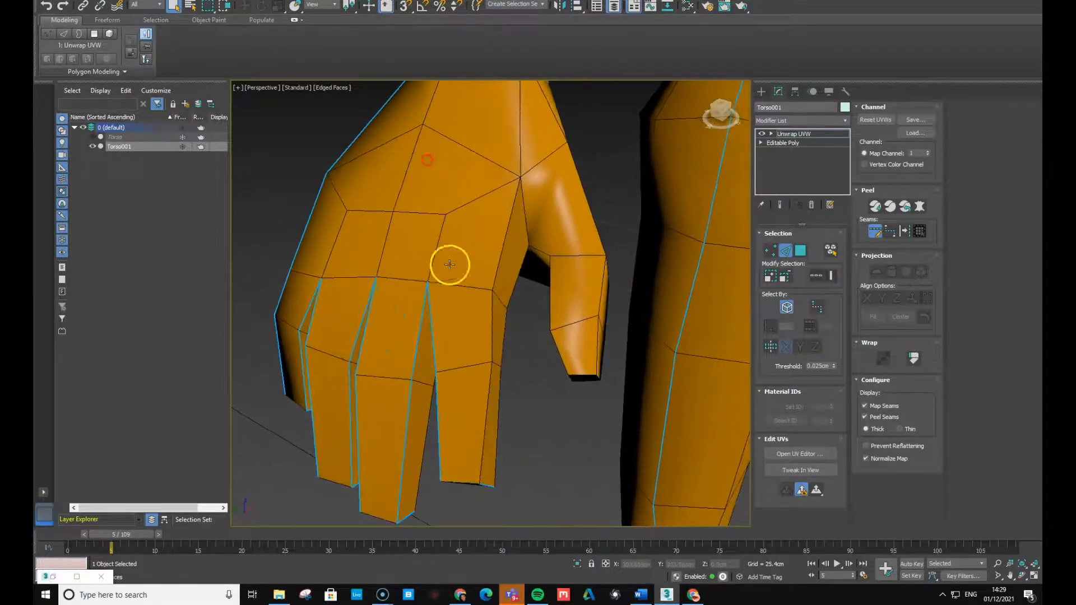
middle_click_drag(495, 449, 501, 446, "alt")
left_click(481, 390)
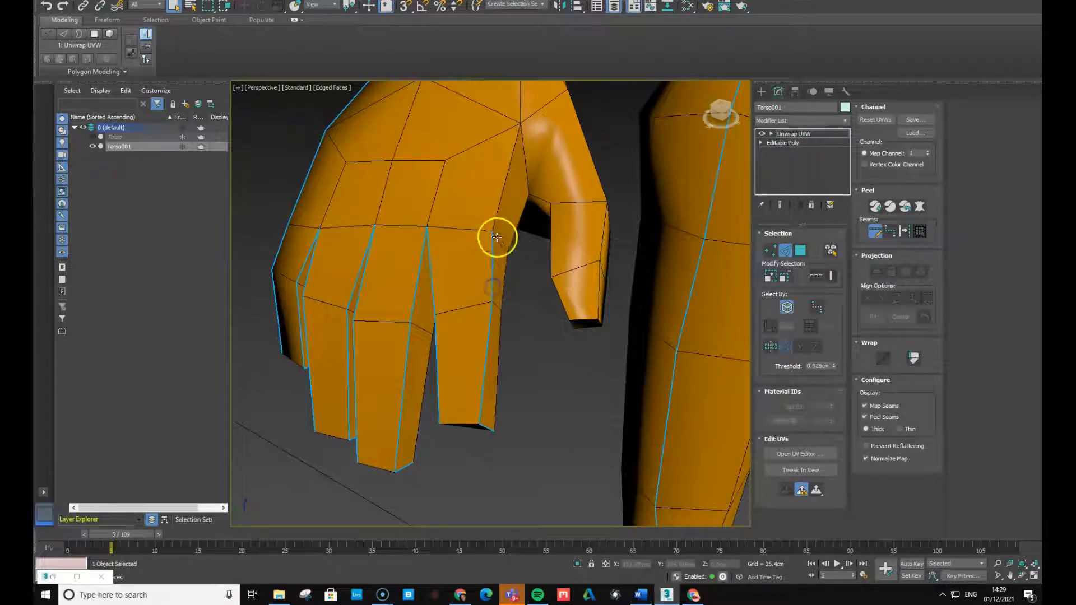
left_click(500, 197)
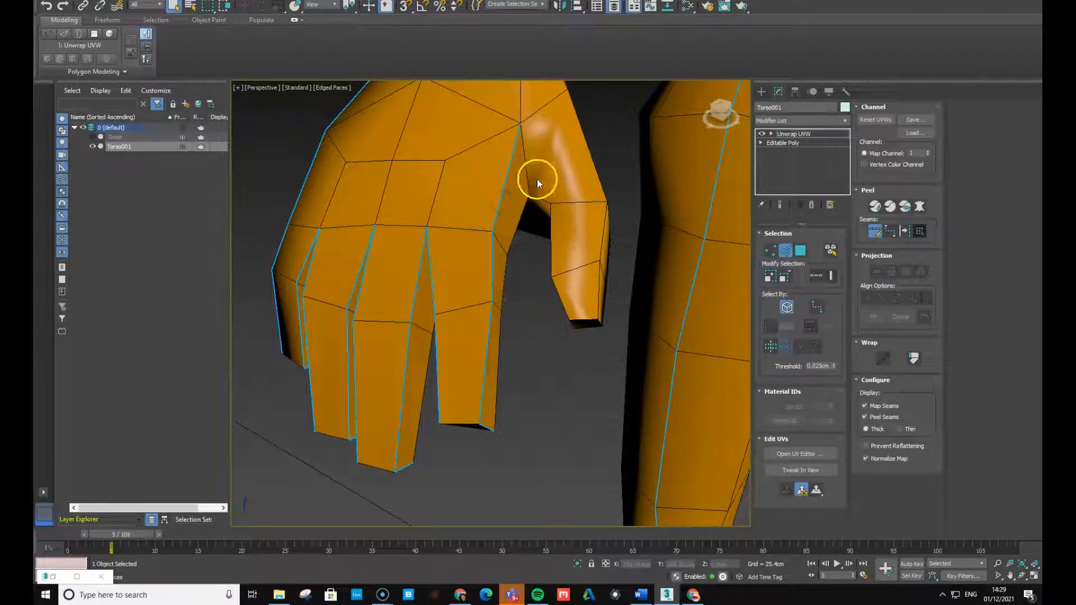
Continue the seam through the thumb web, down the inner side of the thumb and around its tip
middle_click_drag(548, 226, 547, 234, "alt")
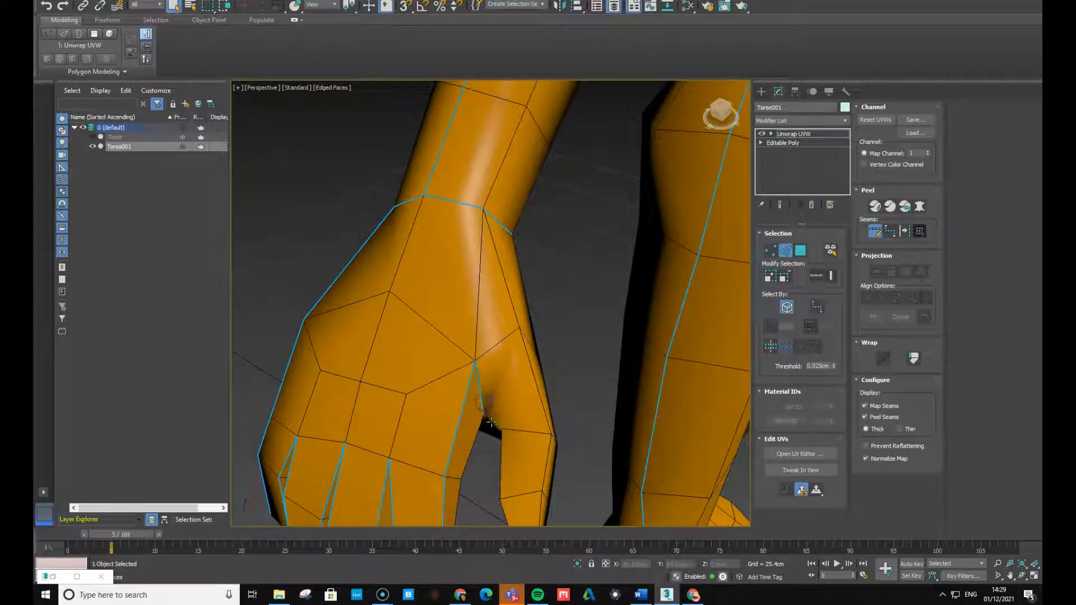
middle_click_drag(509, 480, 560, 369)
left_click(517, 451)
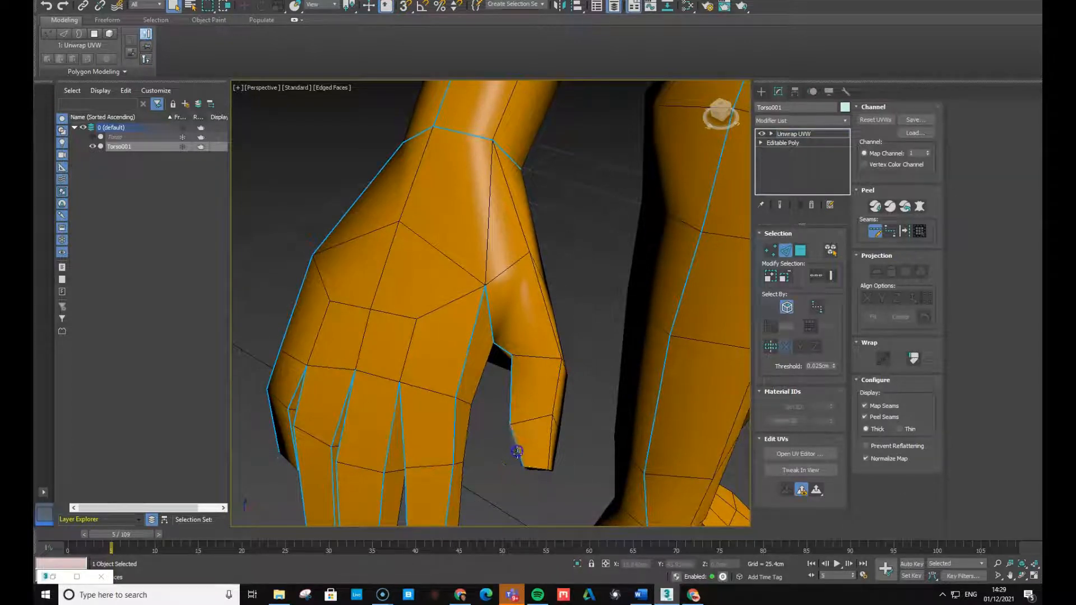
scroll(577, 452, "up", 5)
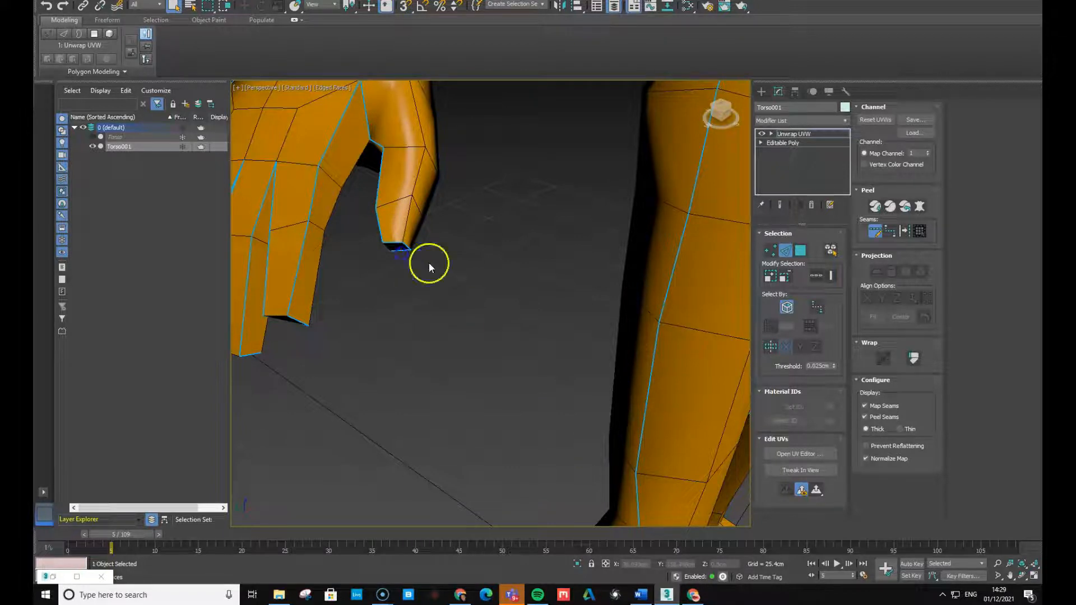
scroll(436, 261, "up", 2)
scroll(405, 183, "down", 8)
Complete the thumb seam from its tip along the outer side and back to the wrist seam
middle_click_drag(425, 219, 458, 306, "alt")
scroll(445, 392, "up", 7)
middle_click_drag(516, 386, 507, 427, "alt")
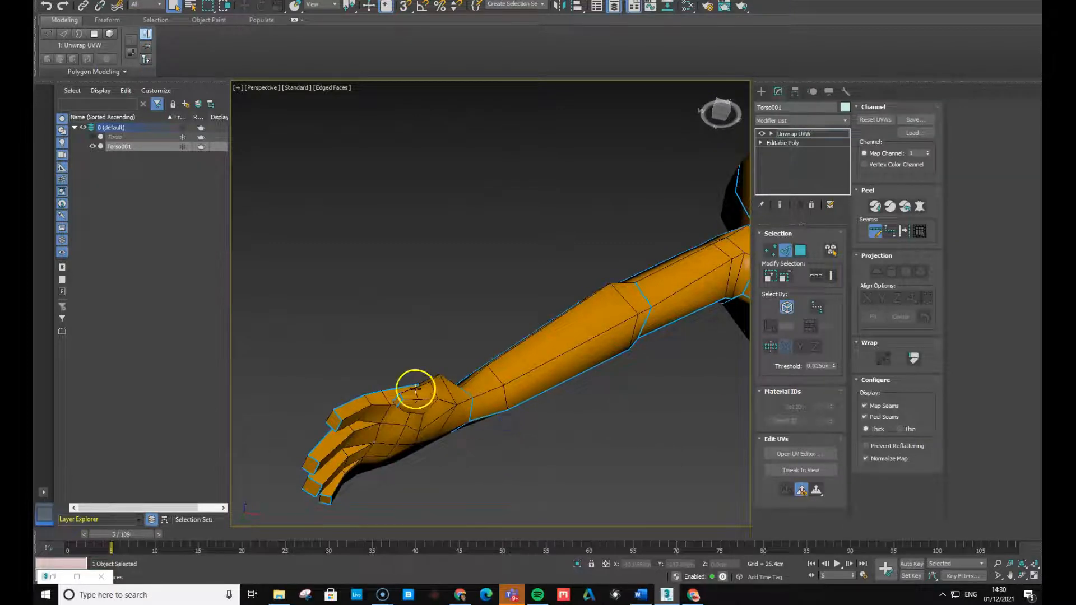
middle_click_drag(413, 401, 429, 402, "alt")
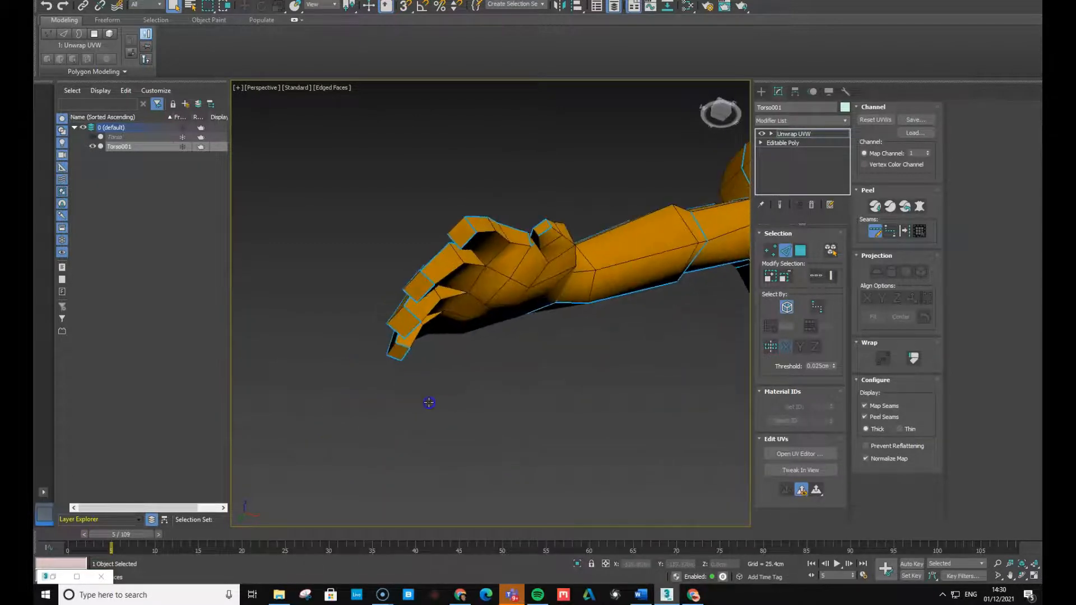
middle_click_drag(539, 314, 561, 286, "alt")
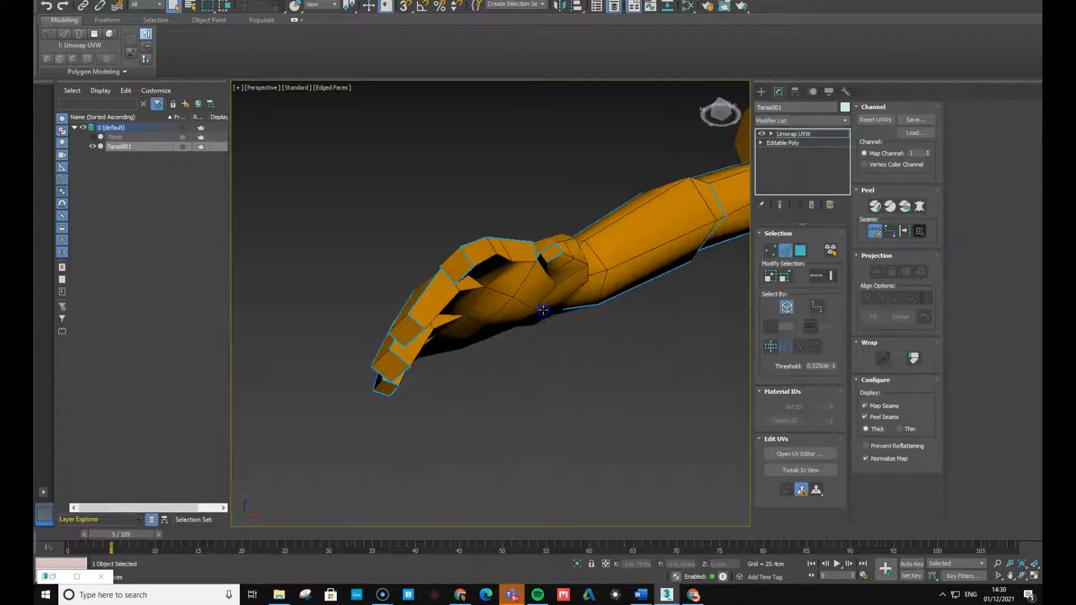
left_click(559, 260)
middle_click_drag(661, 295, 618, 287, "alt")
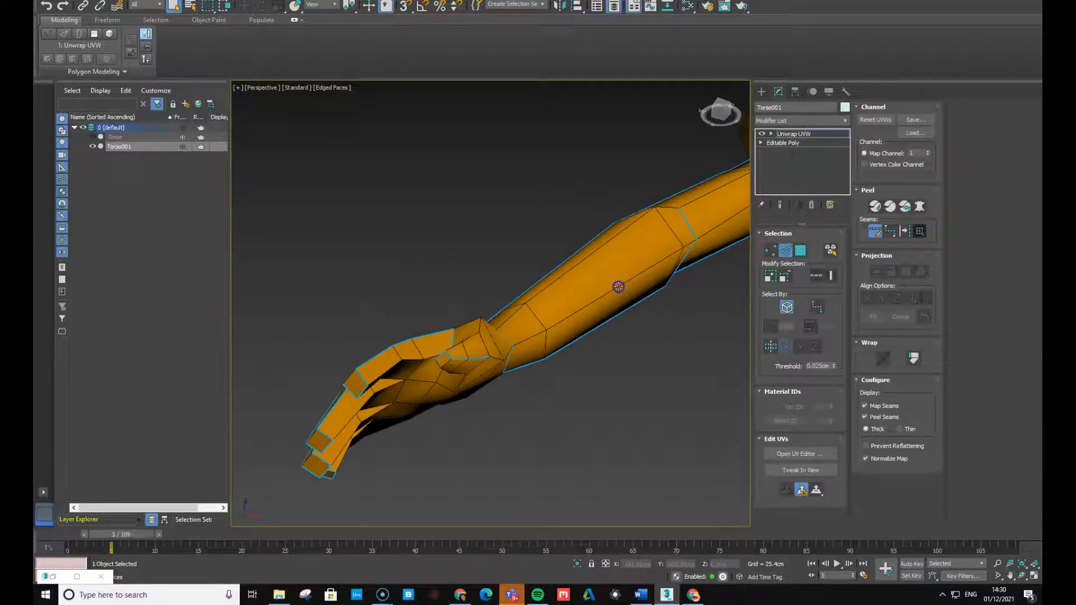
left_click(493, 358)
Try to mark seam edges across the front of one upper thigh
middle_click_drag(565, 340, 552, 395, "alt")
scroll(570, 362, "down", 3)
middle_click_drag(629, 359, 392, 342)
middle_click_drag(477, 353, 520, 367, "alt")
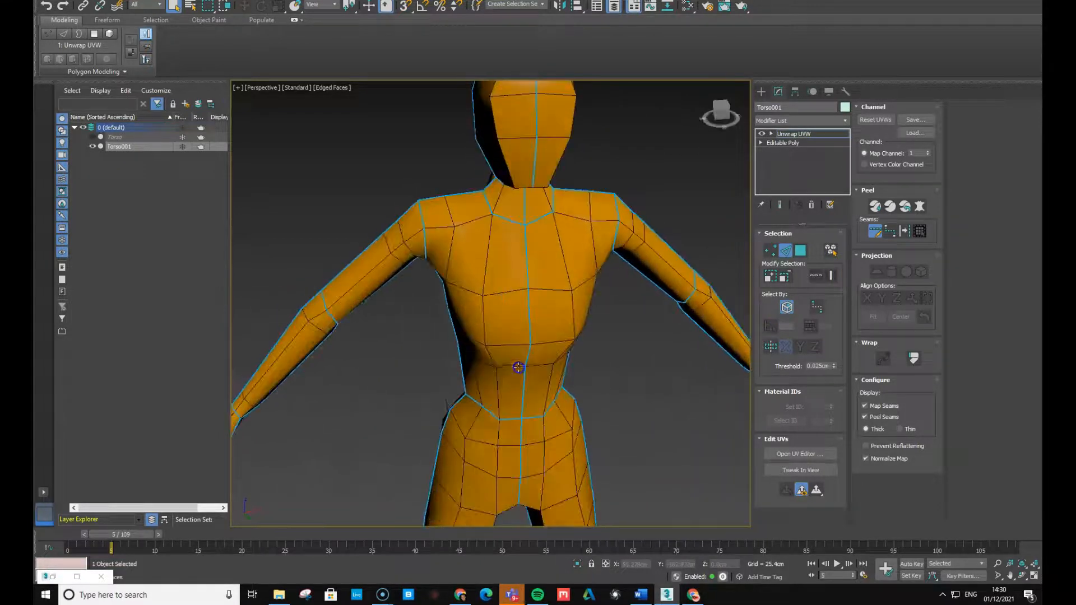
middle_click_drag(517, 407, 531, 253)
middle_click_drag(536, 348, 518, 320, "alt")
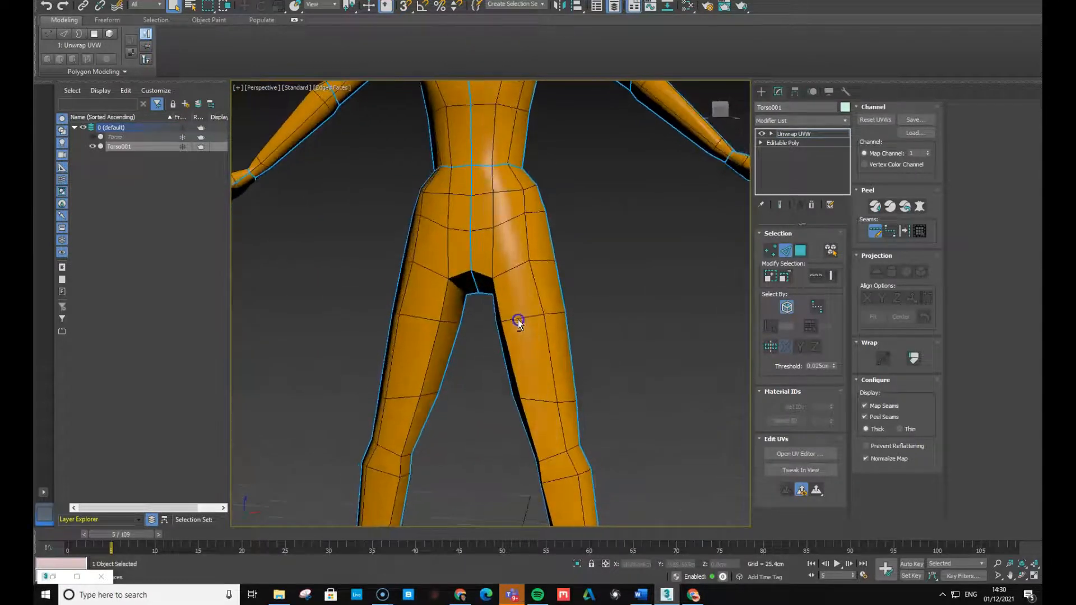
left_click(509, 272)
left_click(543, 262)
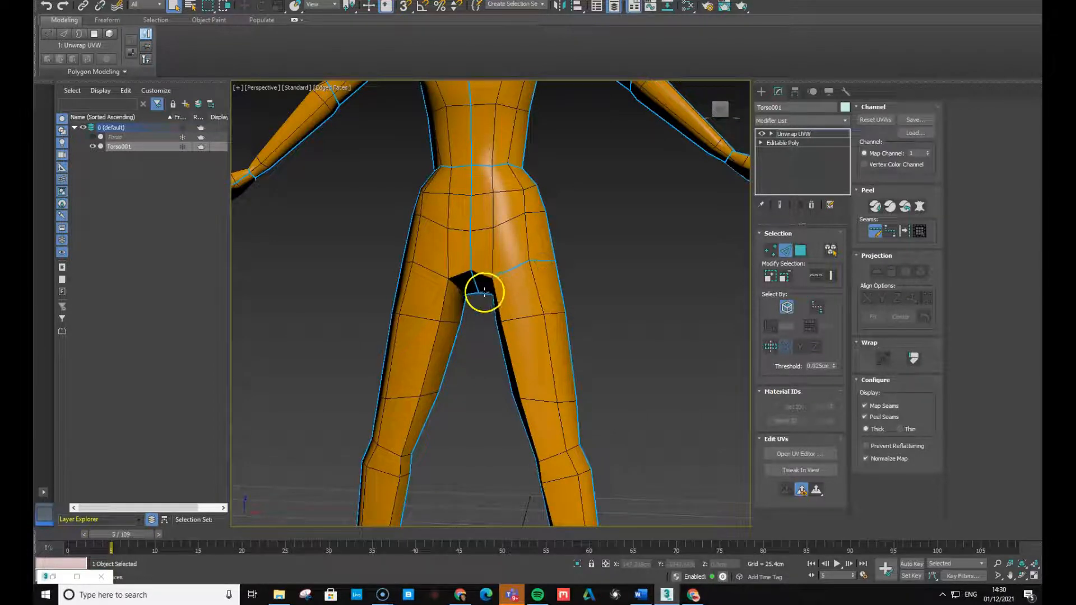
key("ctrl+z")
key("ctrl+z")
Leave the Edge sub-object level of the Unwrap UVW modifier to end seam editing
left_click(781, 254)
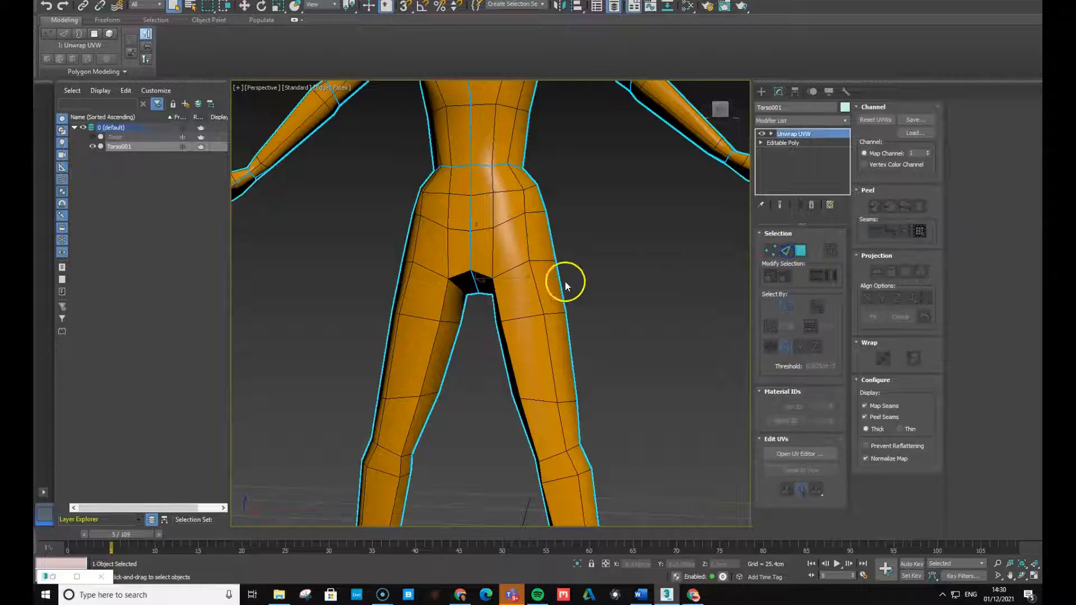
left_click(786, 251)
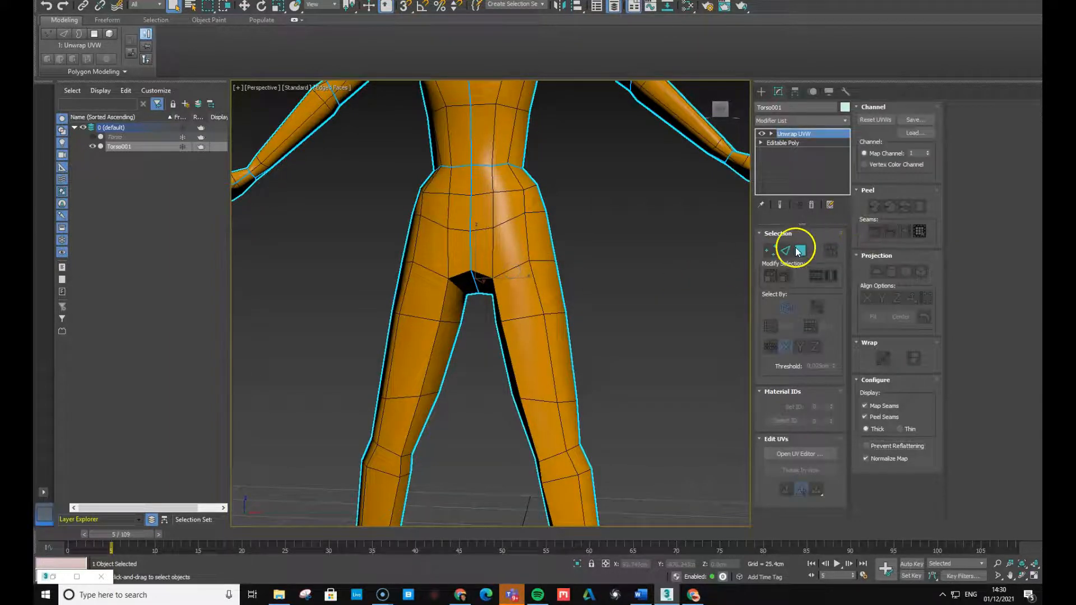
Select the edge loop around the top of the character's left thigh and convert it to peel seams
left_click(513, 269)
left_click(817, 277)
middle_click_drag(673, 305, 699, 274, "alt")
middle_click_drag(579, 265, 353, 291, "alt")
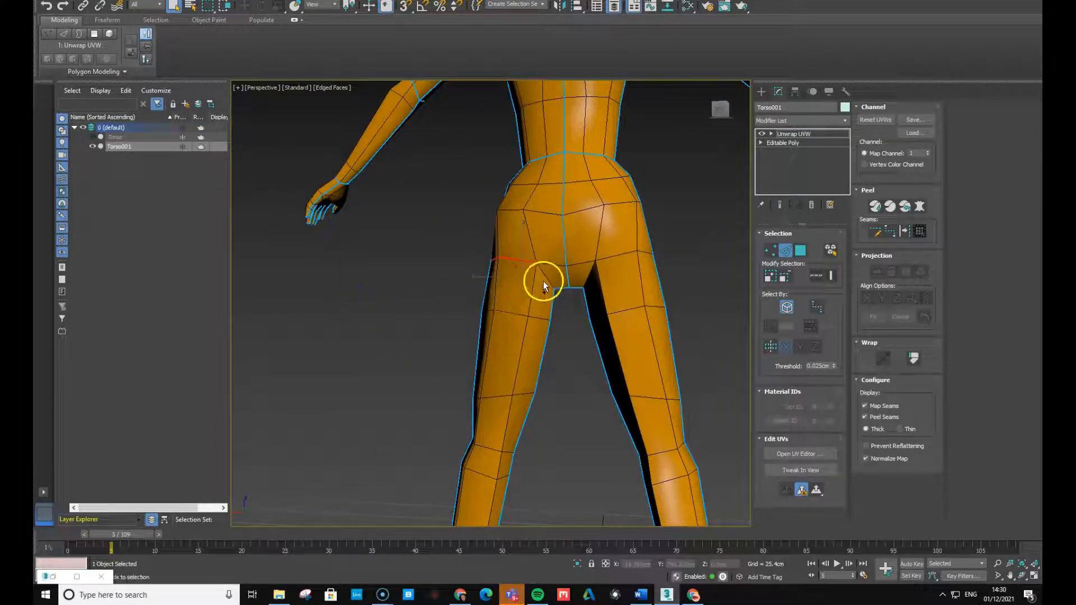
middle_click_drag(574, 326, 603, 307, "alt")
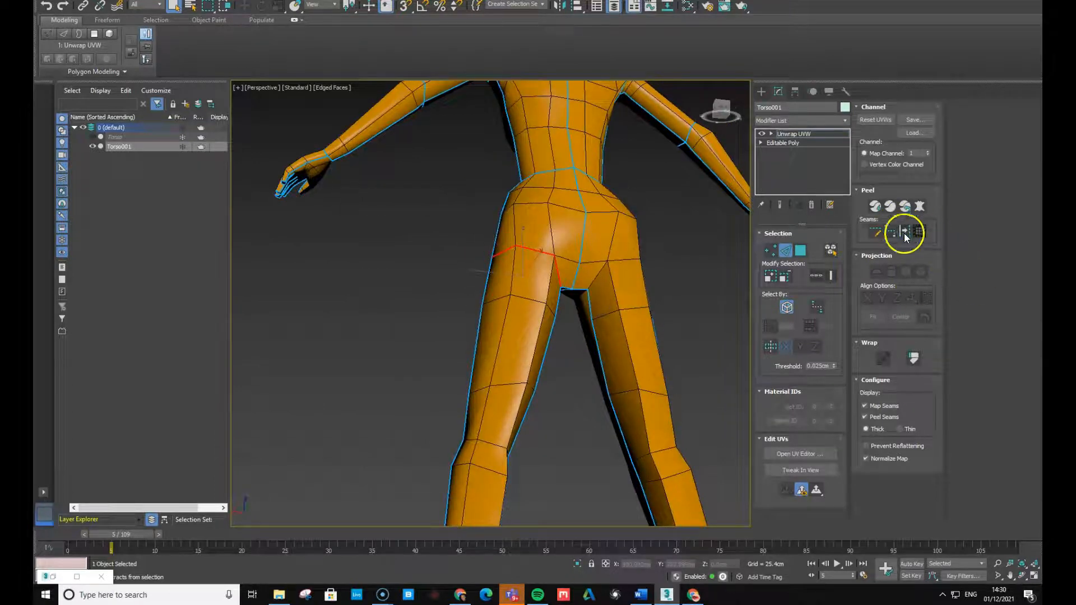
middle_click_drag(677, 320, 447, 312, "alt")
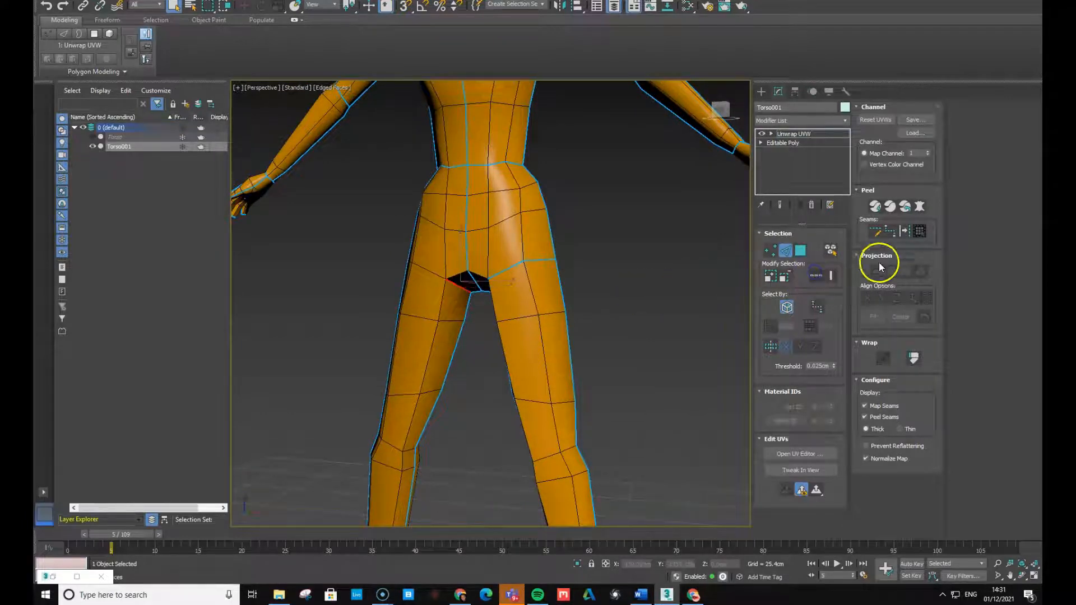
Select the matching edges around the top of the right thigh, including the crotch edge, and convert them to peel seams
middle_click_drag(426, 270, 454, 274, "alt")
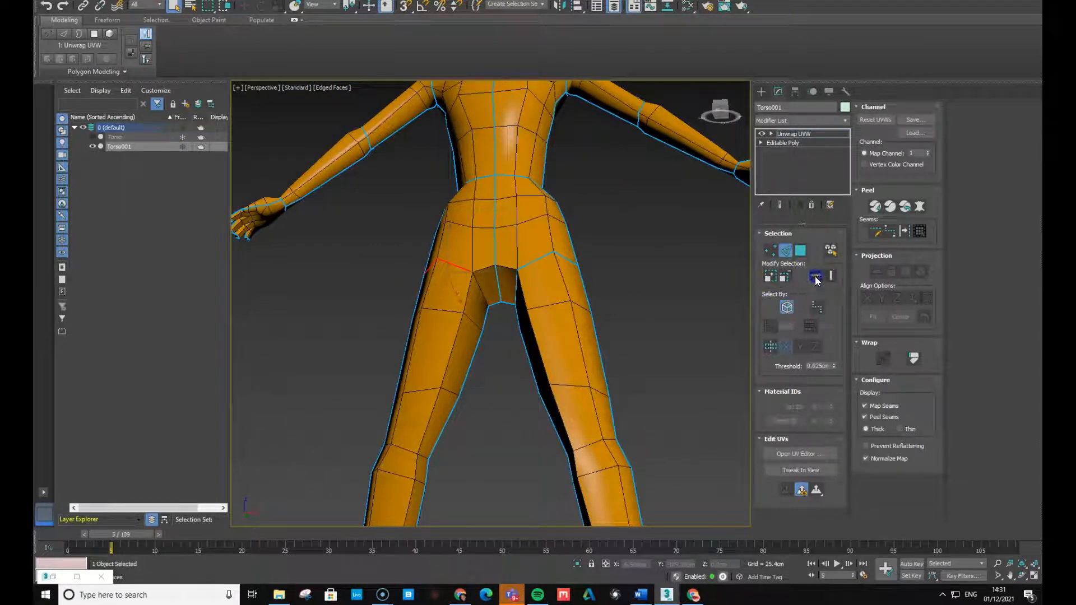
left_click(484, 295, "ctrl")
middle_click_drag(594, 318, 427, 303, "alt")
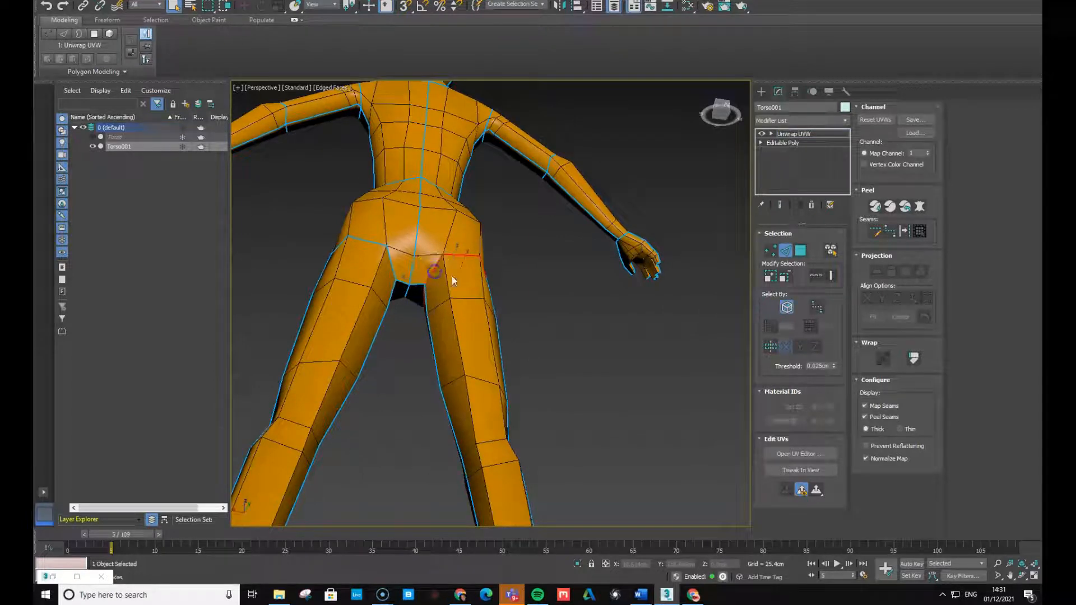
left_click(906, 232)
middle_click_drag(541, 329, 669, 424, "alt")
scroll(594, 342, "down", 6)
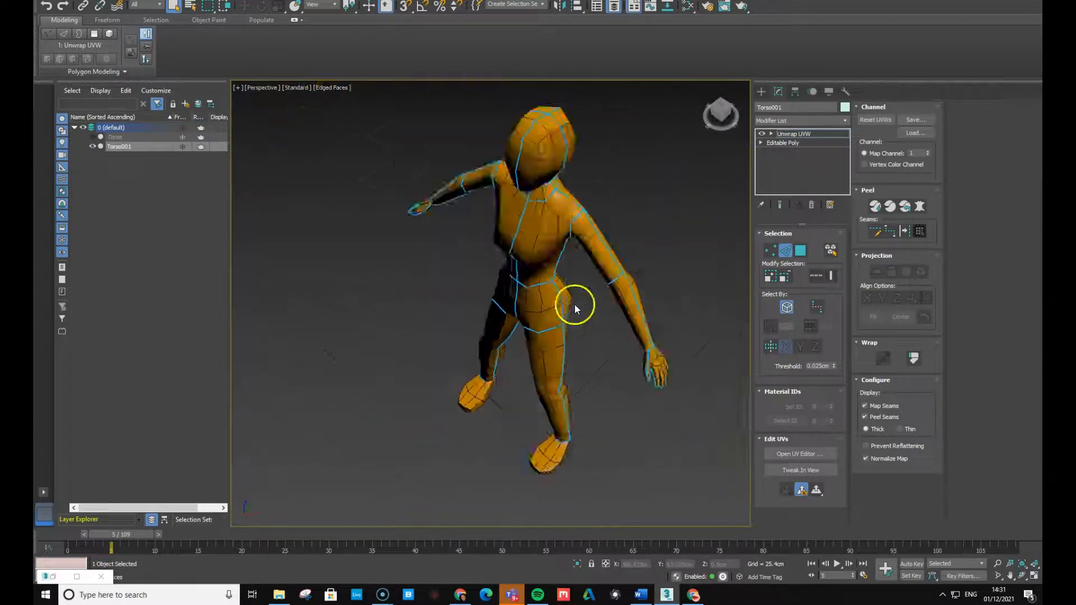
middle_click_drag(571, 314, 322, 267, "alt")
scroll(689, 439, "up", 5)
scroll(723, 437, "down", 2)
middle_click_drag(620, 441, 572, 447, "alt")
middle_click_drag(478, 330, 563, 383)
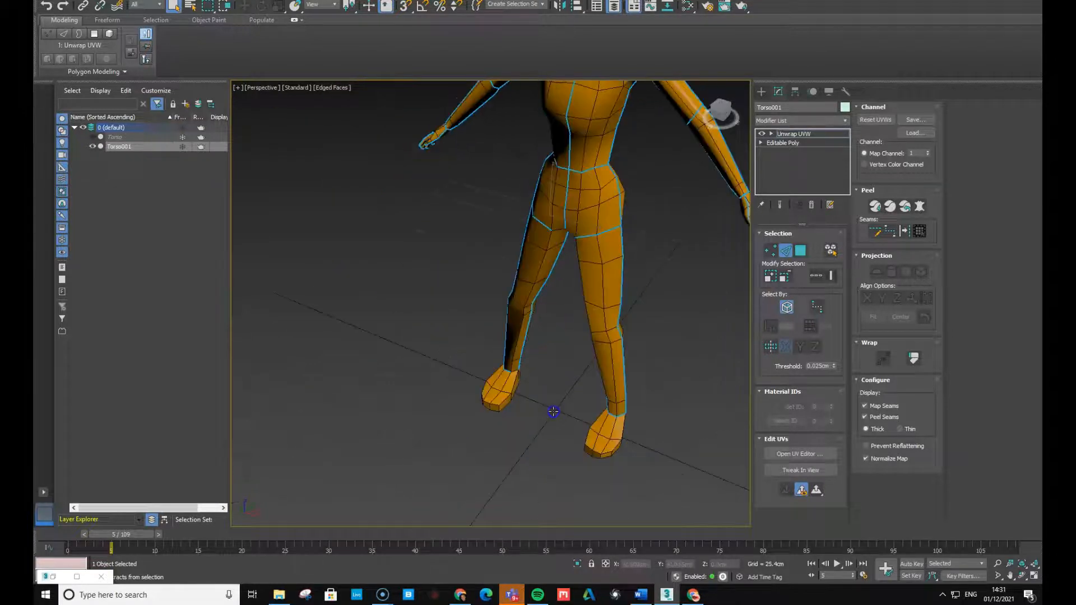
left_click(556, 411)
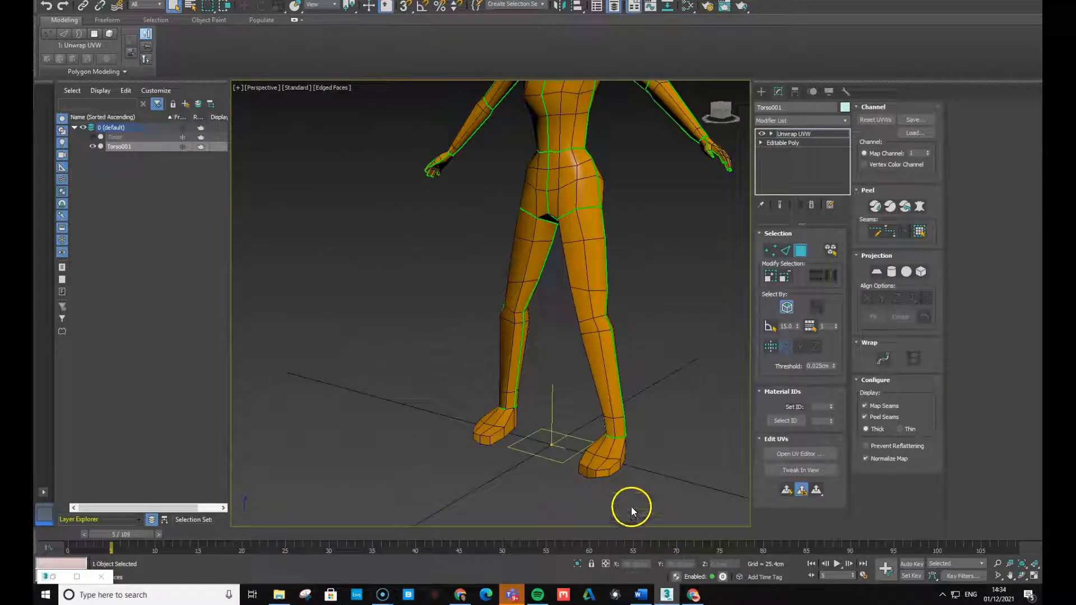
At Polygon level, select a front thigh polygon of the left leg and expand the selection to the seams
left_click(802, 253)
left_click(802, 254)
middle_click_drag(606, 315, 563, 291, "alt")
left_click(554, 283)
middle_click_drag(660, 366, 548, 245, "alt")
scroll(529, 276, "up", 3)
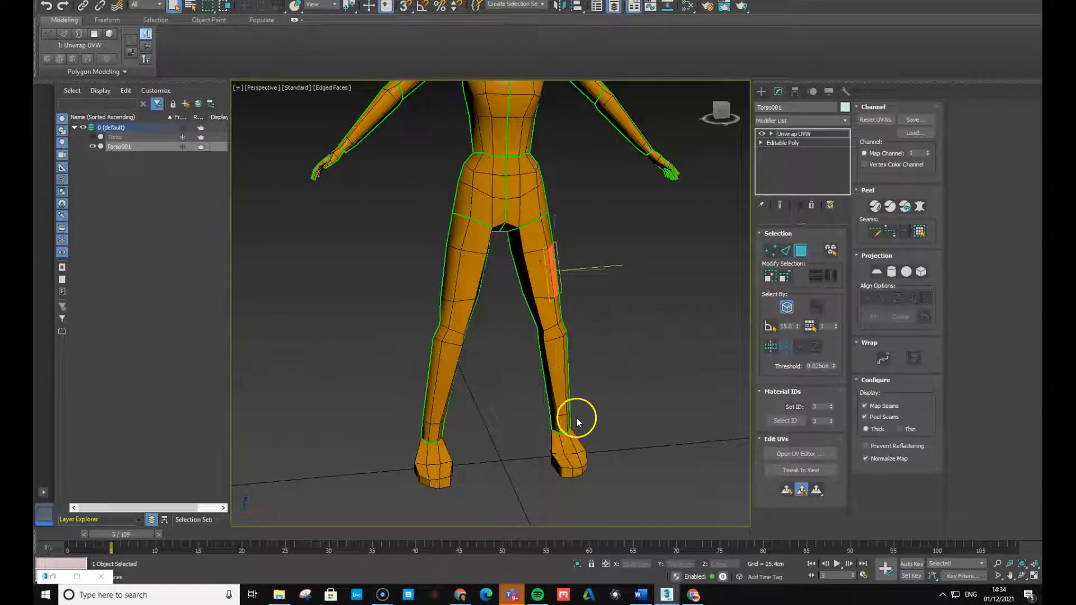
middle_click_drag(632, 378, 664, 372, "alt")
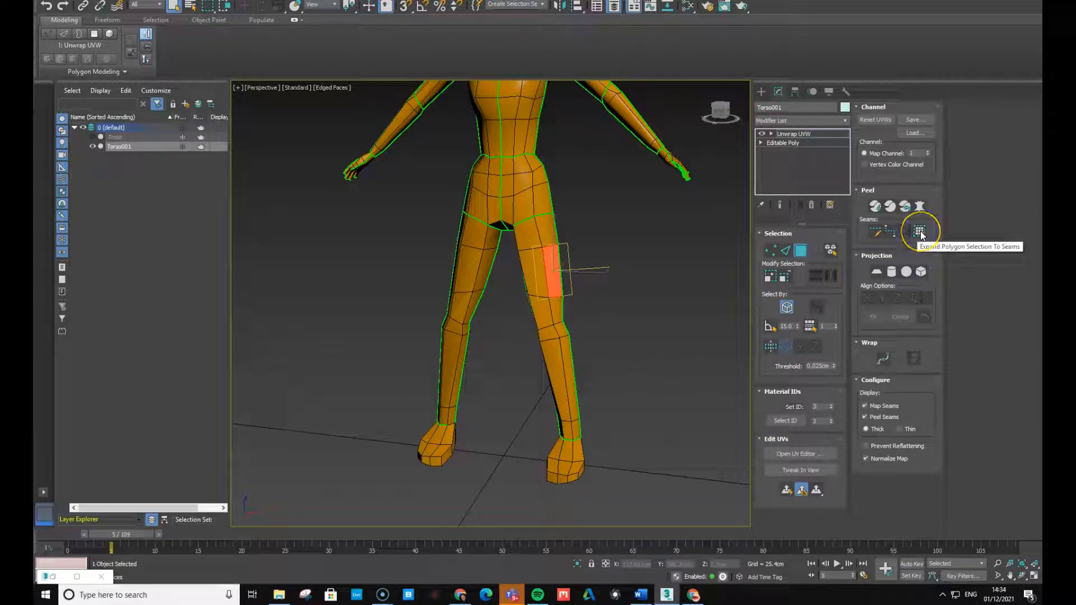
left_click(920, 231)
middle_click_drag(516, 388, 521, 362, "alt")
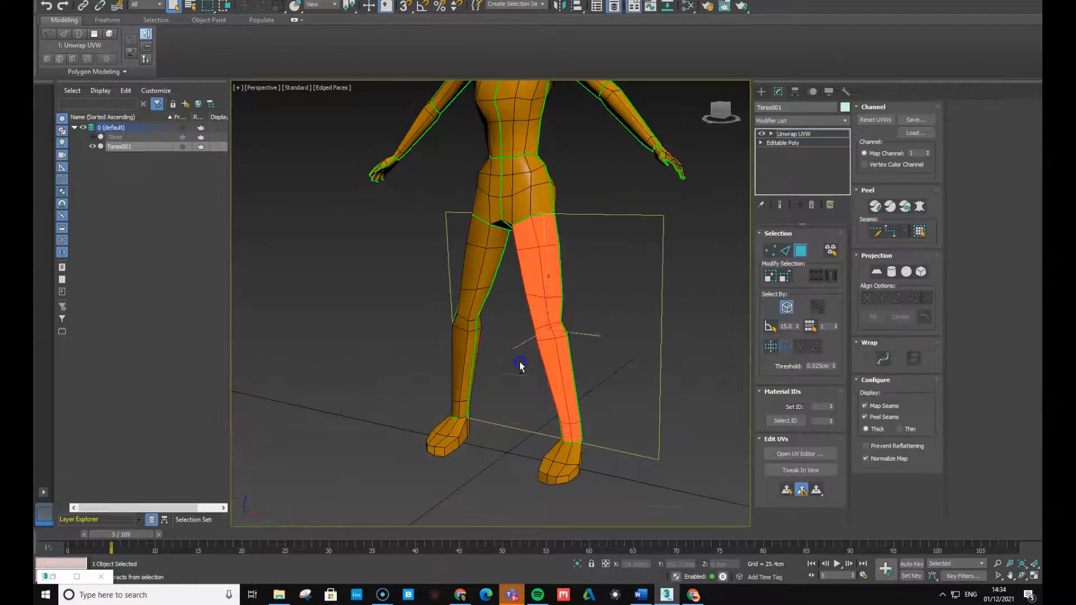
Apply a Planar Map aligned to Y to the front of the left leg and exit the projection mode
left_click(877, 272)
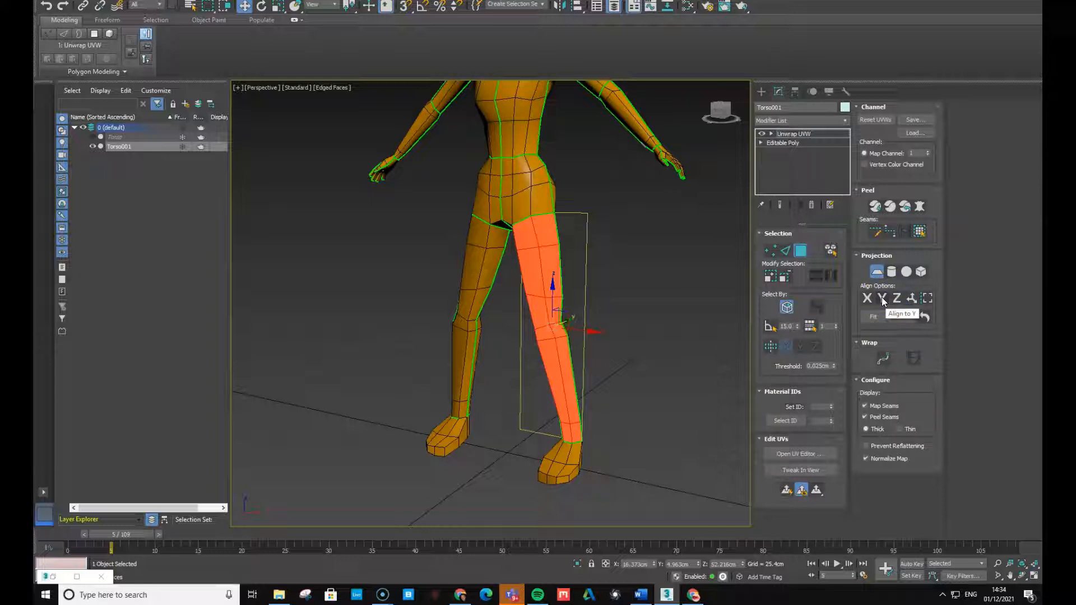
left_click(882, 299)
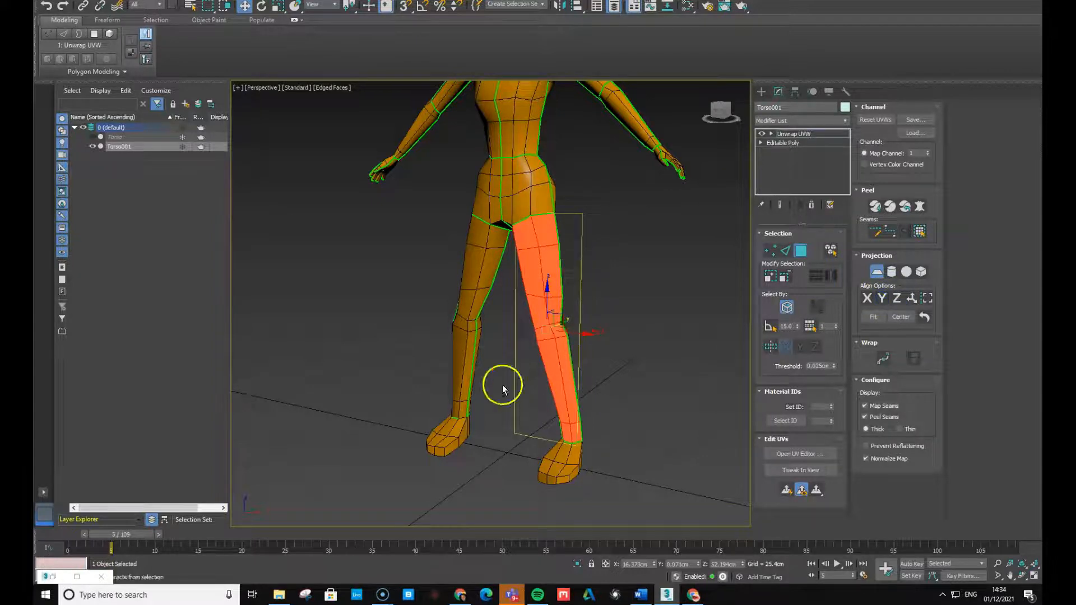
middle_click_drag(637, 375, 534, 372, "alt")
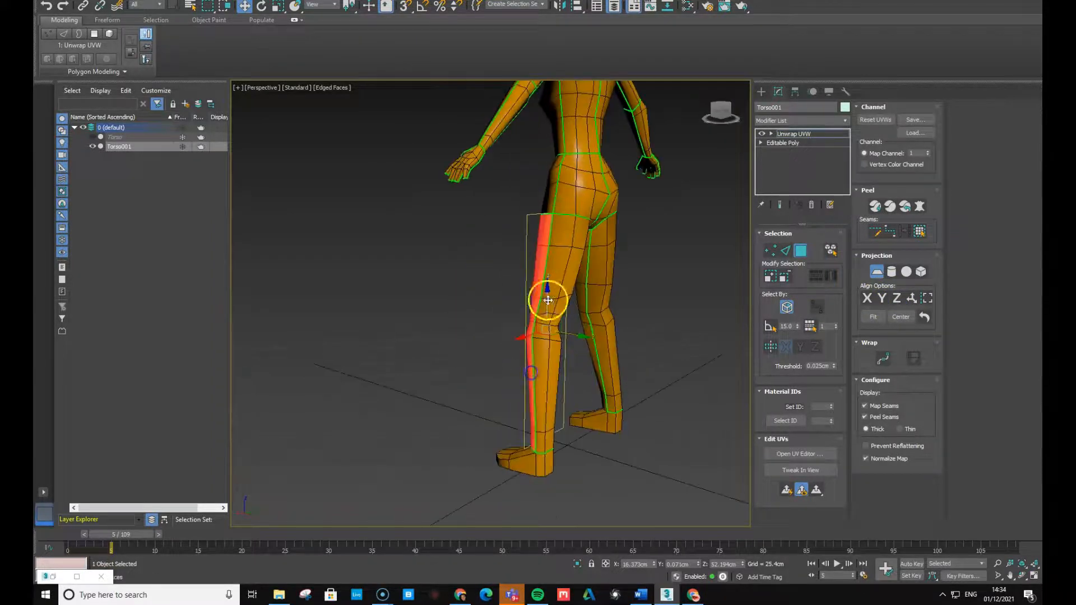
left_click(878, 273)
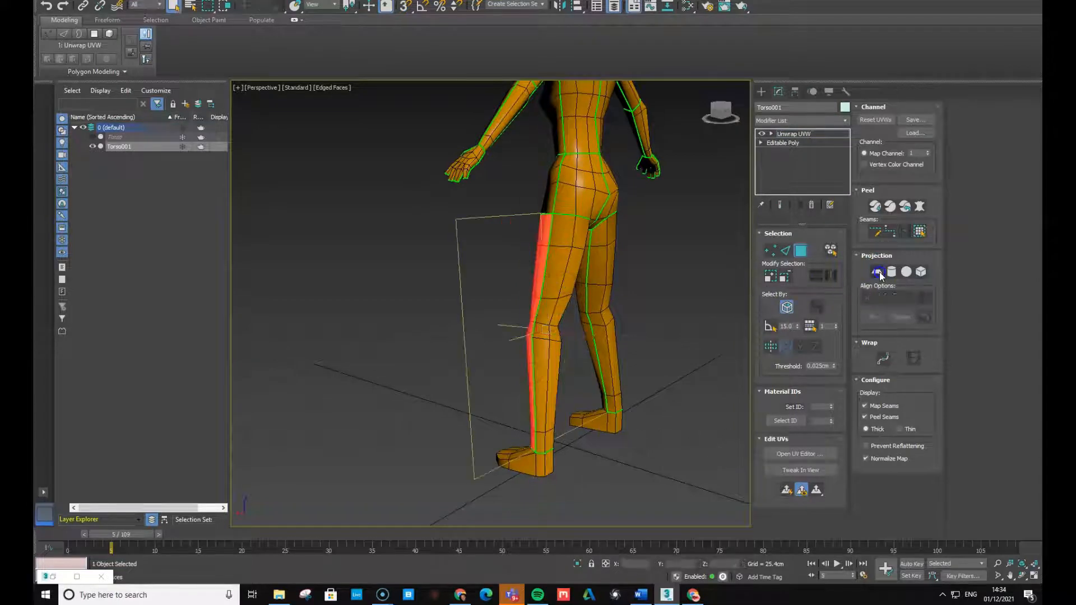
Select the back of the left leg out to its seams and apply a Planar Map aligned to Y
left_click(554, 273)
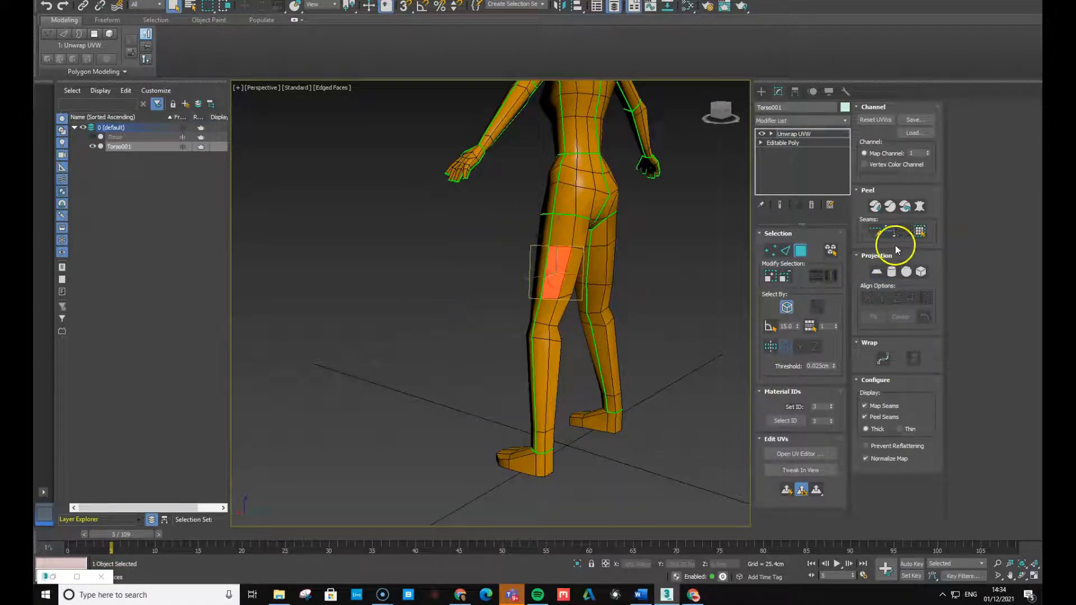
left_click(920, 231)
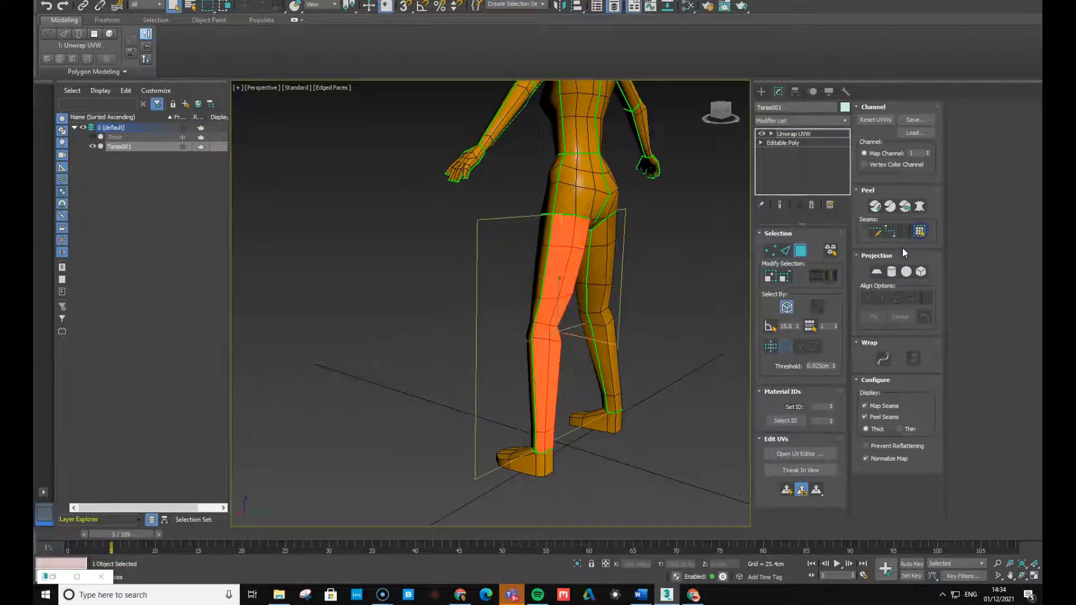
left_click(876, 272)
left_click(881, 299)
Quick Peel the back of the left leg and move its UV shell outside the UV tile, left of the checker square
middle_click_drag(577, 379, 673, 363, "alt")
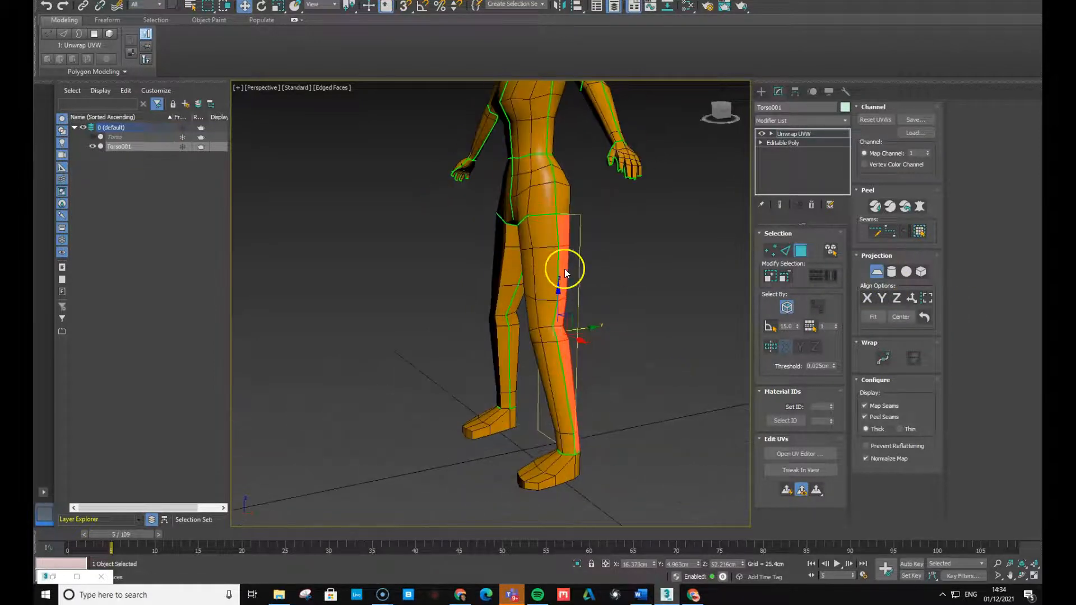
middle_click_drag(631, 348, 662, 305, "alt")
left_click(874, 207)
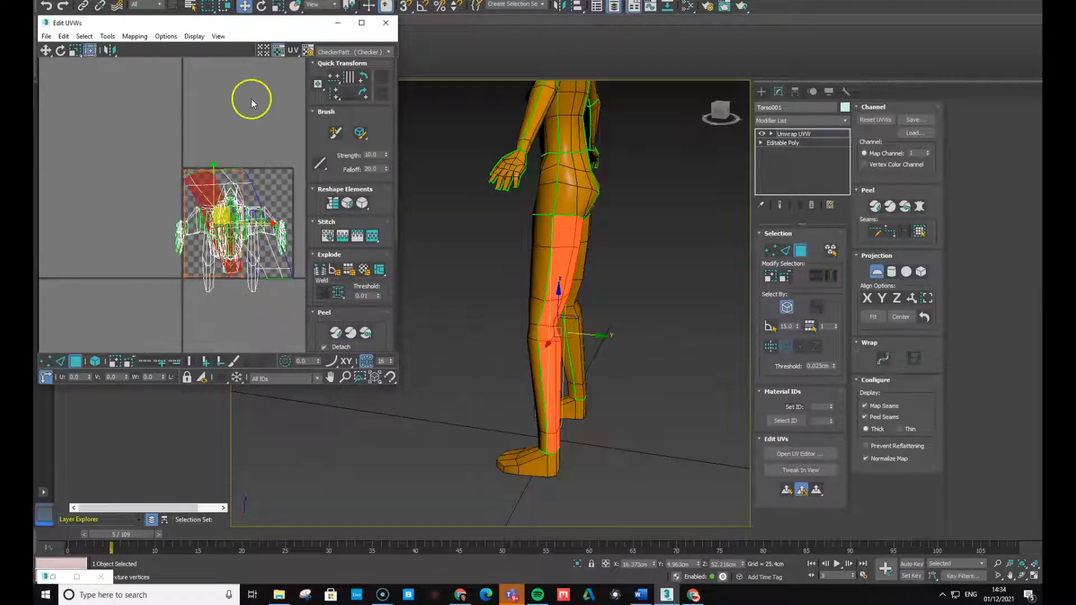
left_click(361, 22)
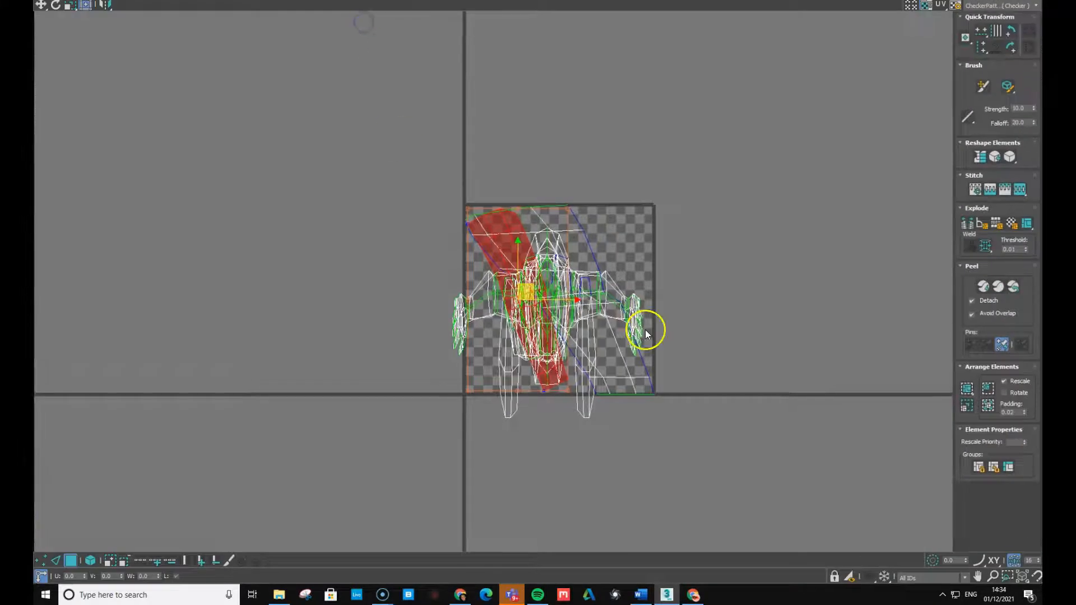
scroll(440, 378, "up", 4)
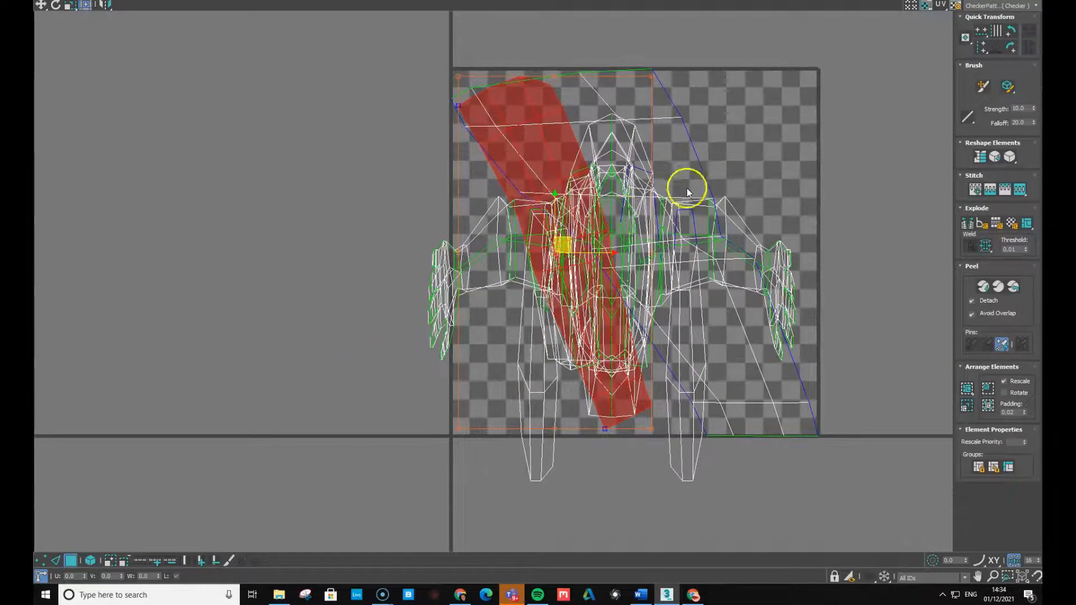
left_click_drag(600, 257, 253, 277)
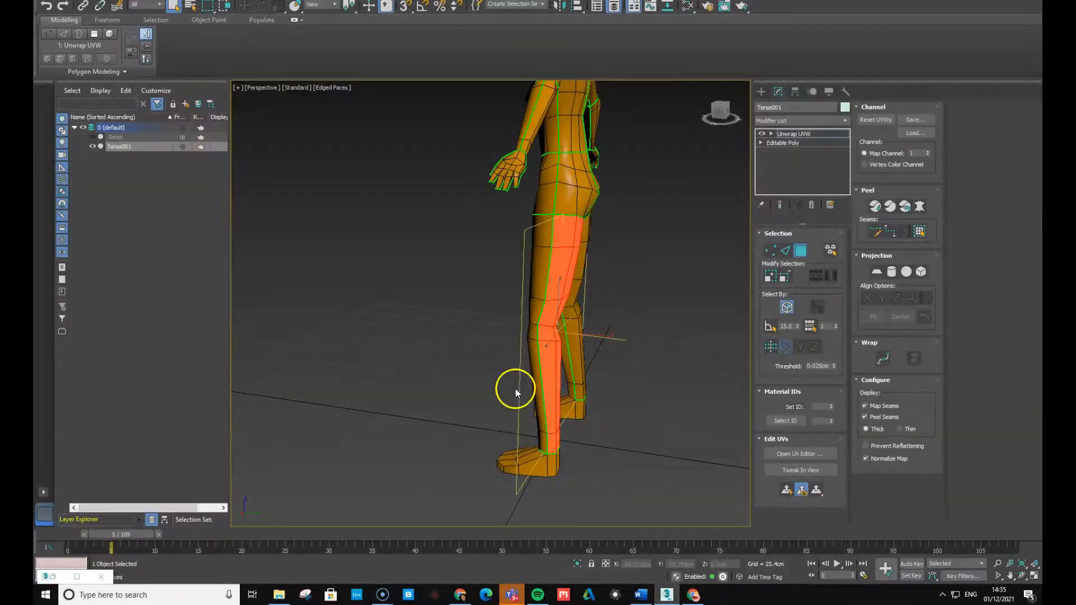
Select the front of the left leg out to its seams and apply a Planar Map to it
key("super")
middle_click(653, 315)
mouse_move(654, 316)
middle_mouse_down("alt")
mouse_move(631, 325)
mouse_move(673, 318)
middle_mouse_up("alt")
left_click(549, 270)
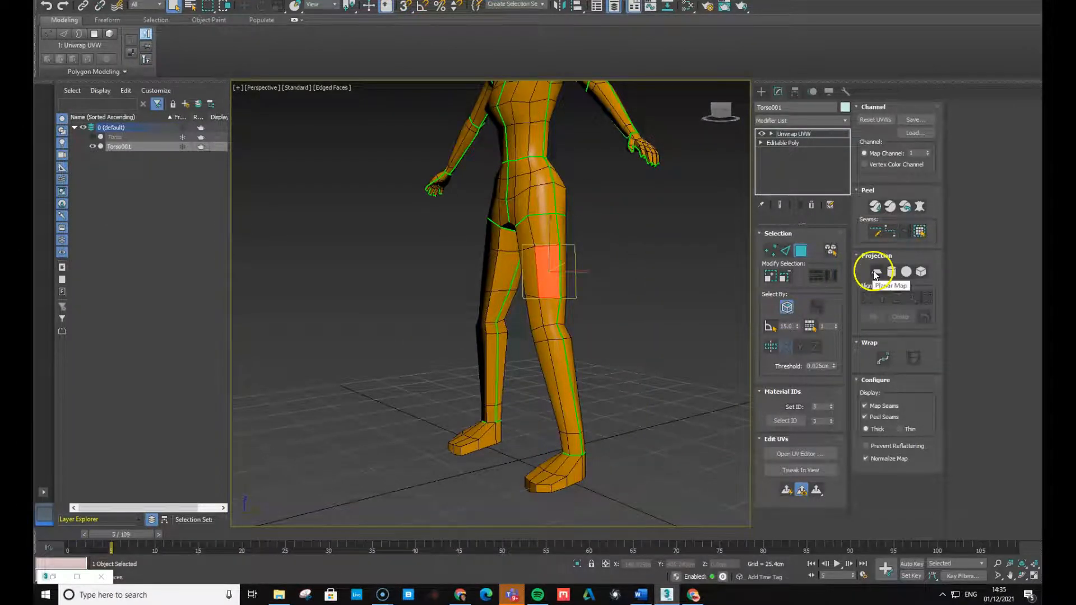
left_click(920, 232)
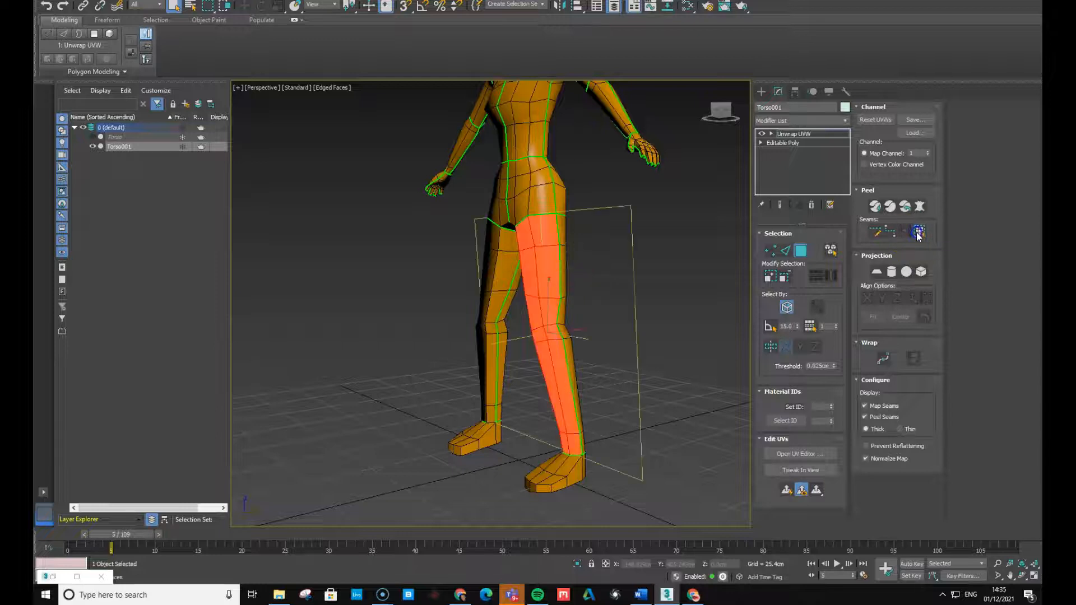
left_click(877, 271)
Quick Peel the front of the left leg, place its UV shell beside the back-leg shell and exit the planar projection
middle_click_drag(637, 333, 695, 342, "alt")
left_click(890, 208)
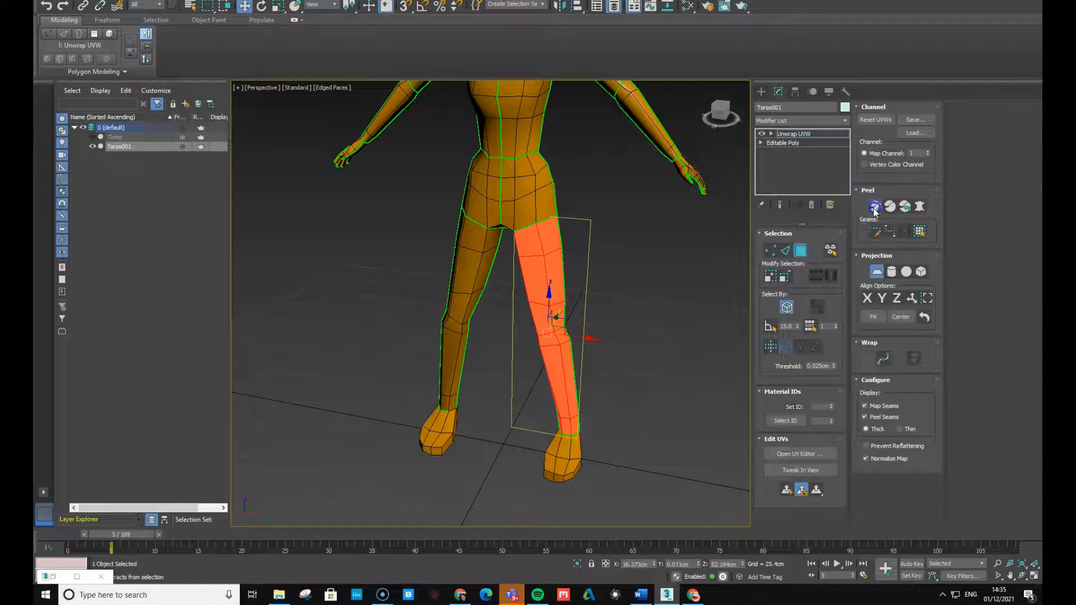
left_click_drag(254, 133, 116, 130, "shift")
left_click_drag(111, 247, 153, 235, "shift")
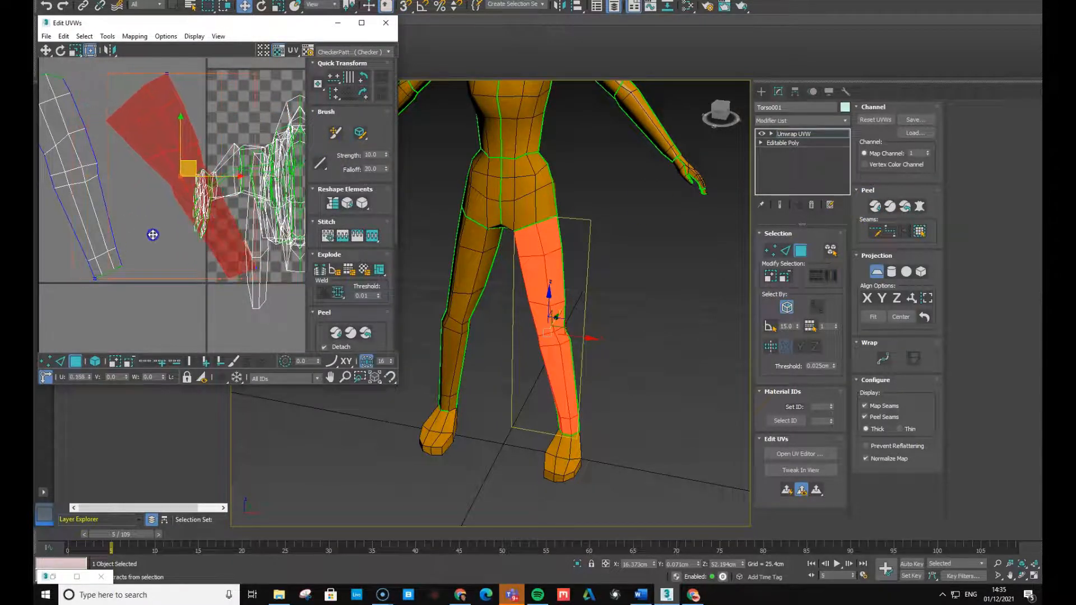
scroll(234, 254, "down", 1)
left_click_drag(219, 180, 133, 148)
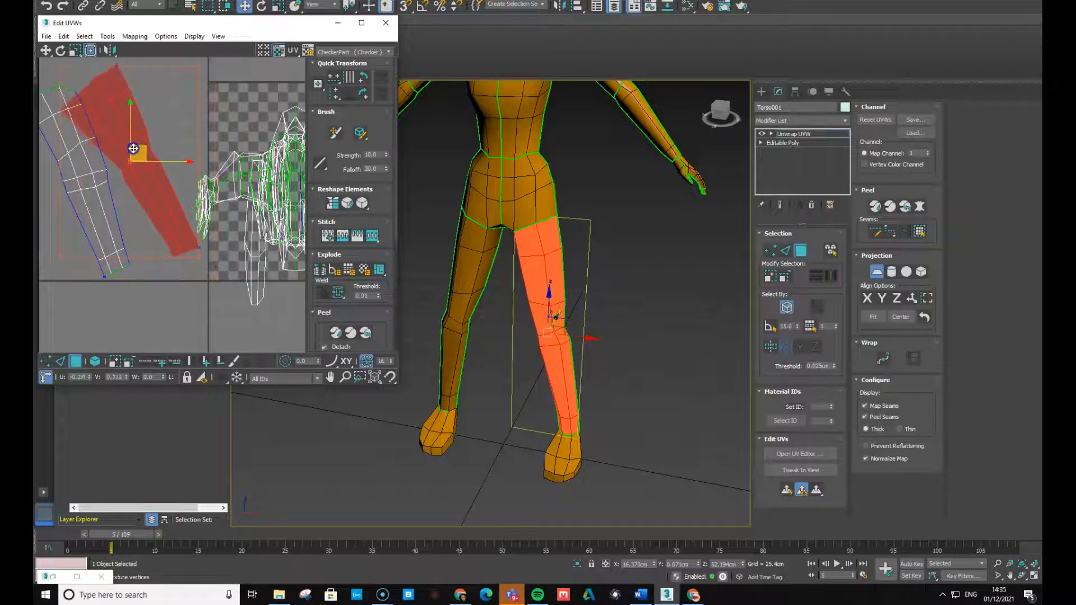
left_click(551, 292)
left_click(876, 272)
left_click(878, 270)
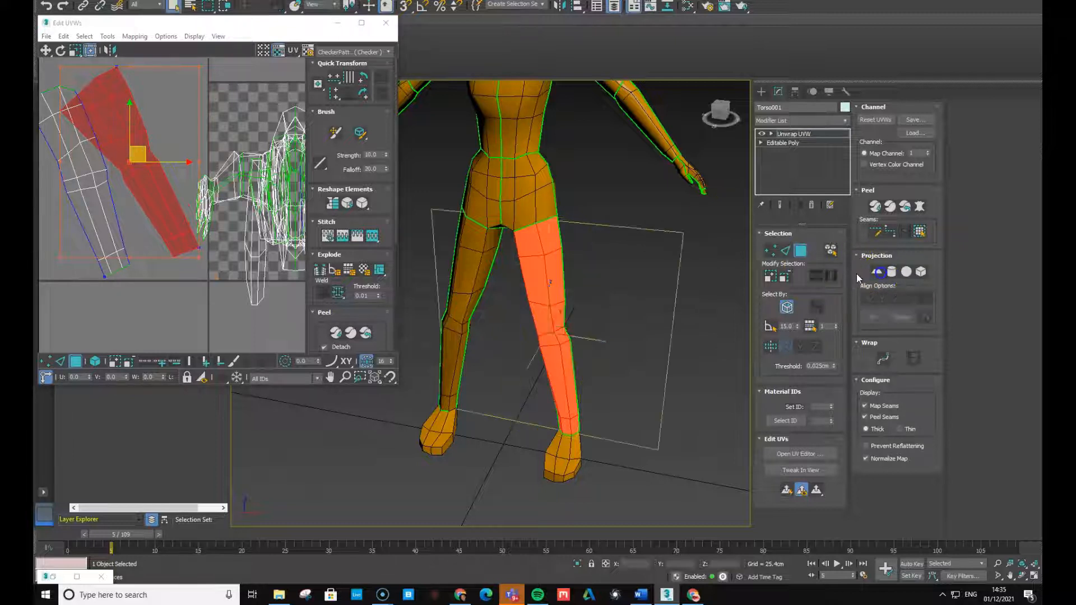
Select the left front half of the pelvis out to its seams and apply a Planar Map aligned to Y
left_click(532, 208)
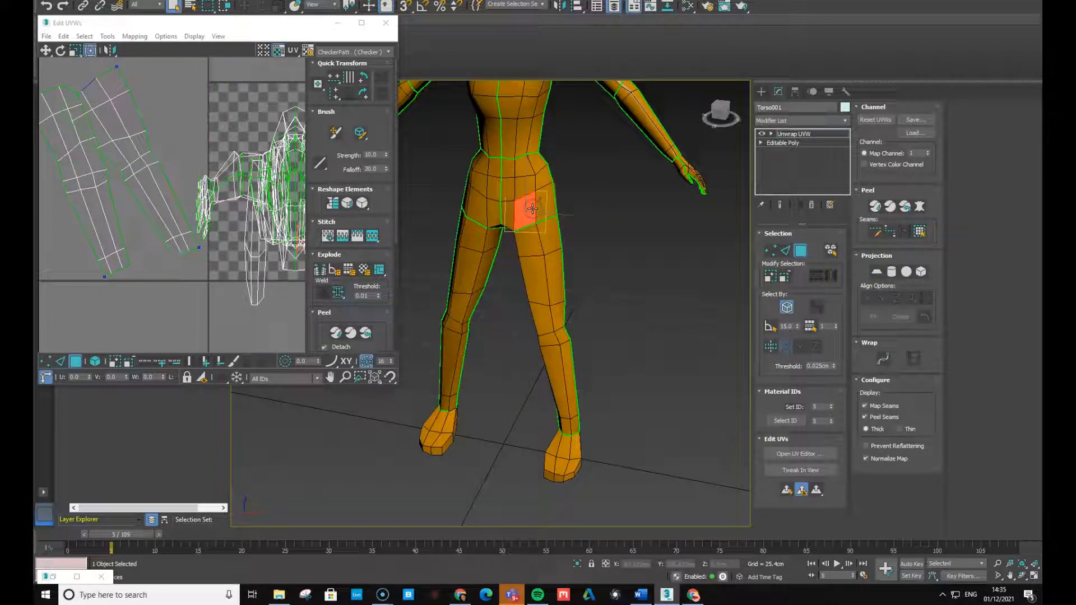
left_click(919, 232)
left_click(878, 271)
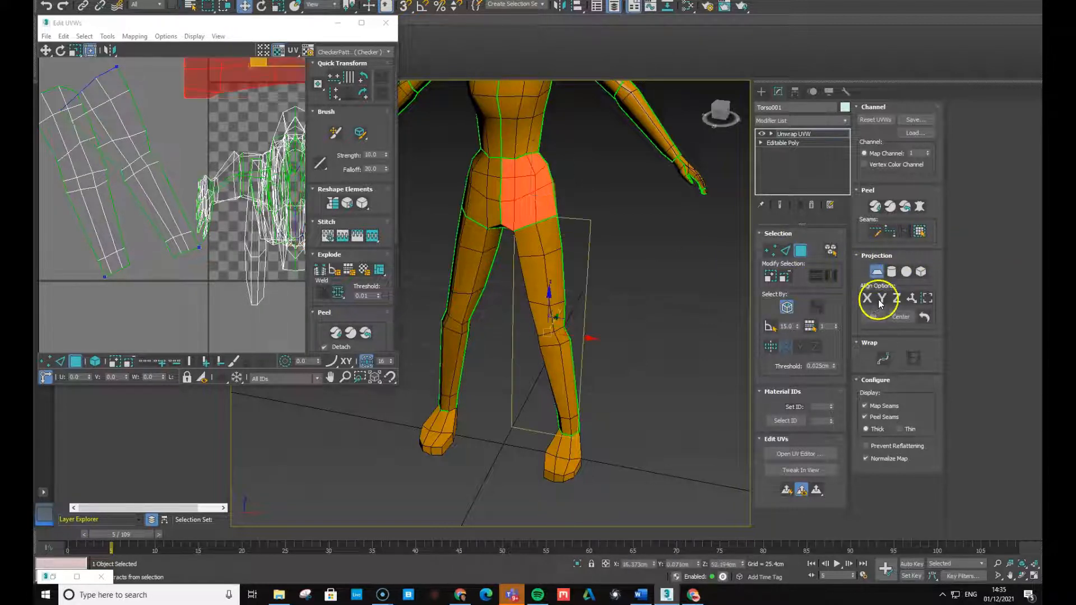
left_click(880, 300)
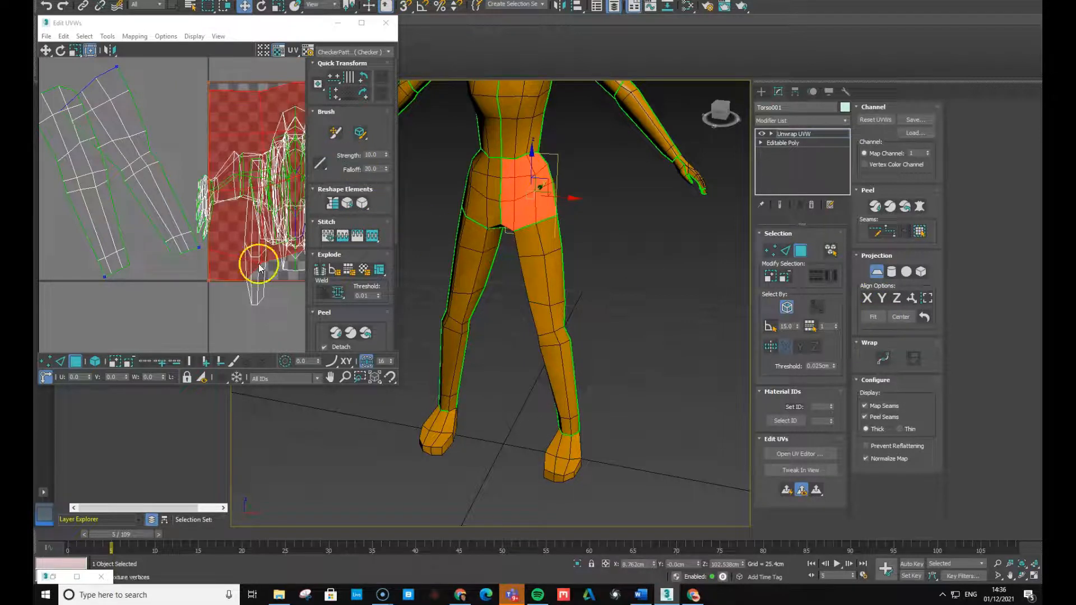
Quick Peel the pelvis section, widen the UV editor window and move the shell to the left of the leg shells
left_click(876, 206)
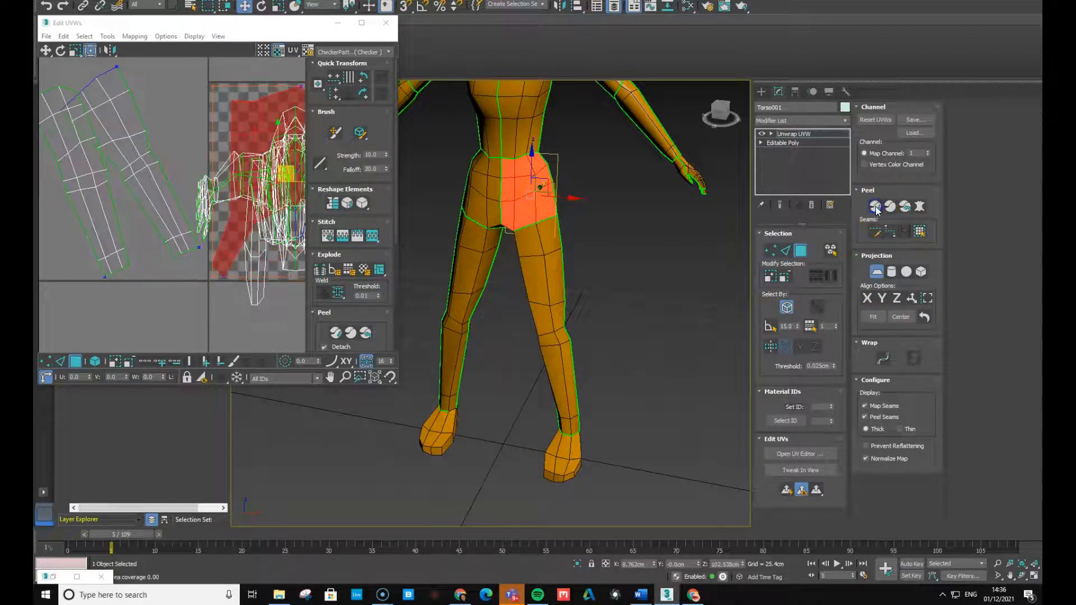
scroll(350, 144, "down", 1)
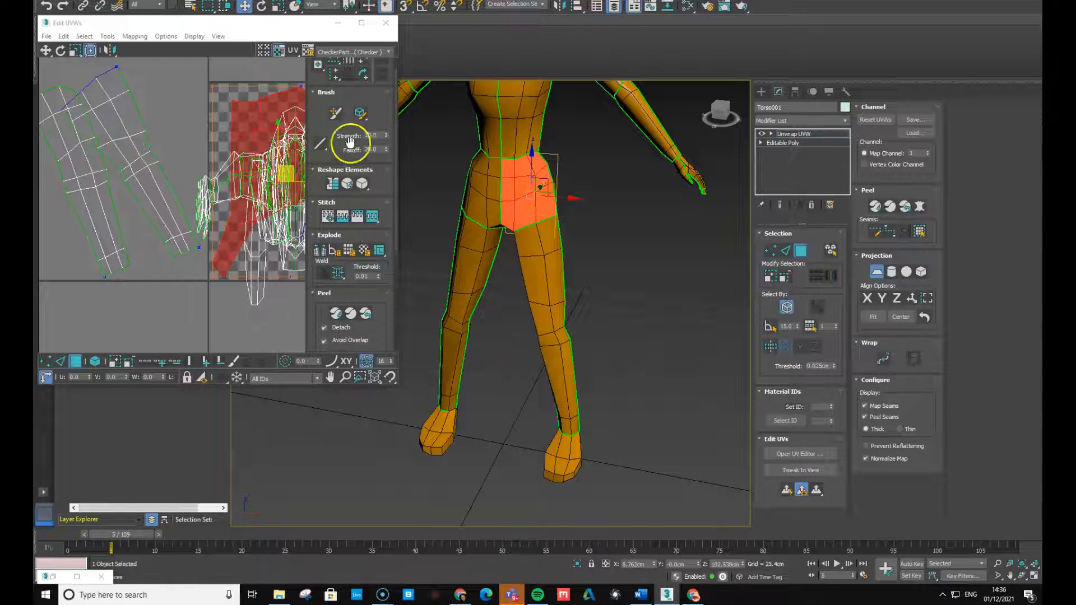
scroll(284, 178, "down", 2)
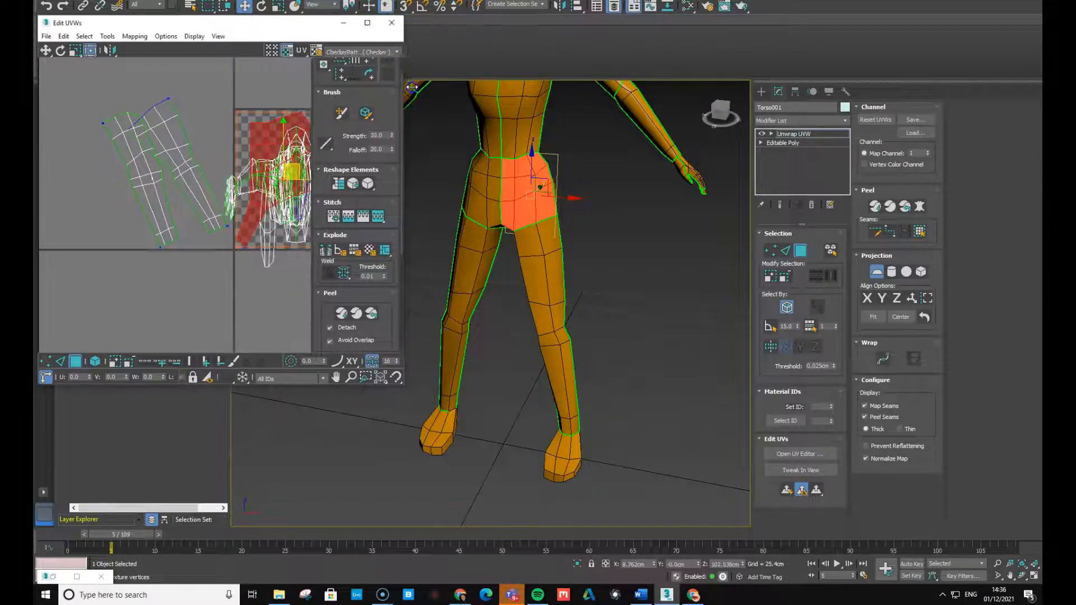
left_click_drag(397, 86, 571, 86)
left_click_drag(402, 166, 186, 176)
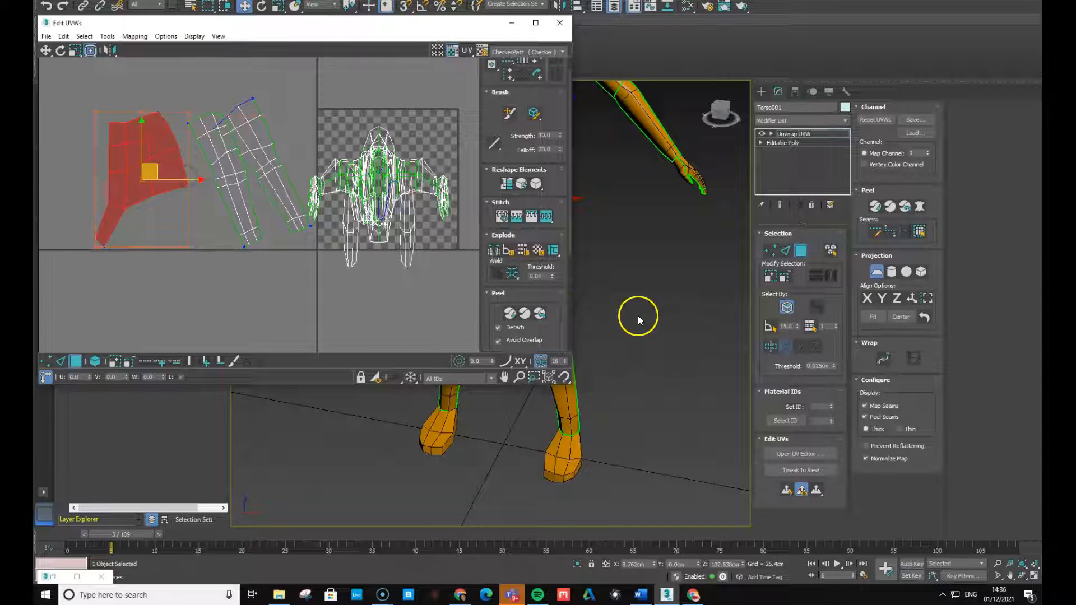
Try to resize the peeled pelvis shell in the UV editor with the Scale and Freeform tools
left_click(75, 51)
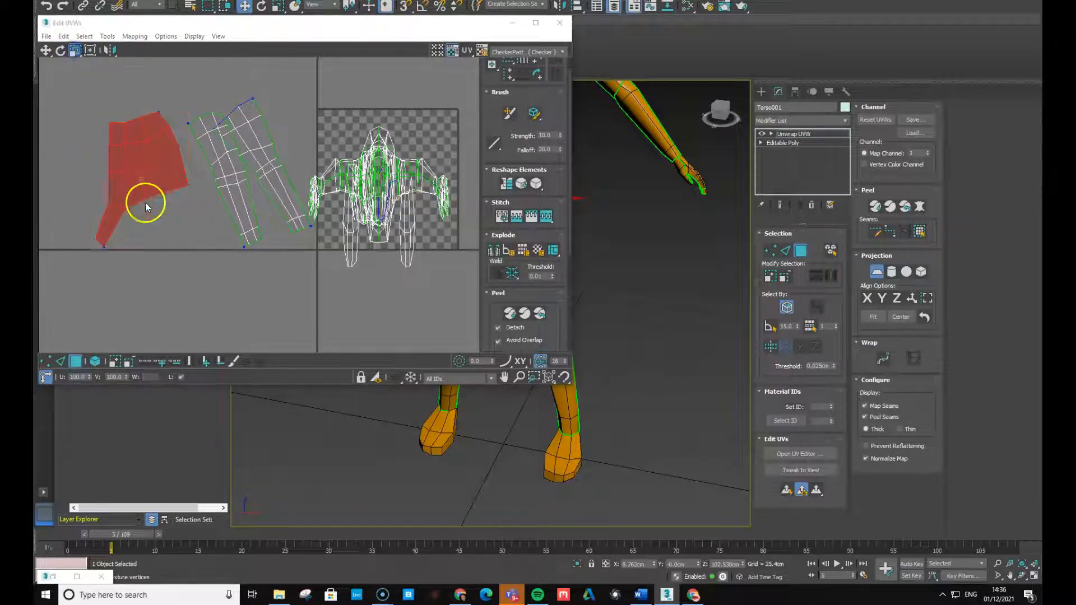
left_click(90, 50)
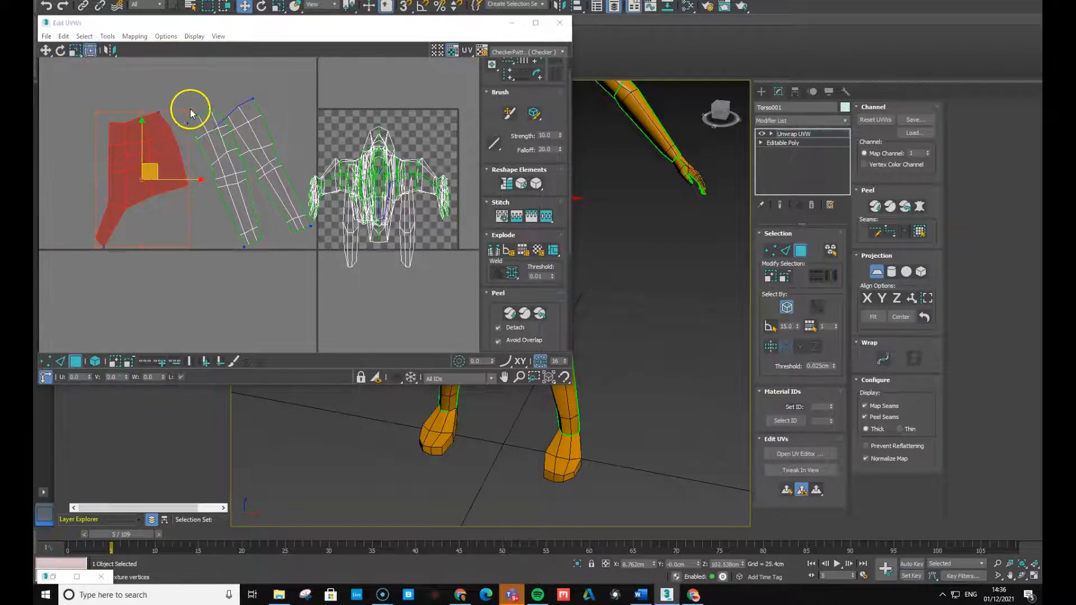
left_click_drag(145, 178, 154, 169)
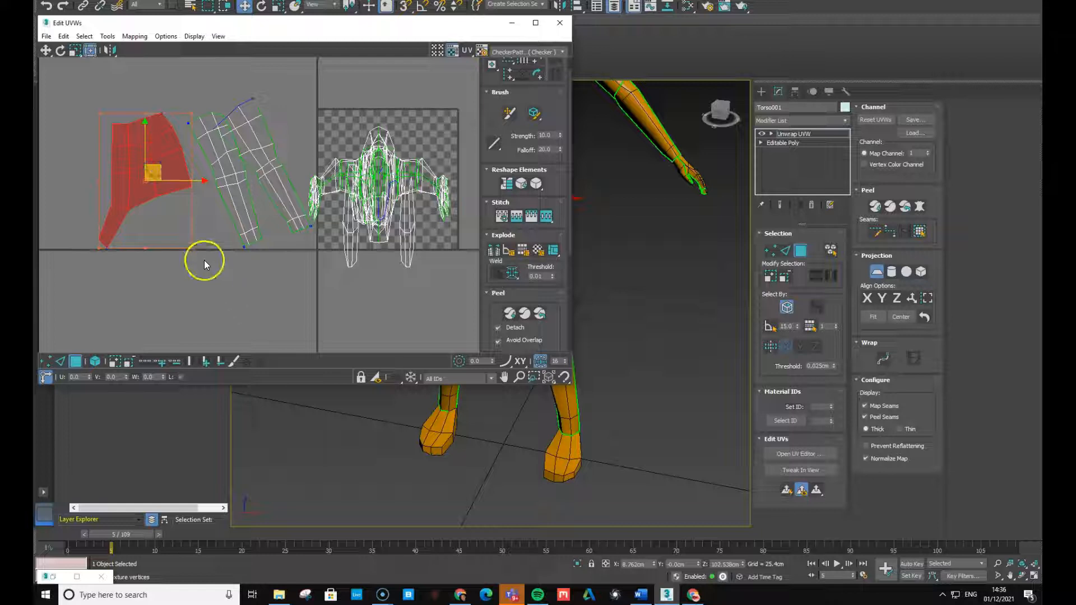
mouse_move(194, 247)
left_mouse_down()
mouse_move(180, 221)
mouse_move(185, 230)
left_mouse_up()
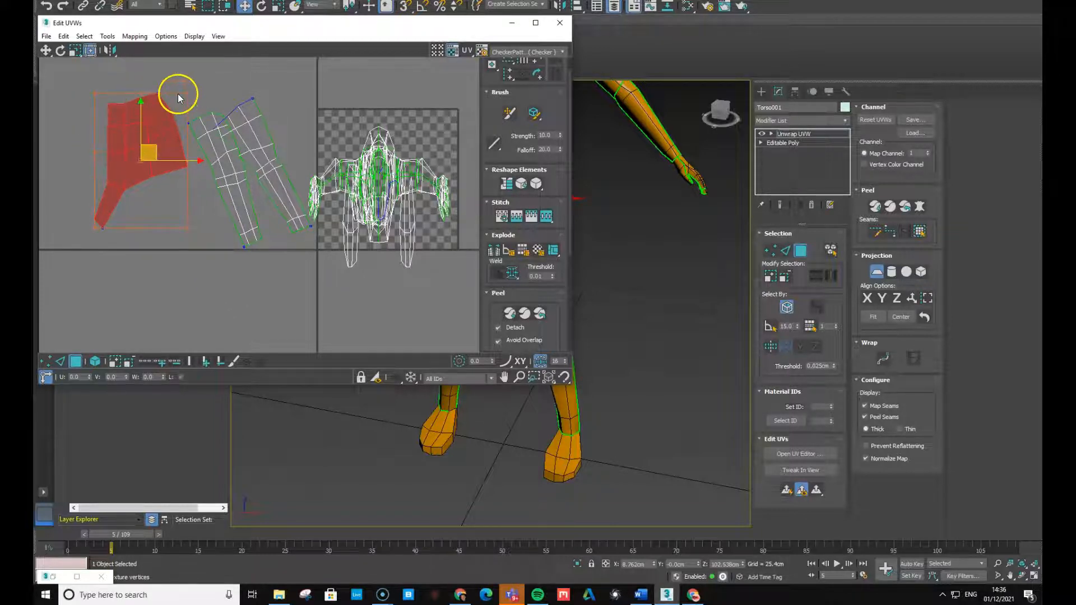
left_click(95, 361)
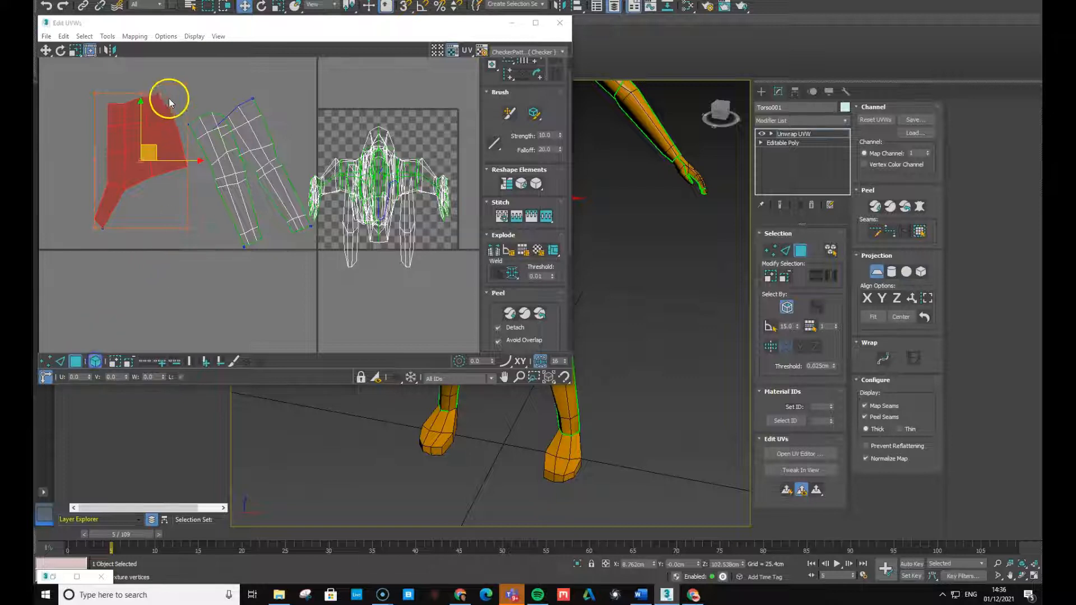
left_click_drag(186, 97, 182, 108)
Scale the pelvis shell down to suit the leg shells, rotate it roughly a quarter turn and deselect it
left_click(75, 50)
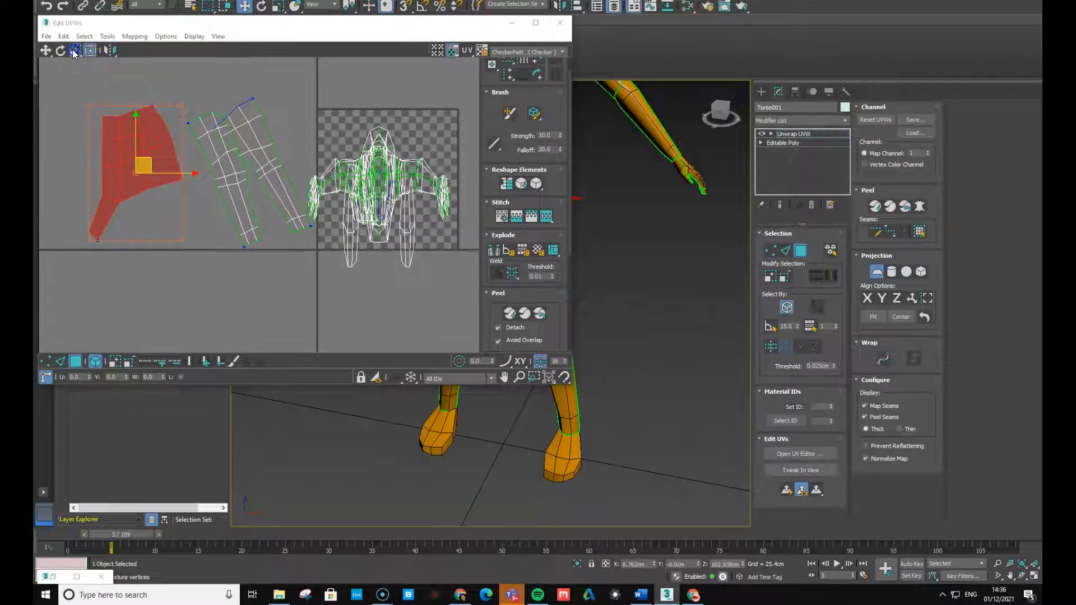
left_click(152, 138)
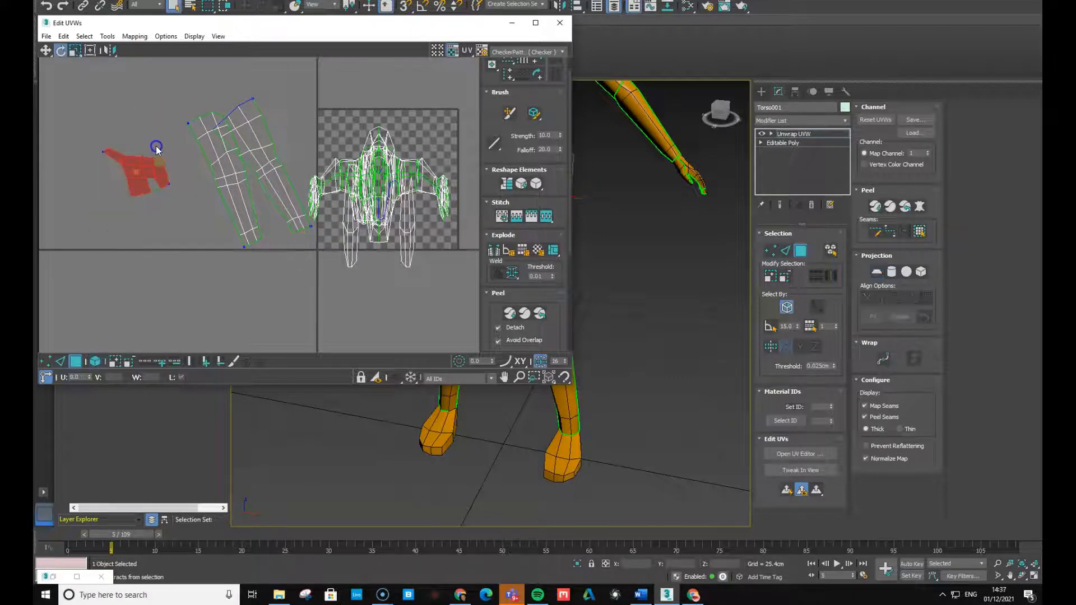
left_click_drag(163, 176, 186, 205)
left_click(154, 160)
left_click_drag(76, 122, 184, 220)
left_click(117, 140)
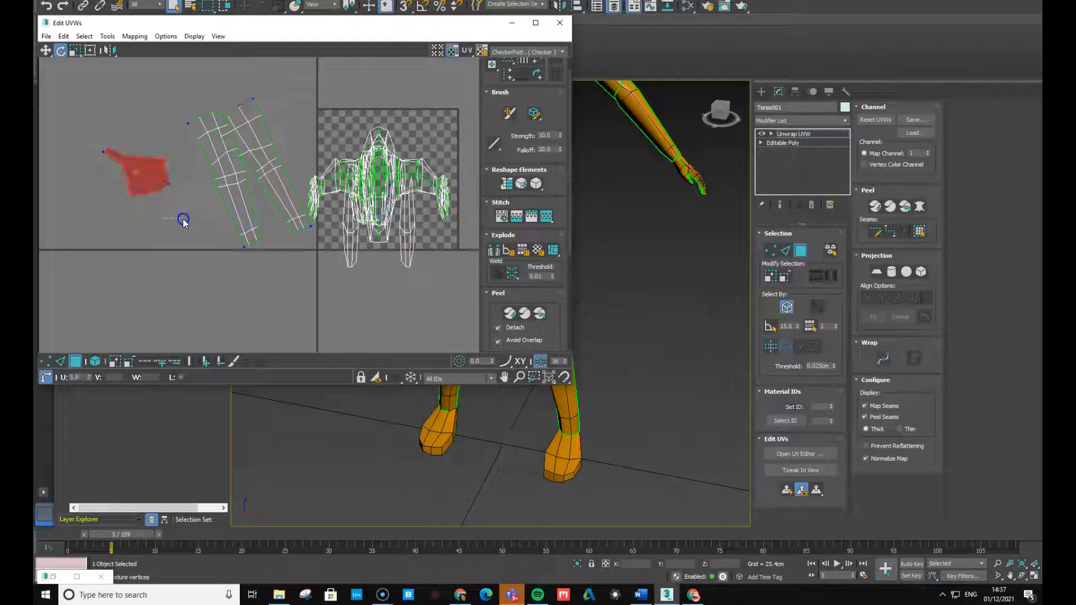
left_click(74, 50)
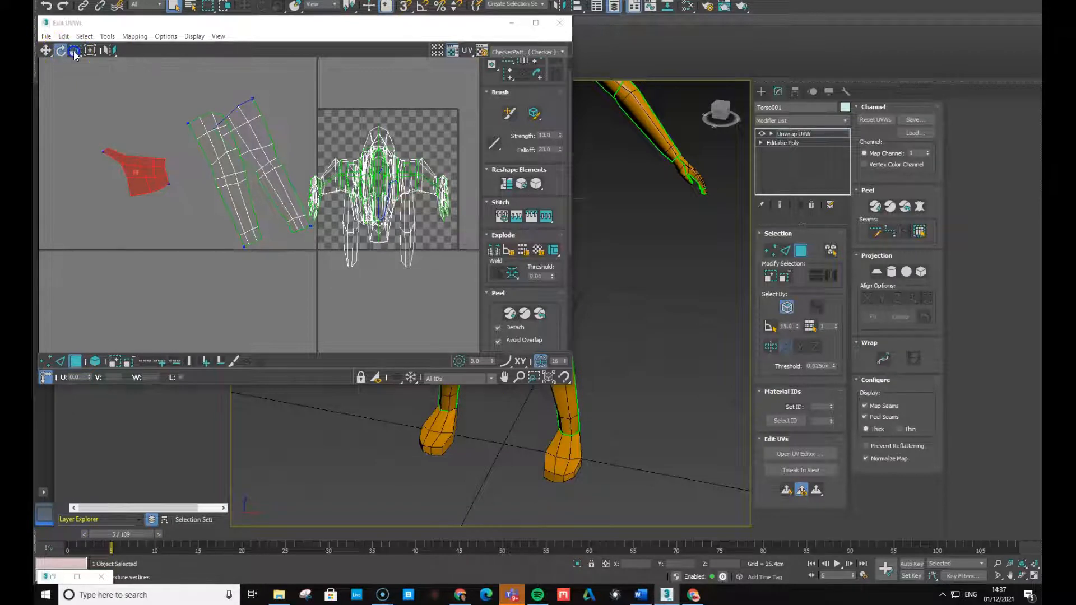
mouse_move(153, 173)
left_mouse_down()
mouse_move(140, 185)
mouse_move(138, 121)
mouse_move(145, 196)
mouse_move(141, 163)
left_mouse_up()
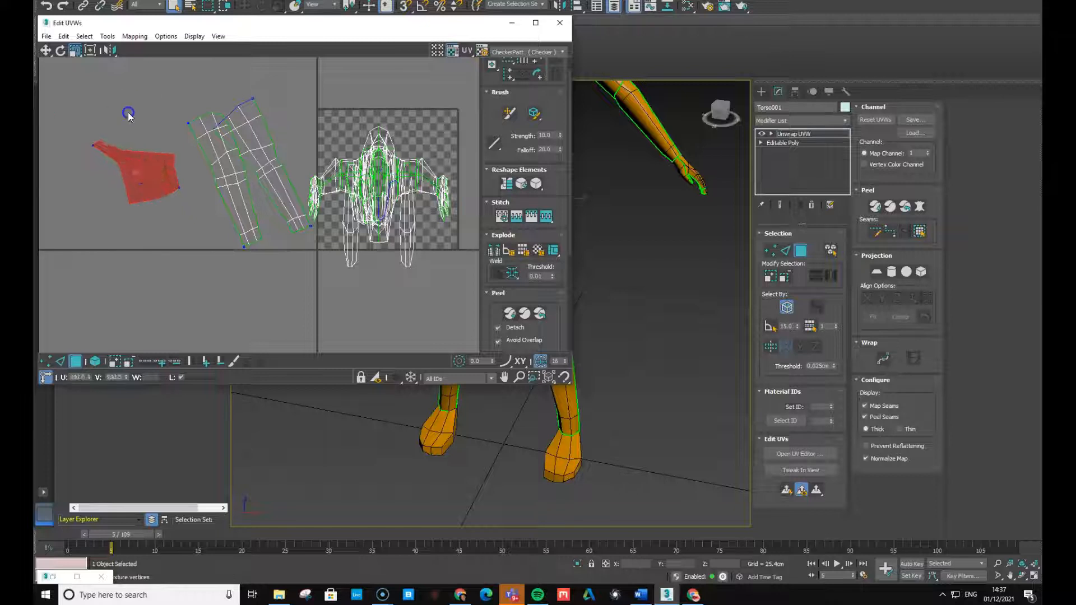
left_click(144, 168)
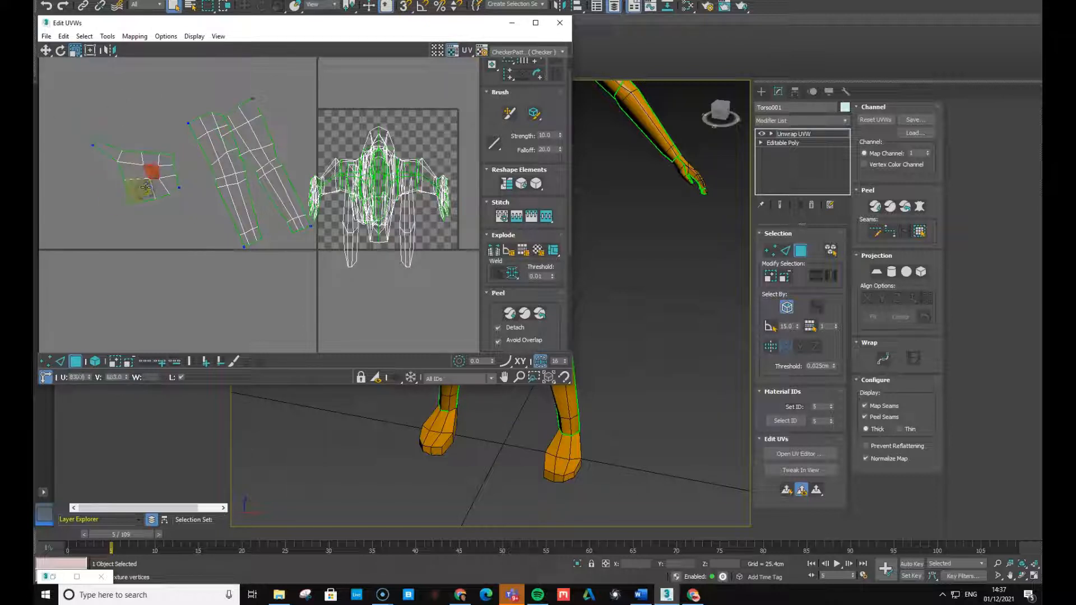
left_click(137, 175)
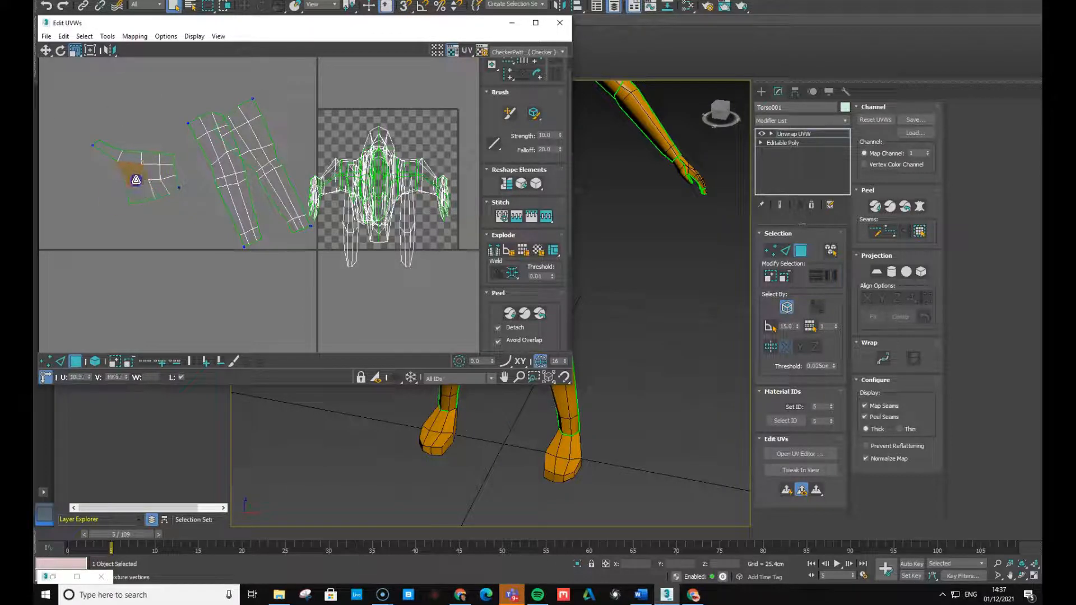
left_click(171, 223)
left_click(170, 180)
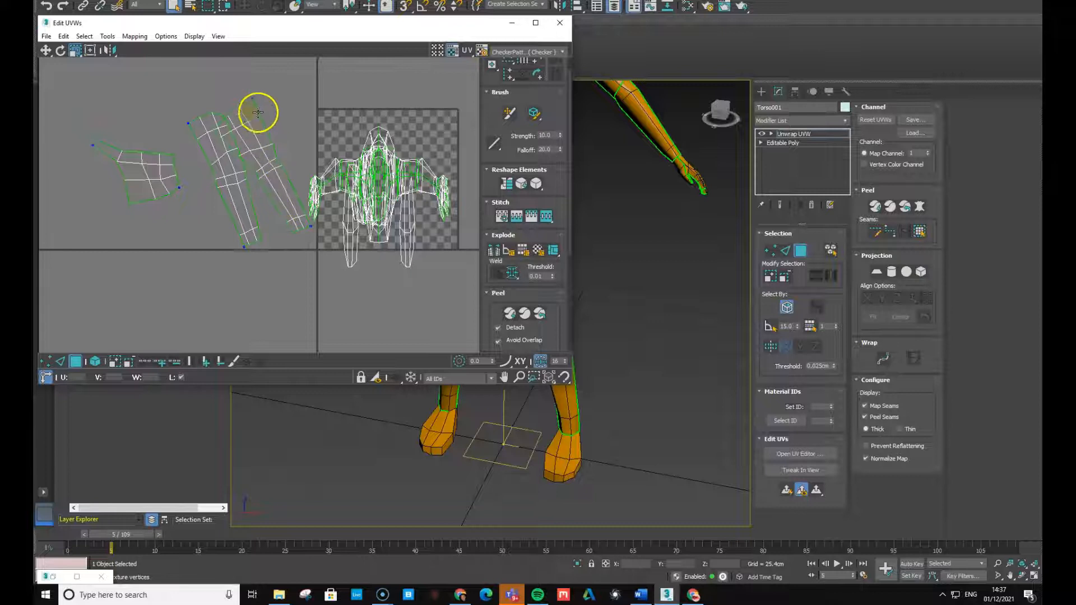
Close the UV editor, select the right front half of the pelvis out to its seams and apply a Planar Map aligned to Y
left_click(559, 23)
middle_click_drag(688, 293, 644, 276, "alt")
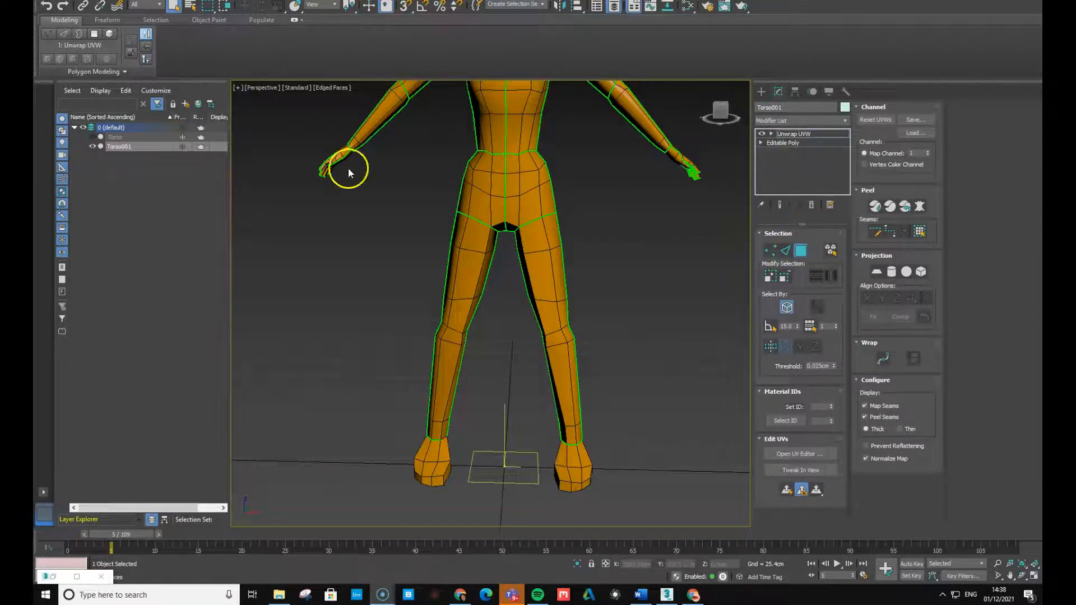
left_click(481, 183)
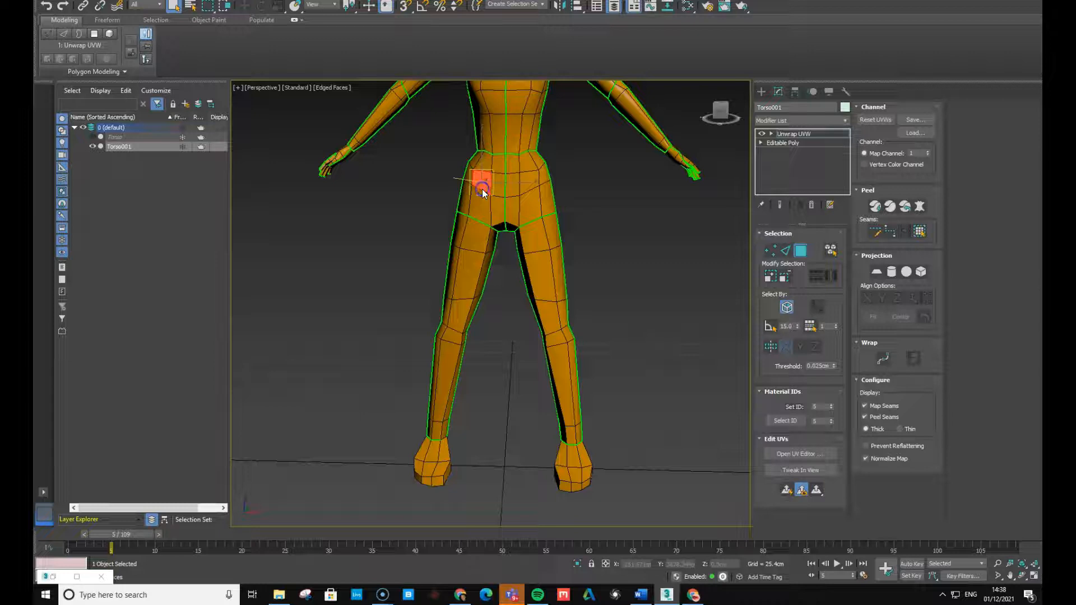
left_click(922, 232)
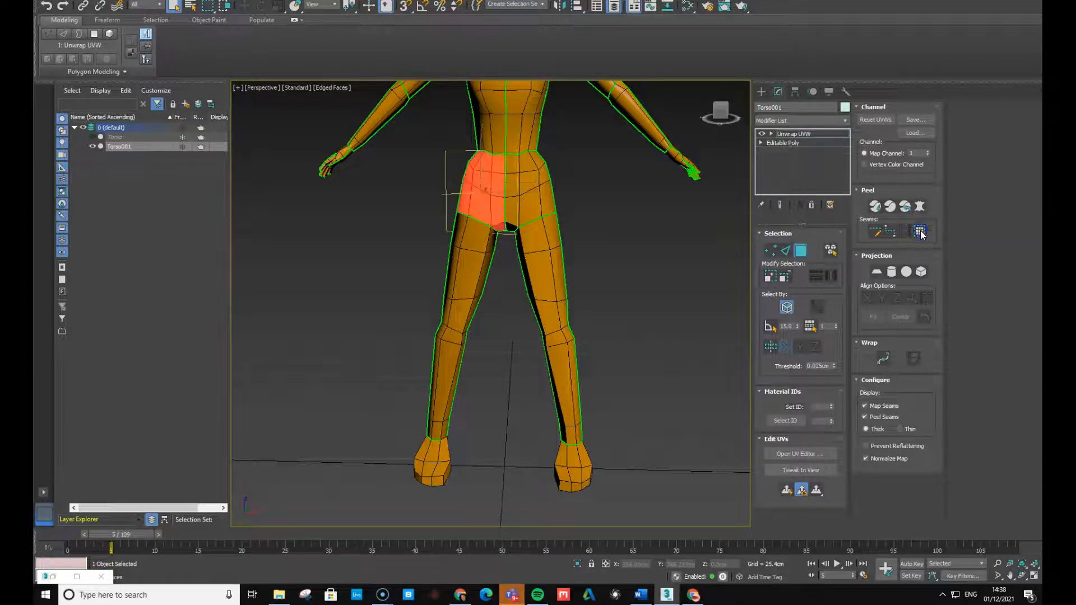
left_click(875, 273)
left_click(882, 302)
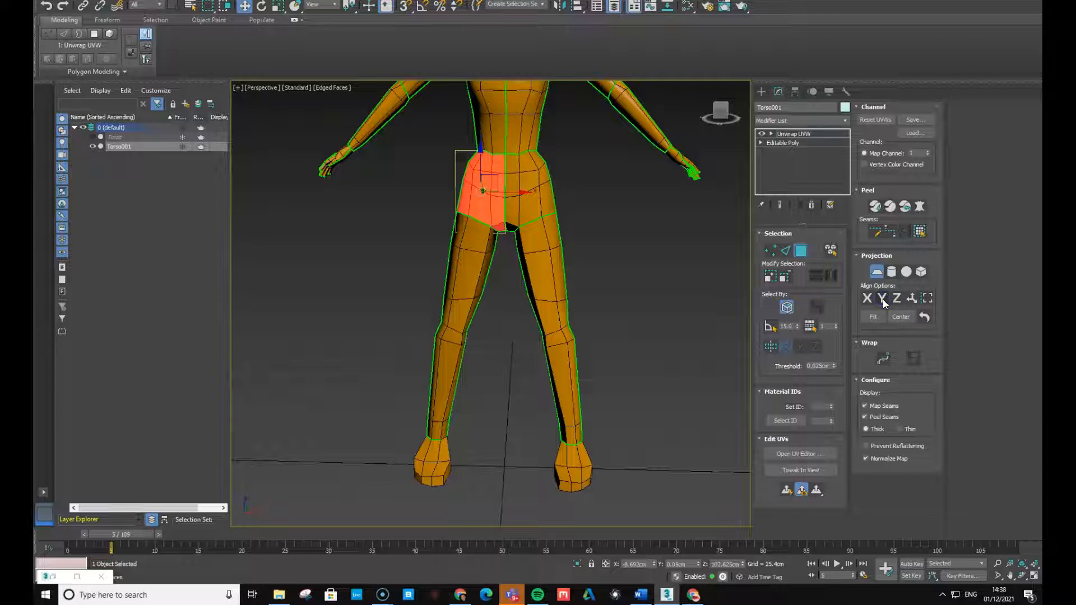
Quick Peel the right front half of the pelvis and exit the planar projection
left_click(874, 207)
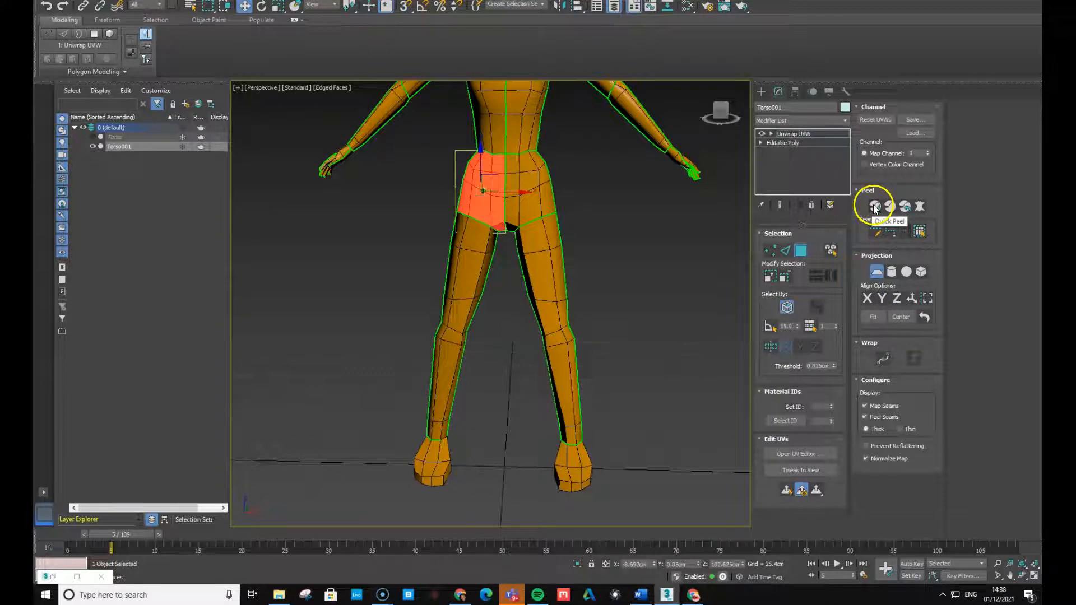
left_click(875, 207)
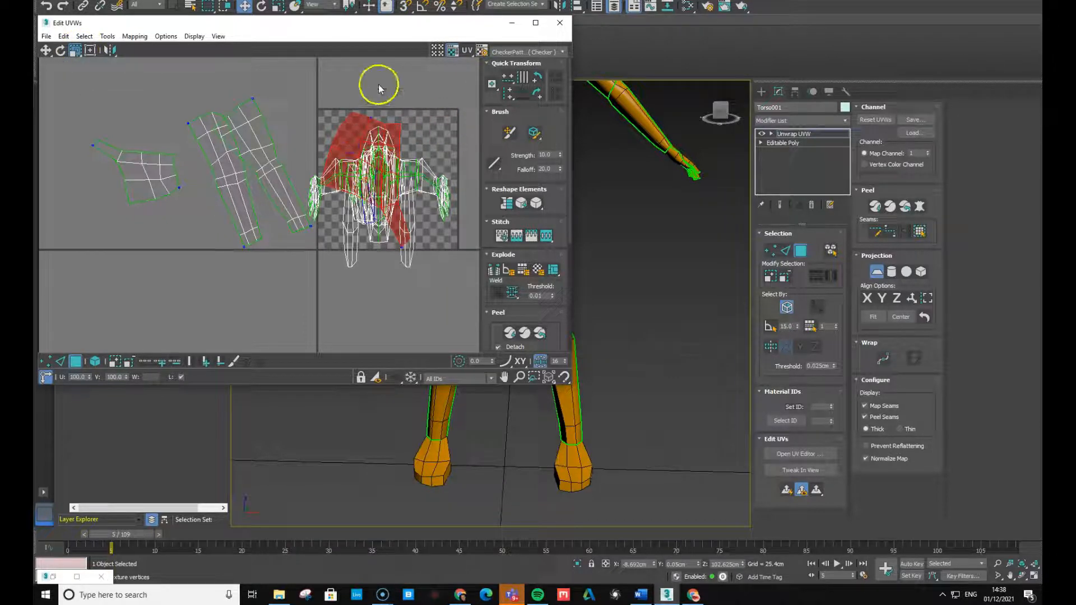
left_click_drag(348, 137, 162, 185)
scroll(380, 225, "up", 2)
scroll(378, 227, "down", 2)
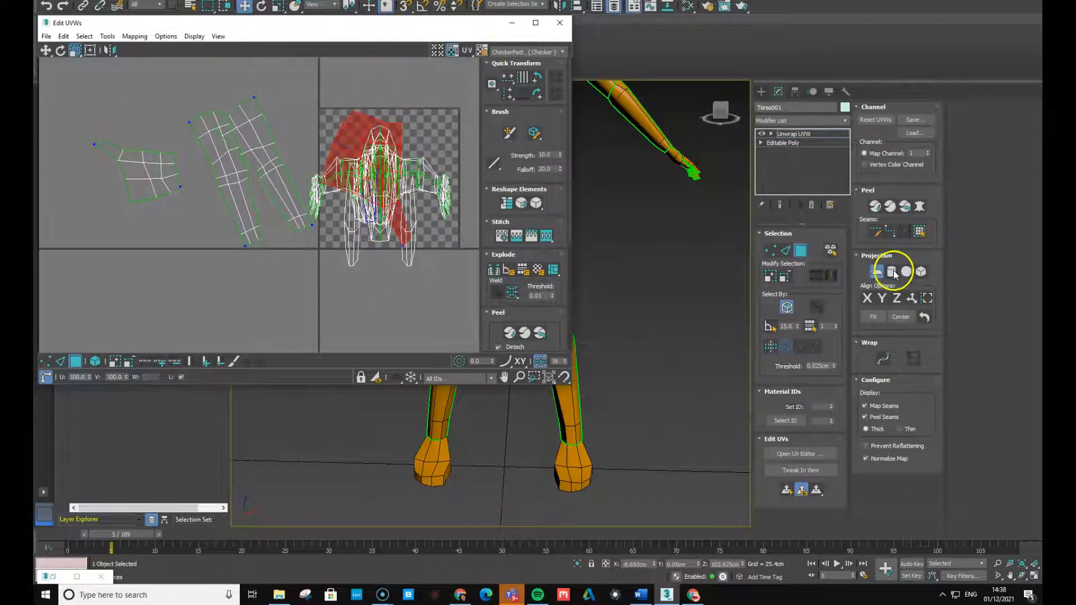
left_click(876, 272)
Scale down the new pelvis shell, place it to the left of the first pelvis shell and rotate it about 100 degrees
left_click(420, 195)
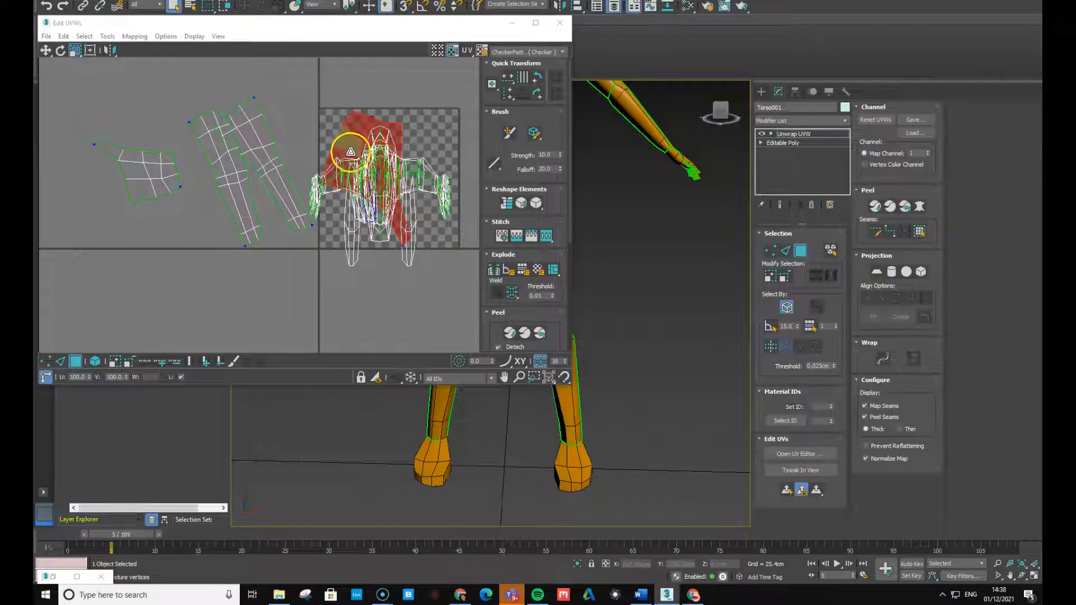
left_click_drag(347, 146, 347, 199)
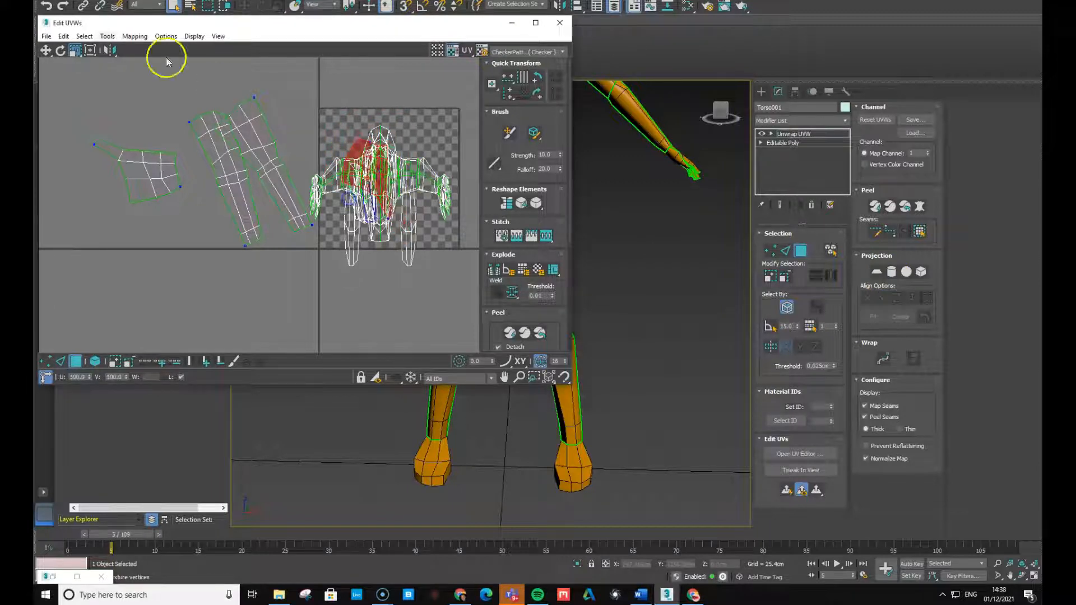
left_click(46, 53)
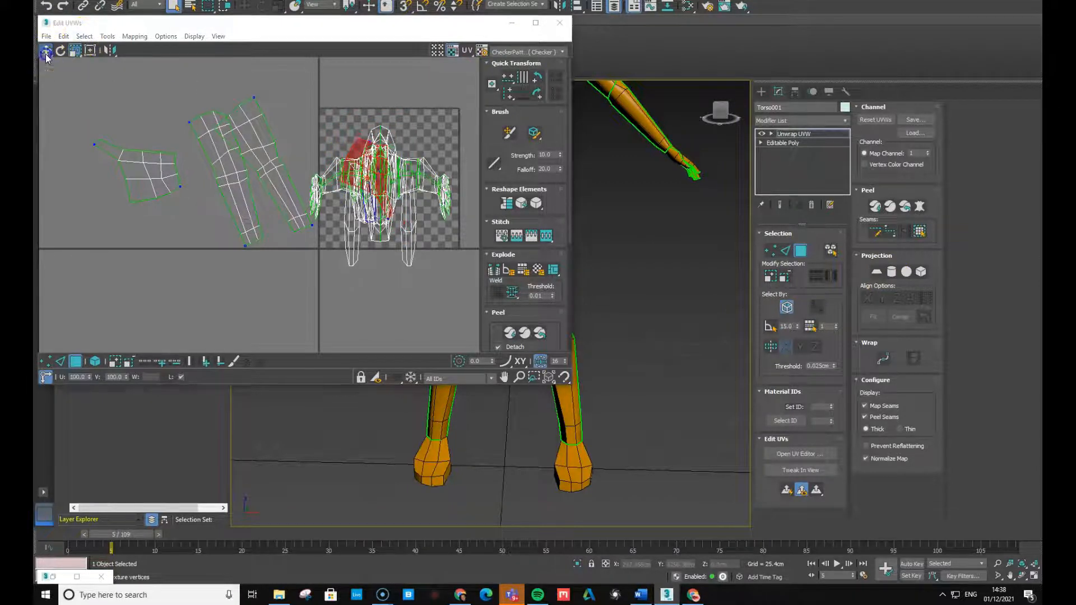
left_click_drag(360, 164, 60, 137)
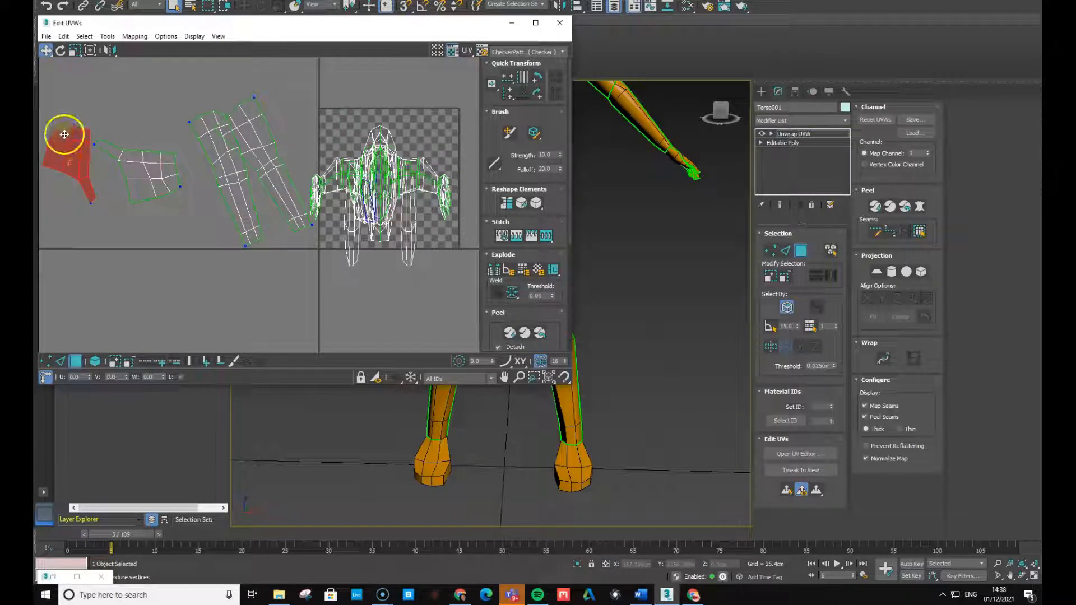
key("e")
left_click_drag(102, 185, 87, 124)
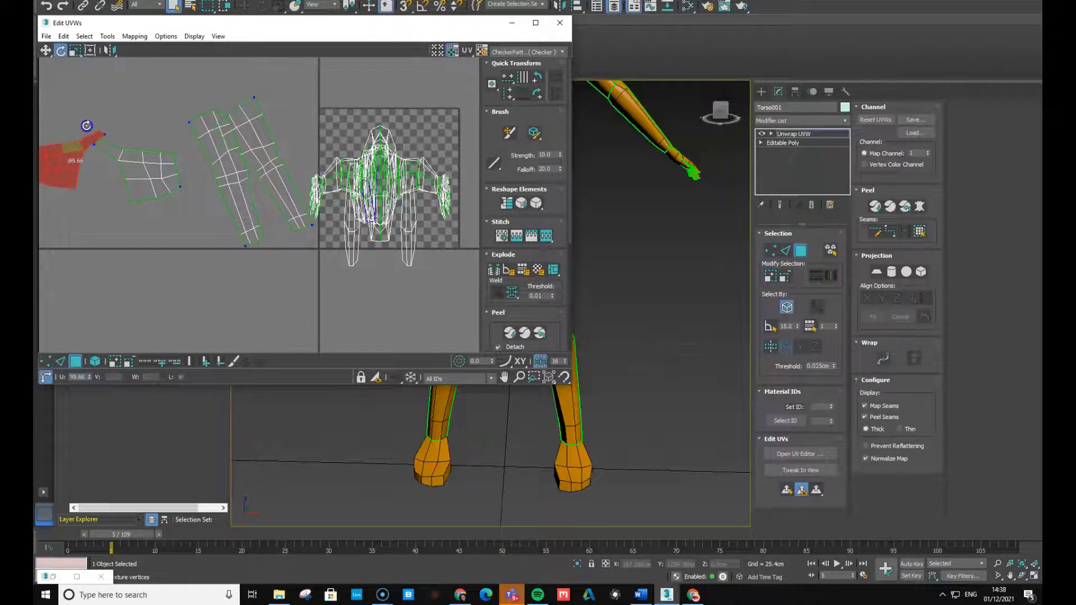
Using element selection, rotate the first pelvis shell slightly, move it up and place the second pelvis shell directly below it
left_click(139, 169)
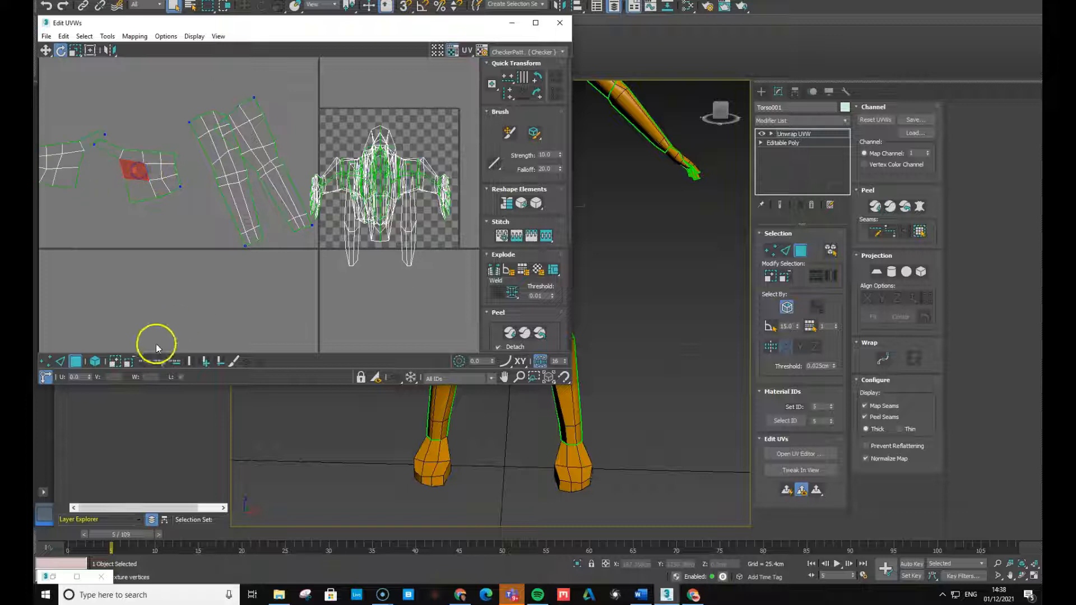
left_click(95, 362)
left_click(157, 173)
left_click_drag(148, 173, 158, 181)
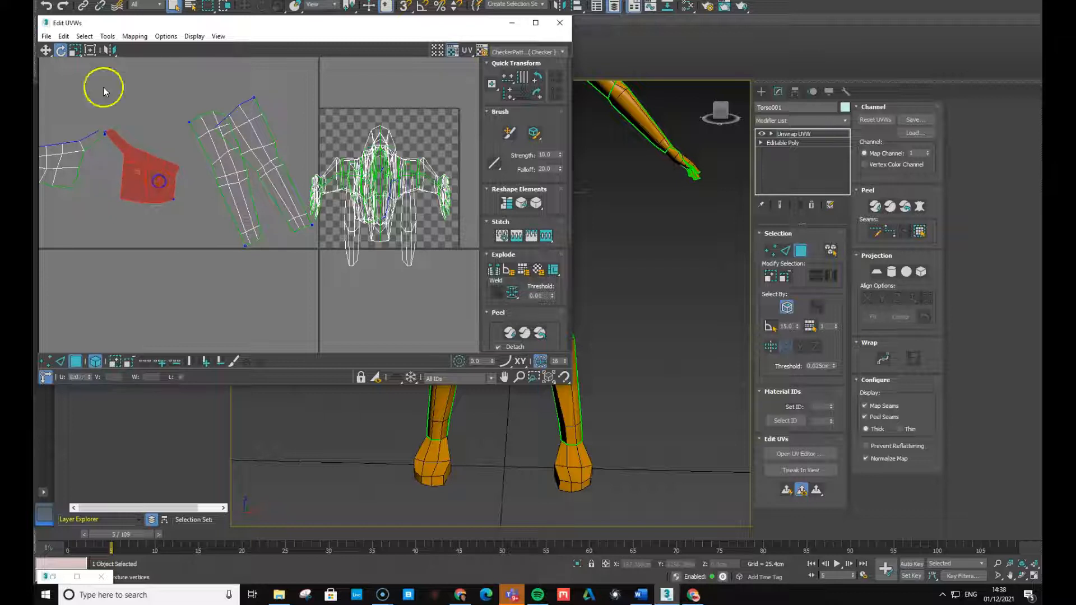
left_click(46, 50)
left_click_drag(145, 171, 142, 112)
left_click_drag(89, 150, 149, 176)
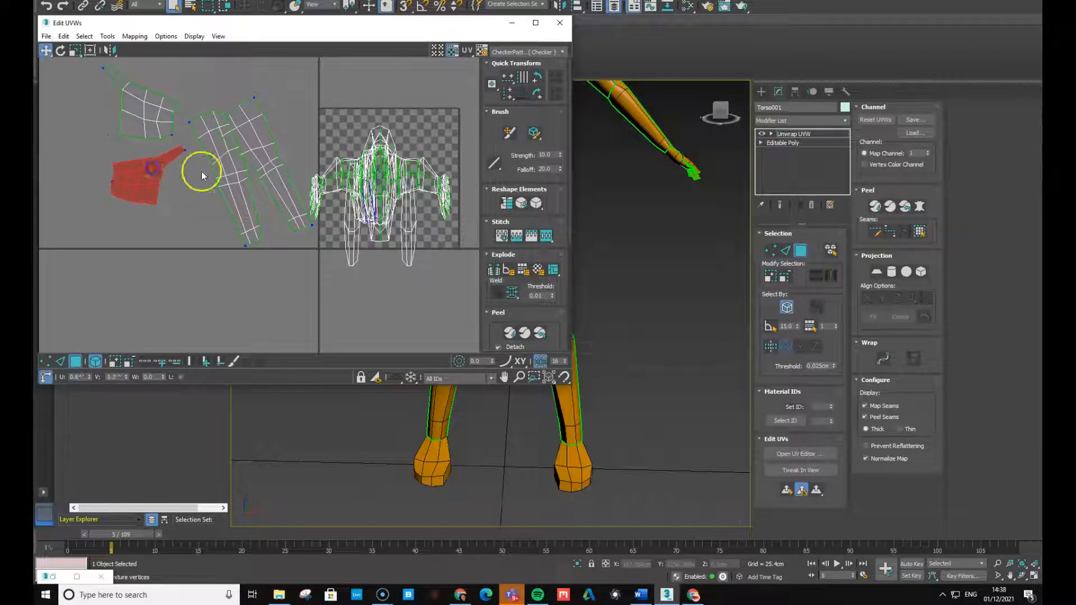
Rotate both leg shells so that they stand upright side by side
left_click(233, 192)
key("e")
left_click_drag(235, 200, 276, 204)
left_click(287, 180)
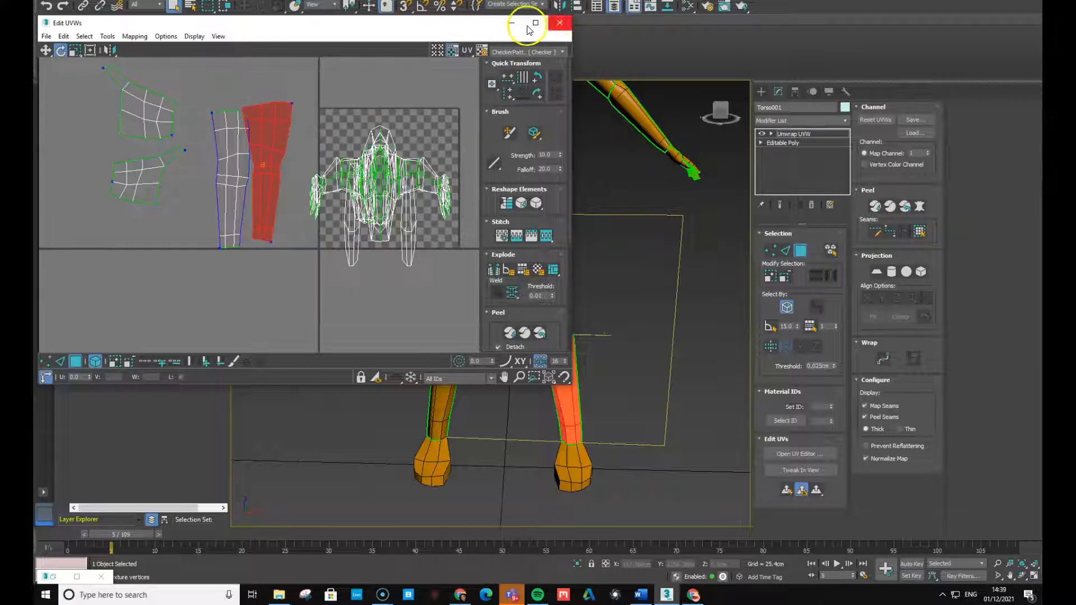
Move the UV editor window clear of the viewport and select the left back half of the pelvis out to its seams
left_click(405, 28)
left_click_drag(405, 28, 1075, 45)
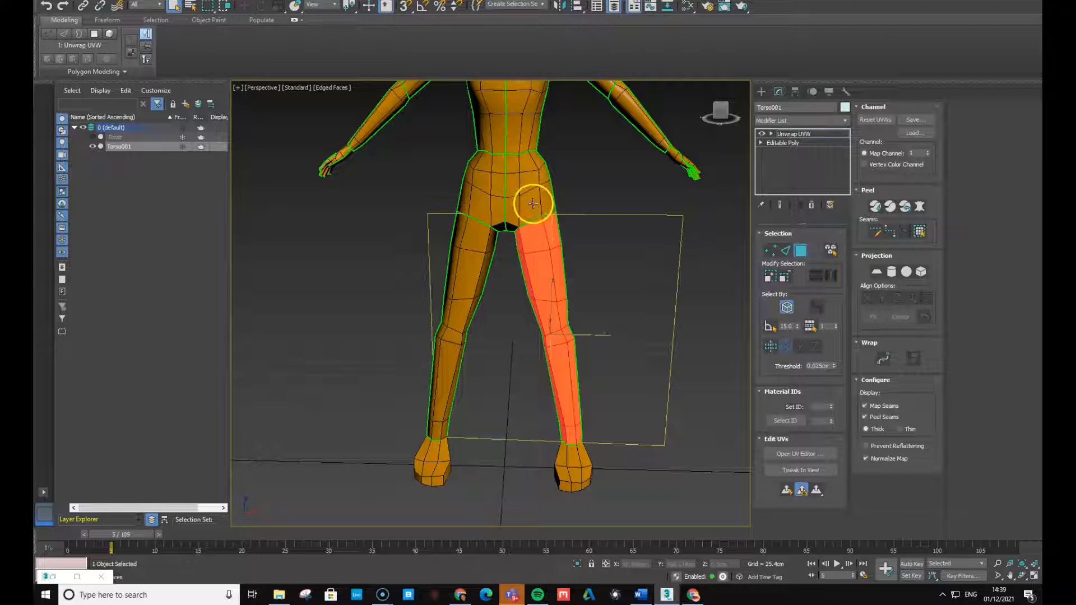
middle_click_drag(644, 263, 449, 264, "alt")
left_click(595, 191)
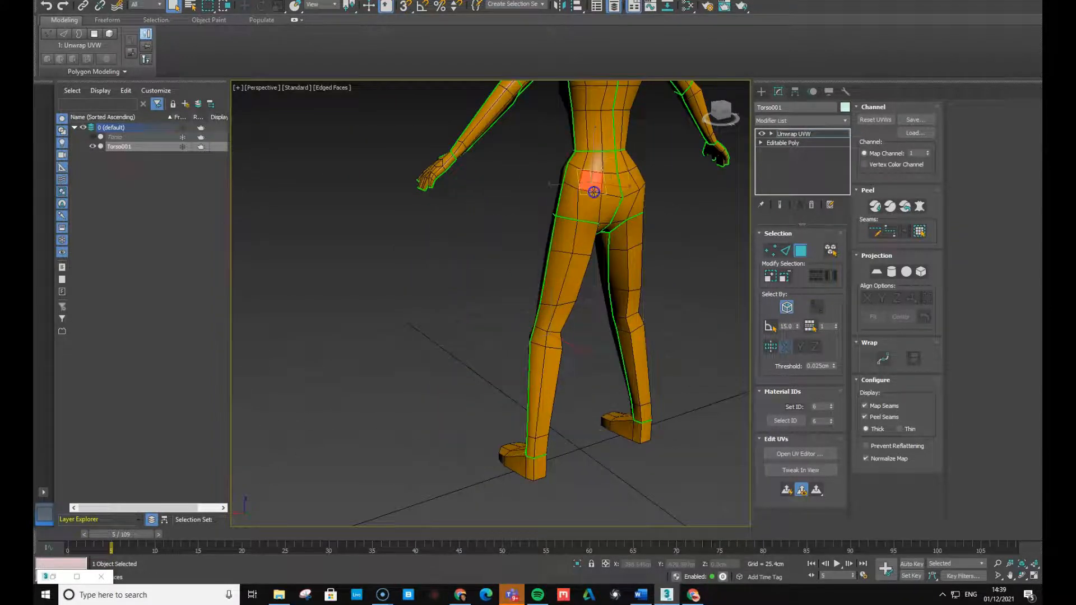
left_click(921, 231)
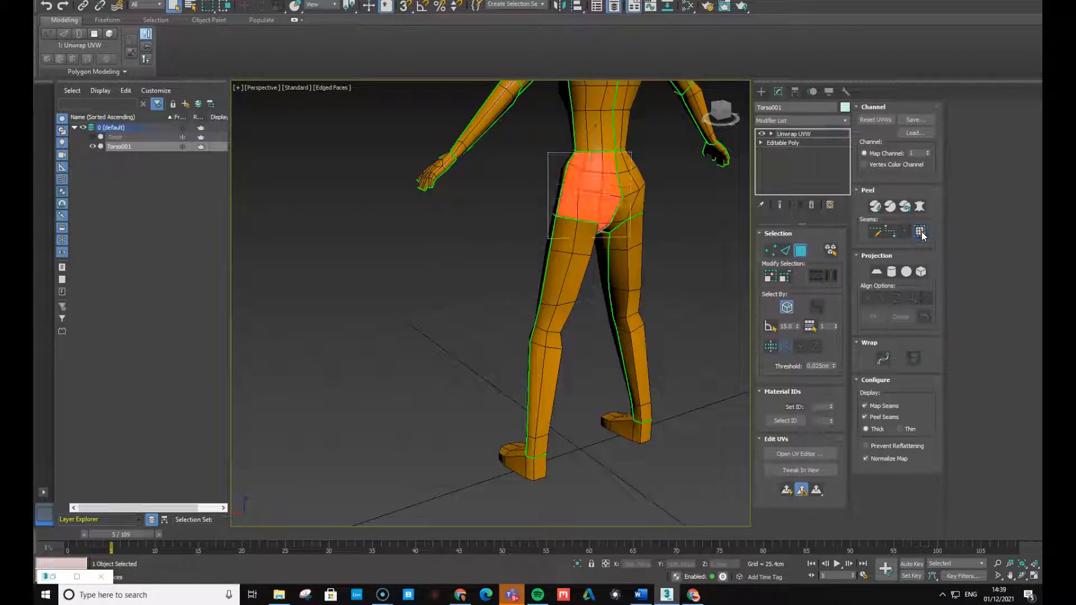
Planar-map the left back half of the pelvis aligned to Y, Quick Peel it and exit the projection
left_click(877, 272)
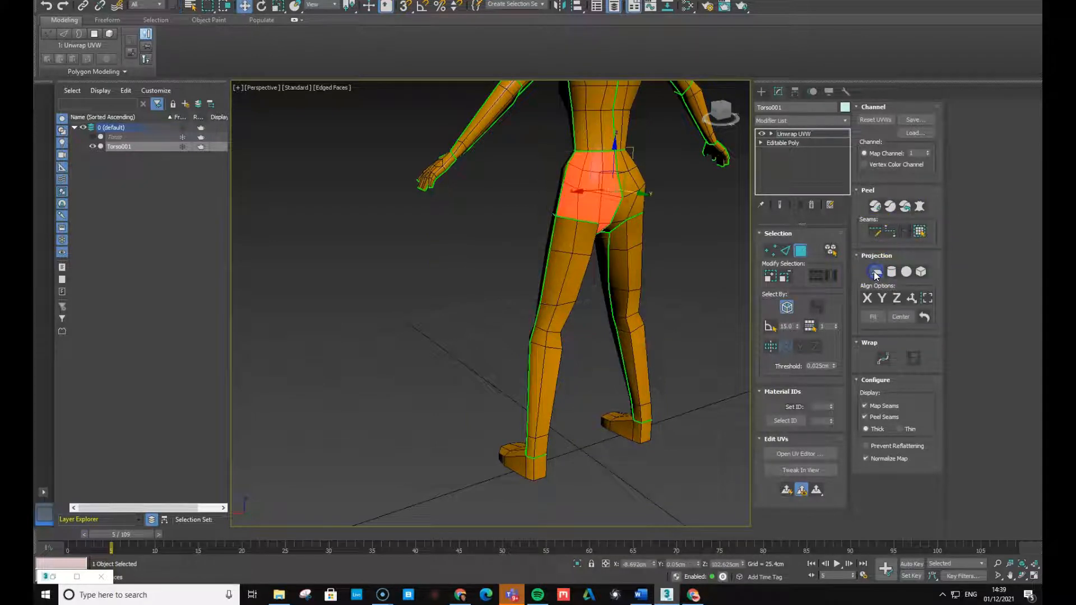
left_click(882, 299)
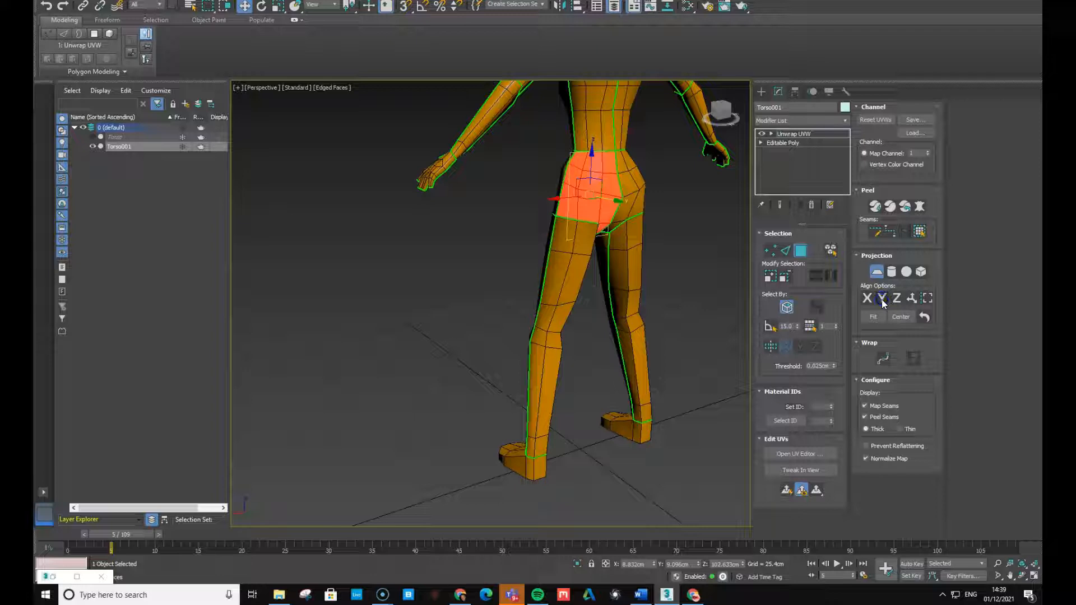
left_click(877, 207)
left_click(877, 272)
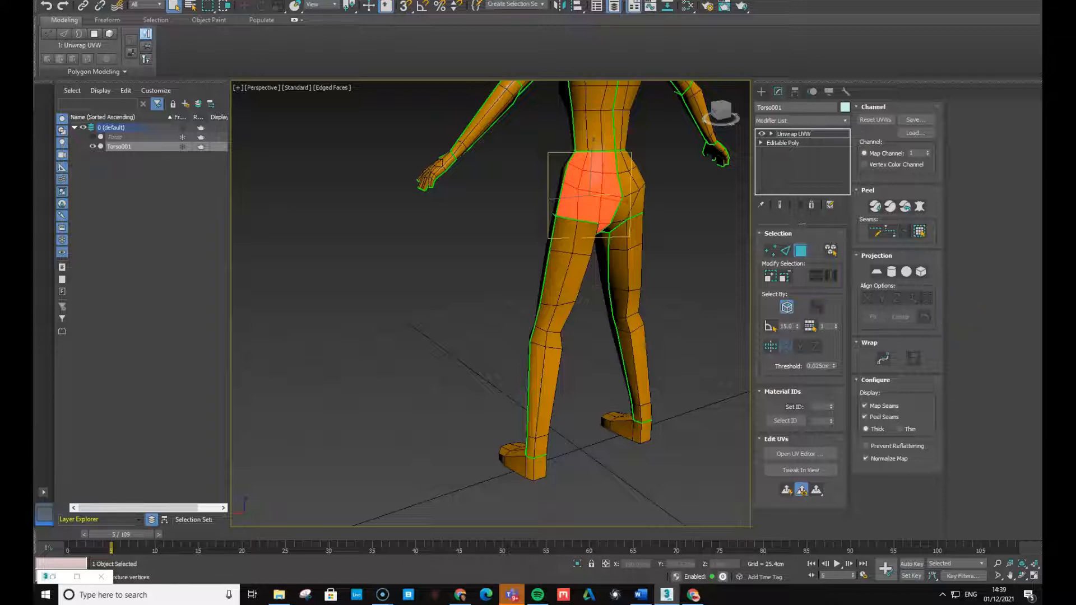
Select a face on the right back half of the pelvis
middle_click_drag(629, 220, 650, 201, "alt")
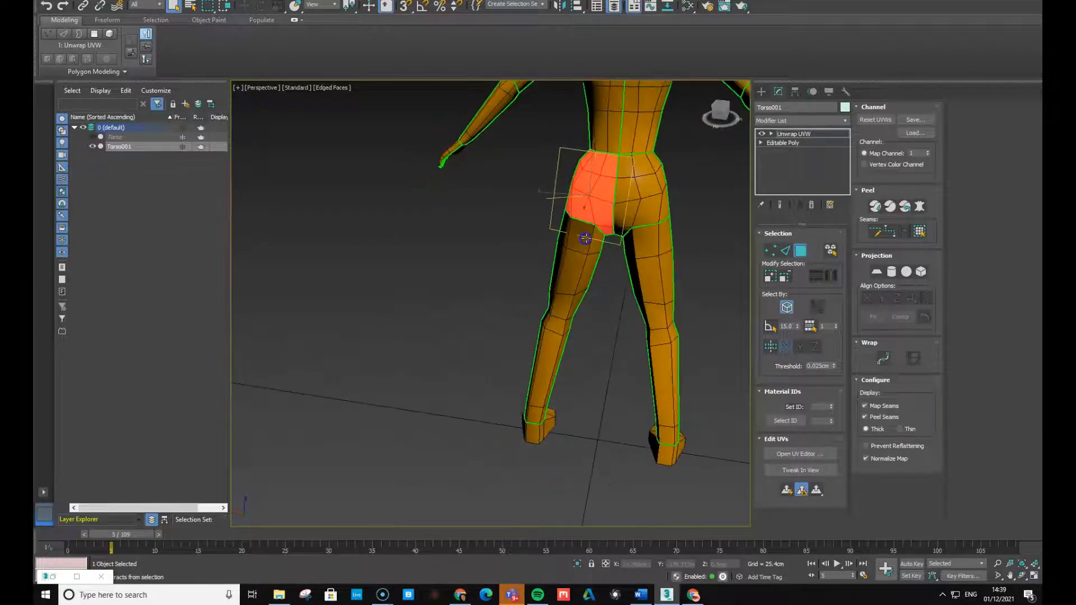
left_click(635, 197)
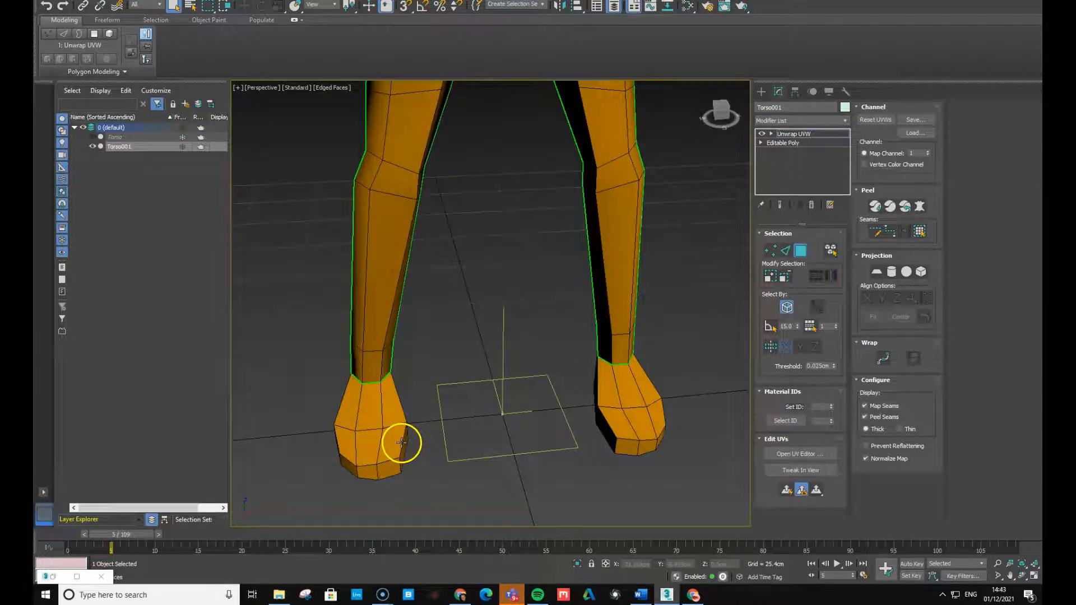
Edit the seams to trace both upper side edges and the toe edge of the character's right foot, starting at the ankle seam
scroll(402, 442, "up", 5)
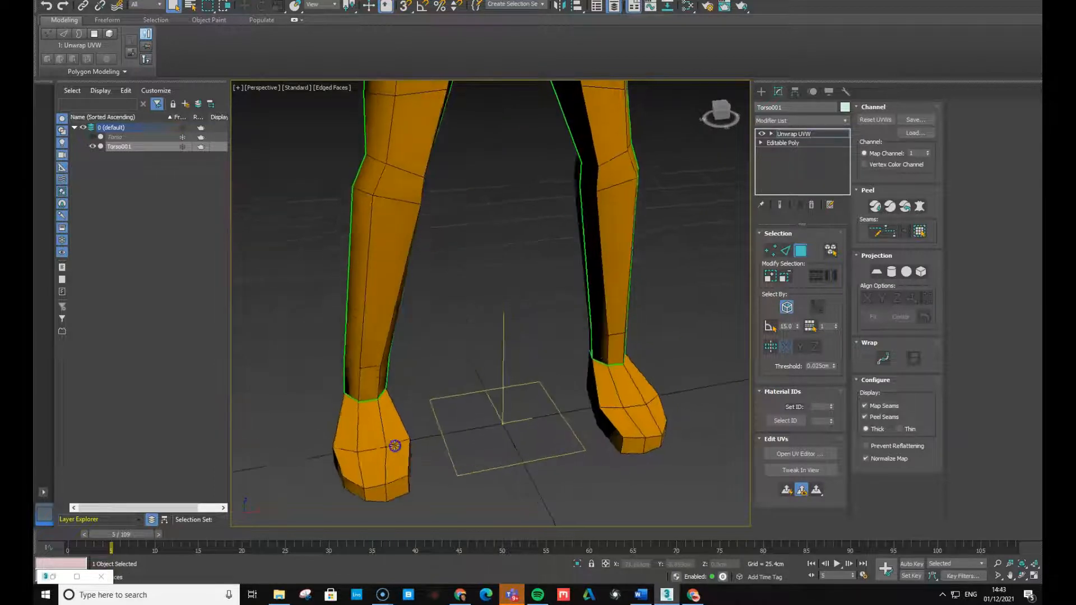
middle_click_drag(495, 426, 527, 340)
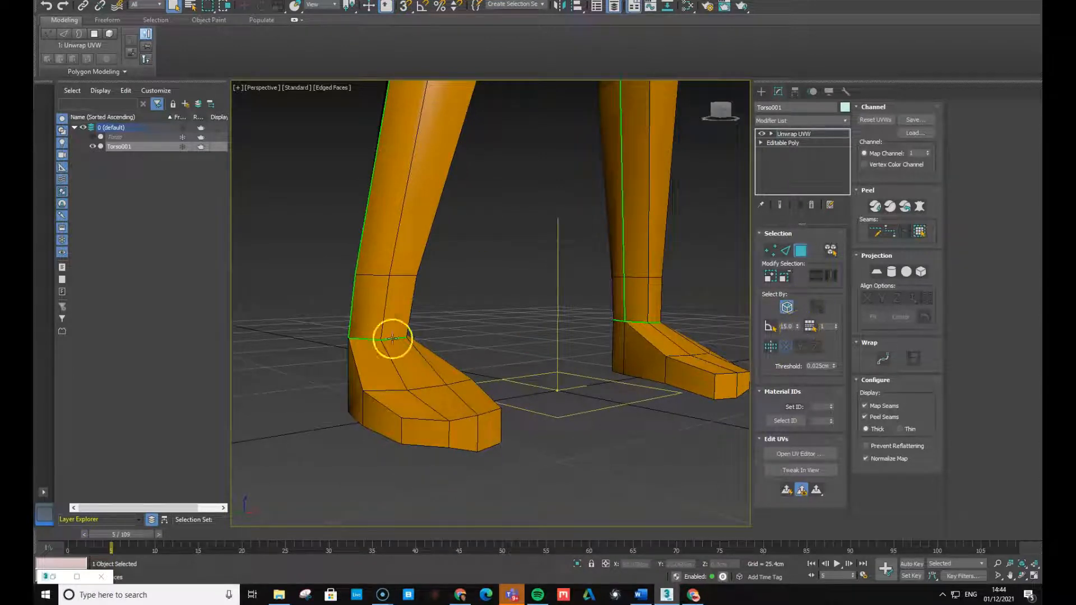
middle_click_drag(489, 442, 625, 378, "alt")
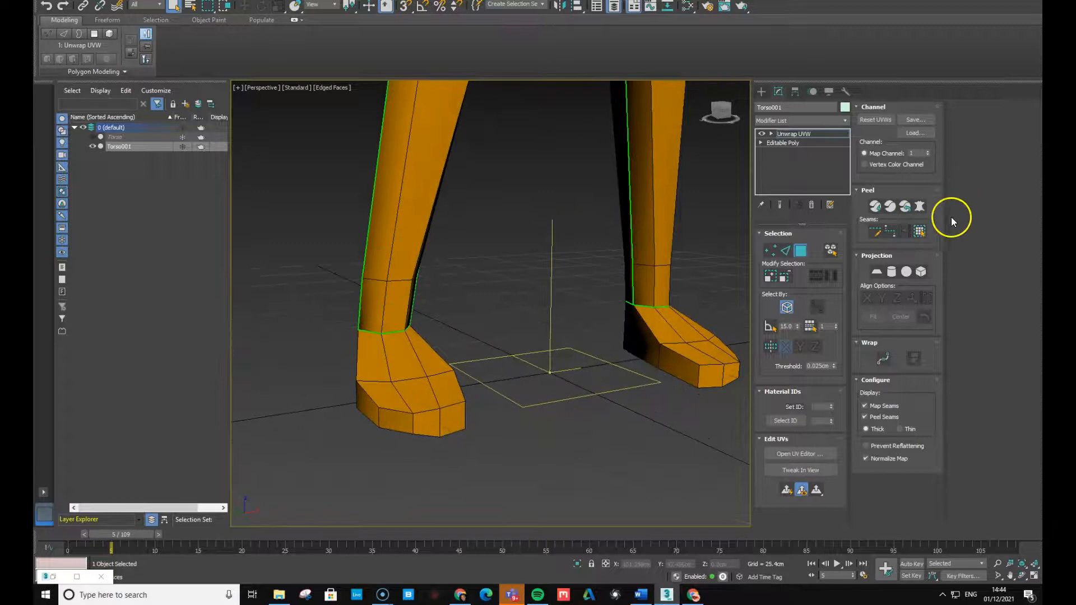
left_click(876, 234)
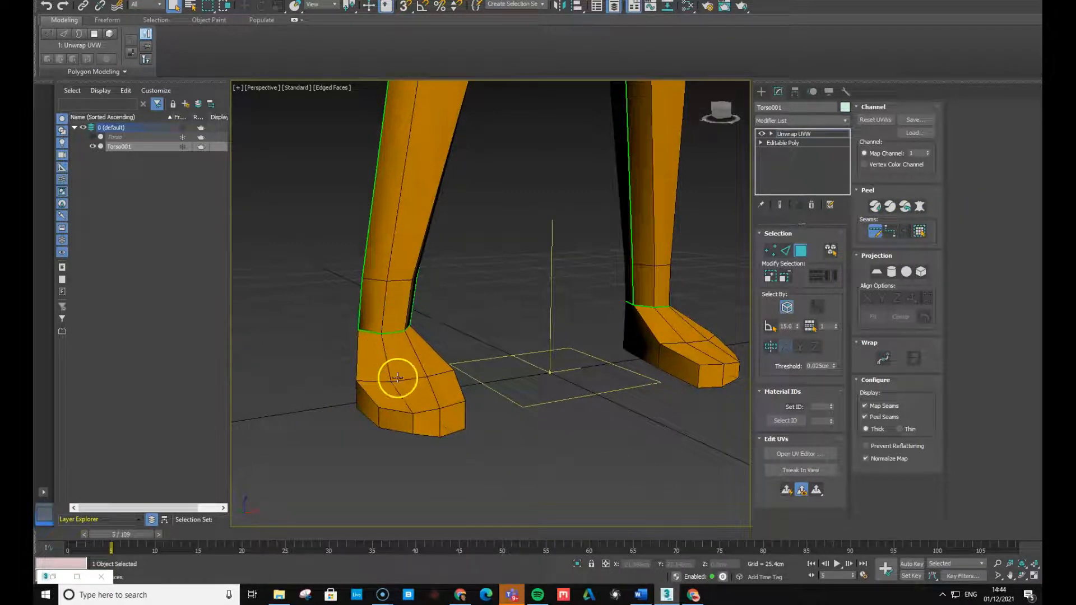
left_click(359, 351)
left_click(371, 397)
left_click(435, 411)
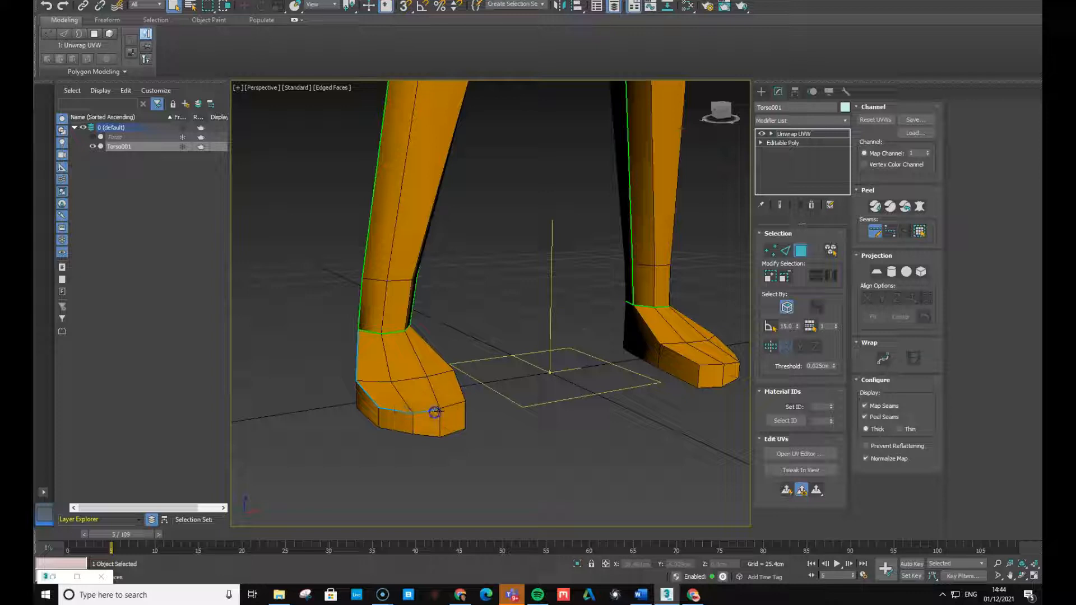
middle_click_drag(492, 402, 446, 413, "alt")
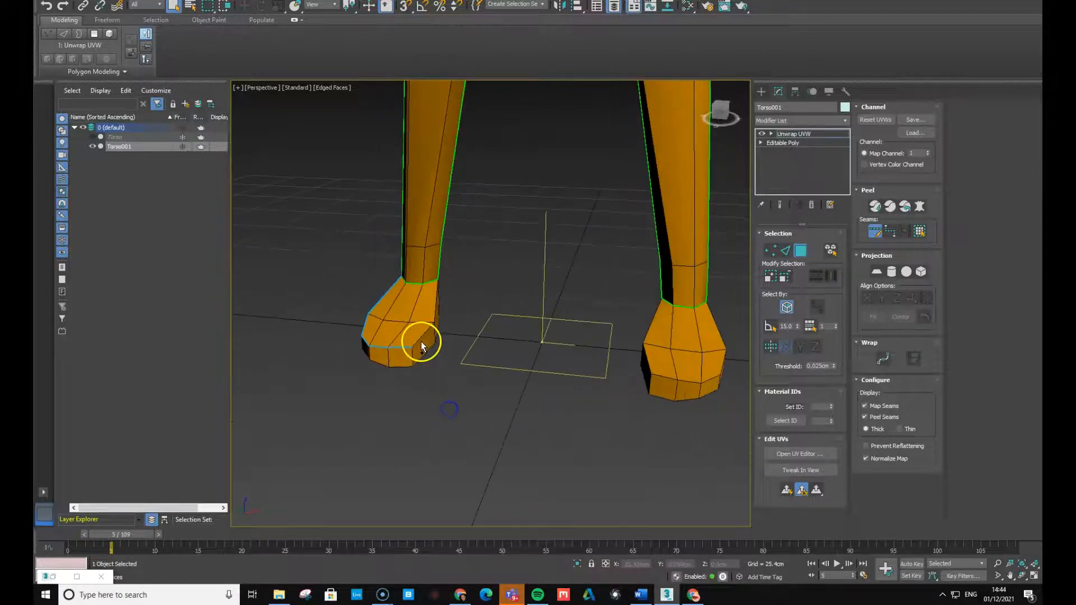
left_click(437, 306)
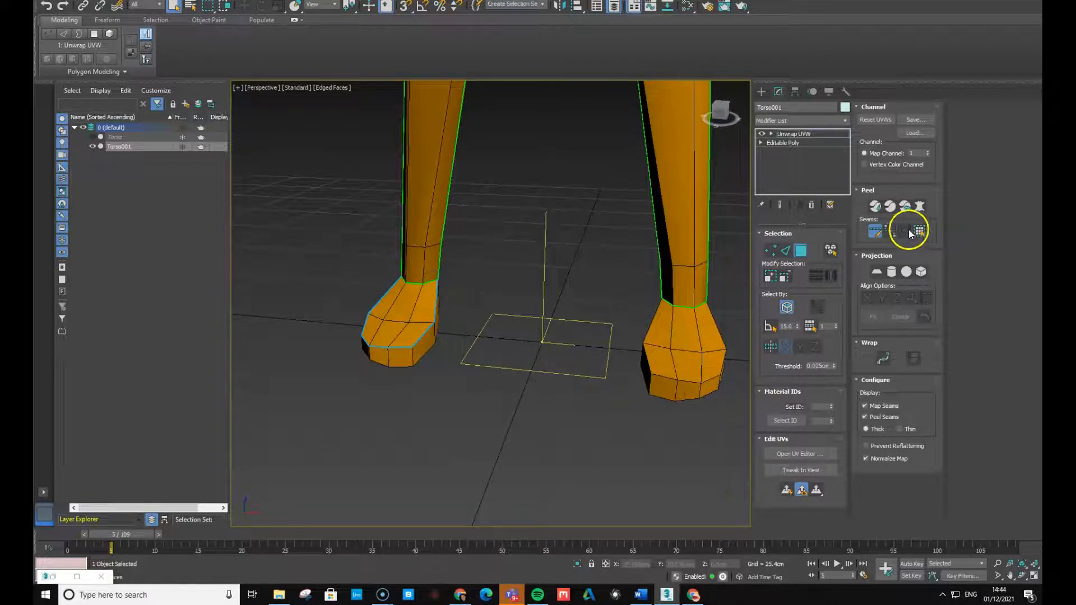
Add seams along the lower edge of the same foot, around the heel, sides and toes, to separate the sole
middle_click_drag(379, 361, 341, 345, "alt")
left_click(581, 321)
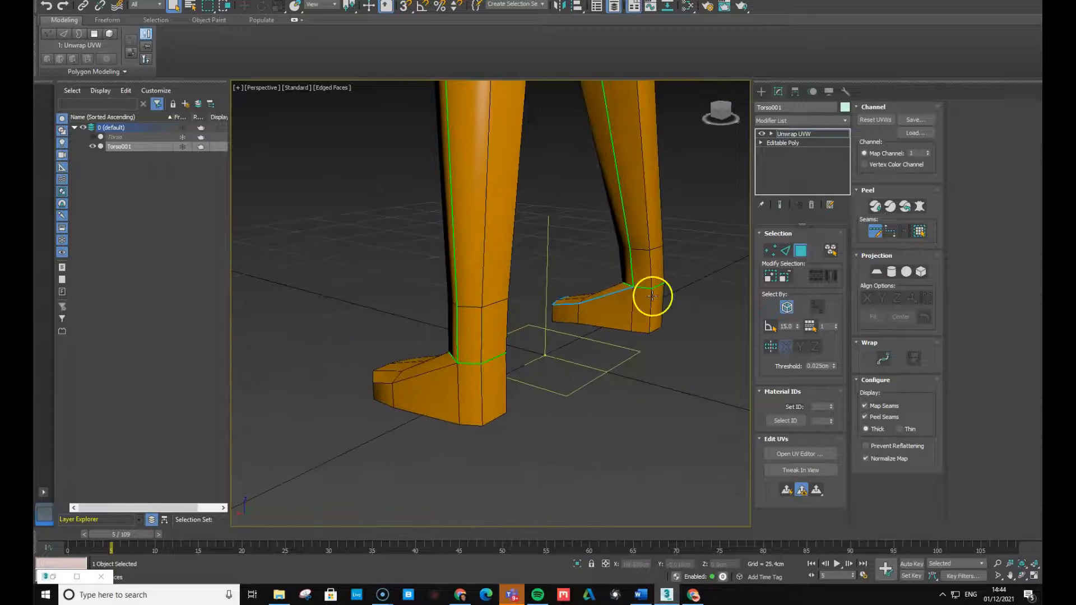
middle_click_drag(638, 344, 638, 345, "alt")
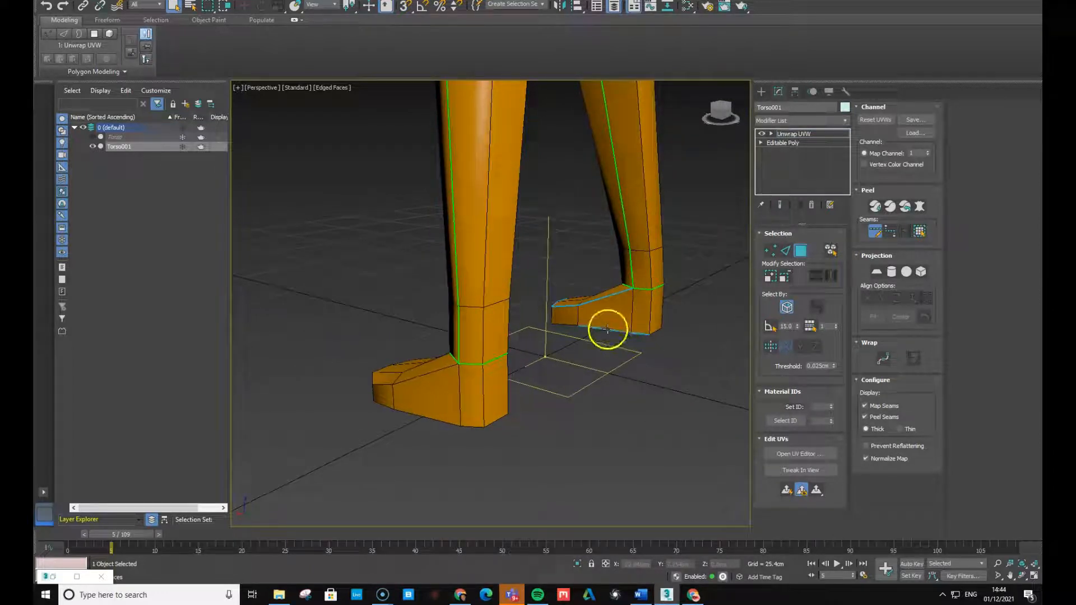
middle_click_drag(620, 329, 615, 341, "alt")
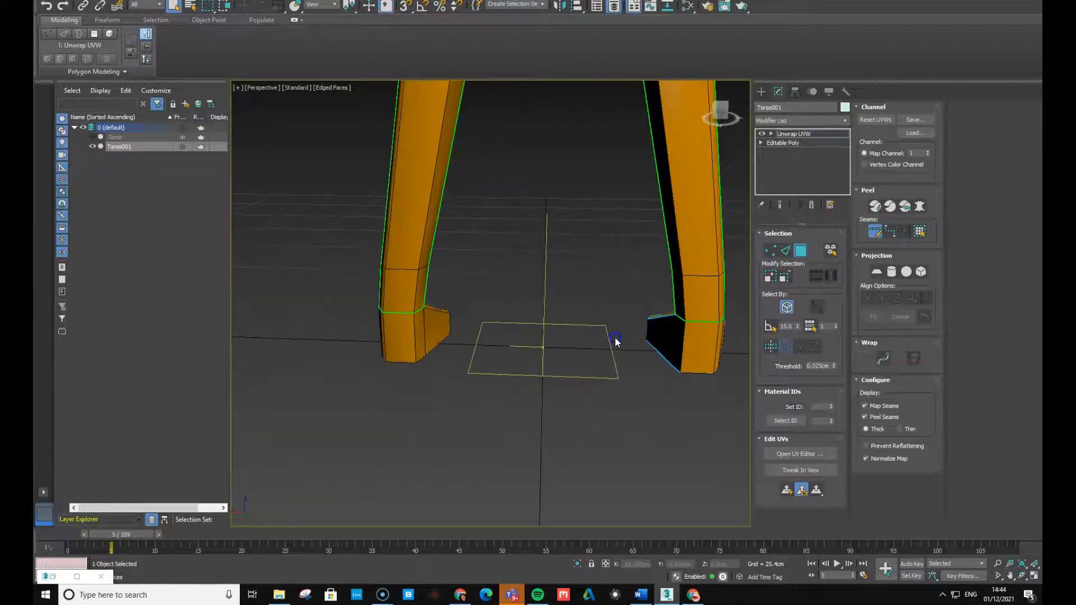
middle_click_drag(697, 372, 655, 439, "alt")
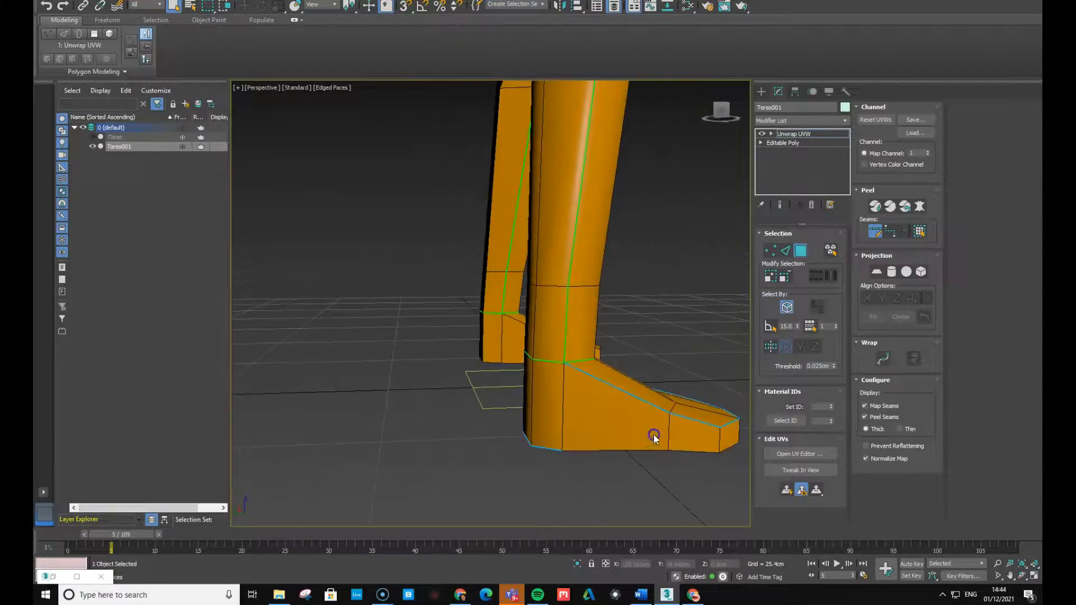
left_click(689, 451)
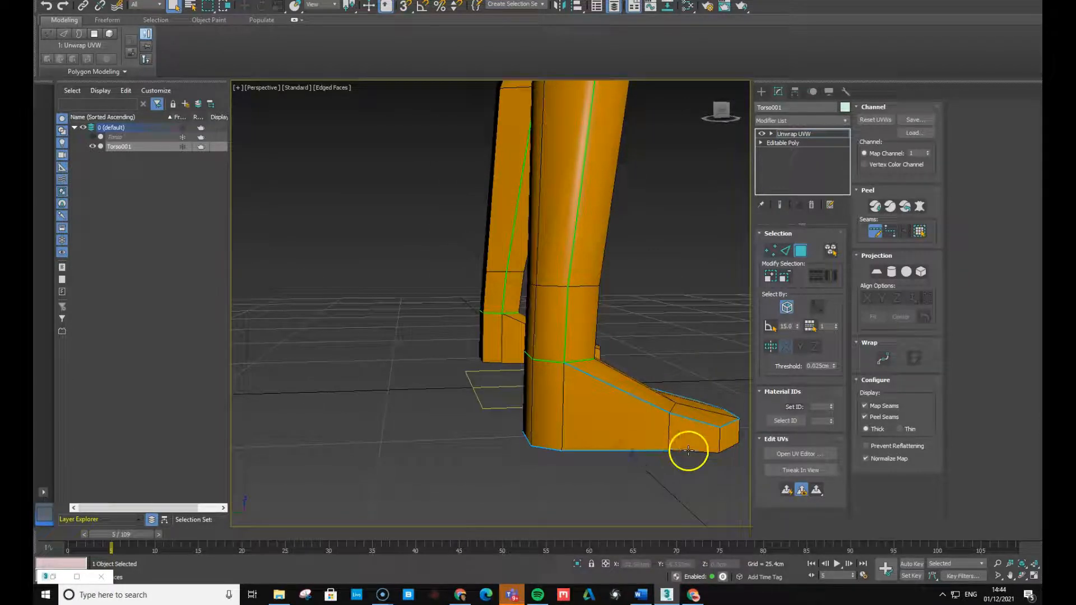
middle_click_drag(751, 459, 669, 459, "alt")
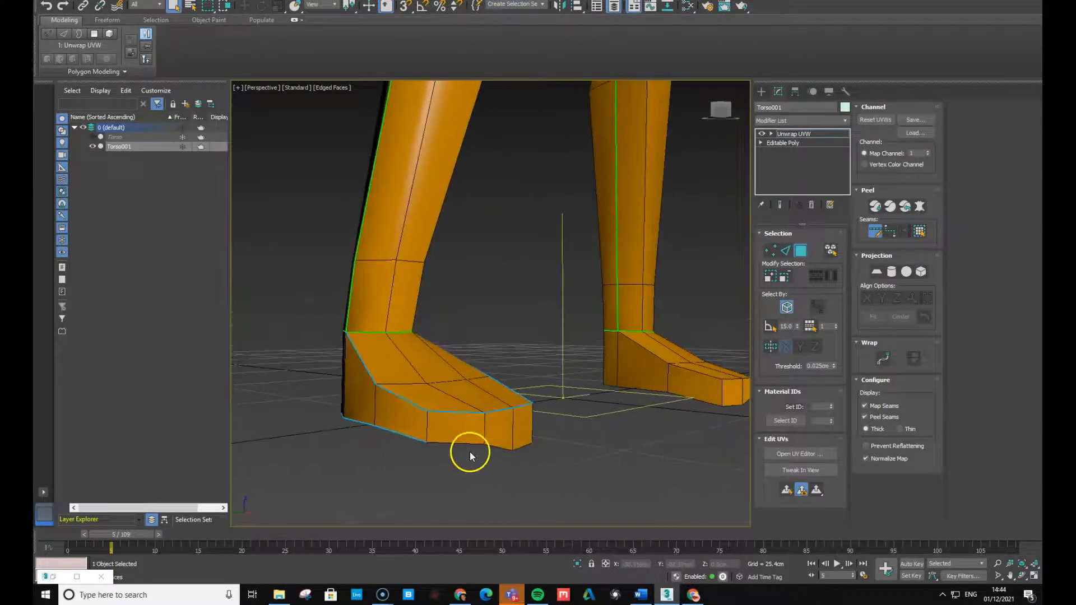
left_click(457, 444)
left_click(493, 446)
left_click(525, 447)
Select a face on top of the seamed foot and expand the selection to the seams
left_click(809, 251)
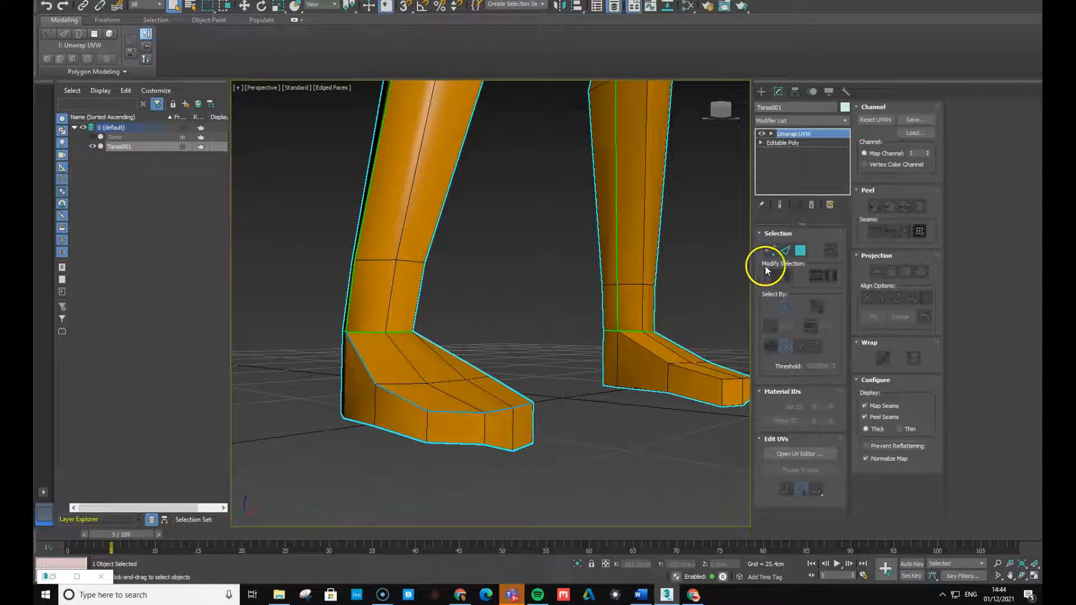
left_click(800, 254)
left_click(444, 377)
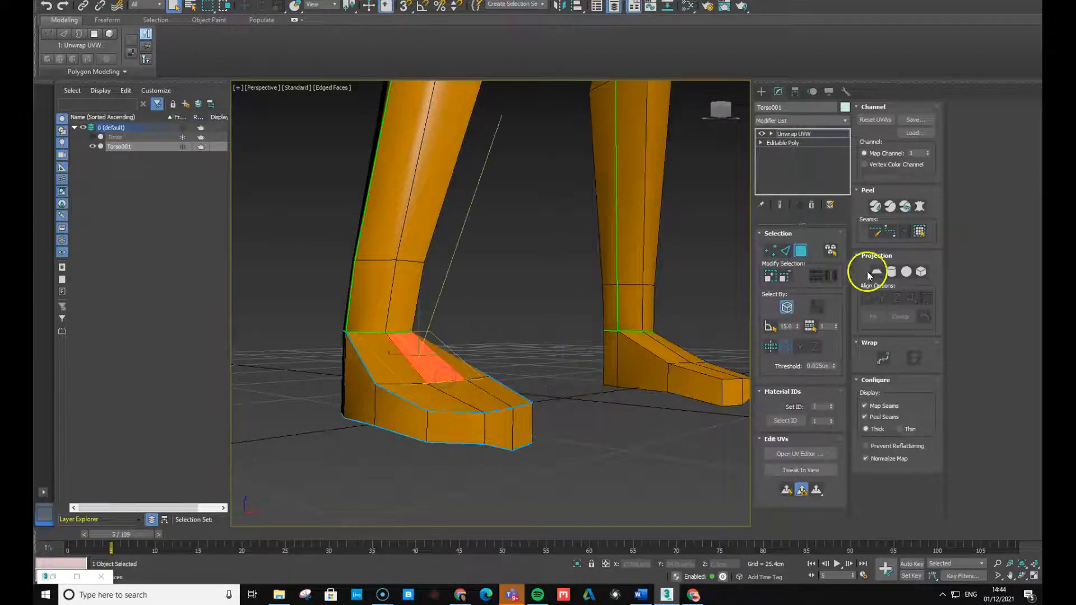
left_click(917, 232)
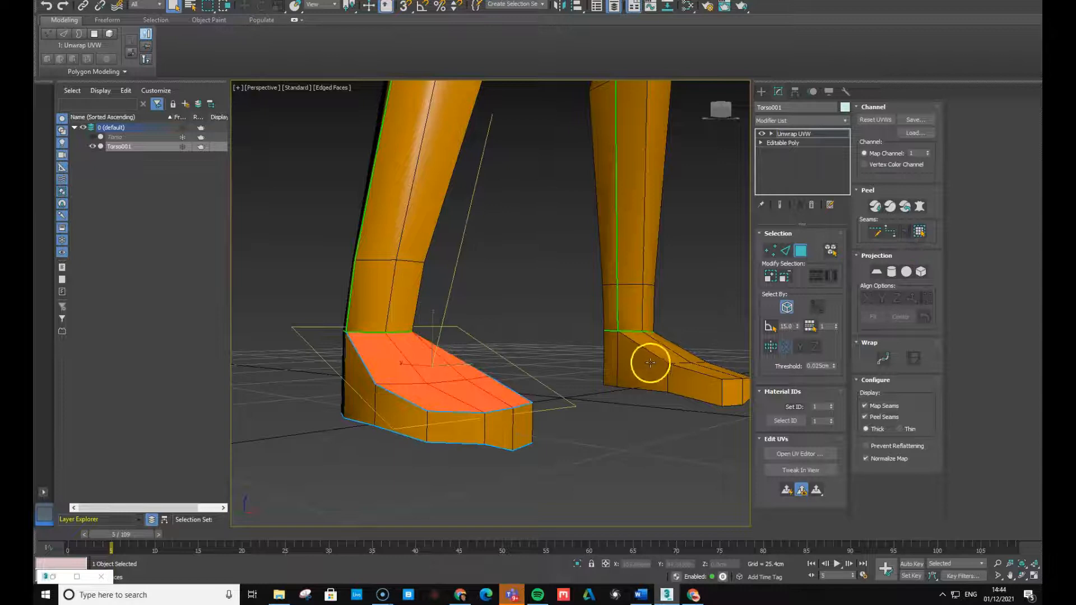
Planar-map the top of the foot aligned to Z, Quick Peel it and exit the projection
left_click(876, 271)
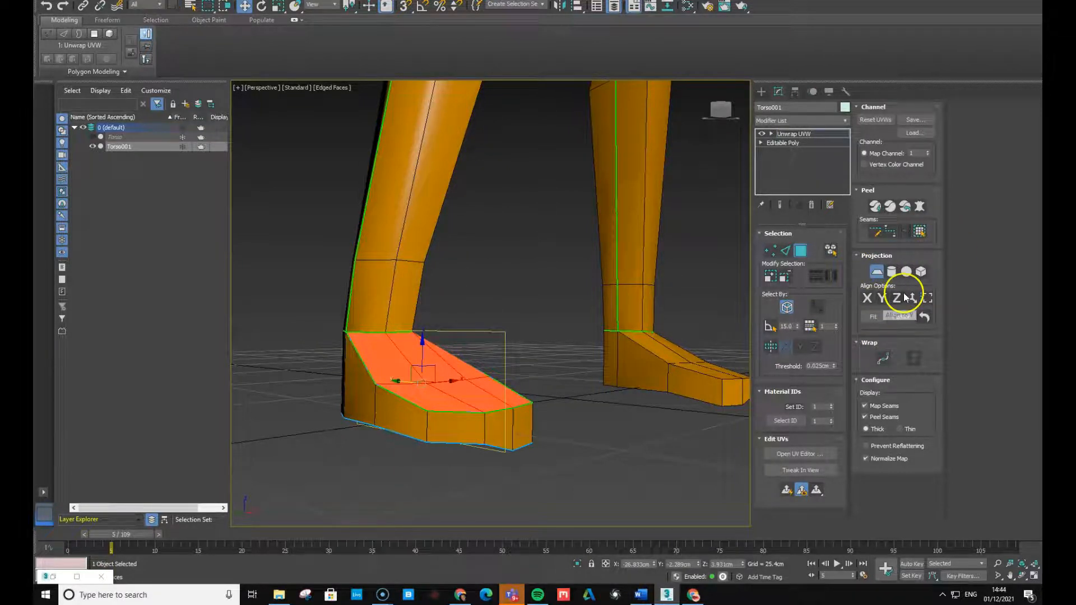
left_click(898, 297)
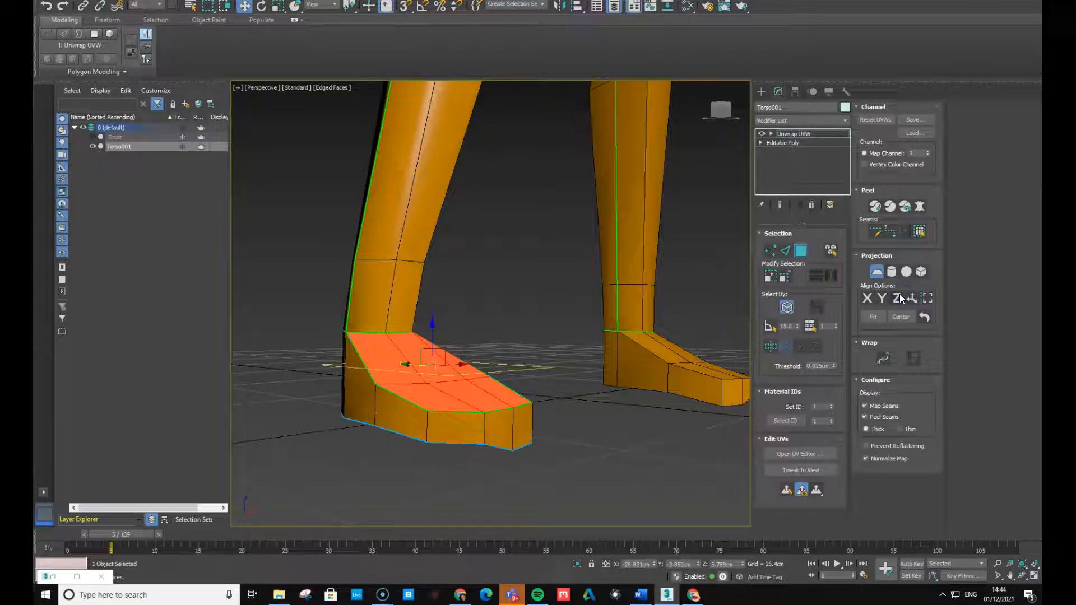
left_click(876, 206)
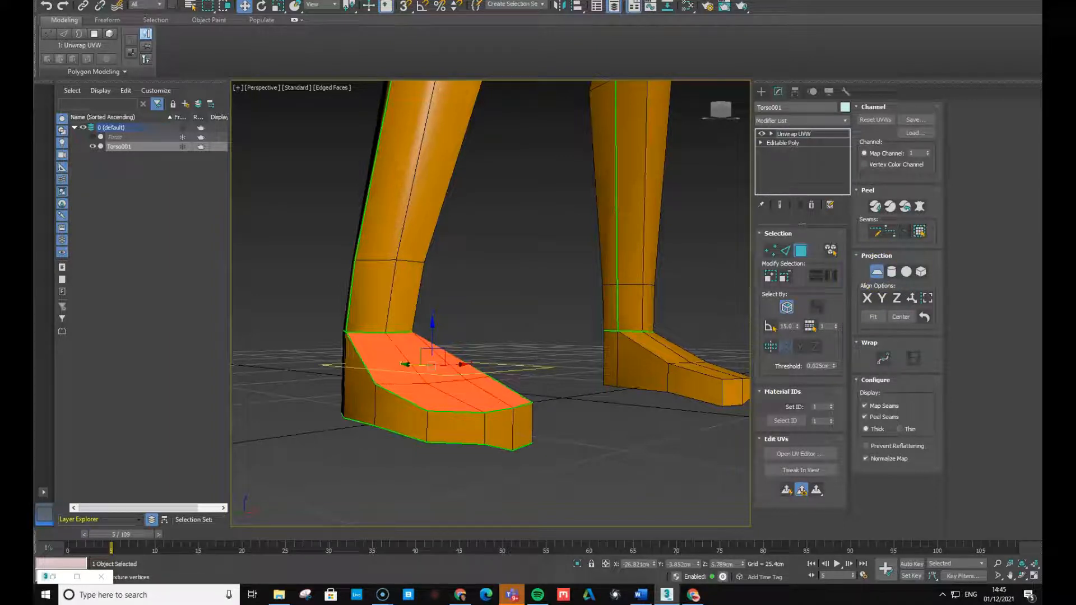
left_click(881, 277)
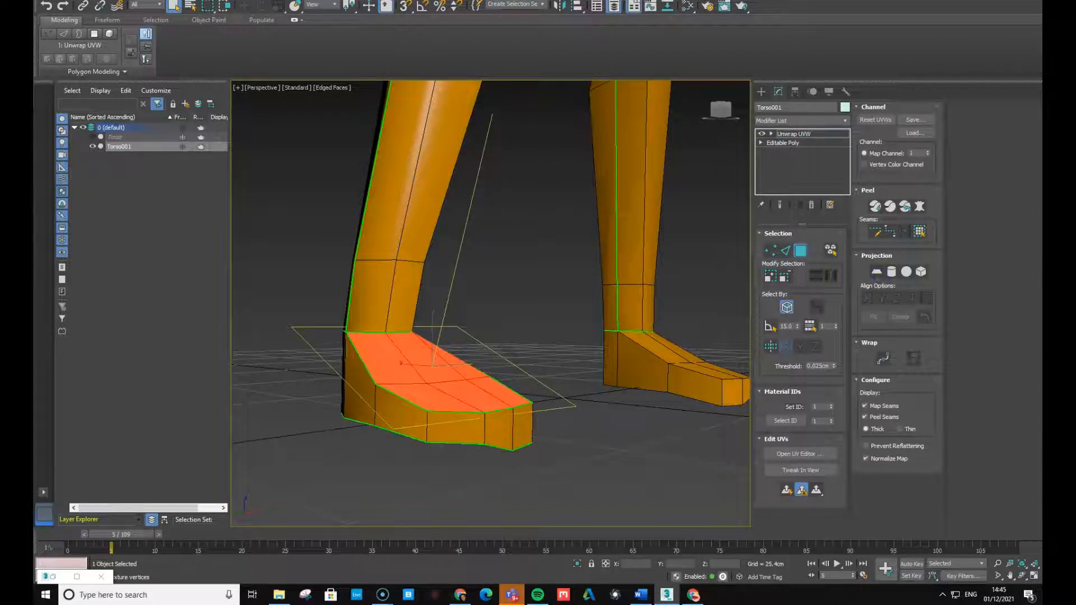
Bring the UV editor into view, position the foot-top shell outside the UV tile clear of the other shells, and clear the selection
left_click_drag(1042, 280, 593, 150)
left_click(362, 171)
left_click_drag(365, 334, 401, 337)
left_click_drag(512, 150, 723, 119)
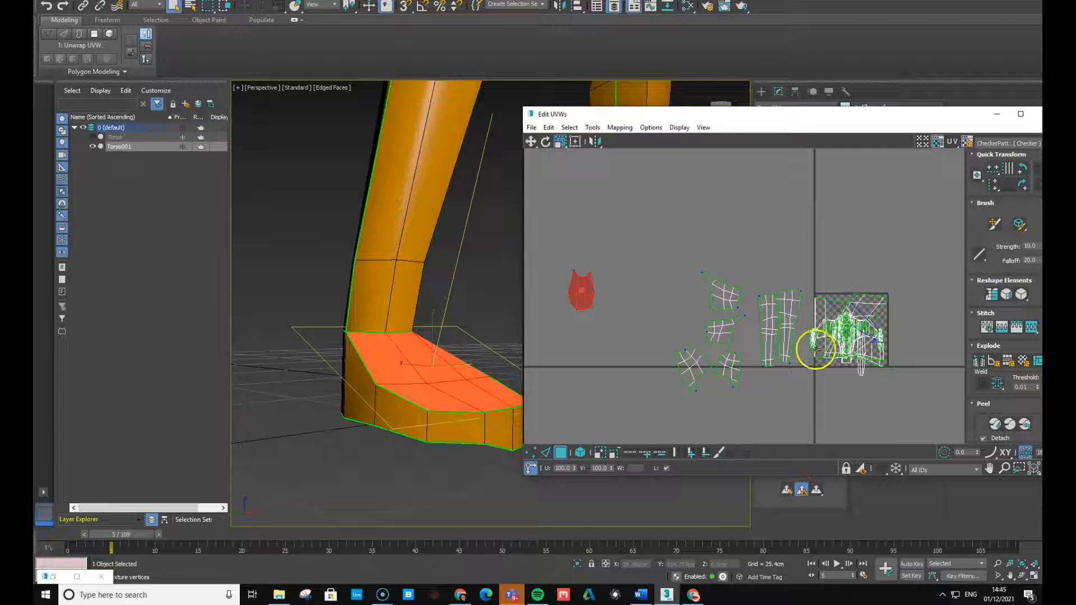
left_click_drag(833, 119, 1042, 119)
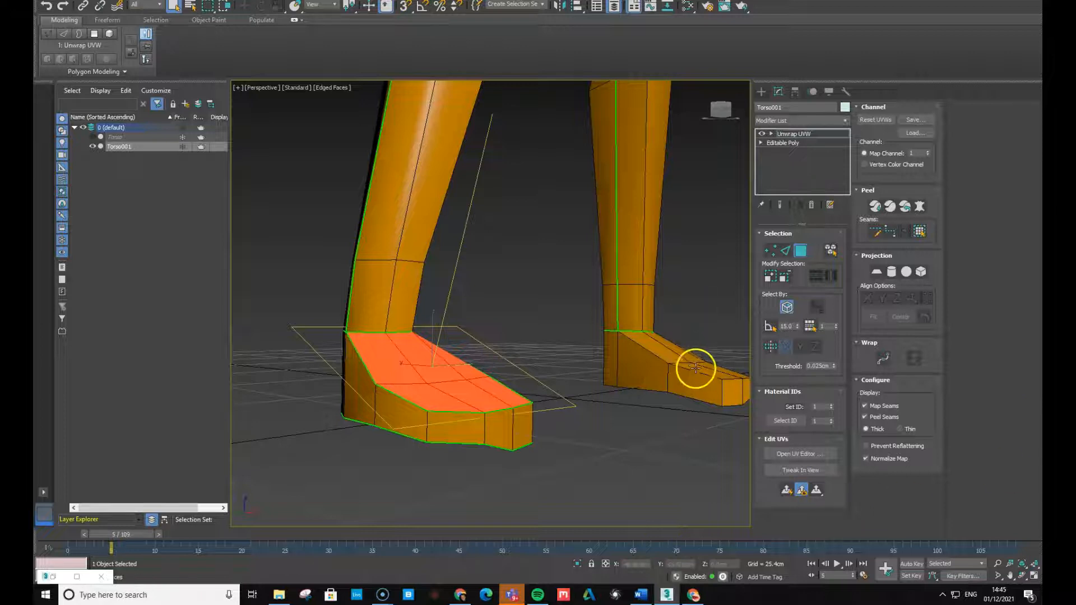
left_click(632, 457)
Review the seams on the whole character and the arrangement of all shells in the UV editor
key("ctrl+a")
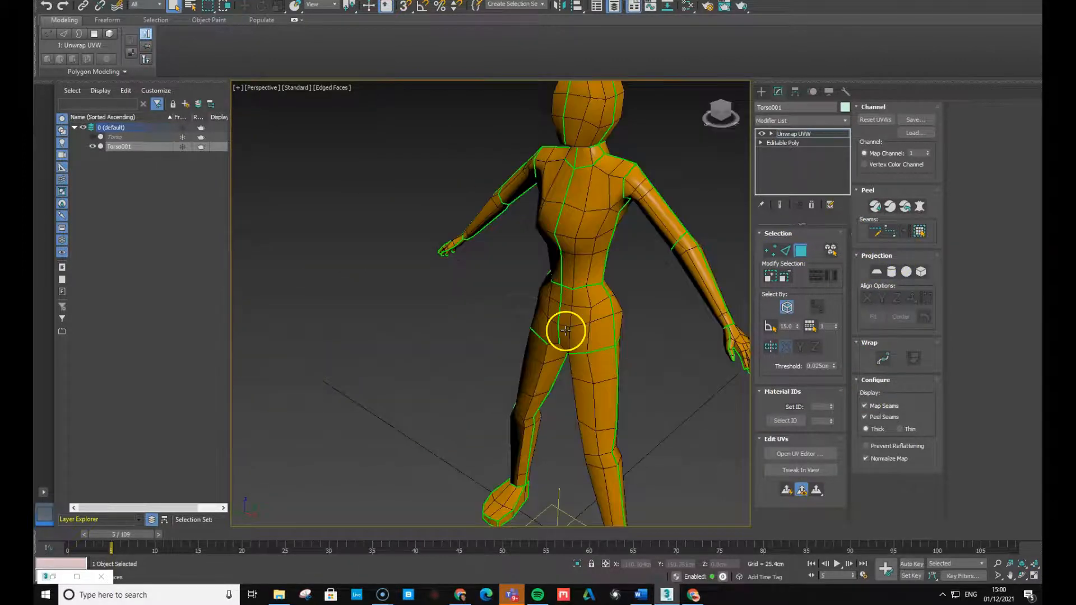
middle_click_drag(565, 331, 612, 331, "alt")
middle_click_drag(604, 265, 522, 348)
left_click_drag(1042, 219, 500, 109)
scroll(501, 313, "up", 2)
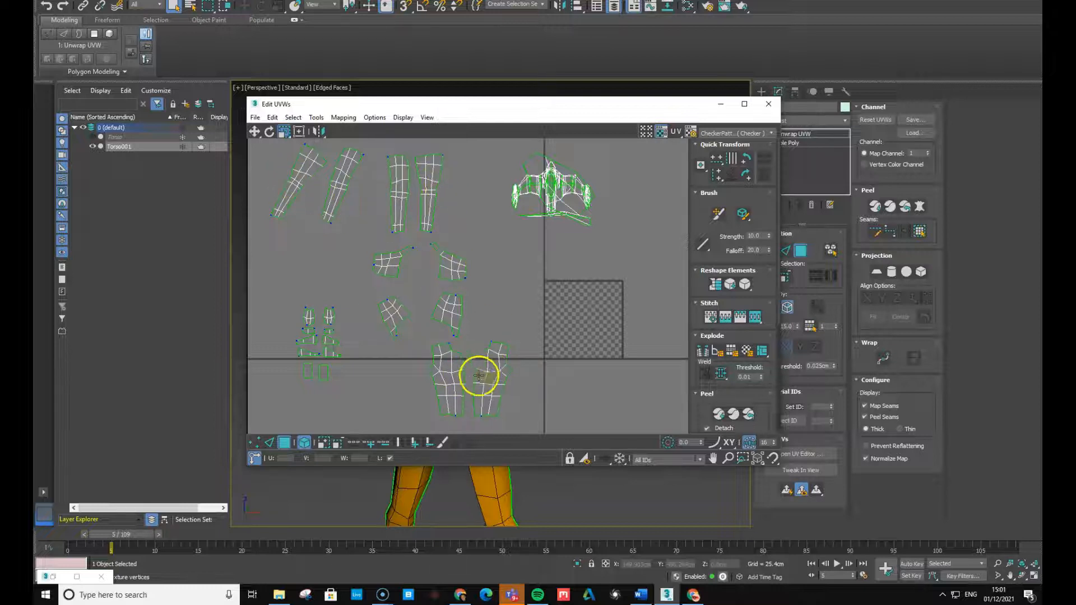
left_click_drag(480, 106, 1042, 185)
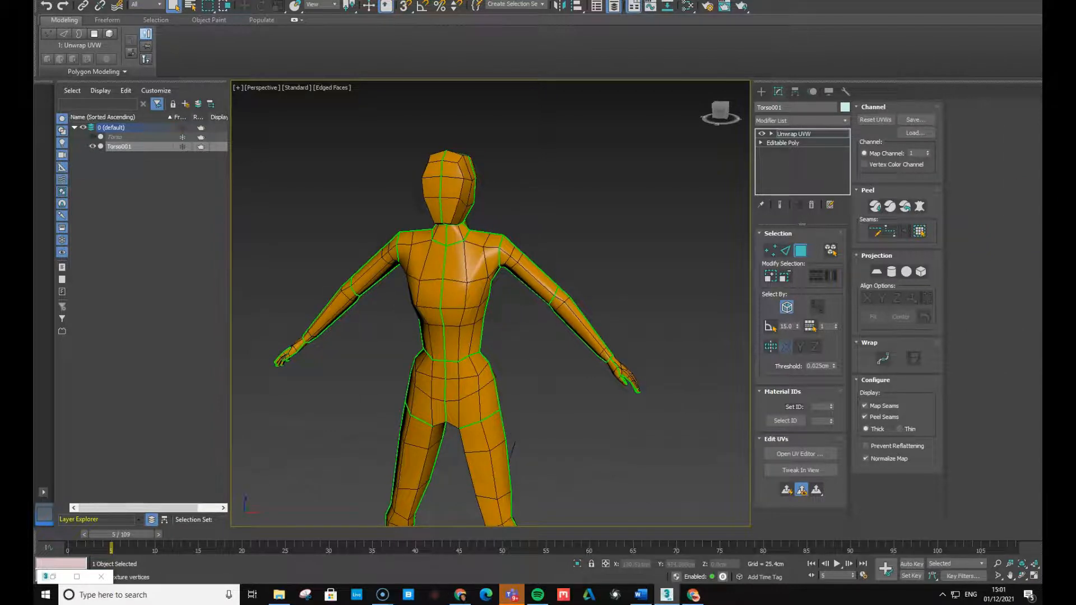
Select the right-hand neck section up to its seams and apply a planar projection to it
left_click_drag(1042, 143, 868, 50)
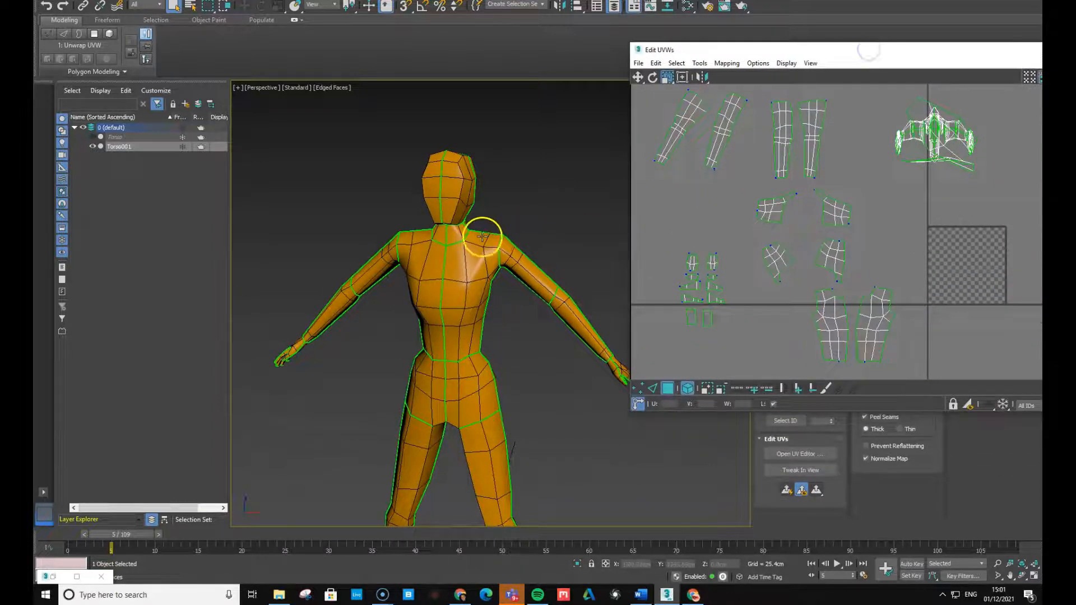
left_click(452, 233)
left_click_drag(858, 53, 220, 275)
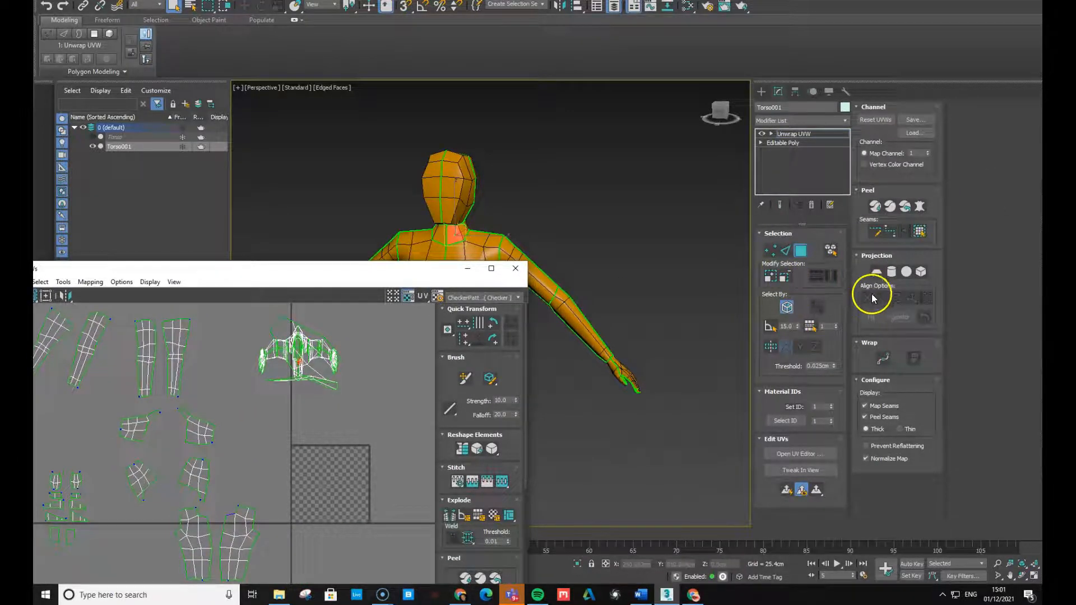
left_click(923, 233)
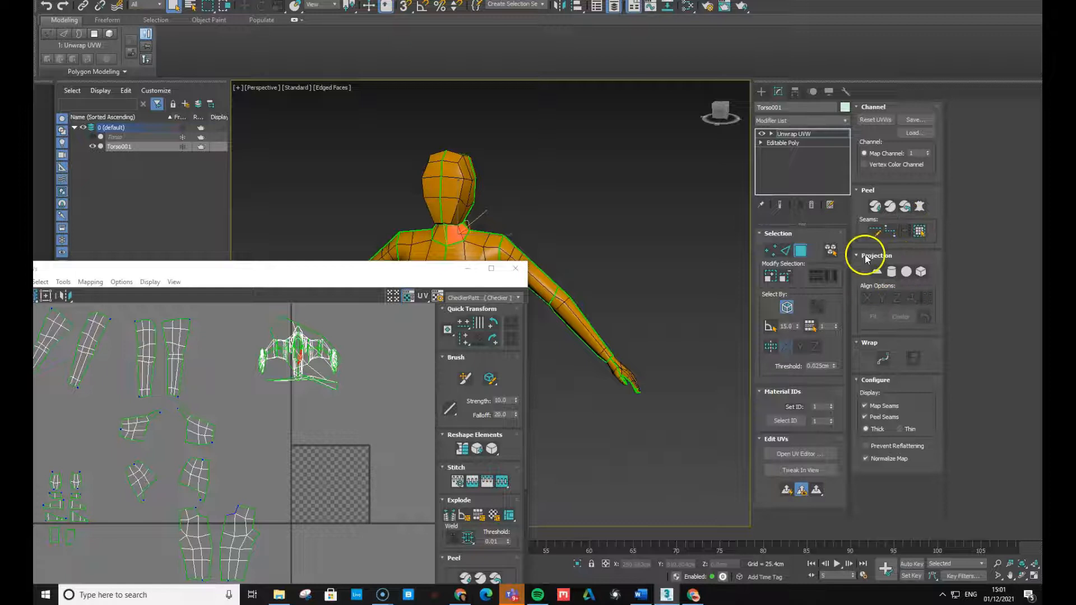
left_click(876, 271)
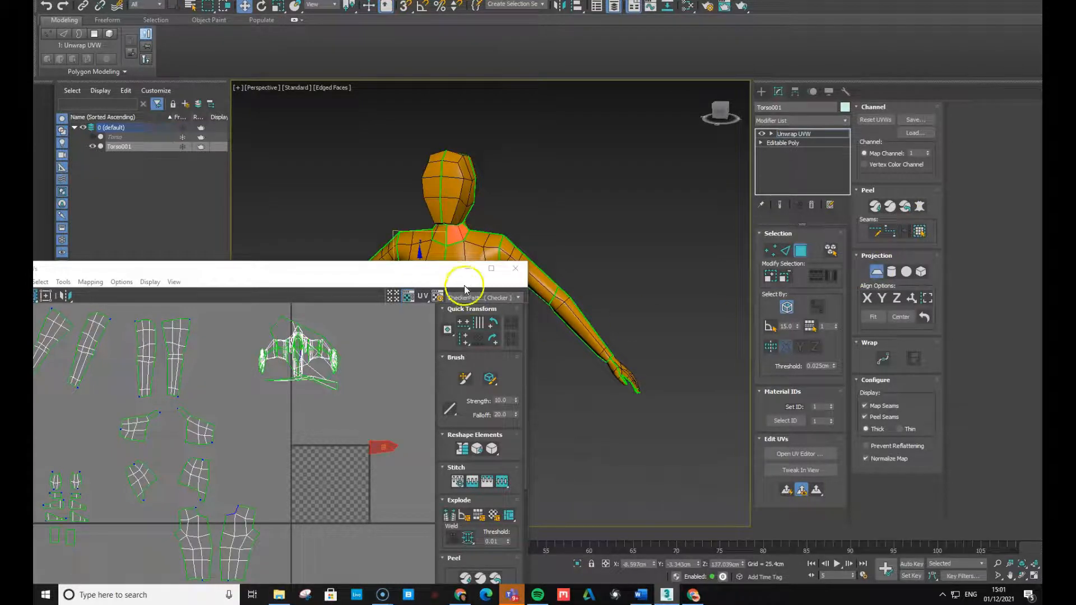
Align the right-hand neck section's planar projection to Y, fit it, and unfold the piece with Quick Peel
left_click_drag(377, 273, 175, 264)
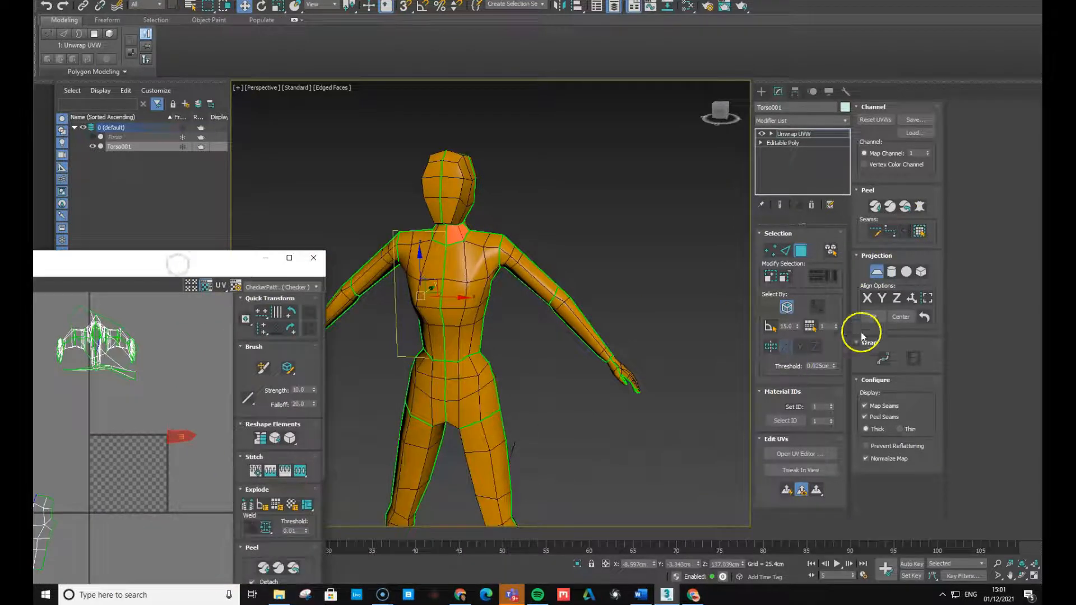
left_click(882, 298)
left_click(873, 318)
left_click(875, 207)
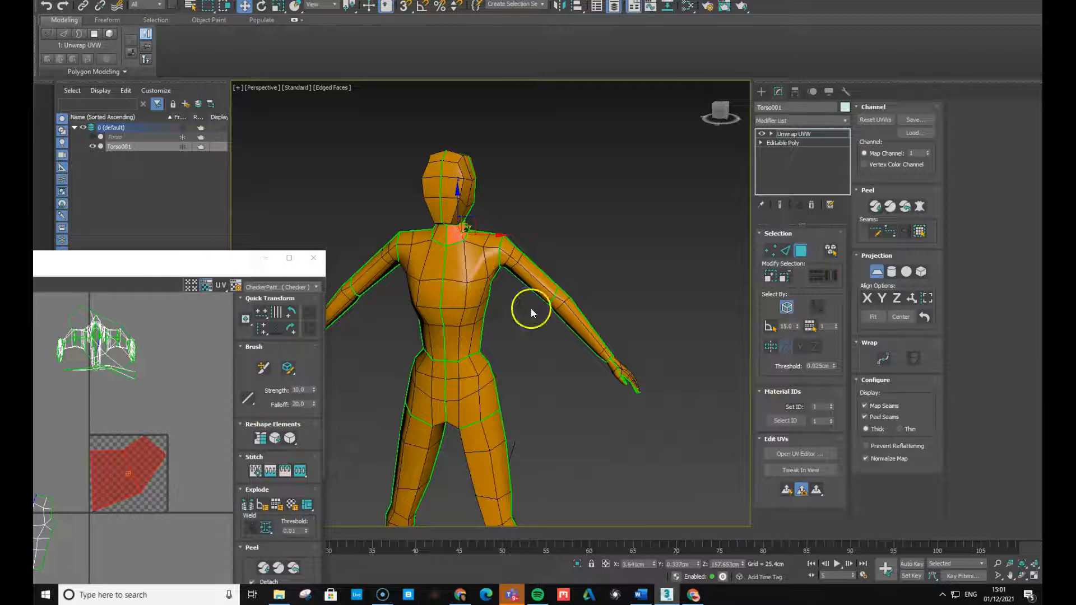
left_click(876, 274)
Scale down the right-hand neck UV shell and move it out of the checkered tile, below the unmapped body UVs
left_click_drag(173, 262, 228, 175)
left_click_drag(168, 385, 137, 470)
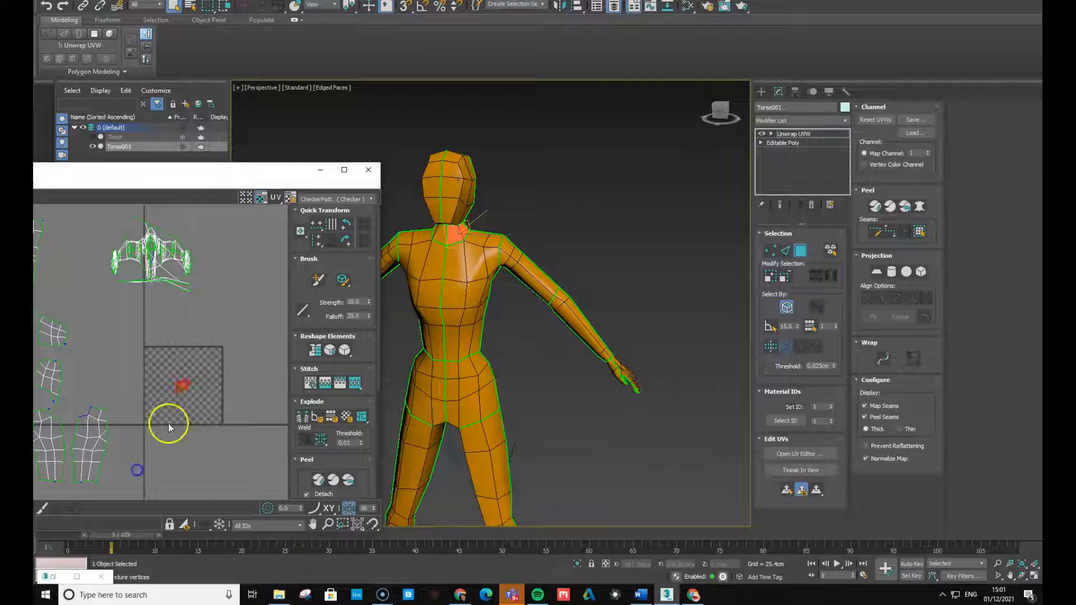
left_click_drag(173, 396, 104, 315)
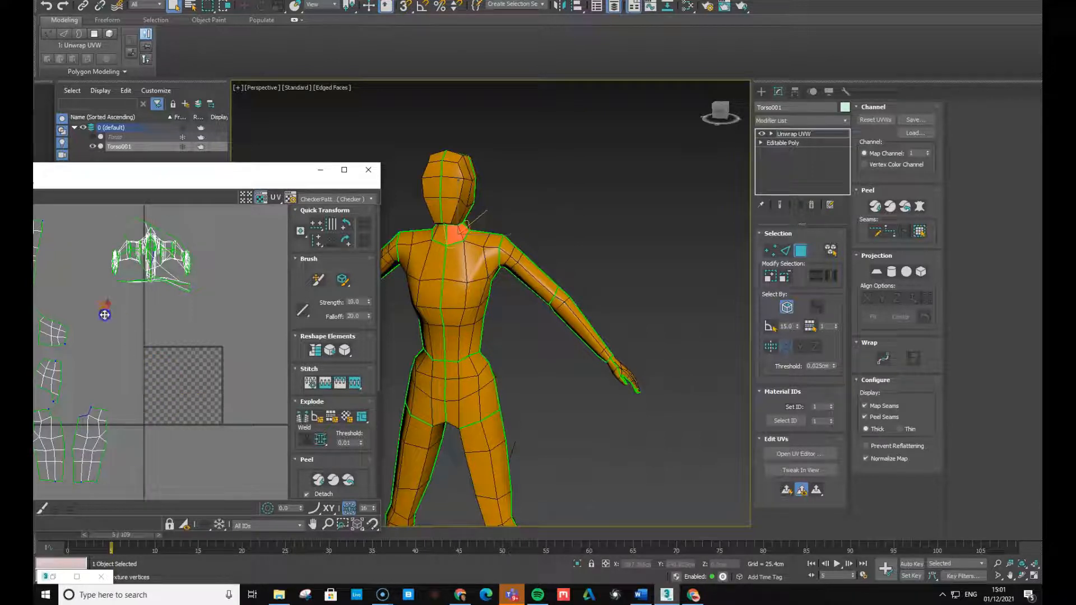
Select the left-hand neck section up to its seams, planar map it along Y, and Quick Peel it
left_click(438, 234)
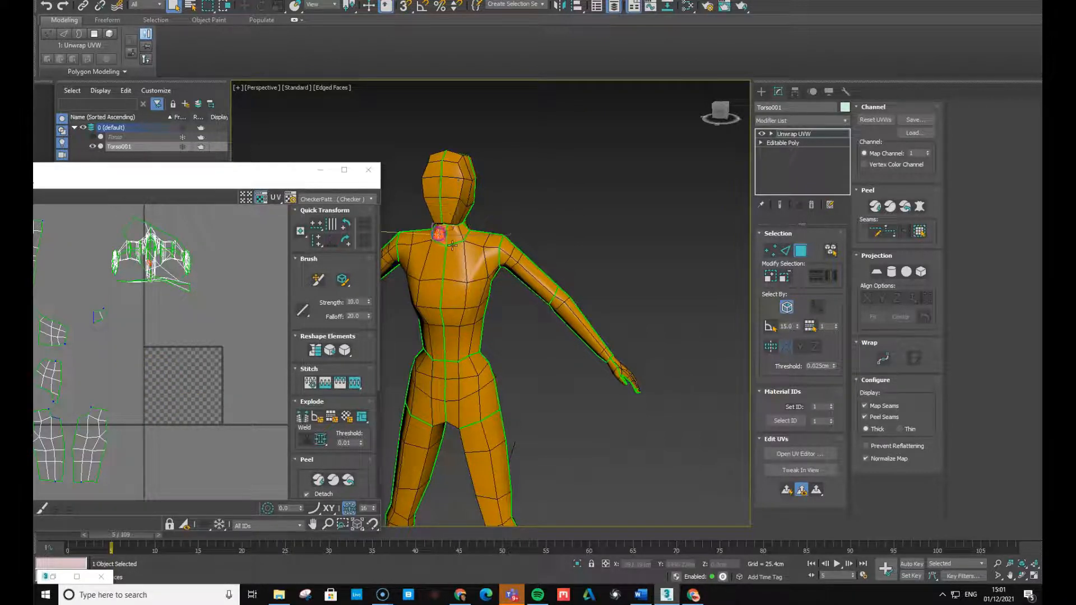
left_click(919, 231)
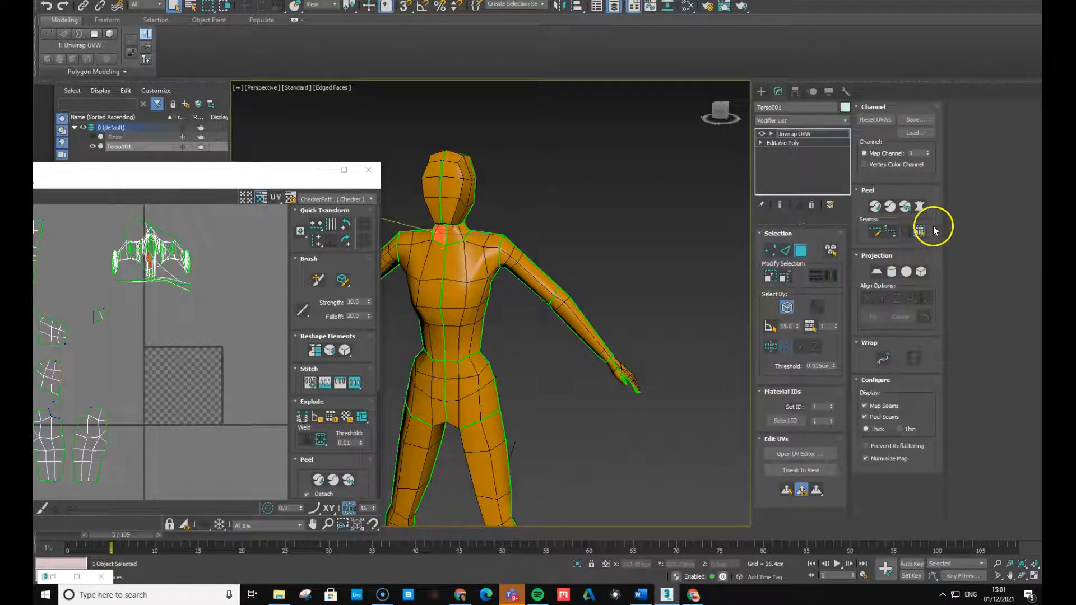
left_click(876, 272)
left_click(882, 300)
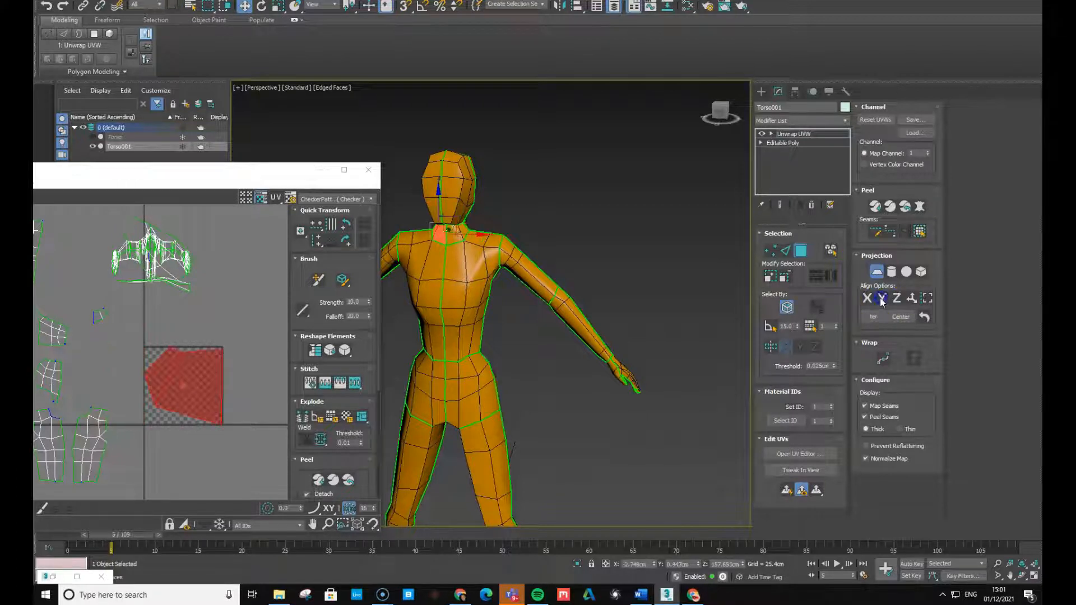
left_click(875, 206)
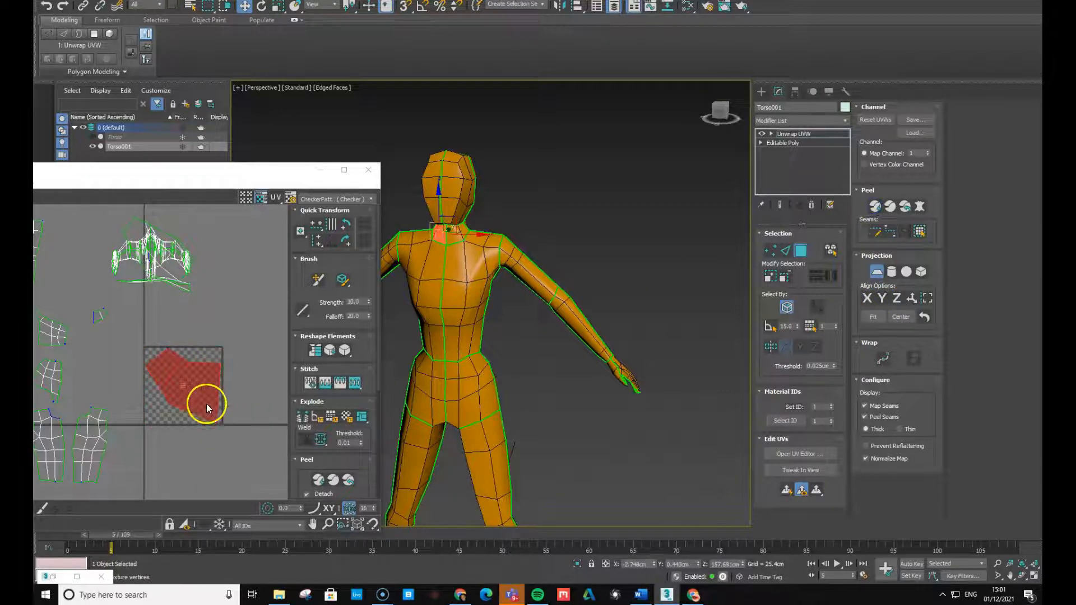
left_click(876, 272)
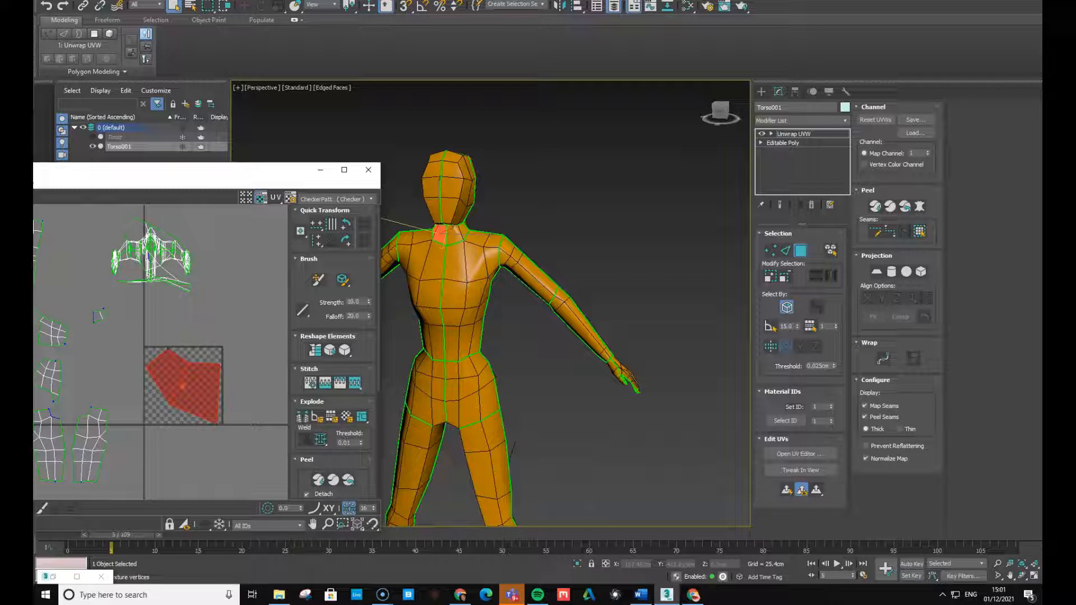
Scale down the left-hand neck UV shell and place it beside the other neck shell
left_click_drag(219, 387, 175, 434)
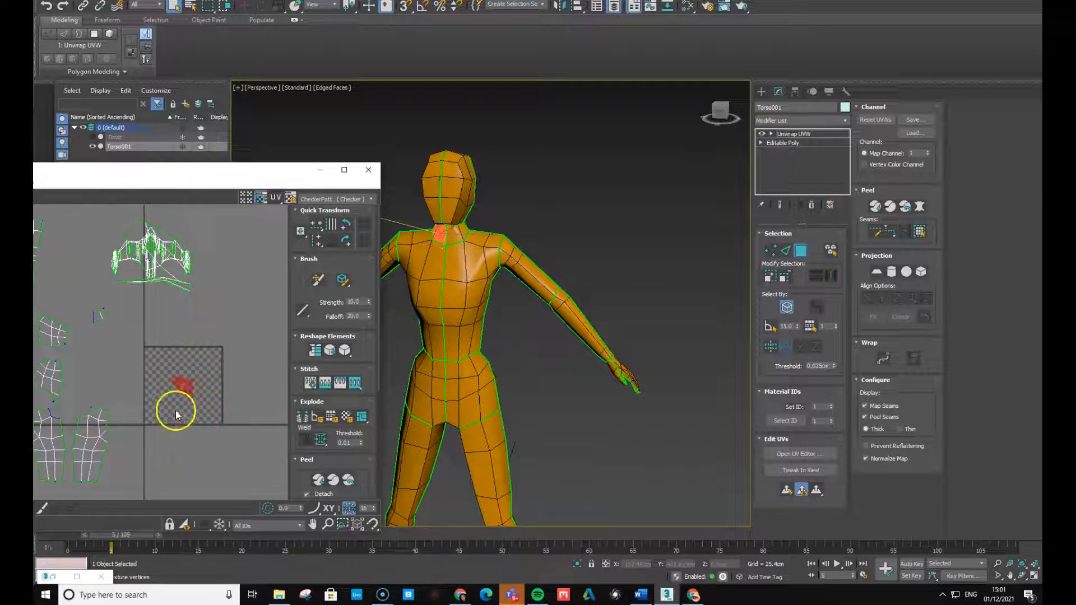
left_click_drag(179, 386, 79, 316)
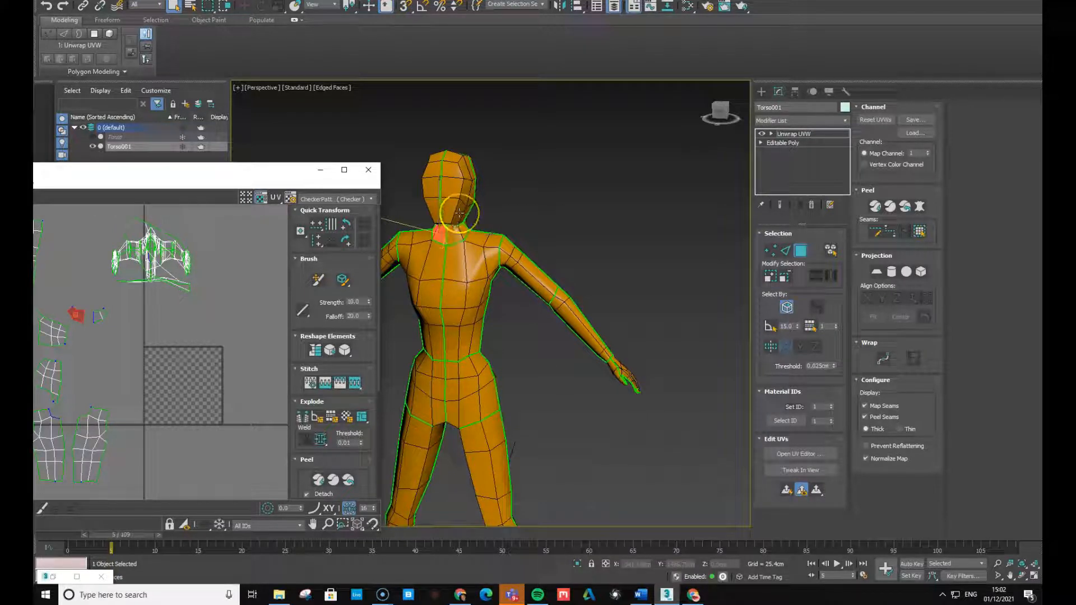
Select the right-hand upper arm section up to its seams and planar map it along Y
left_click(510, 263)
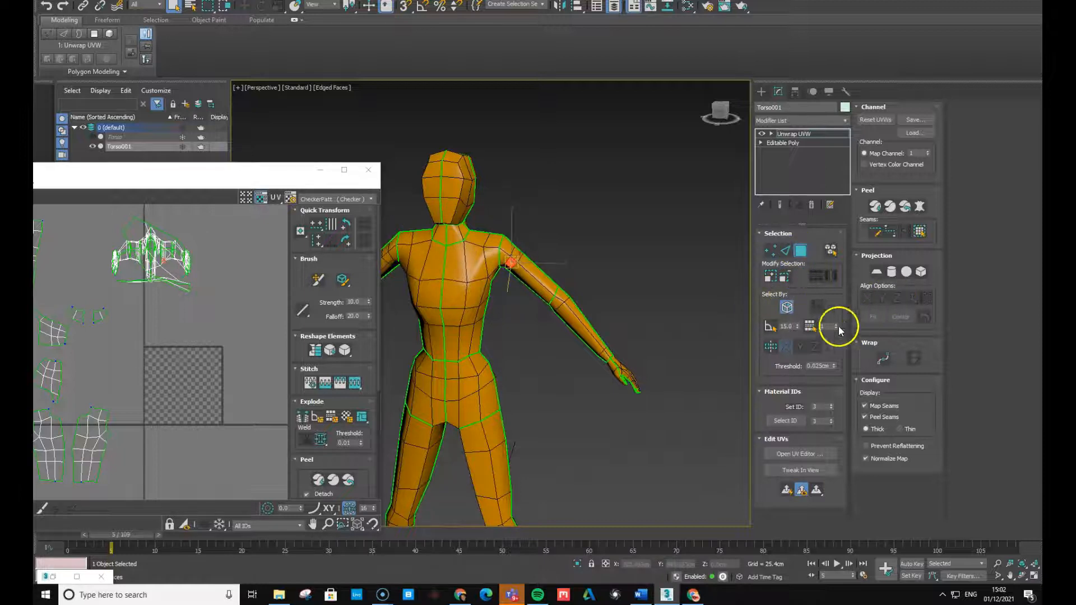
left_click(922, 236)
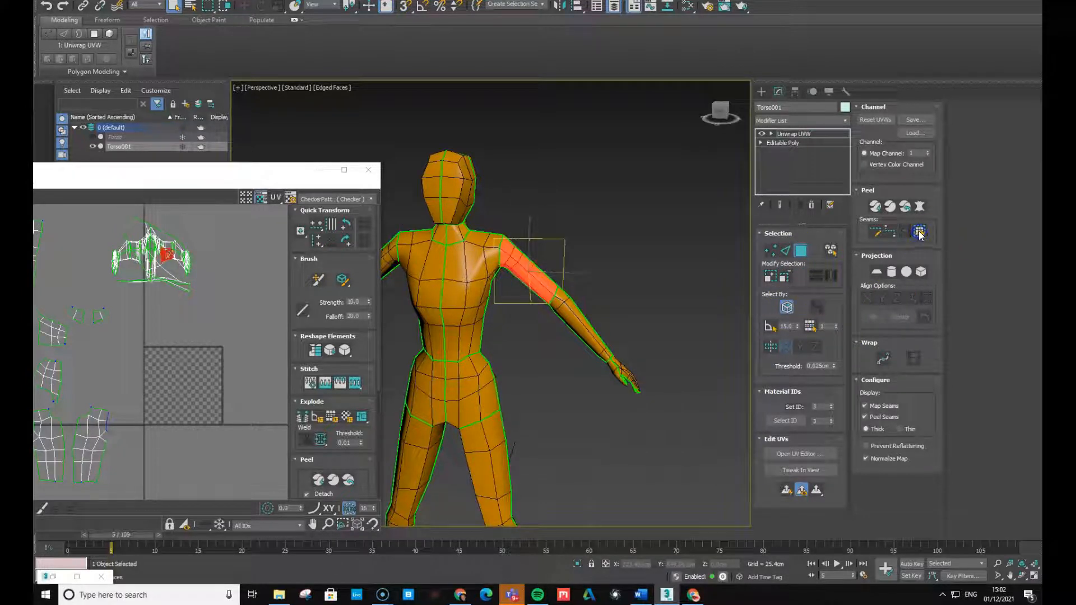
left_click(878, 273)
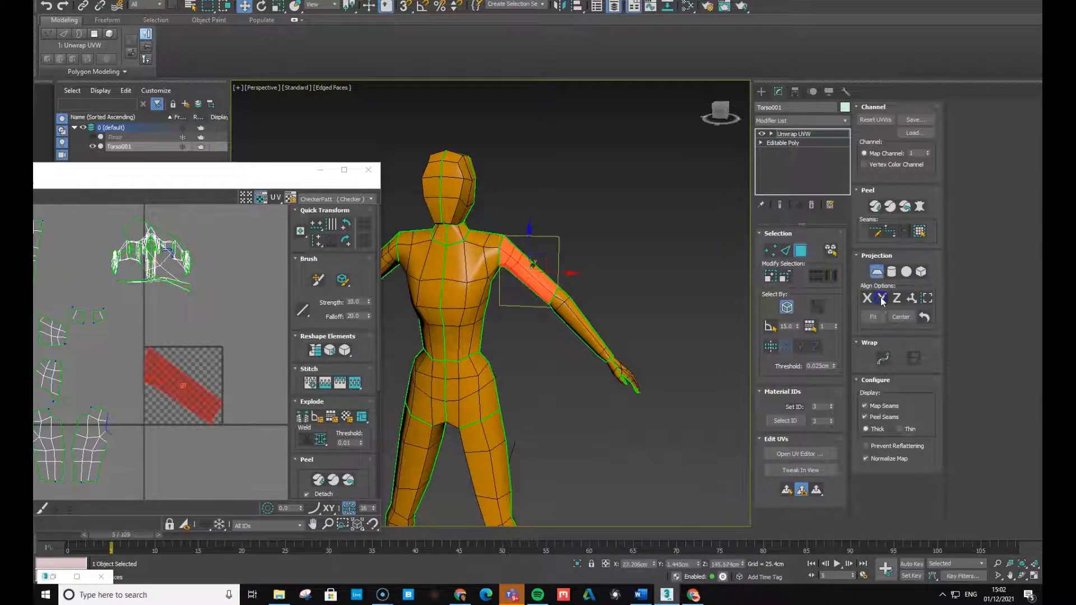
Try Quick Peel on the upper arm section, renewing its Y-aligned planar projection between attempts
left_click(876, 207)
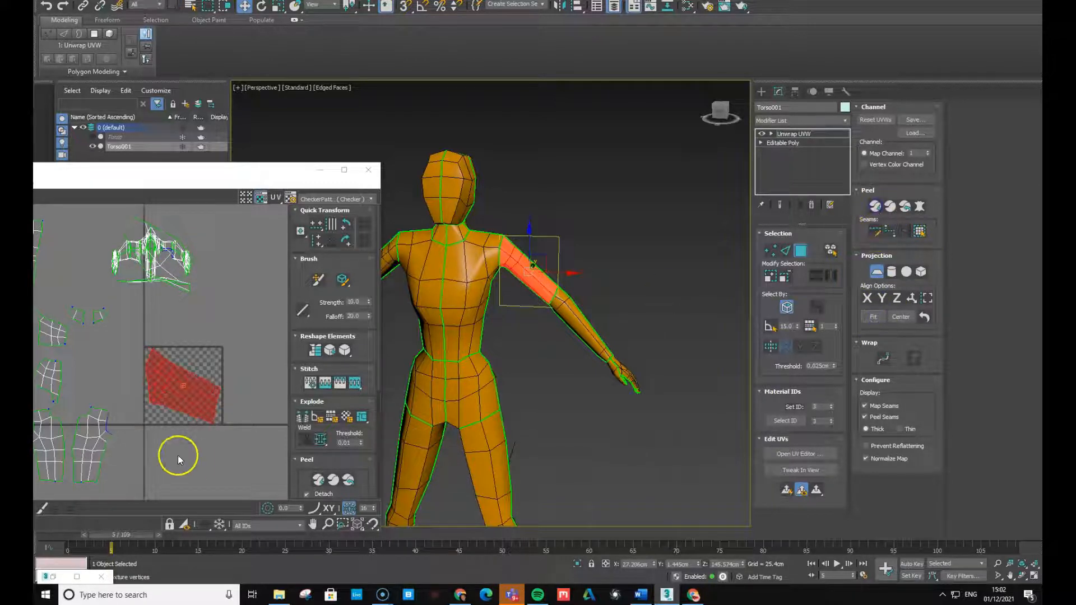
left_click(876, 207)
left_click(876, 273)
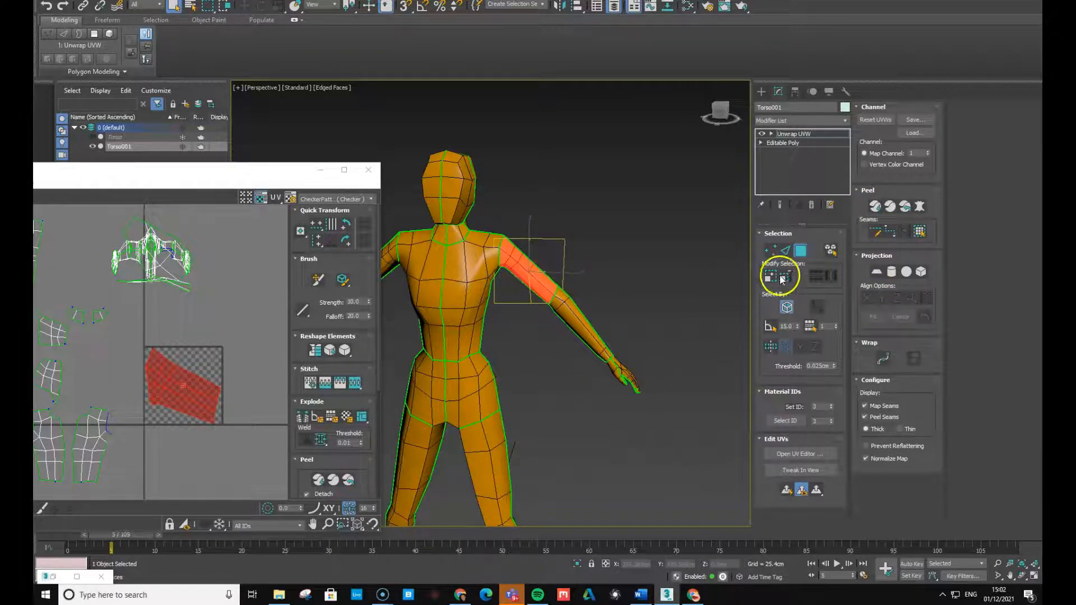
left_click(877, 271)
left_click(885, 300)
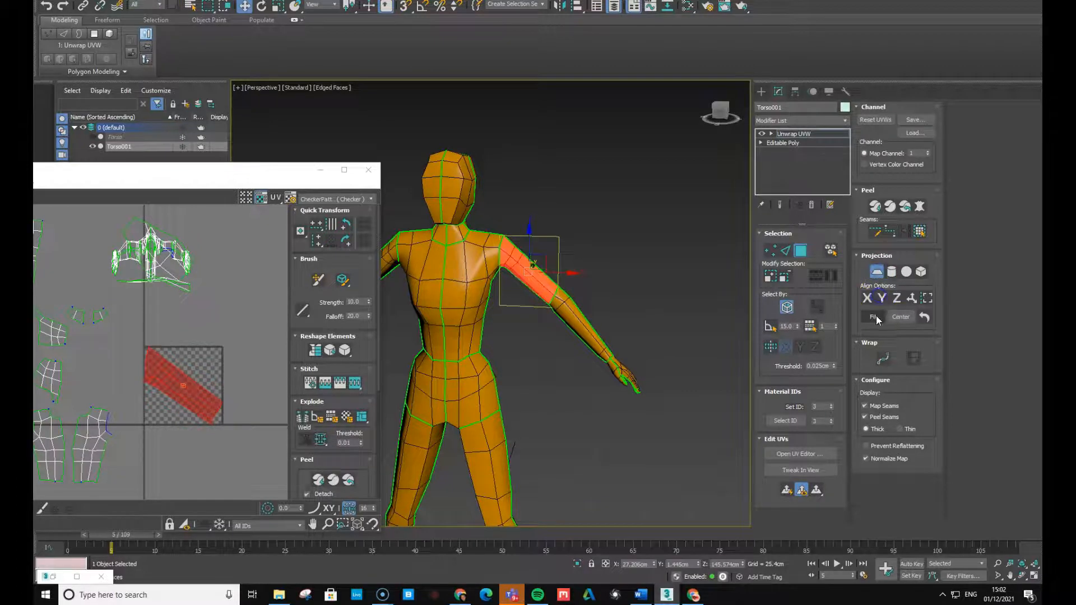
middle_click_drag(589, 321, 551, 328, "alt")
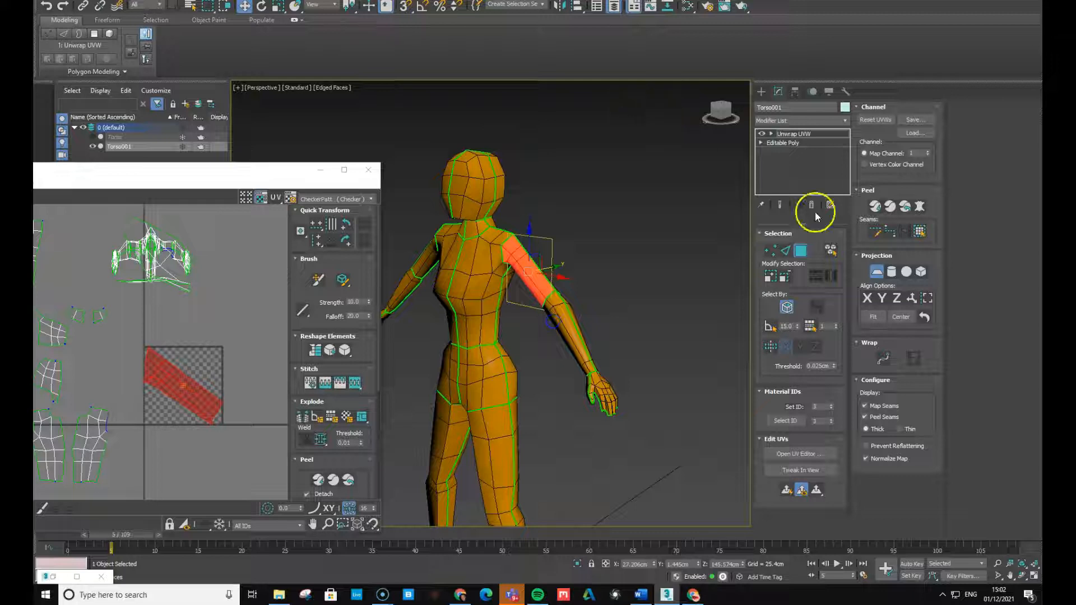
left_click(876, 206)
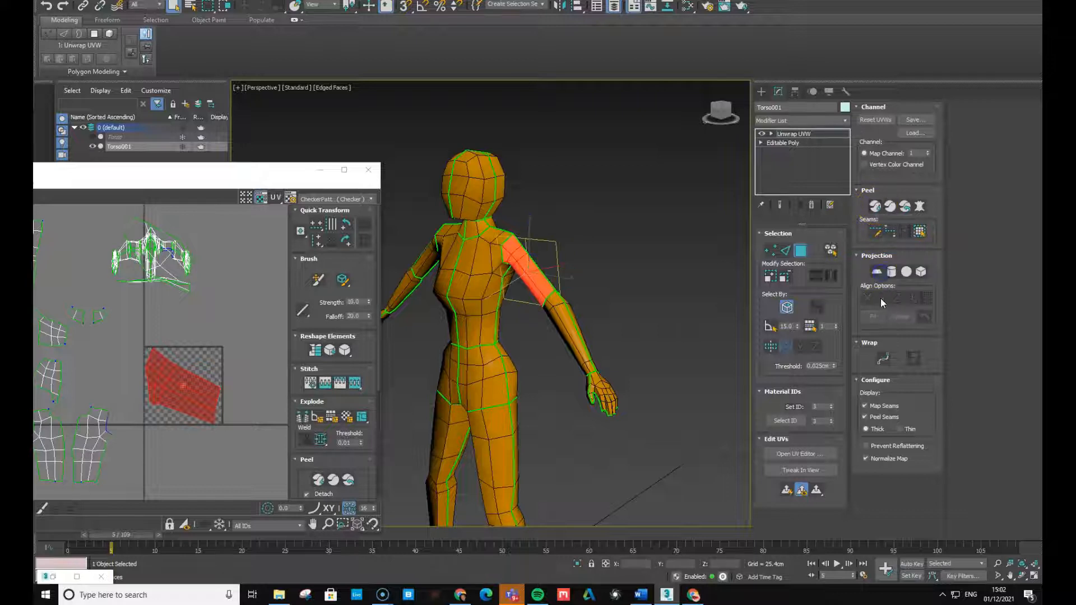
Reapply the planar projection to the upper arm, then place its scaled-down UV shell above the checkered tile
left_click(877, 273)
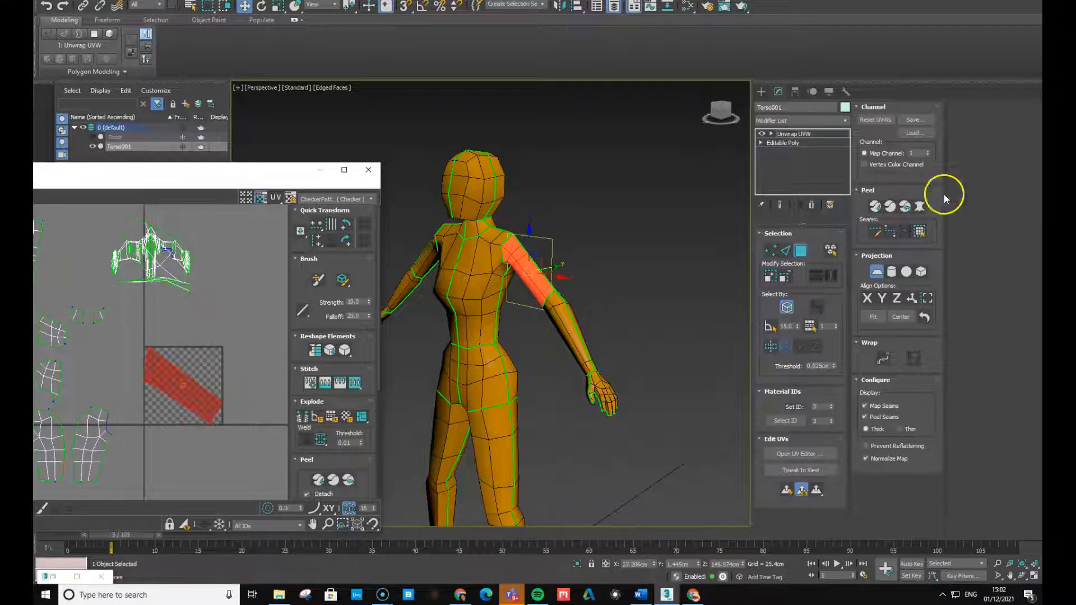
left_click(878, 275)
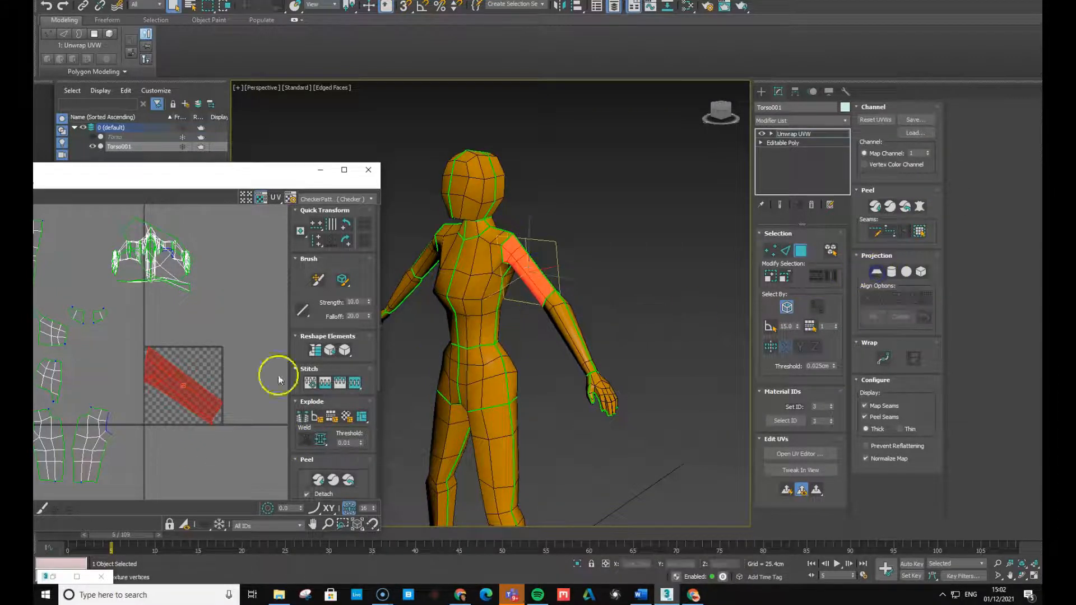
left_click_drag(175, 391, 166, 434)
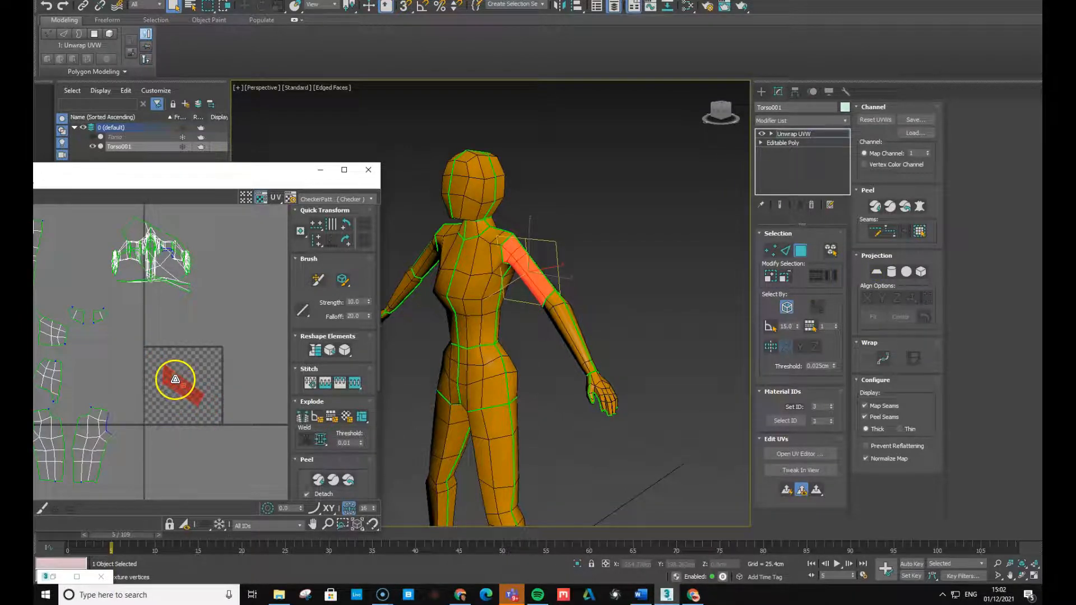
left_click_drag(175, 380, 227, 287)
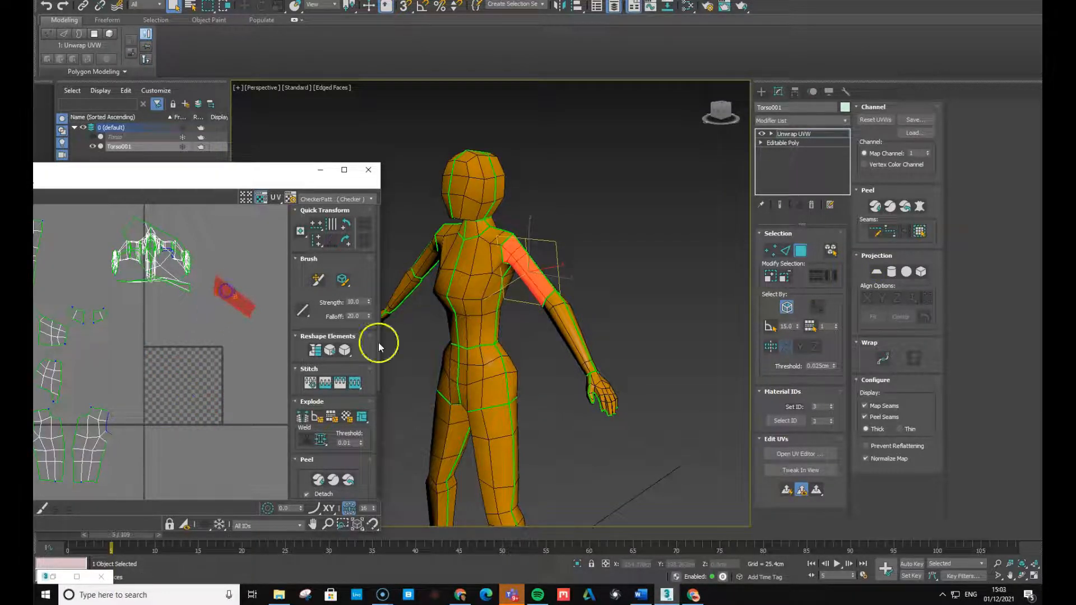
Select the right-hand forearm section up to its seams, planar map it, and place its UV shell at the upper arm shell's end
left_click(560, 319)
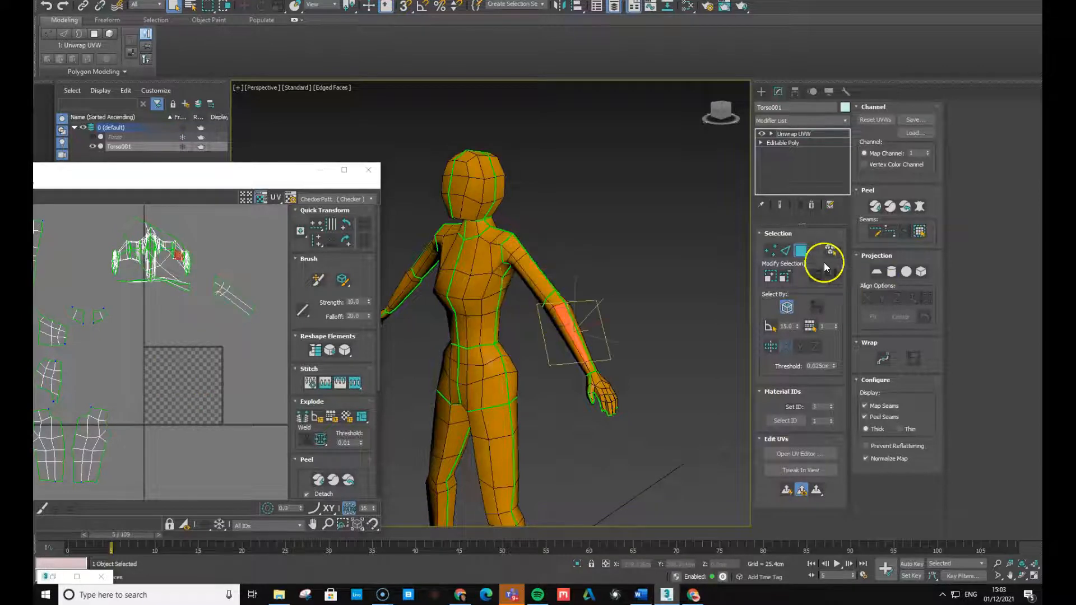
left_click(920, 232)
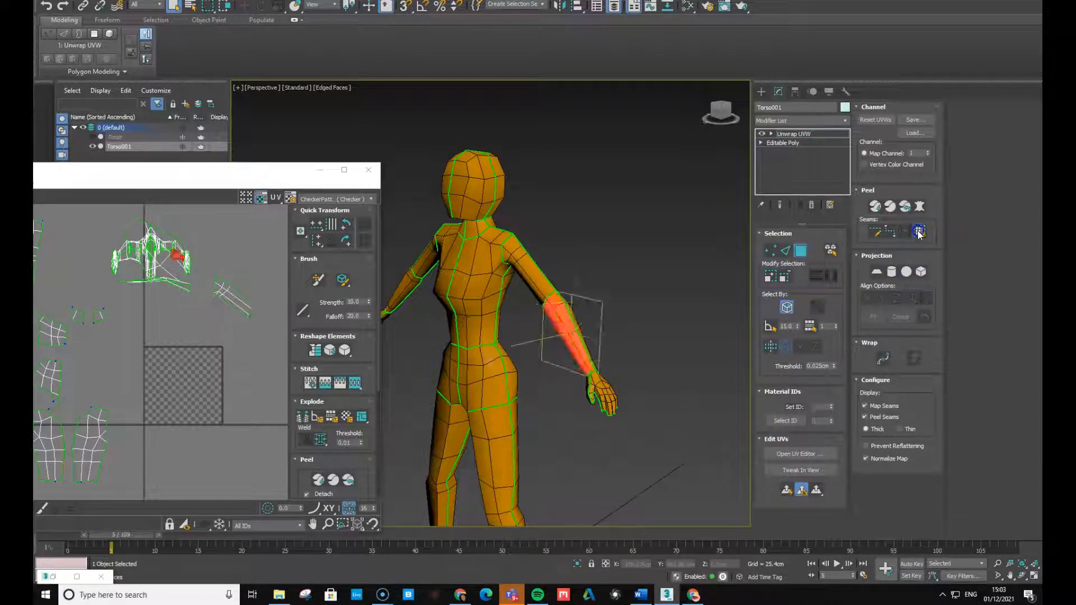
left_click(877, 273)
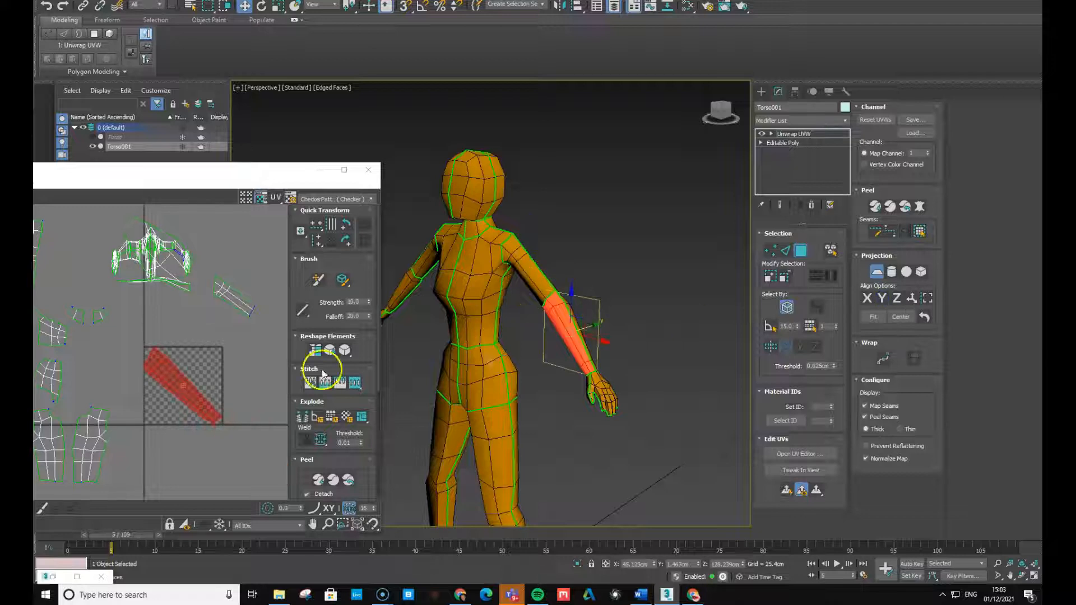
left_click(876, 272)
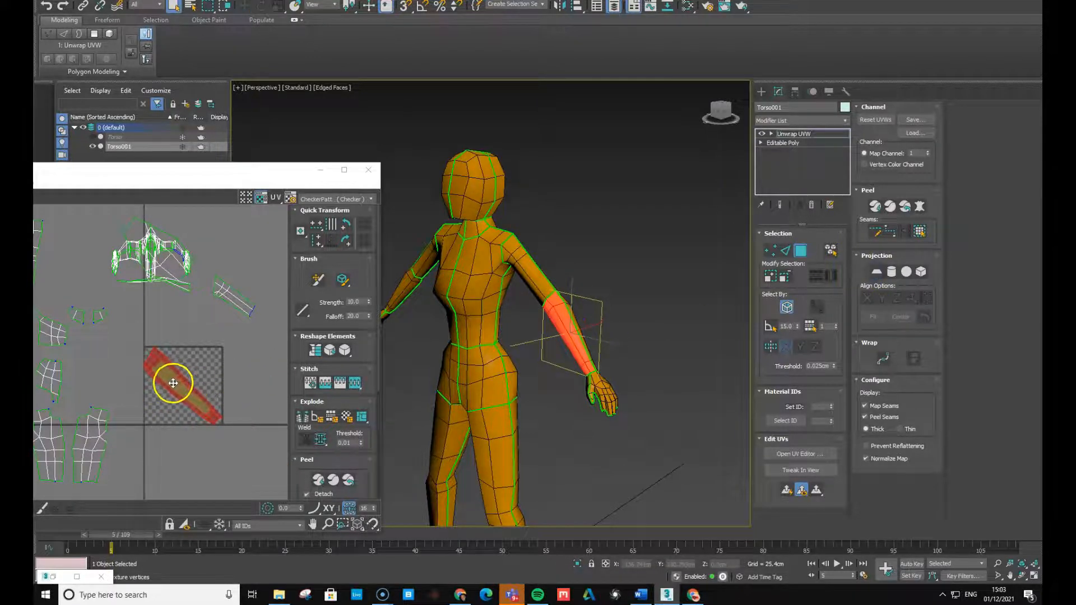
left_click_drag(172, 382, 268, 329)
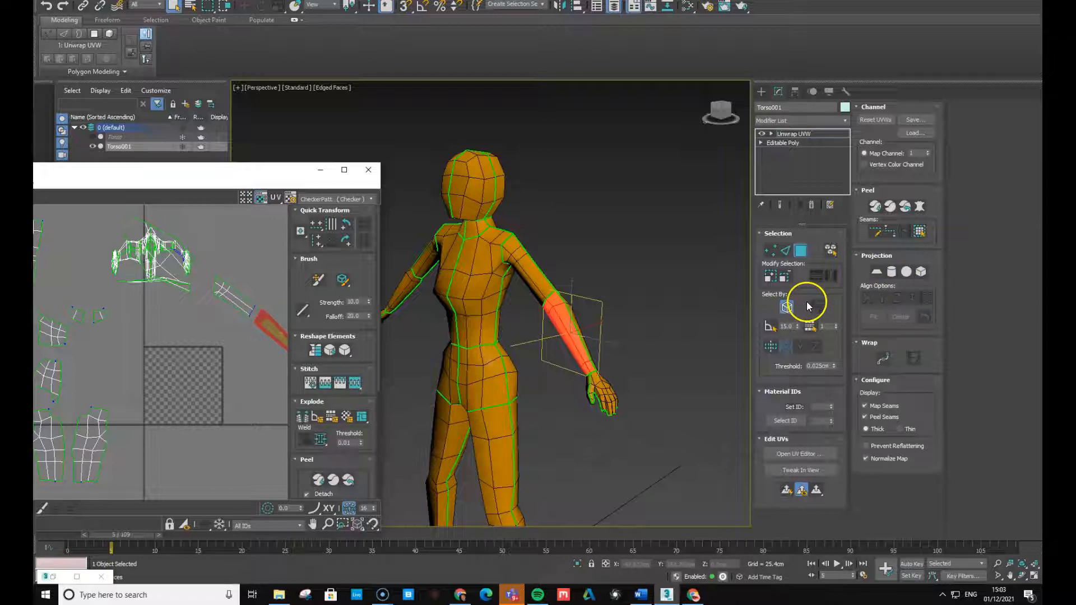
Maximize the UV editor window to show the whole layout of body UV shells
middle_click_drag(613, 341, 625, 349, "alt")
scroll(205, 345, "down", 4)
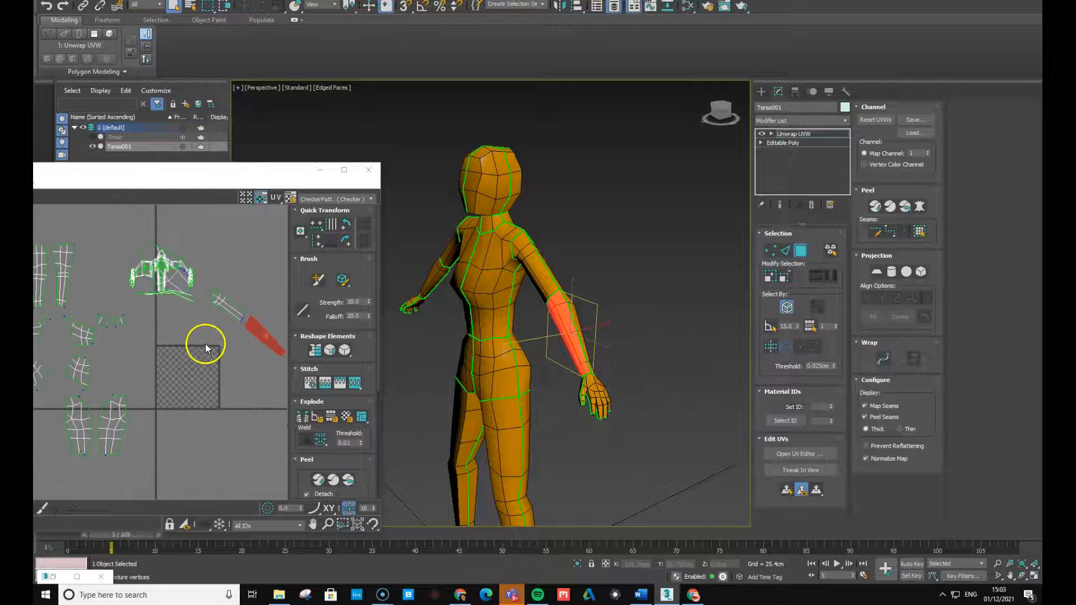
left_click_drag(149, 172, 206, 149)
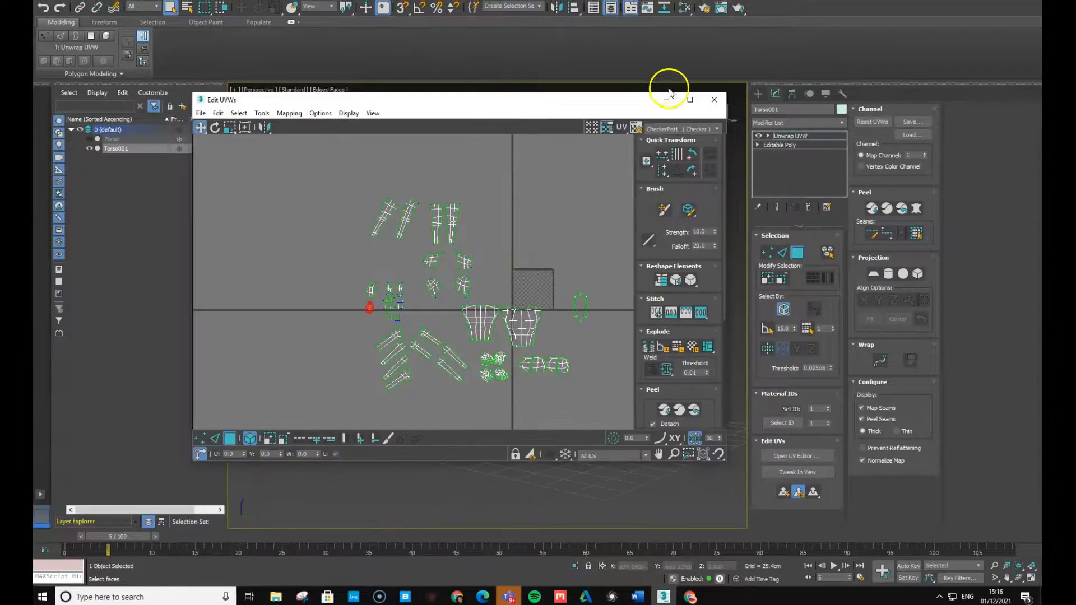
left_click(690, 100)
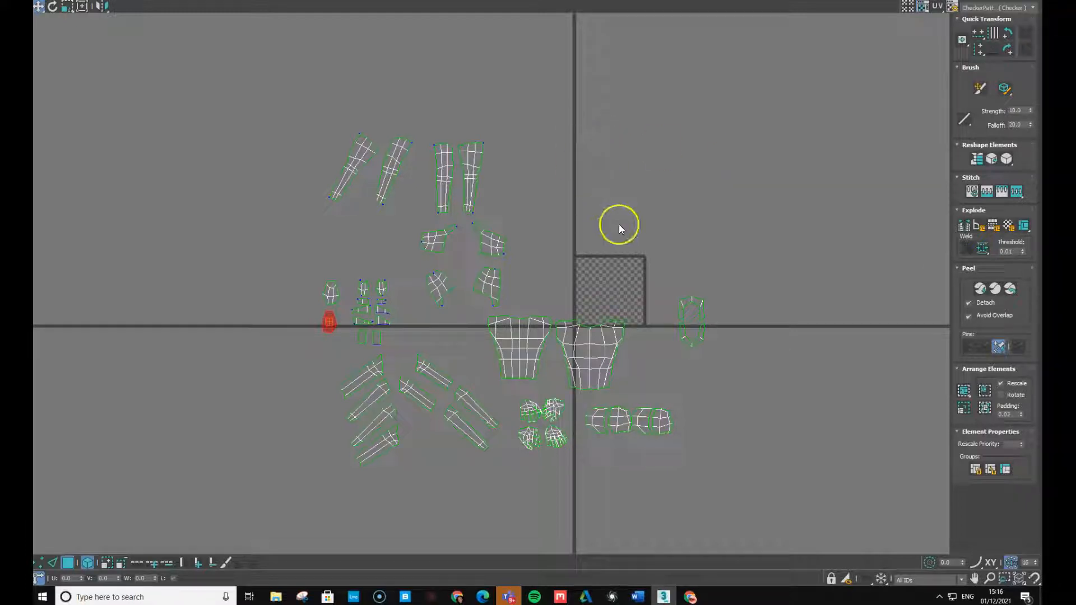
Select all the UV shells and pack them into the tile as Non-Convex with 0.001 padding, normalizing and rescaling the clusters
left_click_drag(237, 75, 780, 509)
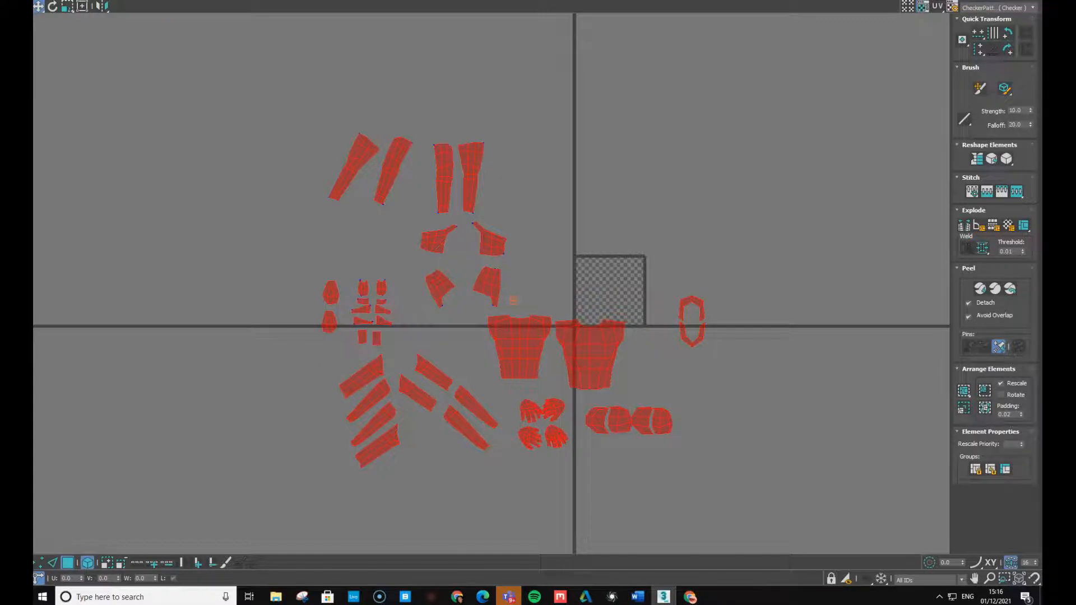
left_click_drag(280, 1, 281, 8)
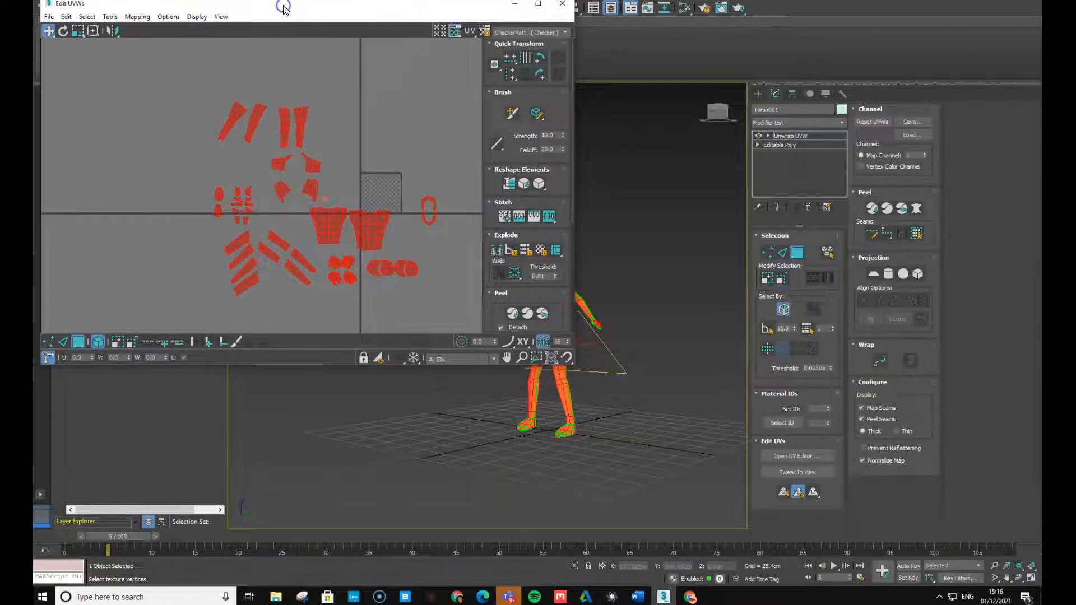
left_click(116, 19)
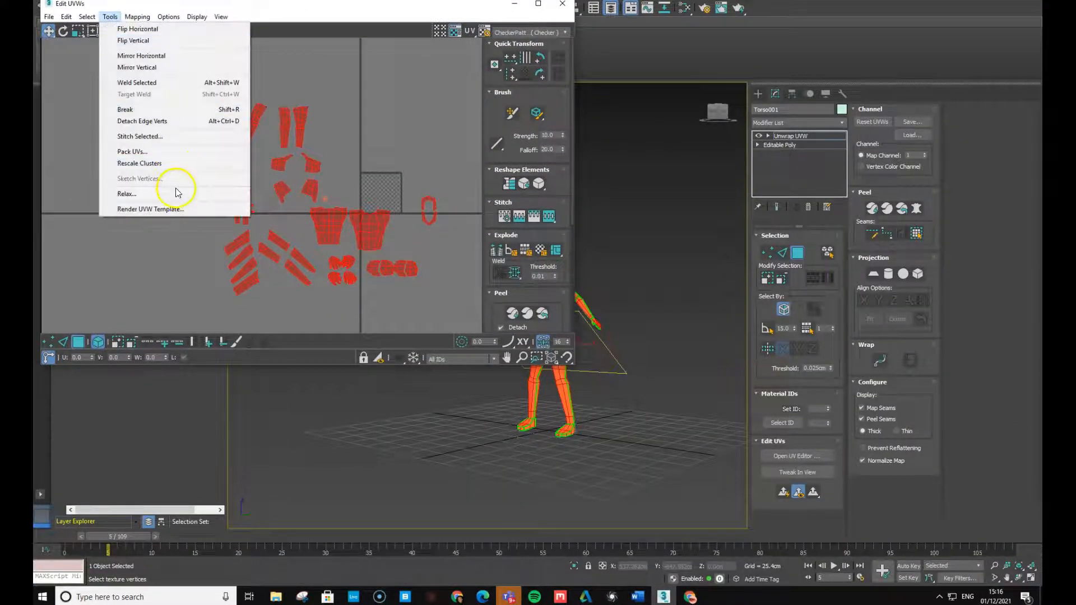
left_click(124, 152)
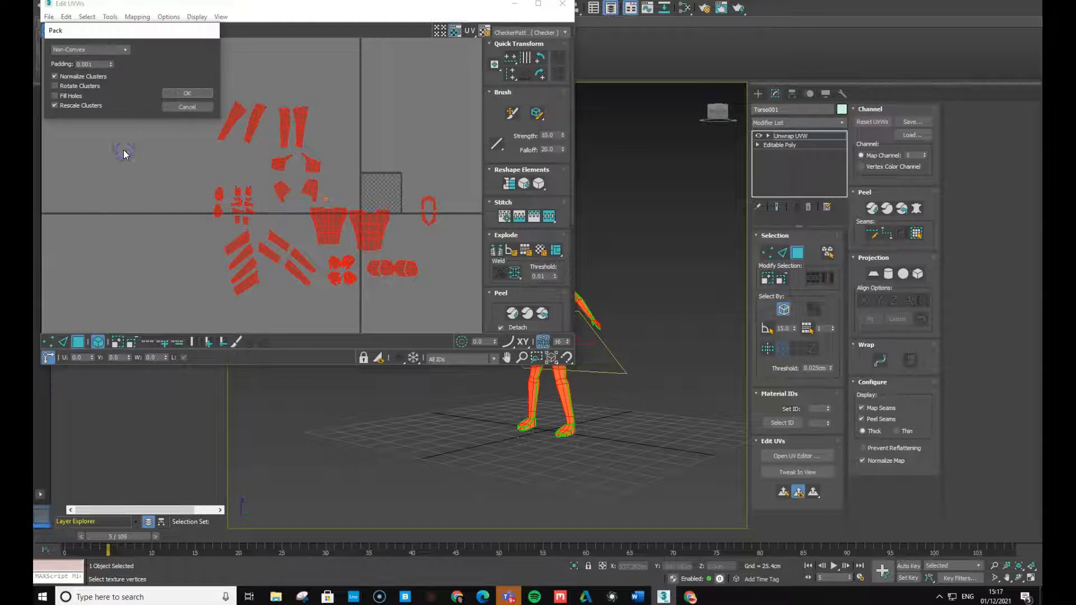
left_click(180, 93)
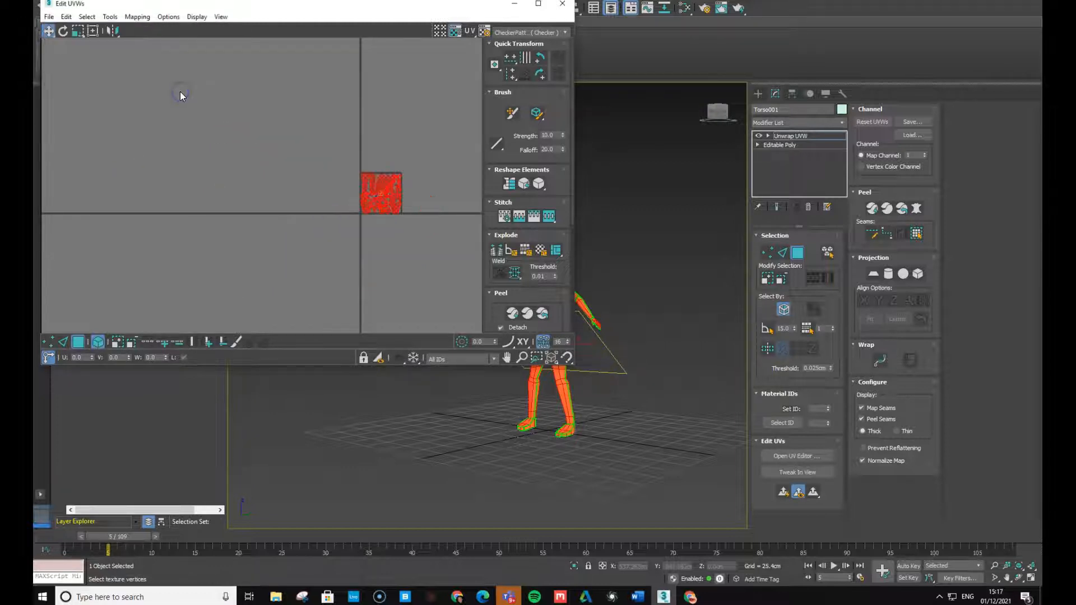
Enlarge the UV editor, examine how the packed shells fill the checkered tile, and clear the selection
scroll(389, 261, "up", 3)
scroll(389, 261, "up", 2)
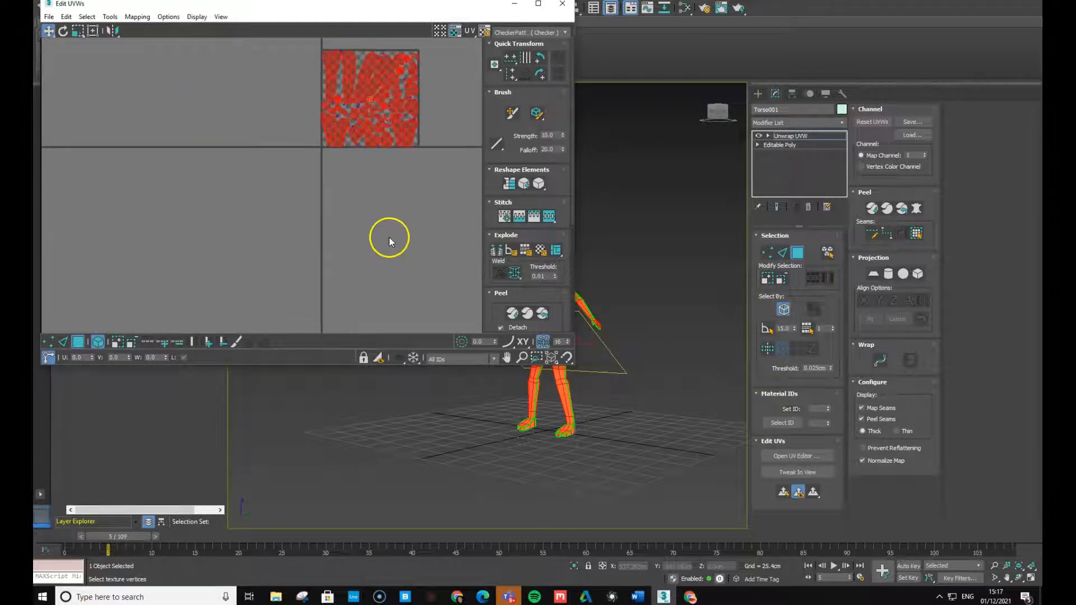
left_click(538, 3)
scroll(677, 234, "up", 3)
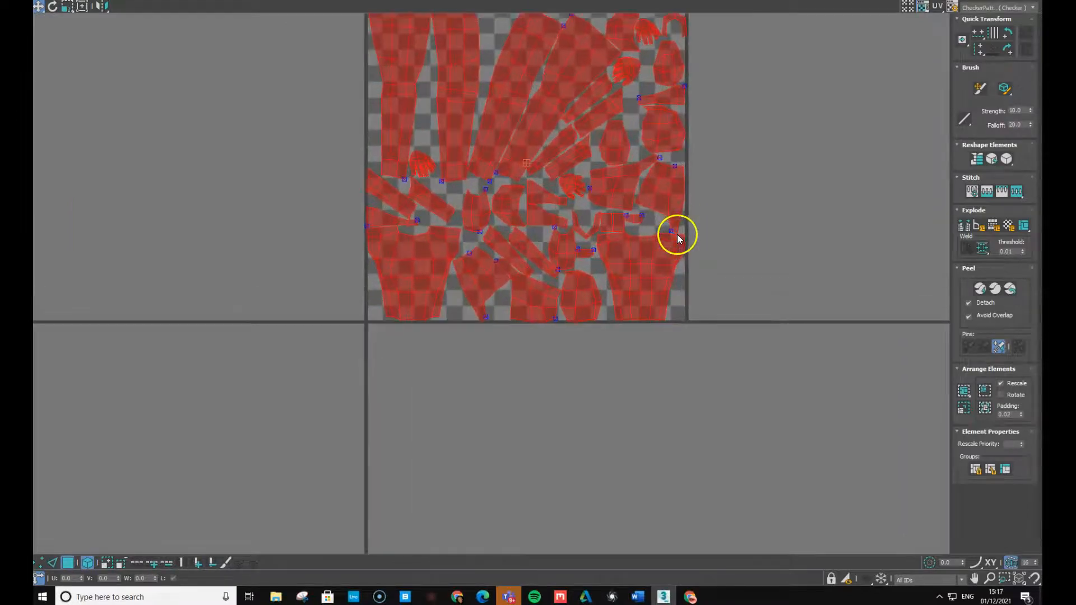
right_click(819, 132)
right_click(785, 285)
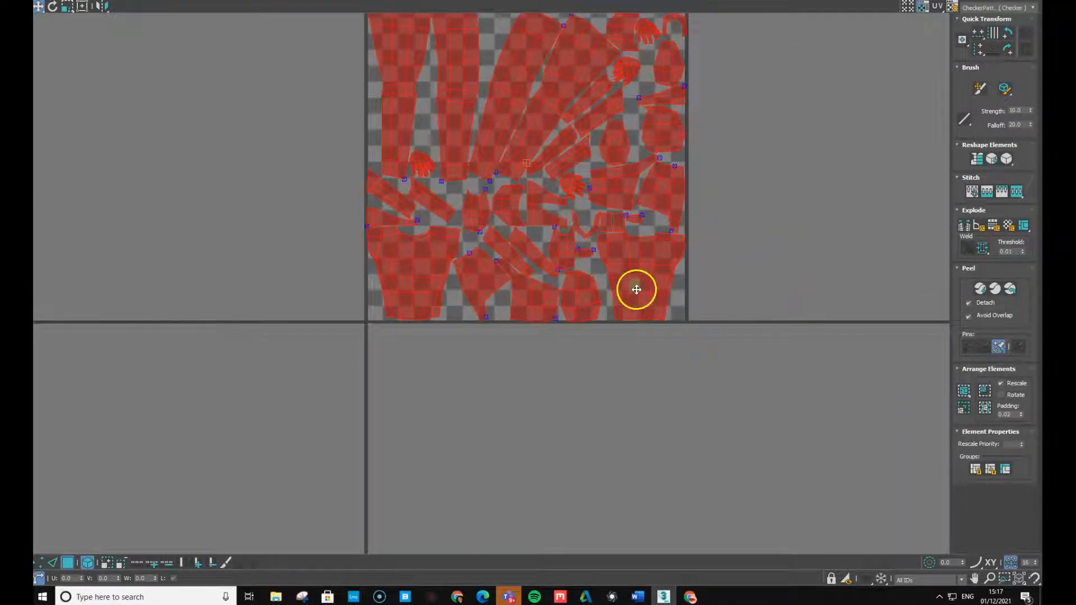
scroll(634, 288, "up", 3)
scroll(641, 287, "down", 1)
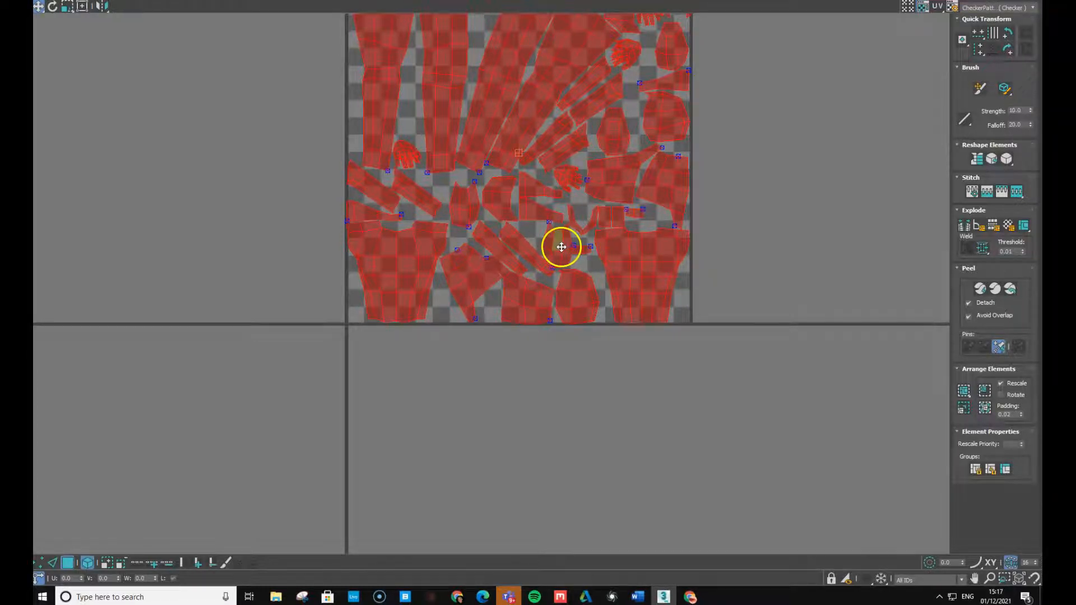
scroll(561, 247, "up", 3)
scroll(561, 248, "down", 6)
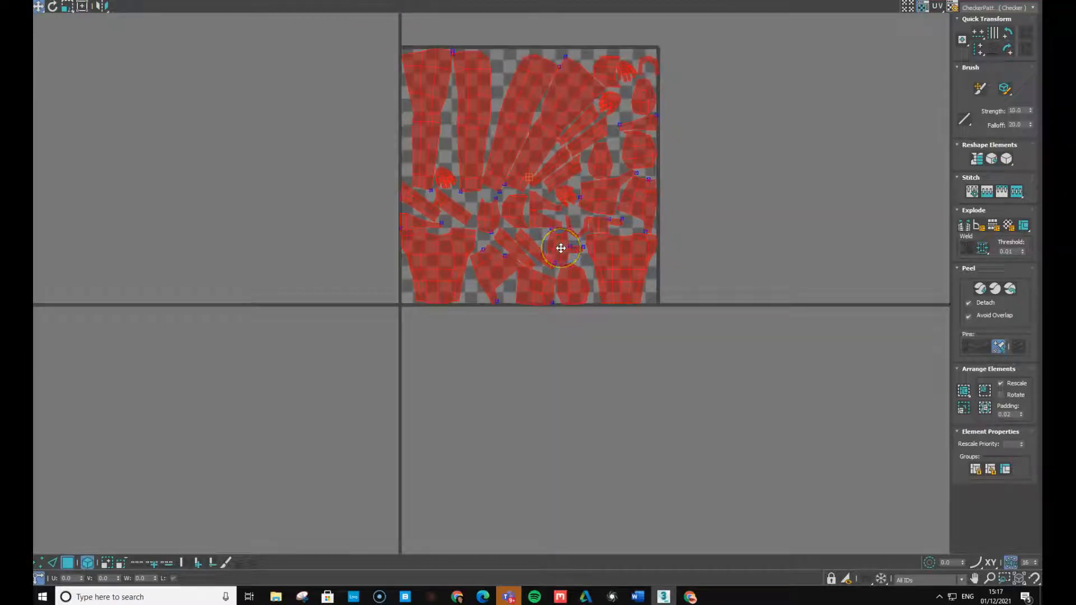
scroll(561, 248, "down", 1)
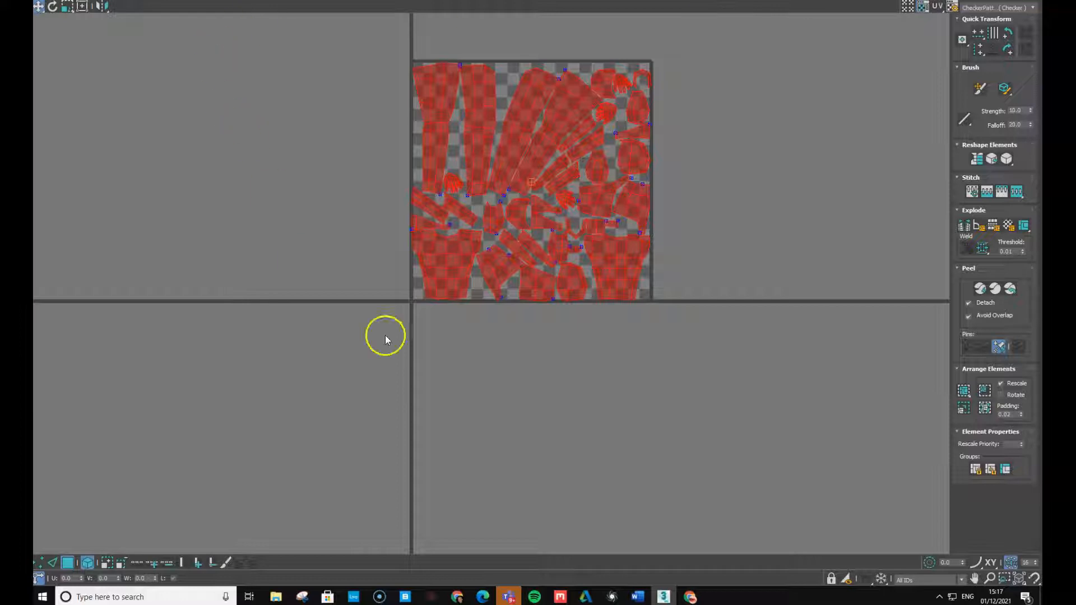
left_click(730, 186)
Examine the packed shells up close, especially the small hand shells and their size against the checker squares and neighbouring shells
scroll(643, 194, "up", 3)
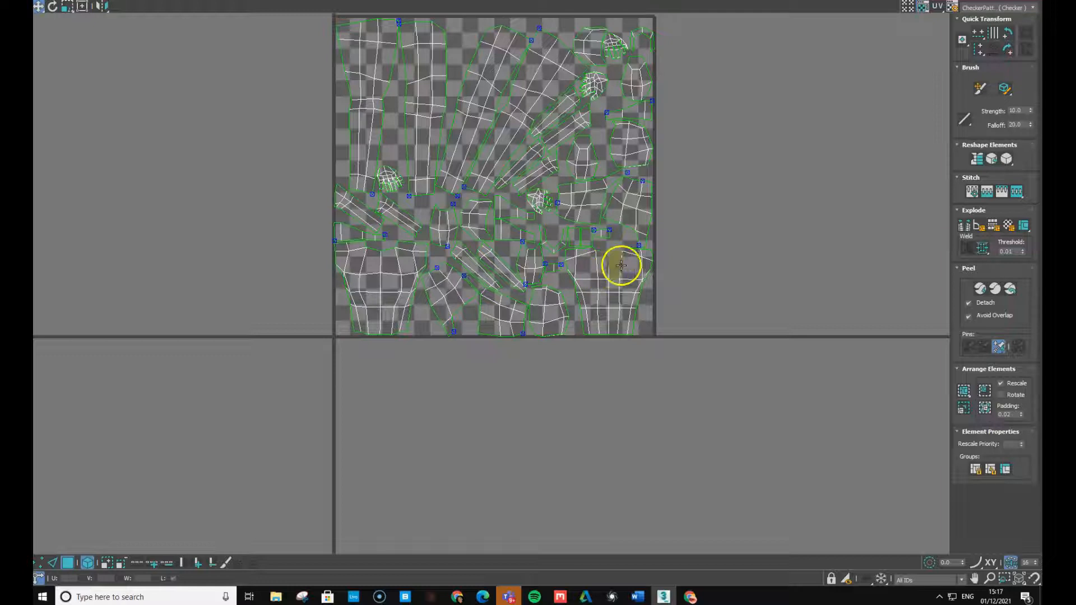
scroll(676, 237, "down", 1)
scroll(672, 236, "up", 2)
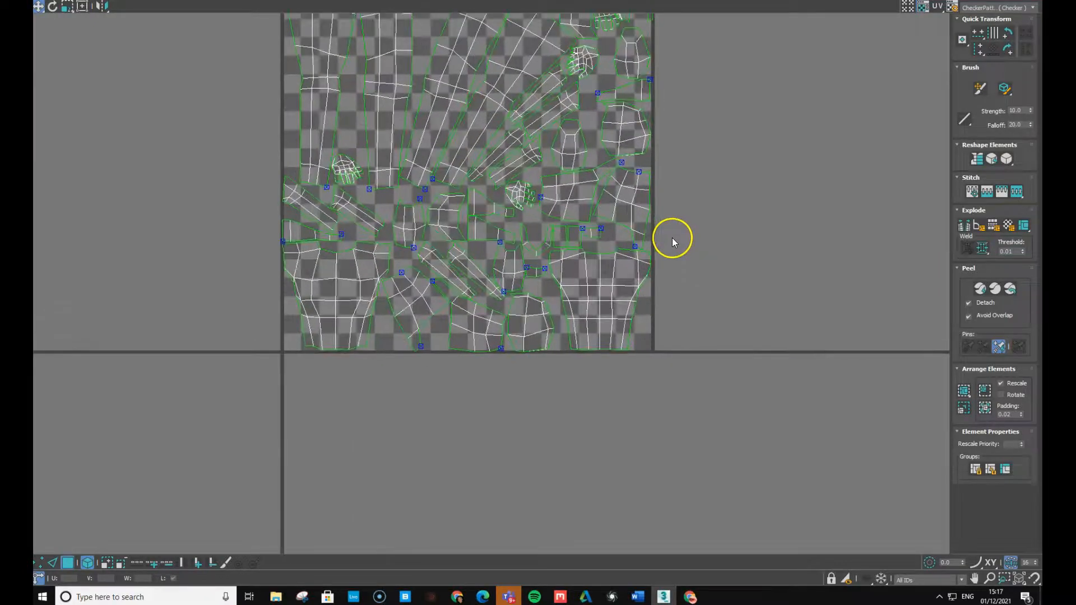
scroll(672, 238, "up", 2)
scroll(671, 238, "down", 1)
scroll(671, 243, "down", 1)
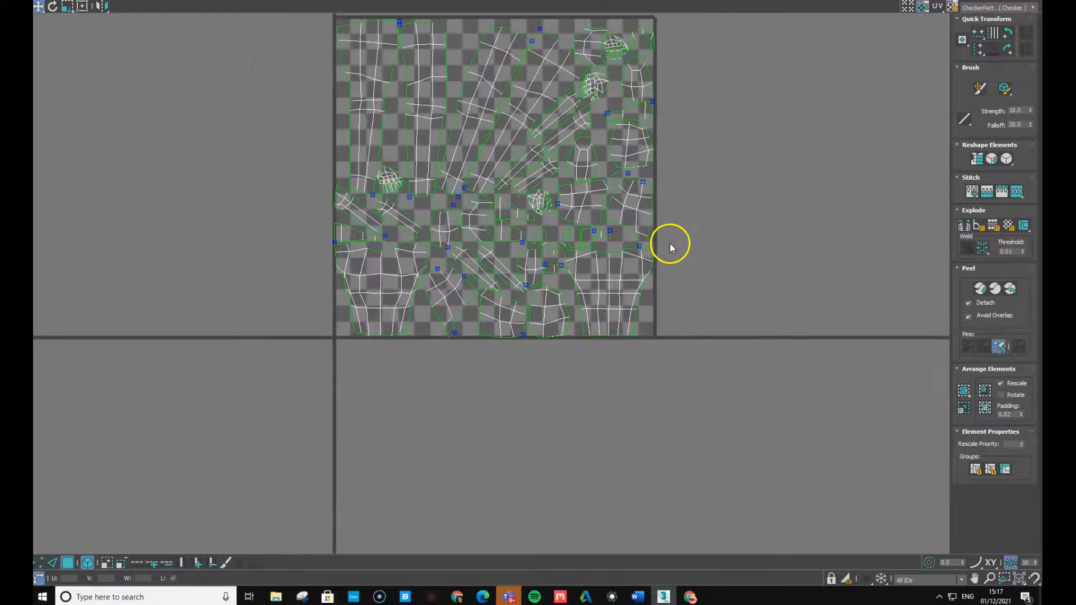
scroll(489, 202, "up", 1)
scroll(488, 206, "up", 2)
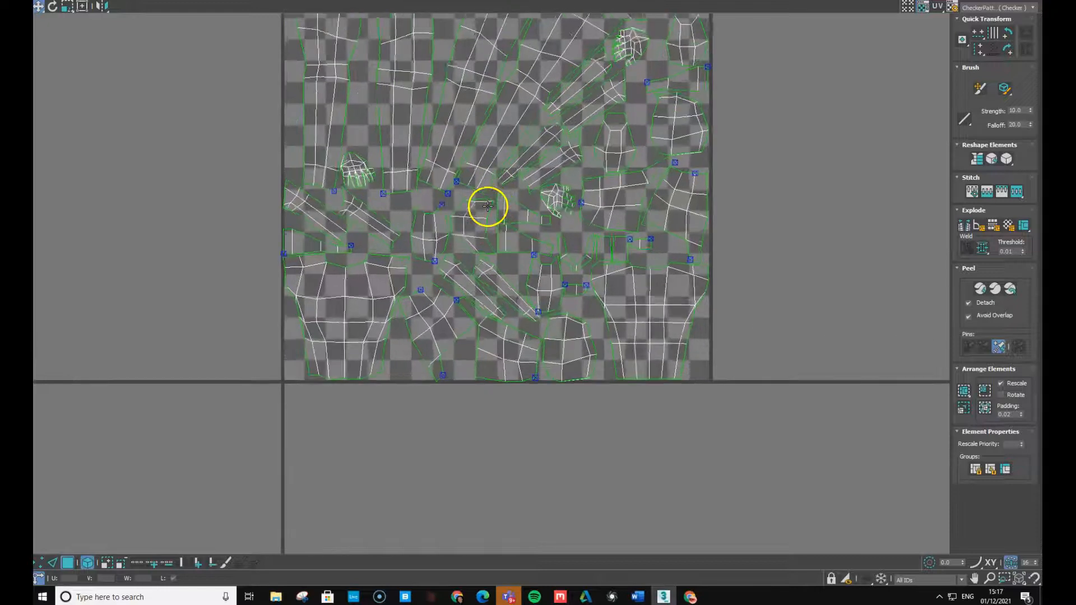
scroll(678, 207, "up", 2)
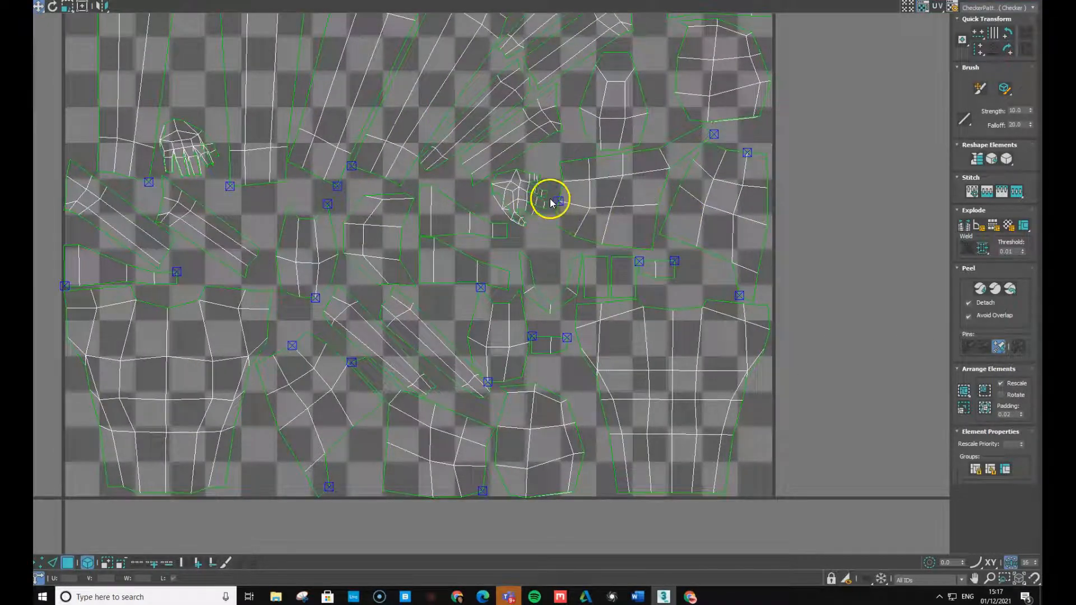
scroll(508, 207, "up", 2)
scroll(508, 207, "up", 4)
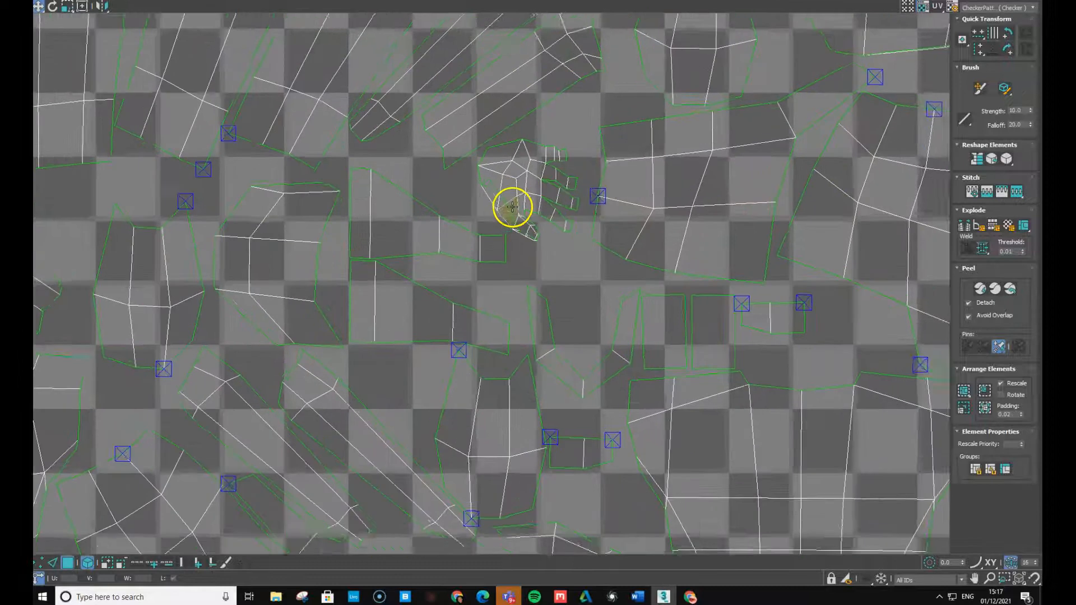
mouse_move(482, 179)
left_mouse_down()
mouse_move(493, 178)
mouse_move(533, 238)
left_mouse_up()
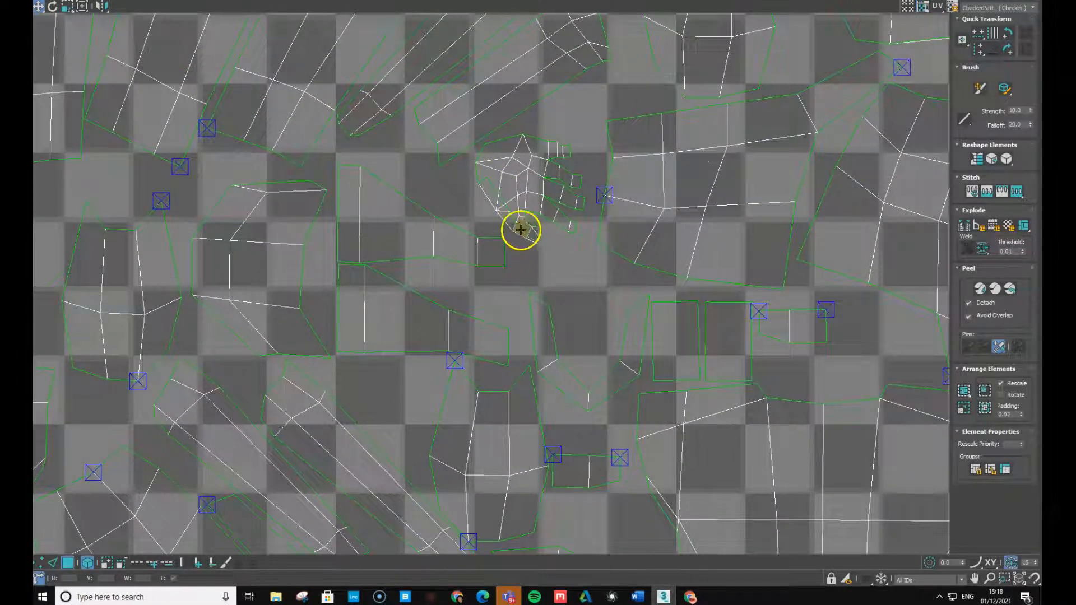
scroll(528, 187, "down", 3)
scroll(531, 190, "down", 2)
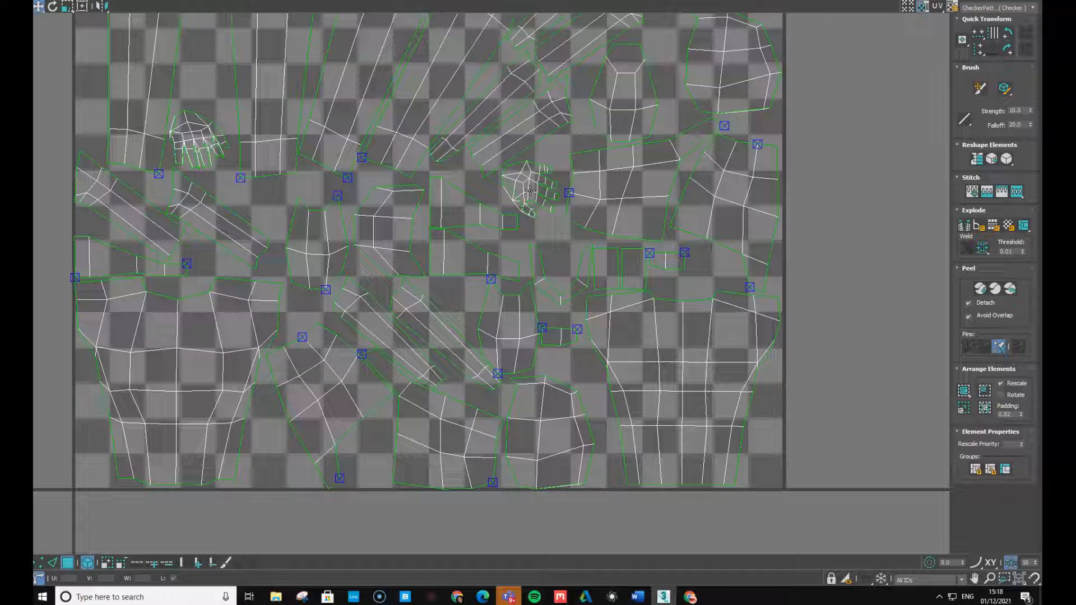
scroll(433, 263, "down", 2)
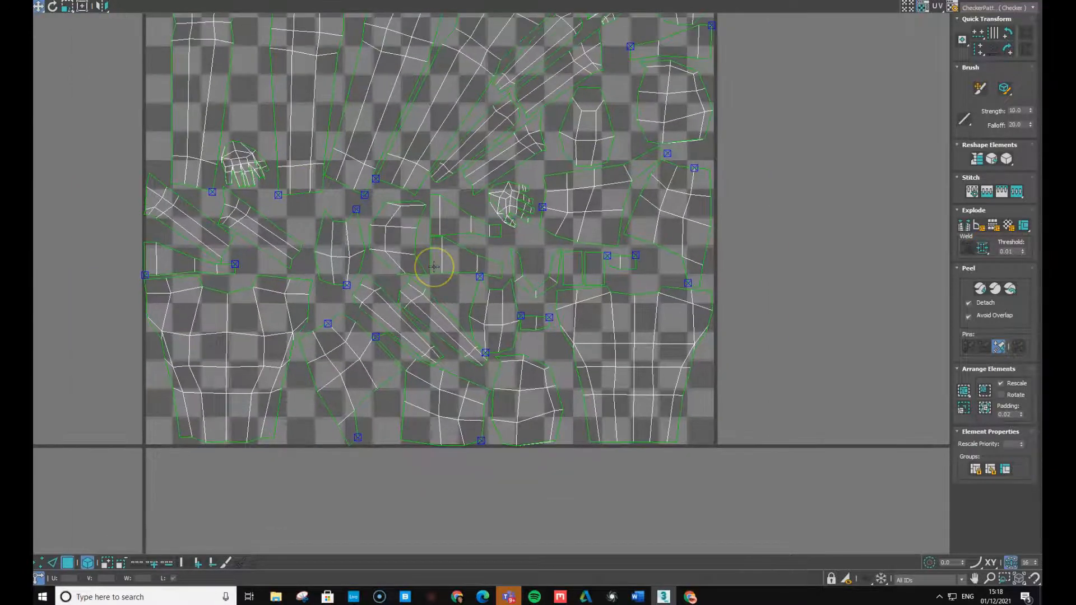
scroll(434, 266, "down", 1)
scroll(455, 251, "down", 1)
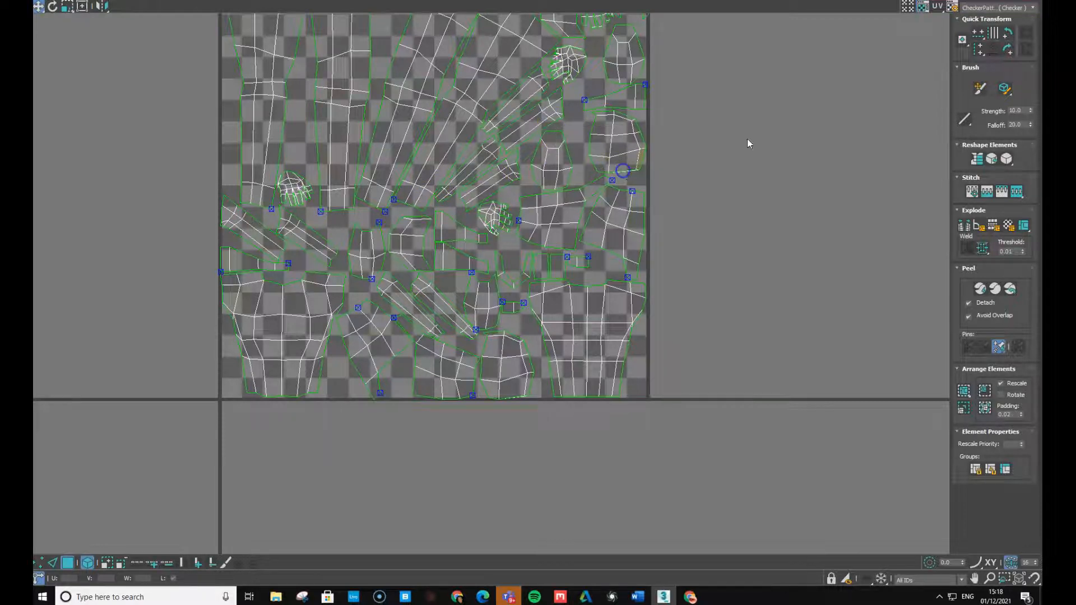
scroll(749, 143, "down", 2)
middle_click_drag(747, 104, 774, 244)
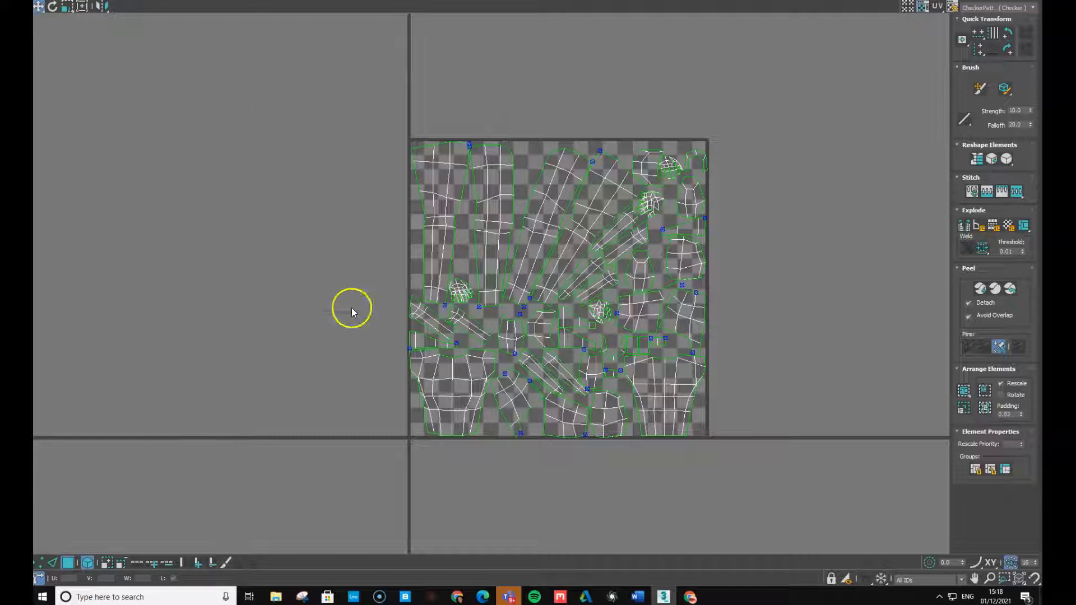
Close the UV editor window
left_click(664, 596)
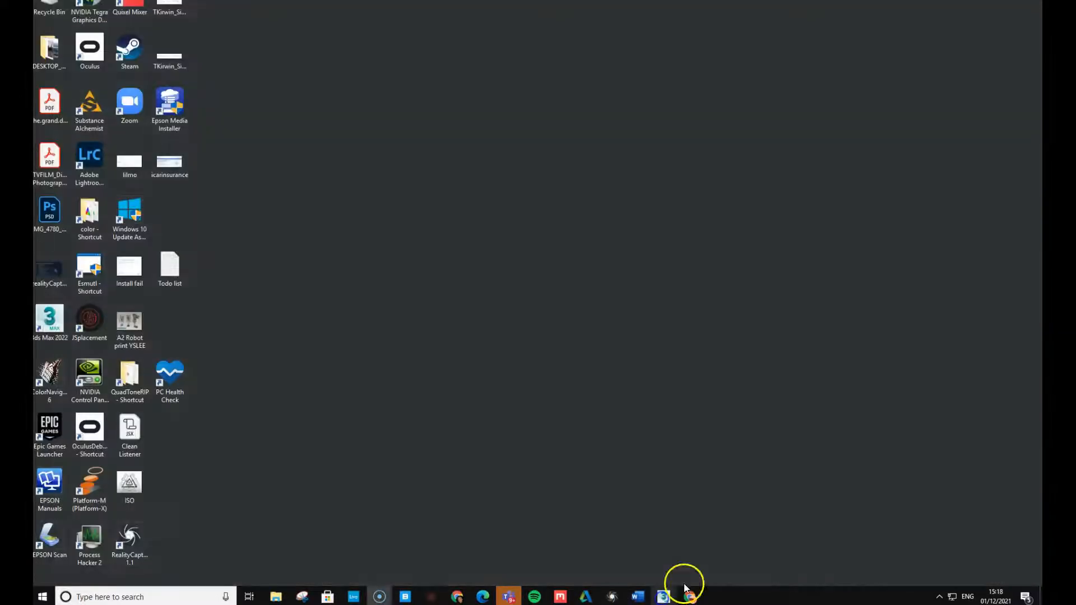
left_click(663, 595)
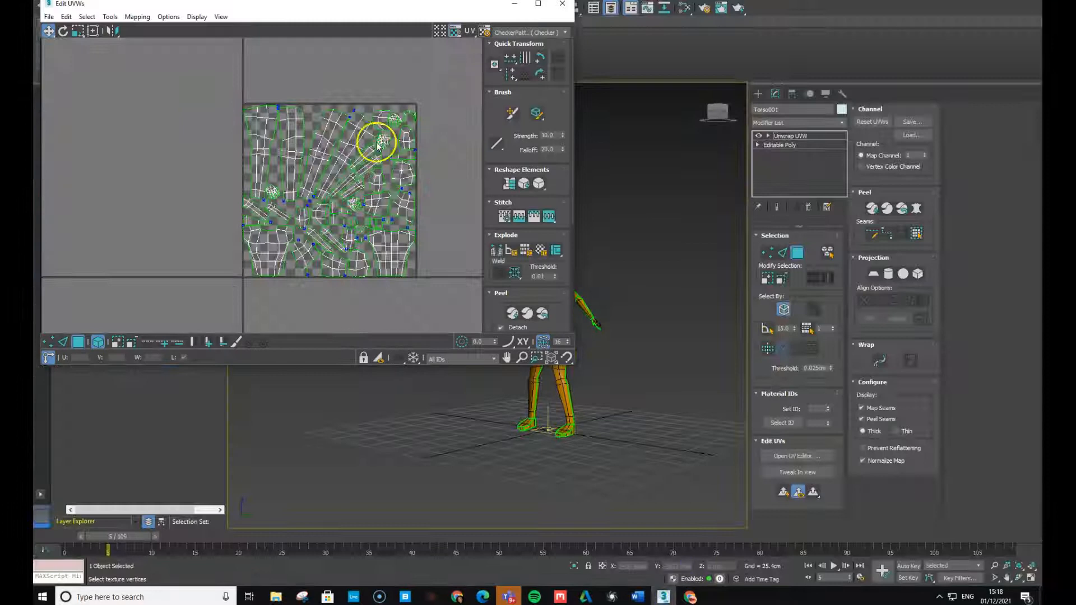
left_click(562, 4)
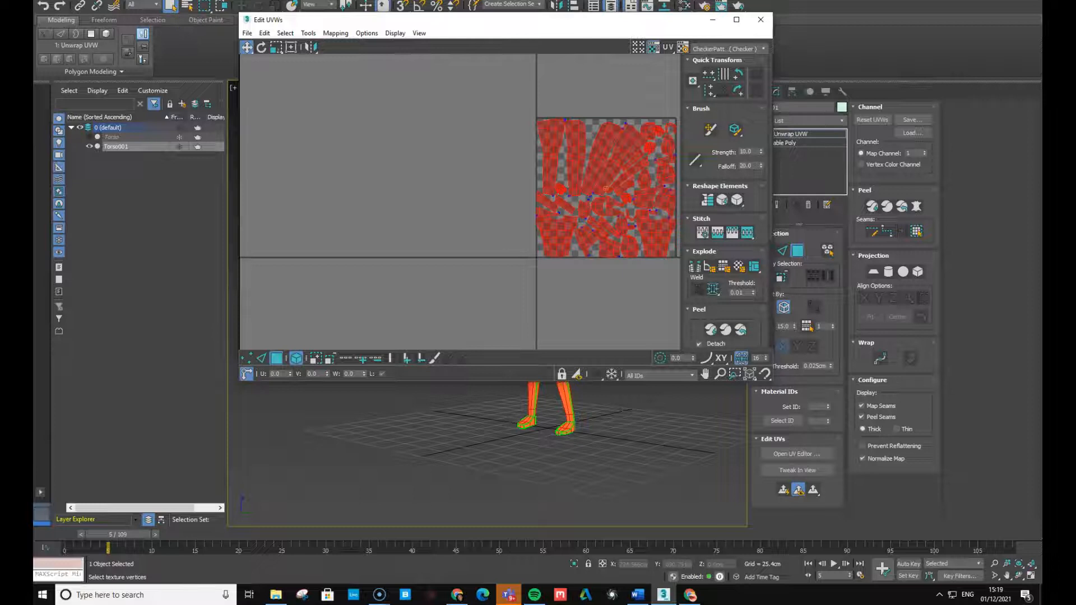
Maximize the reopened UV editor and move all the packed shells into the empty space left of the checkered tile
left_click_drag(480, 24, 379, 115)
left_click(636, 114)
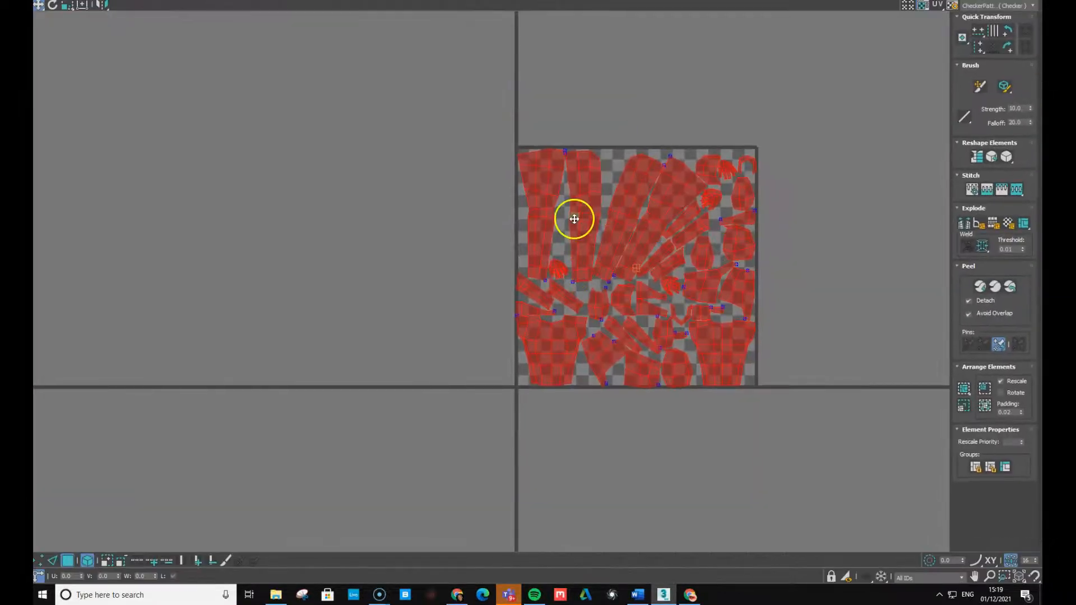
left_click(814, 174)
left_click_drag(469, 123, 851, 432)
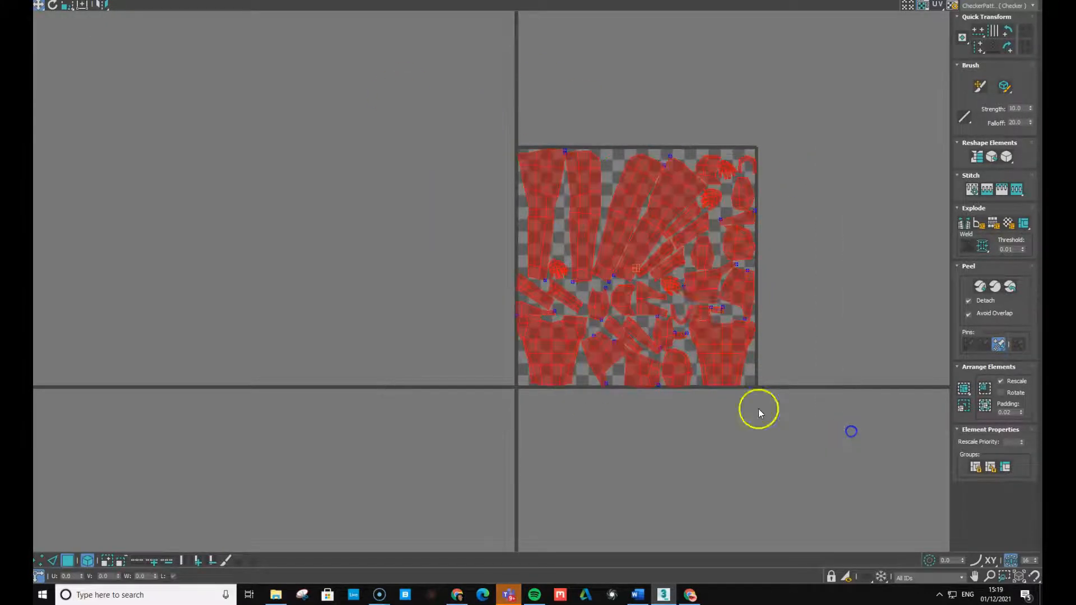
left_click_drag(630, 217, 260, 197)
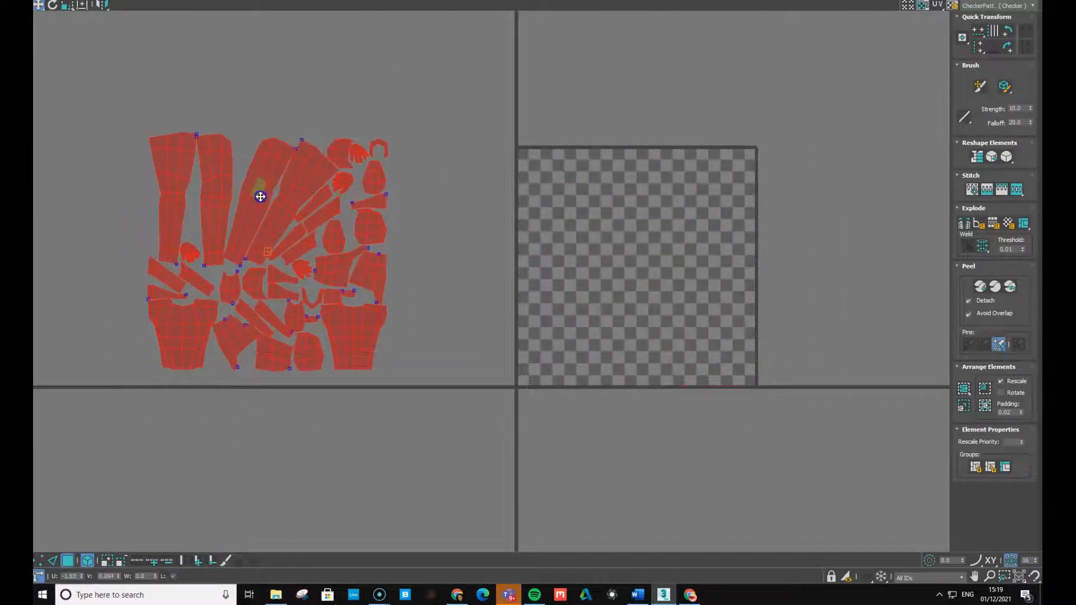
Move the two tall leg shells into the tile, narrow them horizontally, and set them side by side near its upper-left corner
left_click(466, 243)
left_click(185, 173)
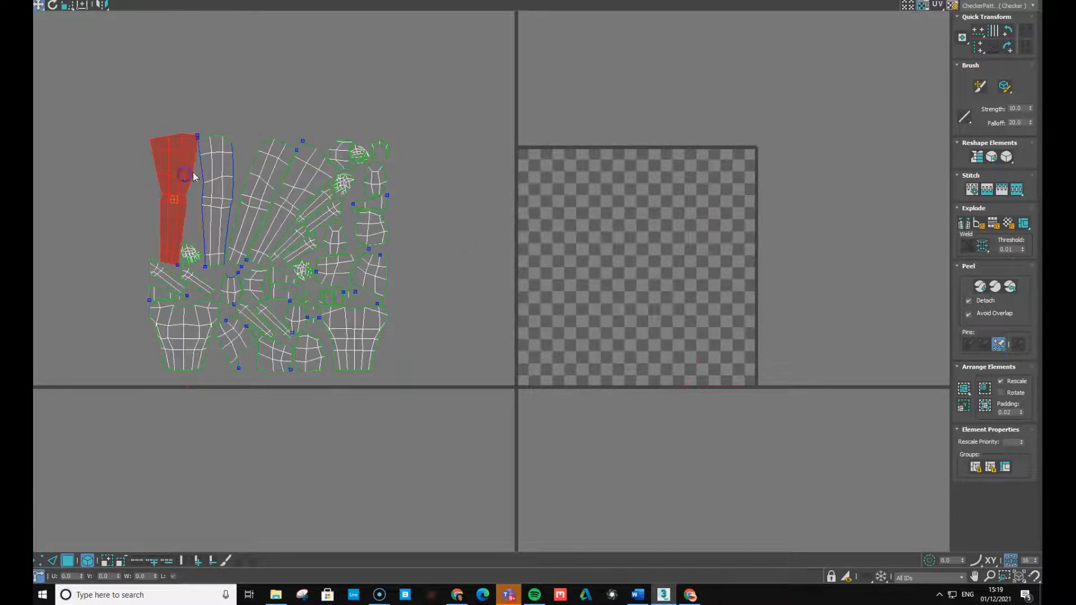
left_click(208, 166, "ctrl")
left_click_drag(216, 163, 589, 212)
key("e")
key("r")
key("w")
left_click(662, 227)
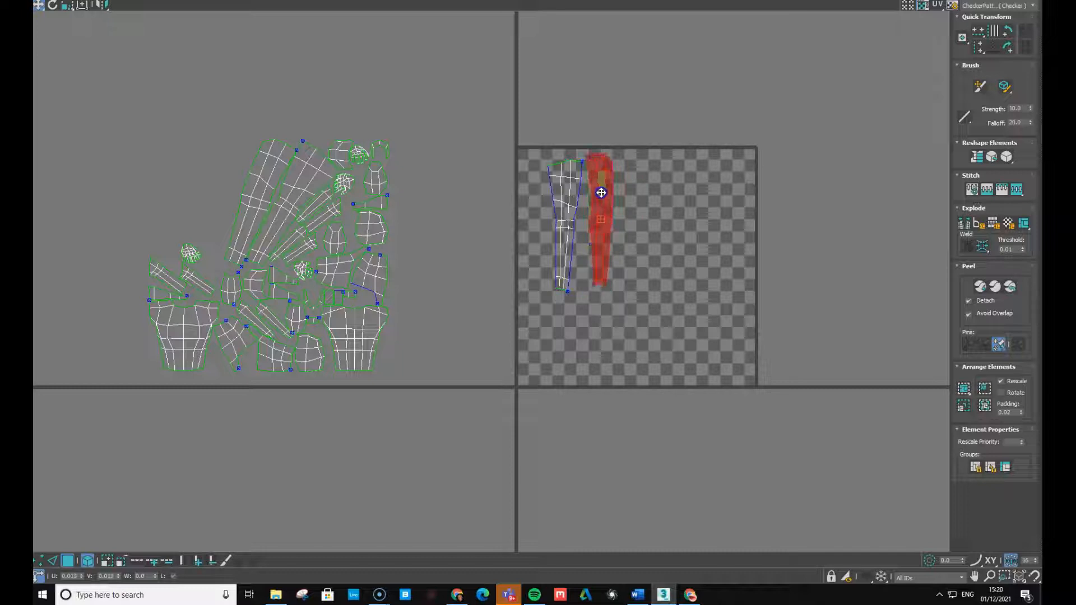
left_click_drag(569, 202, 589, 185)
Place the restored UV editor beside the fully visible model and select each leg shell in turn to identify its faces
left_click(1006, 1)
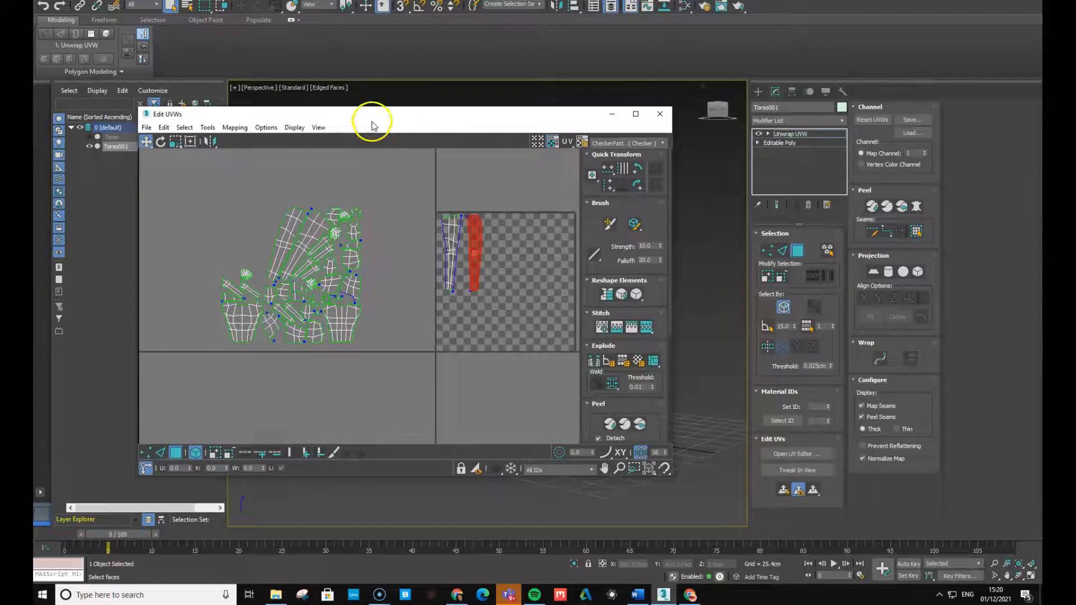
left_click_drag(373, 118, 757, 130)
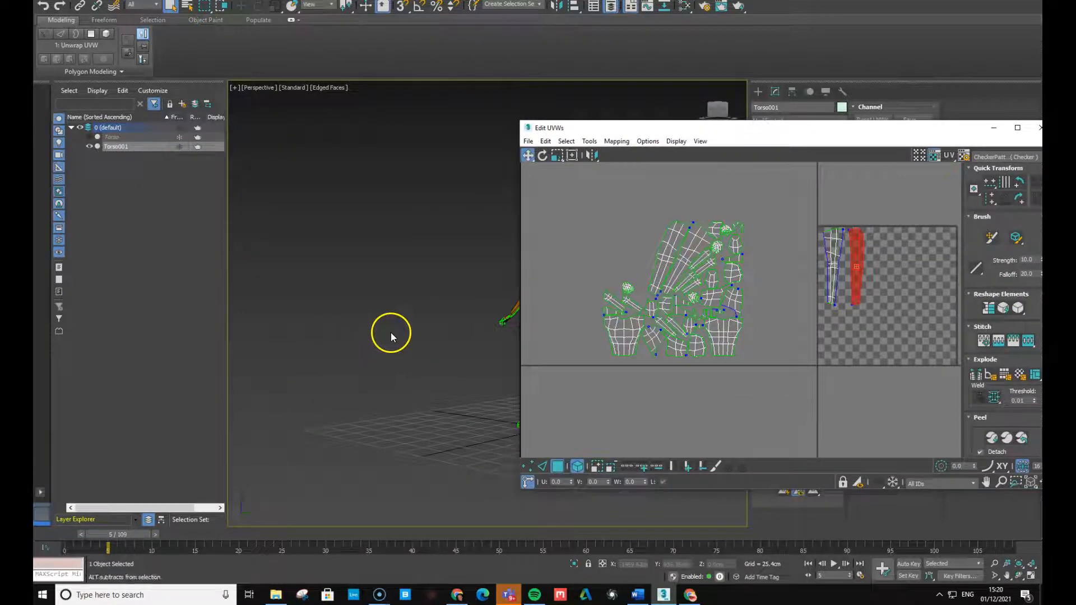
middle_click_drag(391, 333, 271, 326)
scroll(408, 344, "up", 5)
scroll(418, 346, "down", 2)
middle_click_drag(440, 388, 389, 361)
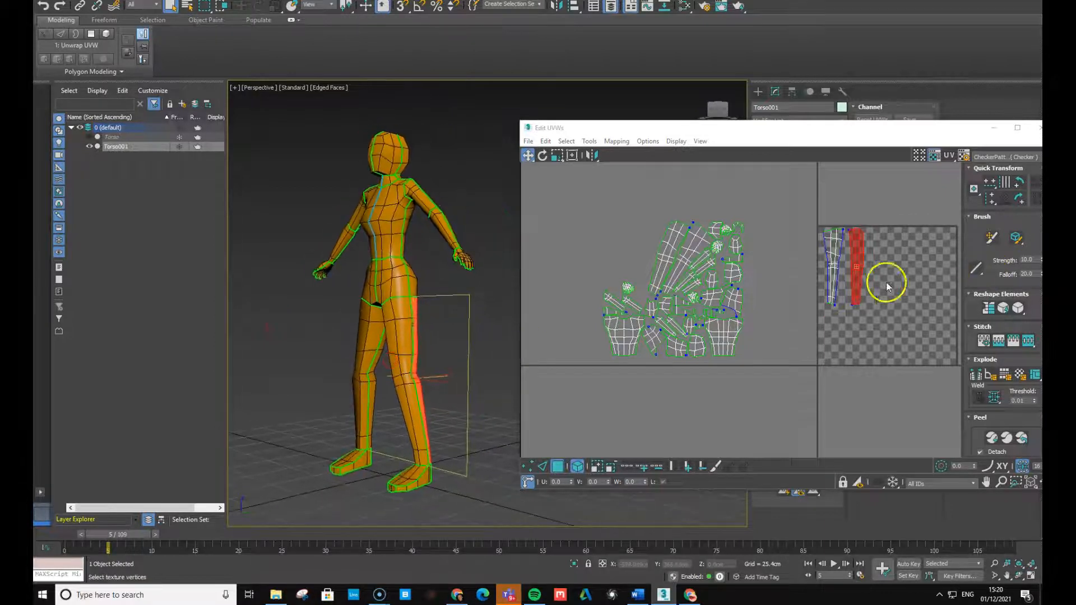
left_click(840, 251)
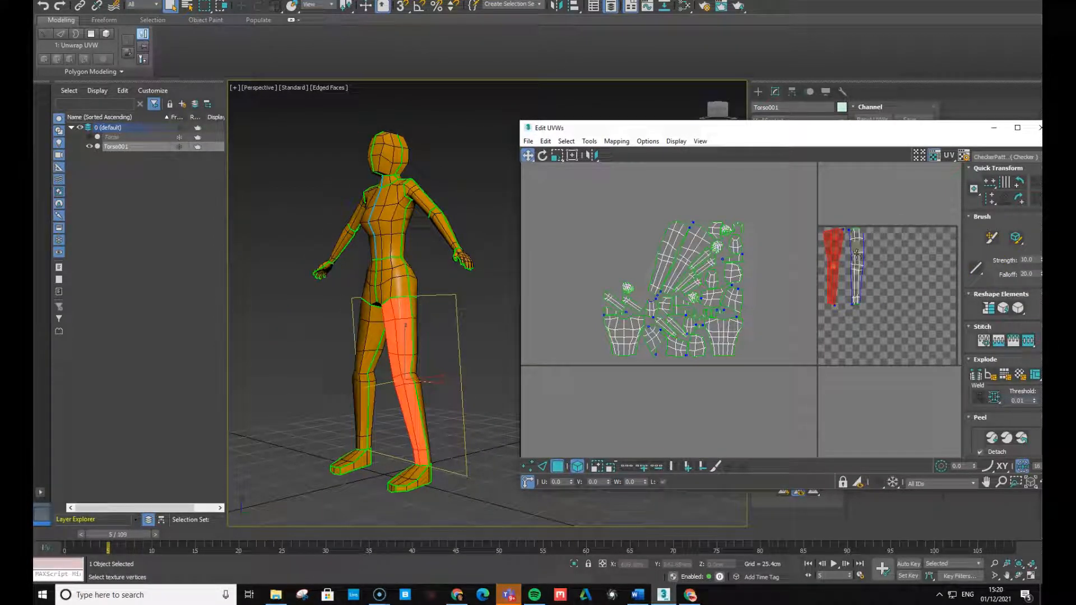
left_click(857, 258)
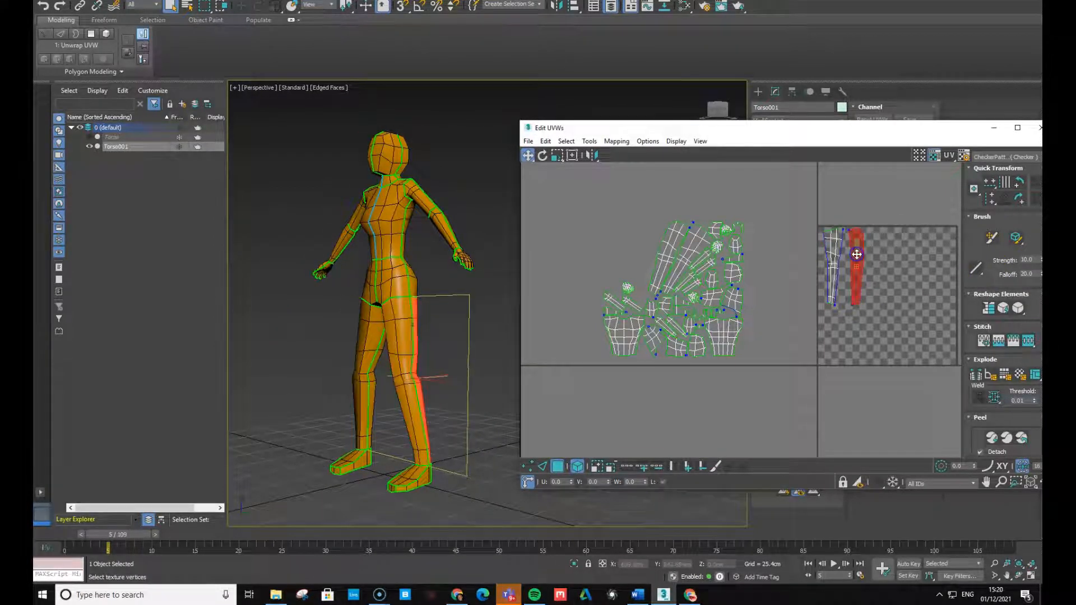
Match the two leg shells to the model's front view and place them tightly side by side in the tile's upper-left corner
left_click(828, 264)
scroll(869, 303, "up", 1)
middle_click_drag(445, 428, 479, 407, "alt")
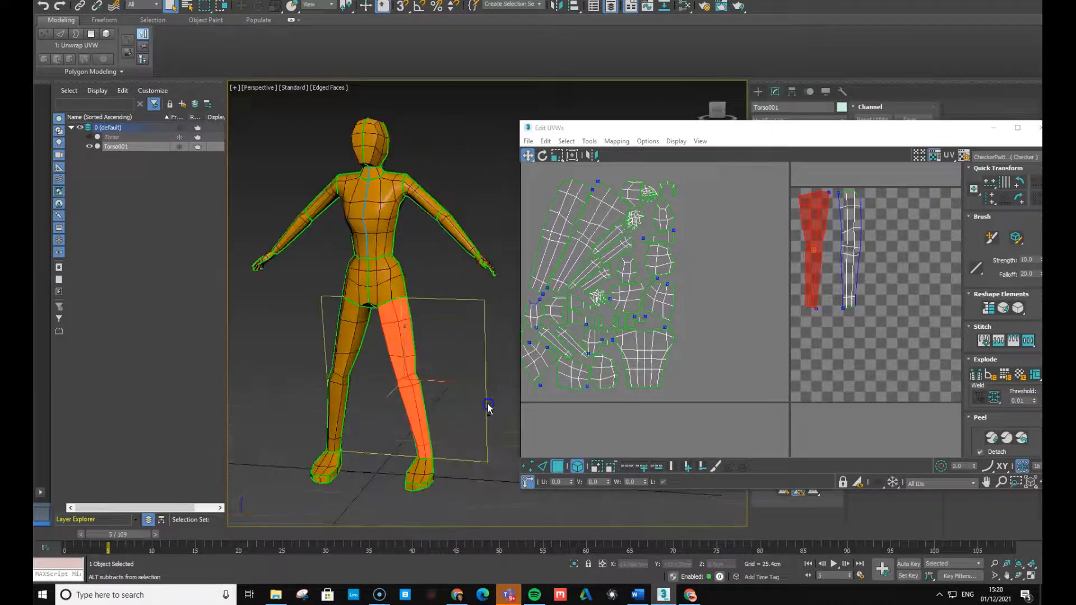
scroll(836, 282, "up", 4)
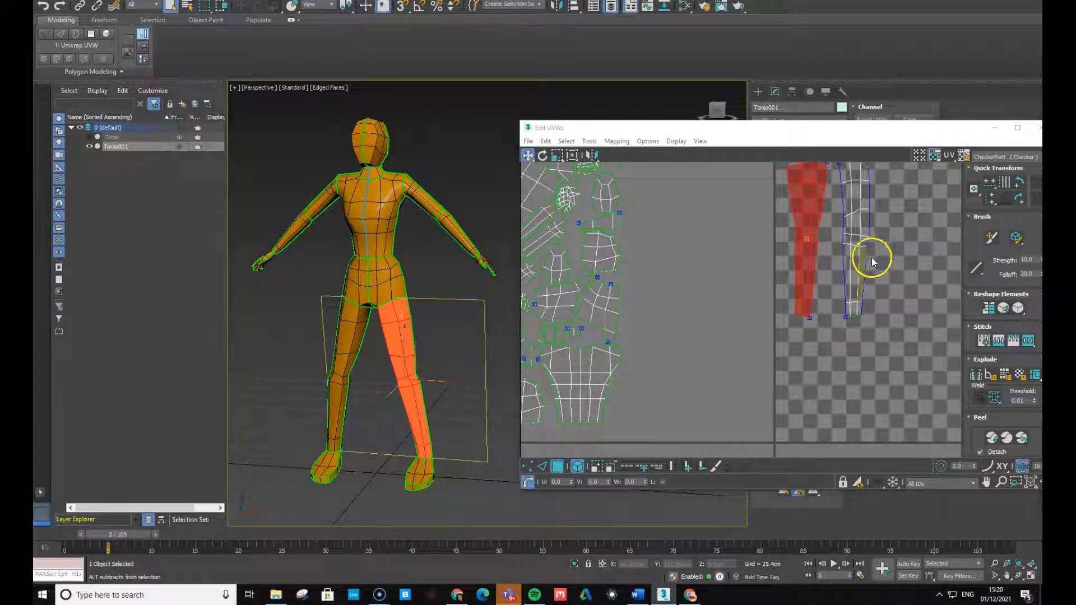
scroll(841, 280, "down", 4)
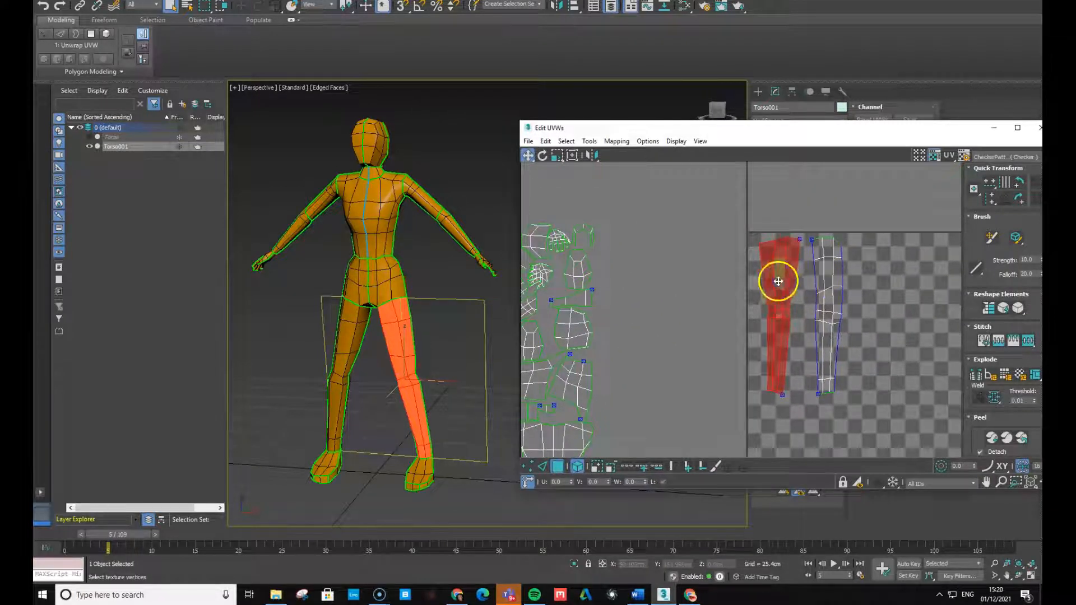
left_click(925, 276)
left_click(835, 282)
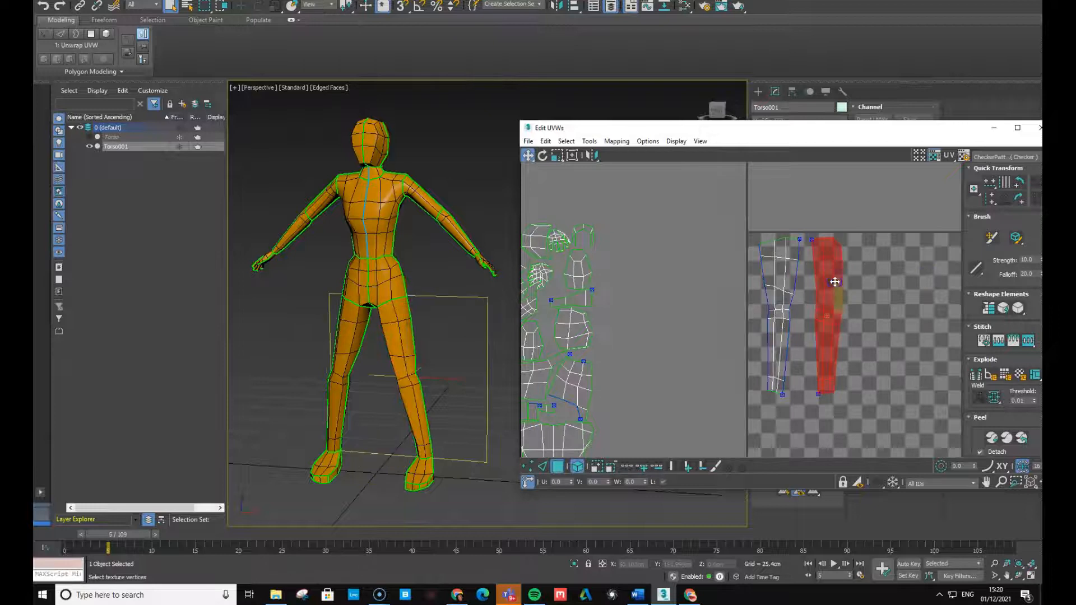
scroll(844, 318, "up", 2)
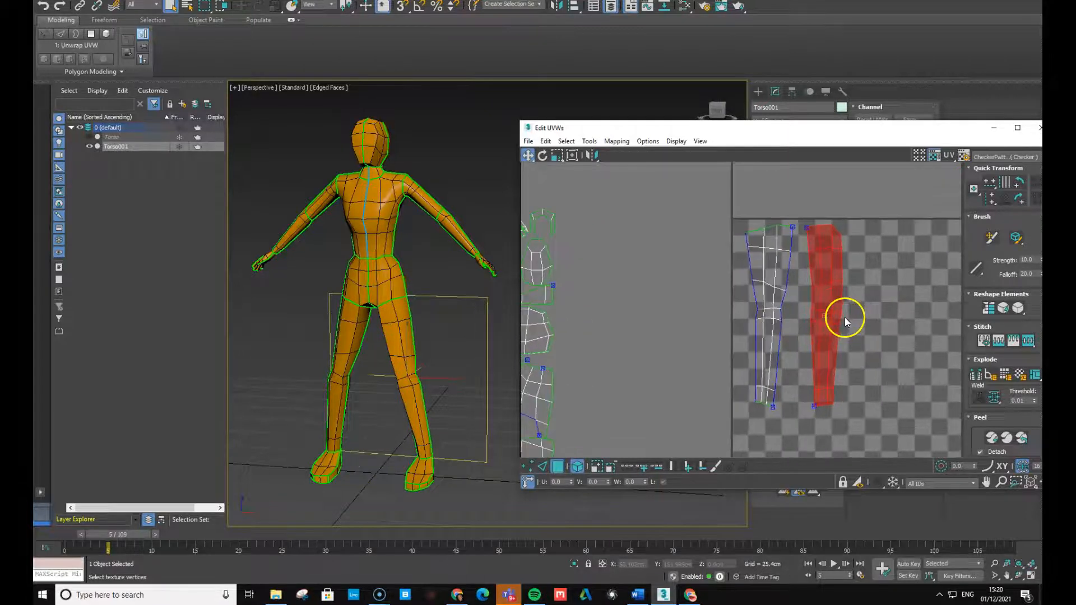
left_click(758, 278)
left_click_drag(818, 269, 811, 262)
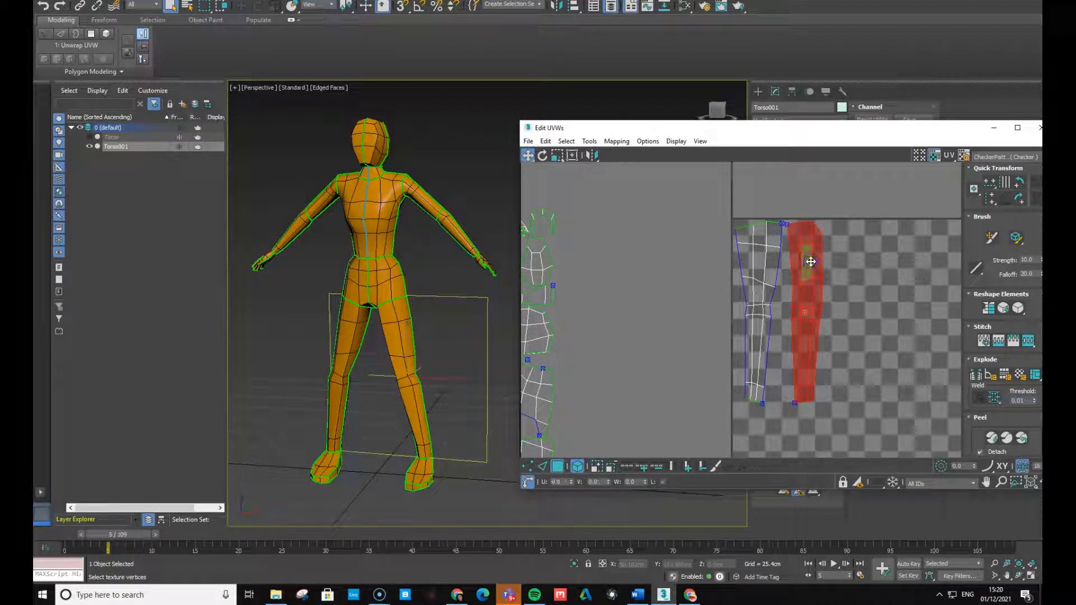
Try scaling the second leg shell uniformly, and undo the change
key("e")
key("r")
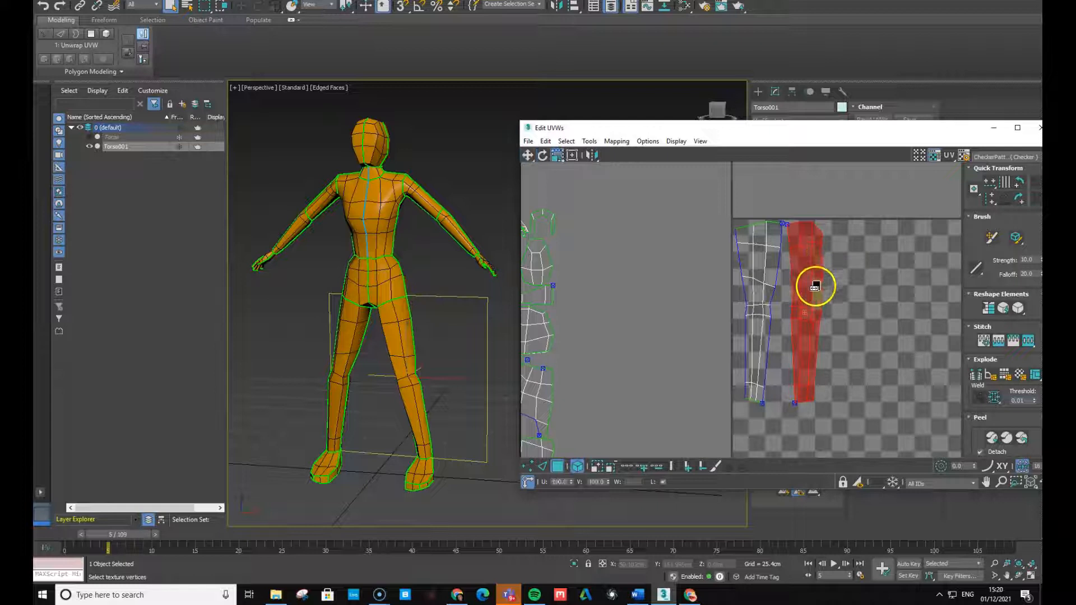
left_click(557, 157)
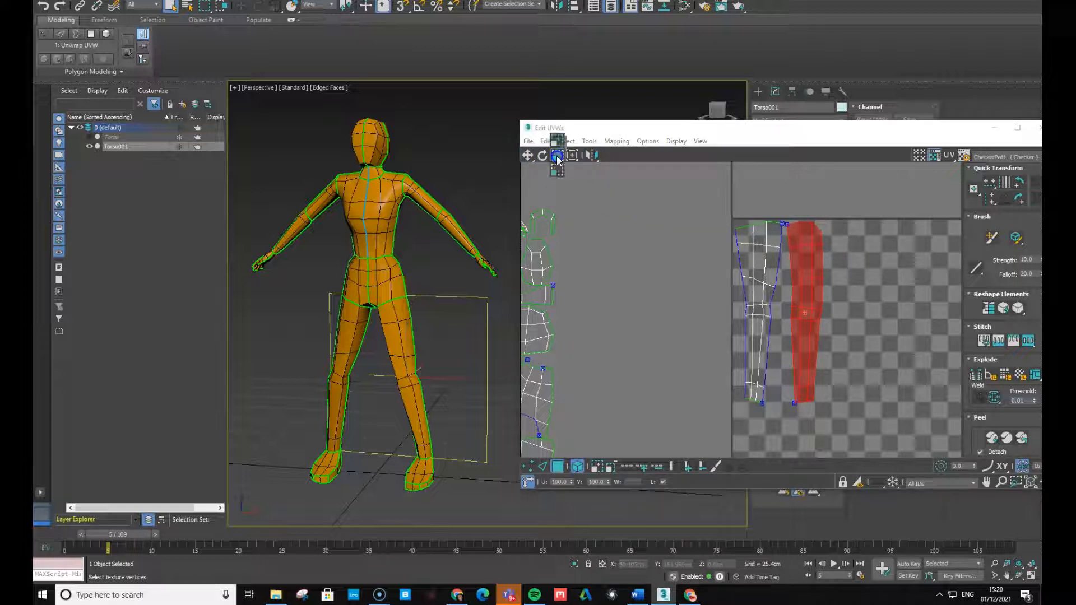
left_click(557, 141)
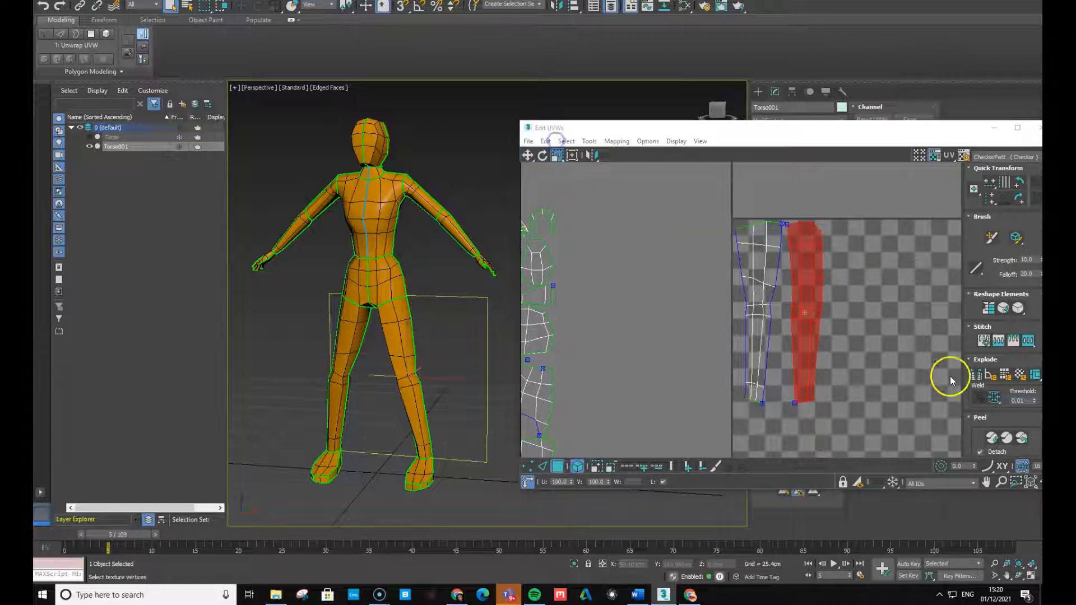
left_click_drag(820, 295, 822, 285)
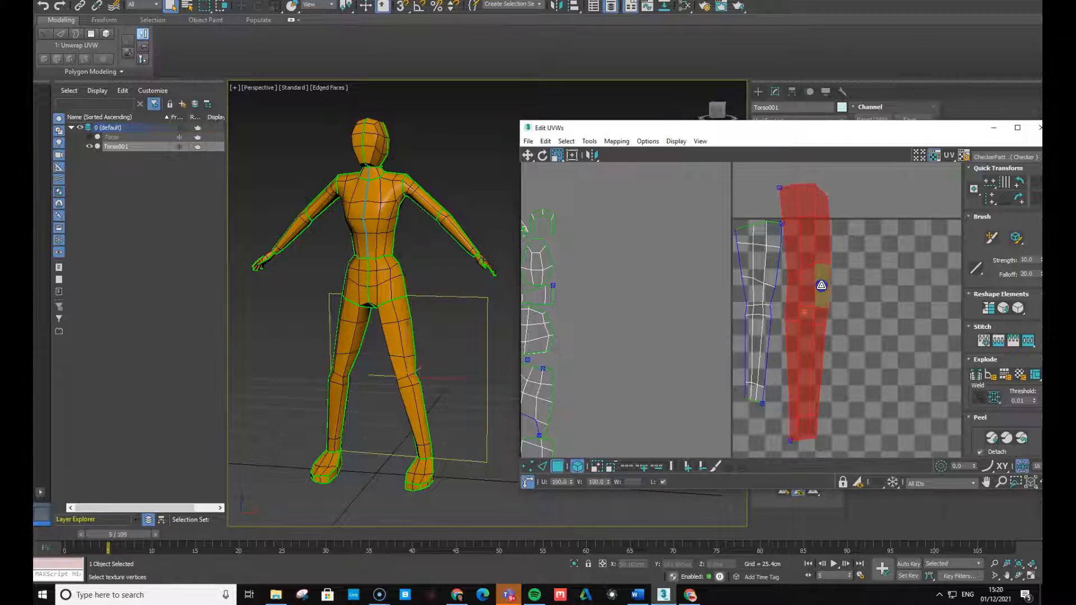
key("ctrl+z")
Stretch the second leg shell slightly in the horizontal direction only, and clear the selection
left_click(556, 157)
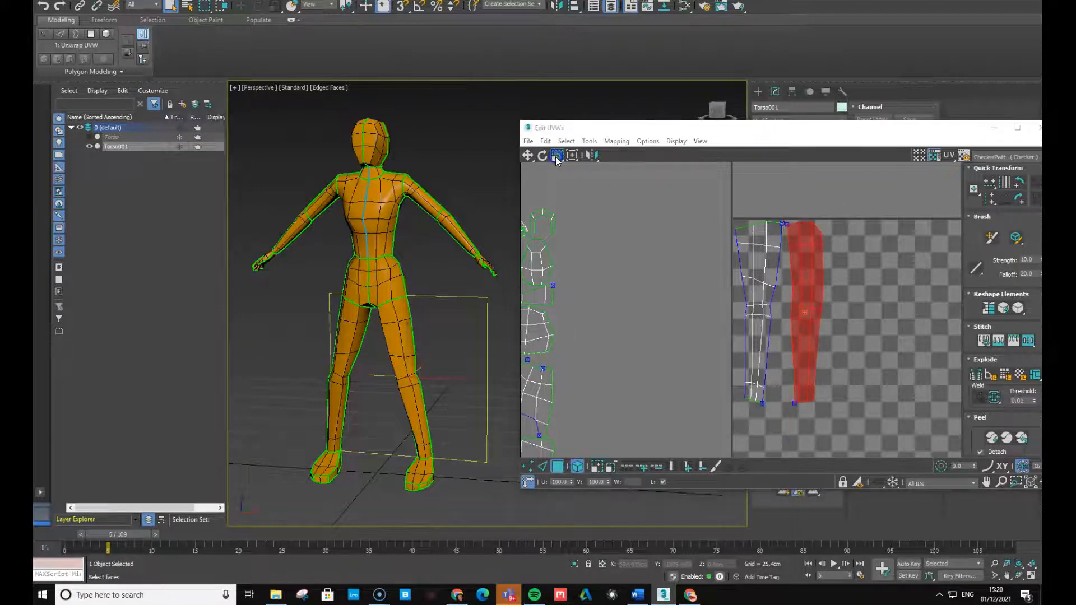
left_click(559, 152)
left_click(558, 175)
mouse_move(816, 298)
left_mouse_down()
mouse_move(837, 296)
mouse_move(818, 295)
left_mouse_up()
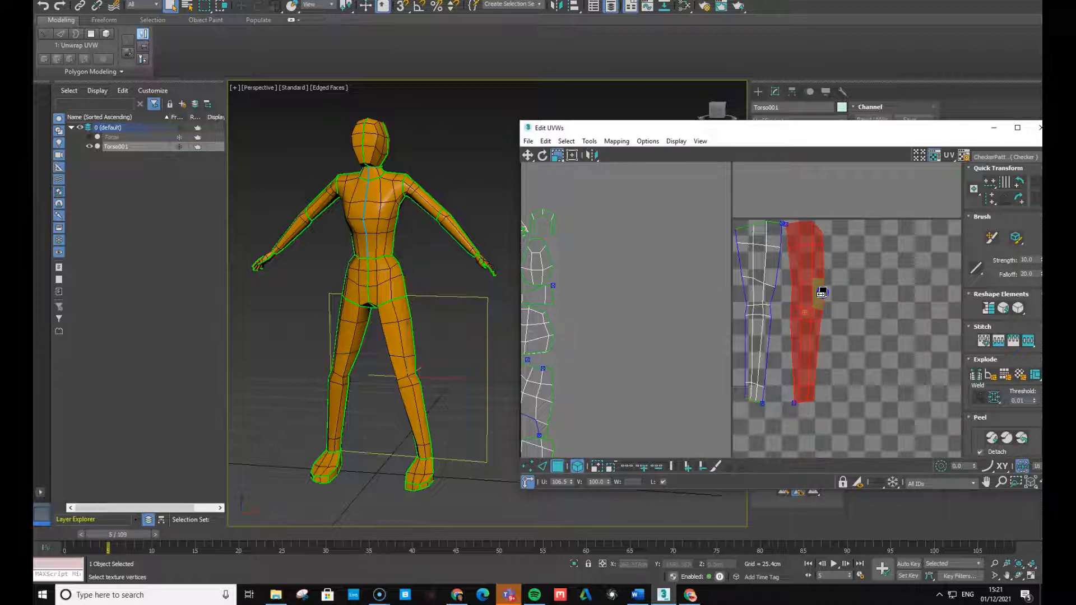
left_click(548, 141)
left_click(556, 156)
left_click(680, 345)
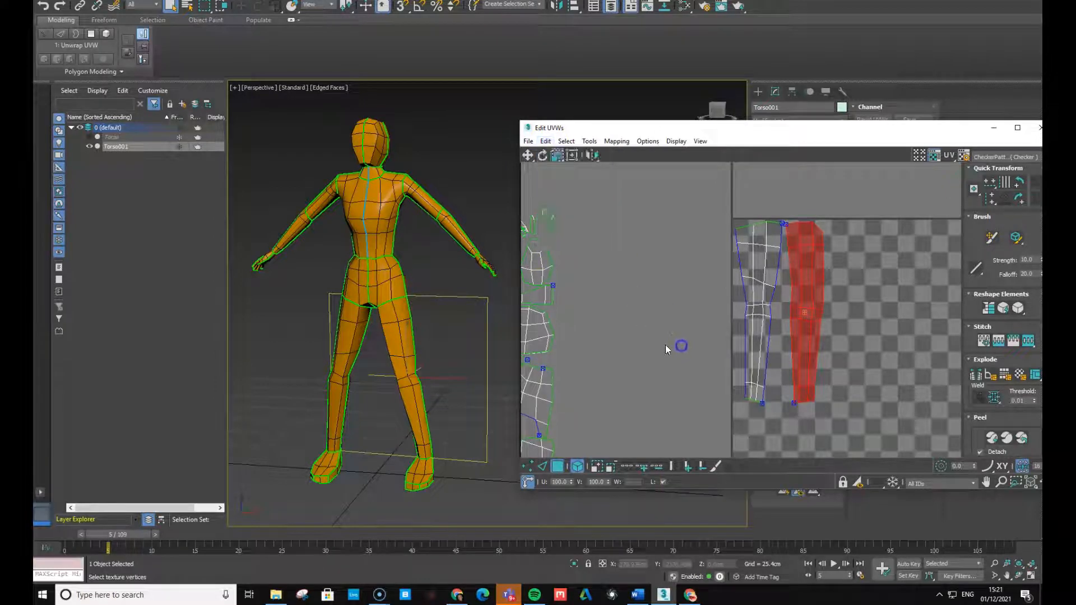
left_click(662, 321)
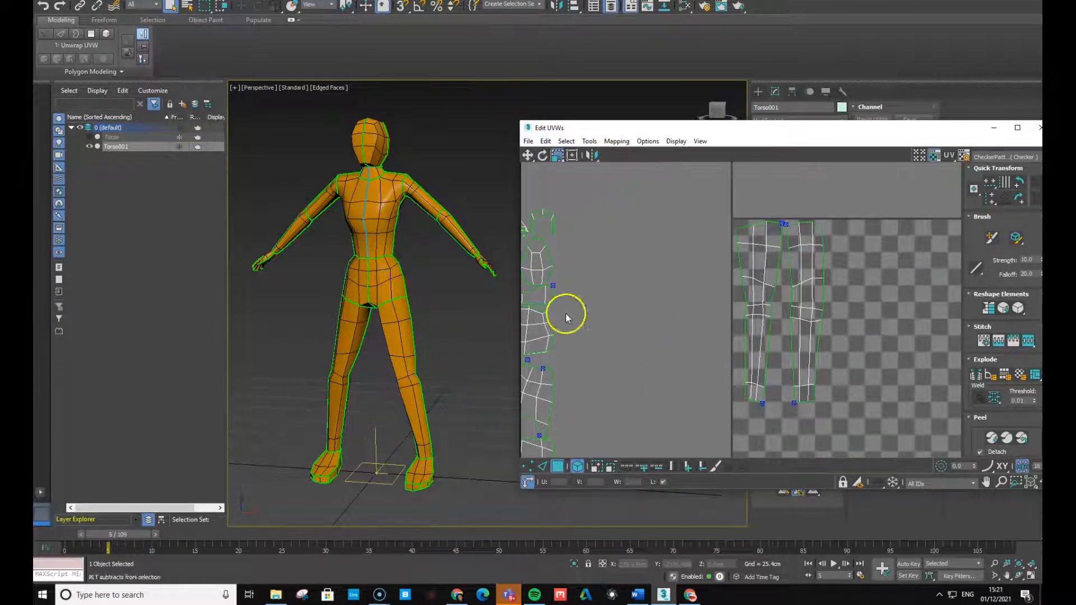
Move both shells of the model's other leg into the tile beside the first pair and rotate them upright by about 23 degrees
scroll(612, 295, "down", 5)
middle_click_drag(614, 295, 741, 304)
left_click(639, 264)
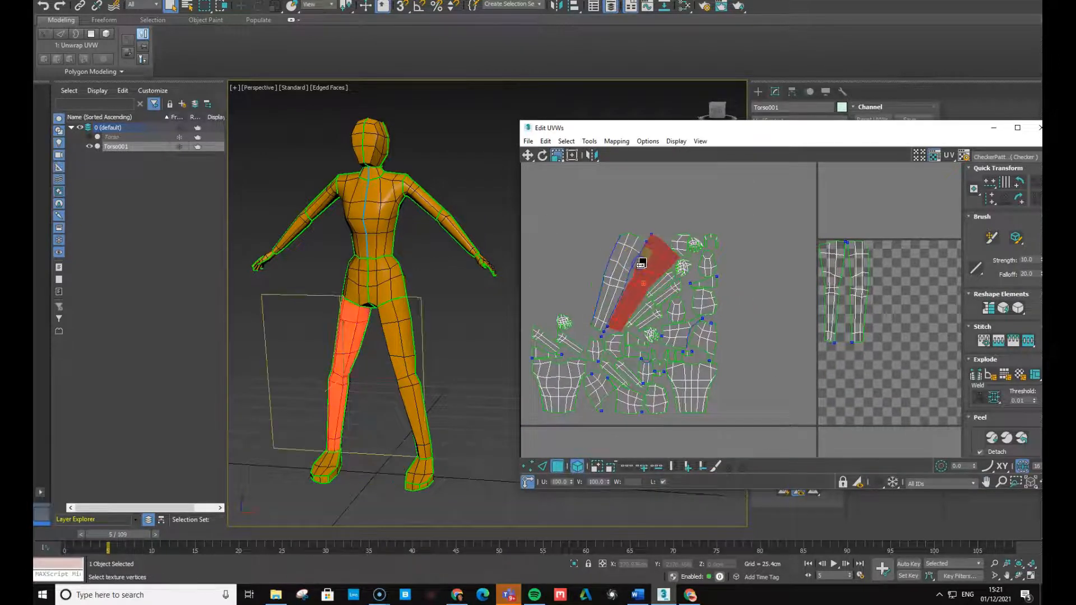
left_click(623, 261, "ctrl")
key("w")
left_click_drag(657, 261, 928, 268)
key("e")
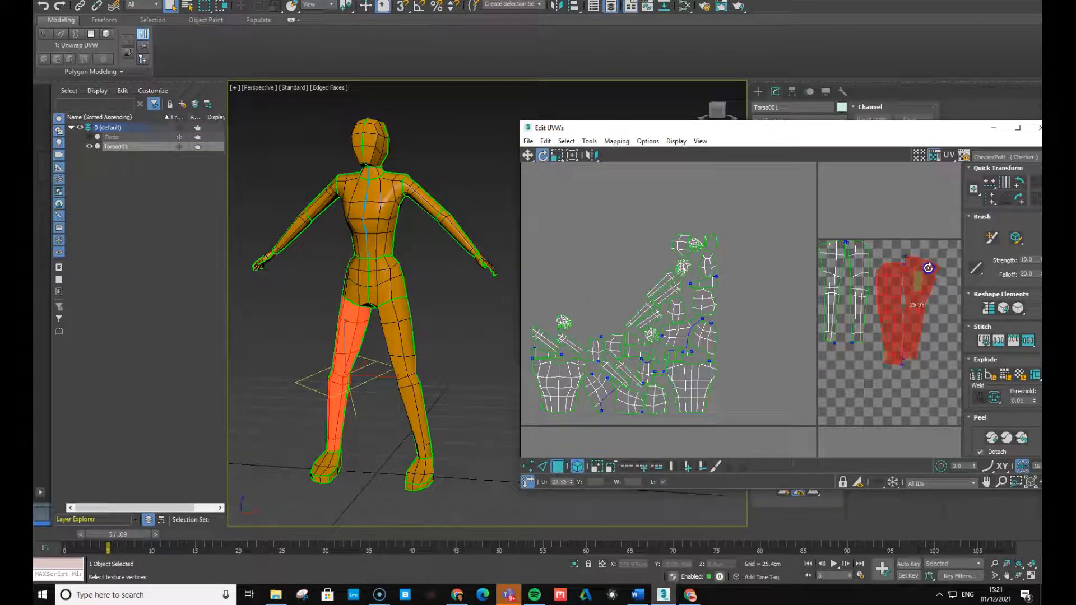
Shrink the second pair of leg shells slightly and uniformly, and align them side by side along the tile's upper edge
middle_click_drag(924, 340, 771, 343)
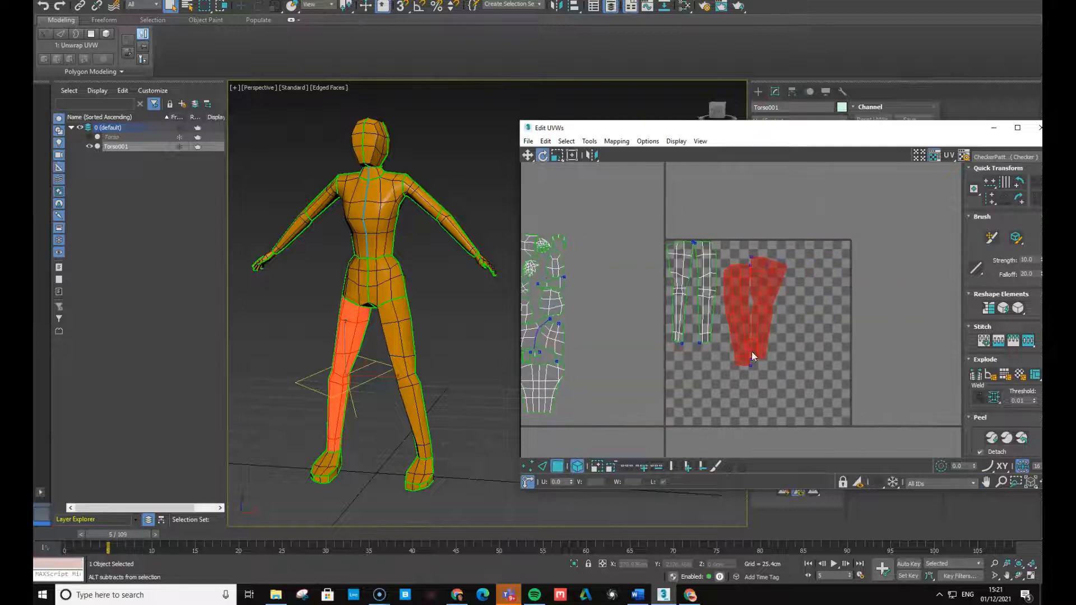
scroll(752, 353, "up", 1)
mouse_move(558, 155)
left_mouse_down()
mouse_move(564, 162)
mouse_move(558, 139)
left_mouse_up()
mouse_move(778, 271)
left_mouse_down()
mouse_move(790, 264)
mouse_move(783, 273)
left_mouse_up()
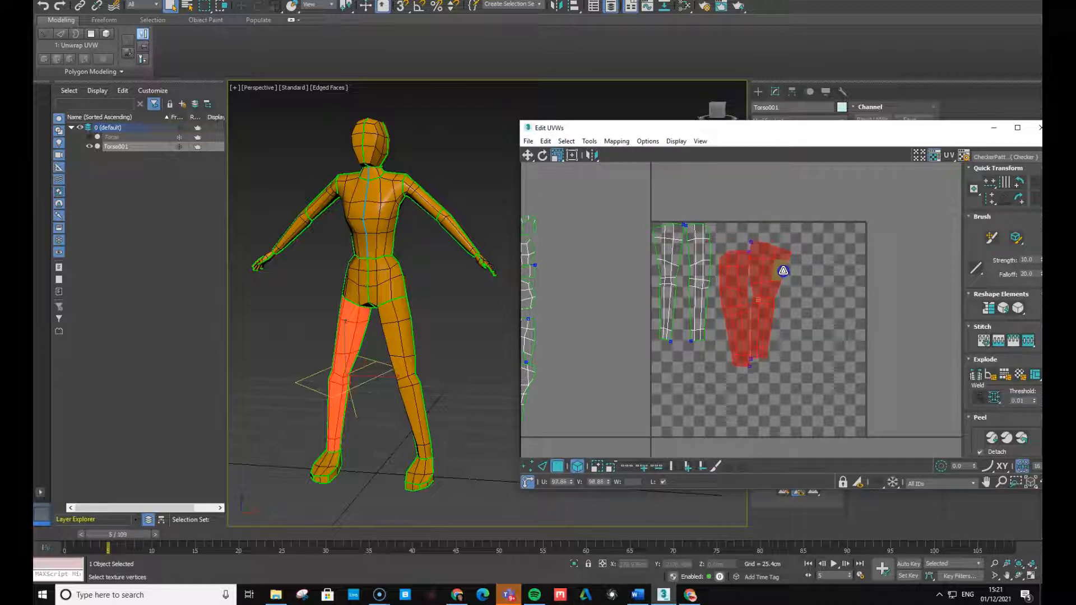
key("w")
left_click(814, 345)
left_click_drag(774, 272, 829, 256)
left_click_drag(733, 288, 733, 263)
left_click_drag(831, 253, 787, 255)
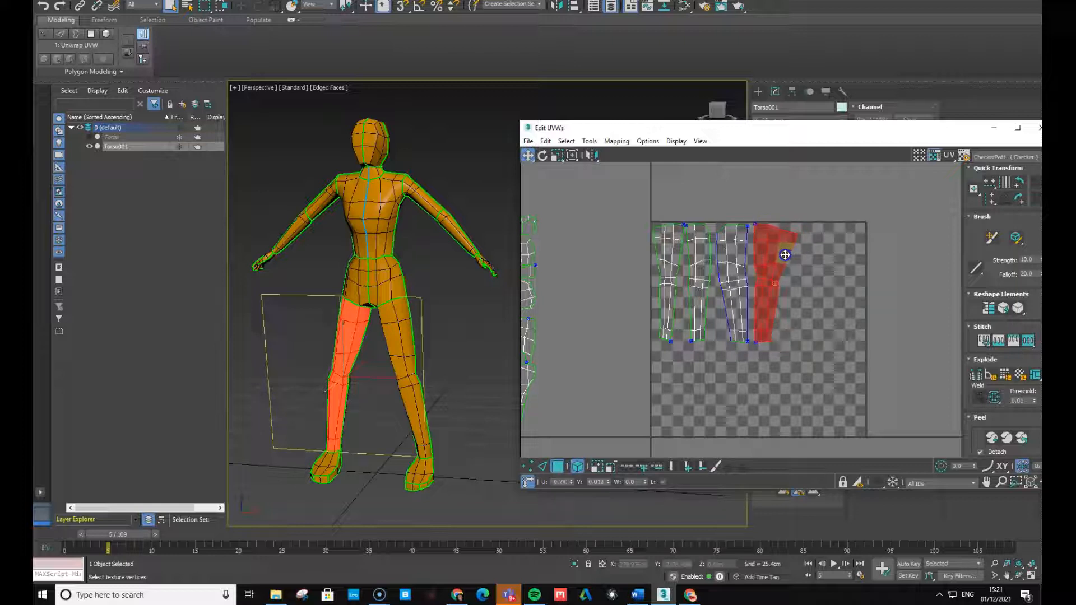
Narrow the two newly placed leg shells horizontally and move them closer together
left_click(558, 156)
left_click_drag(762, 277, 768, 274)
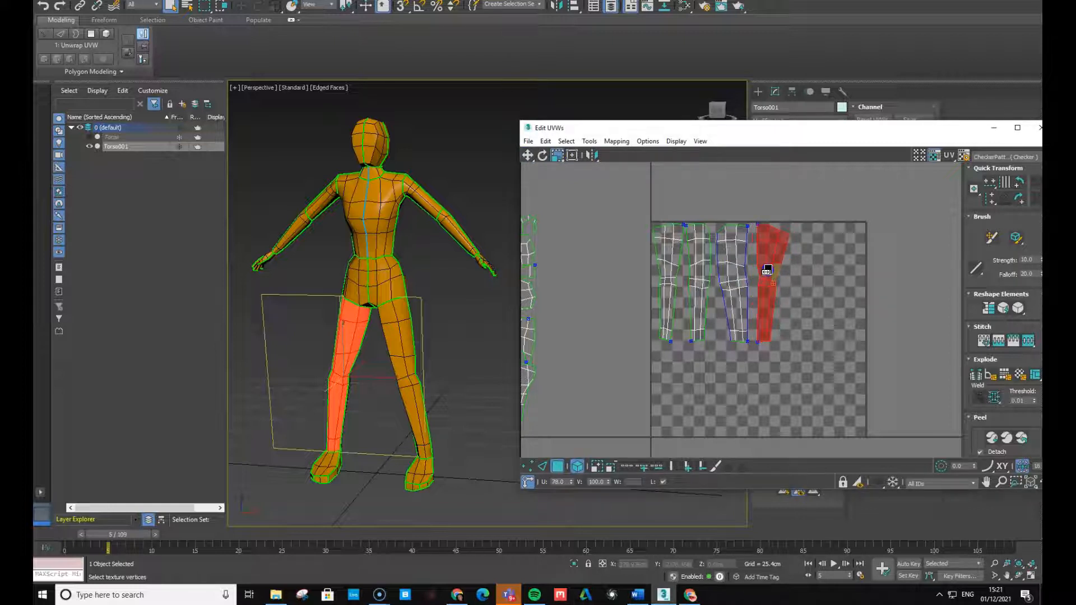
left_click(722, 273)
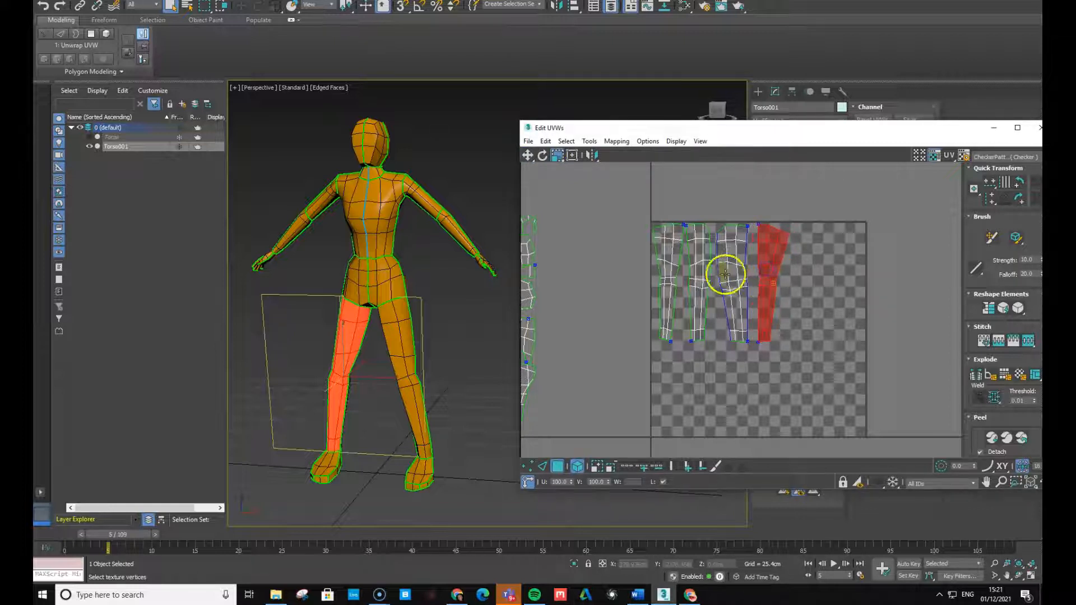
left_click(776, 250)
key("w")
left_click_drag(737, 263, 752, 260)
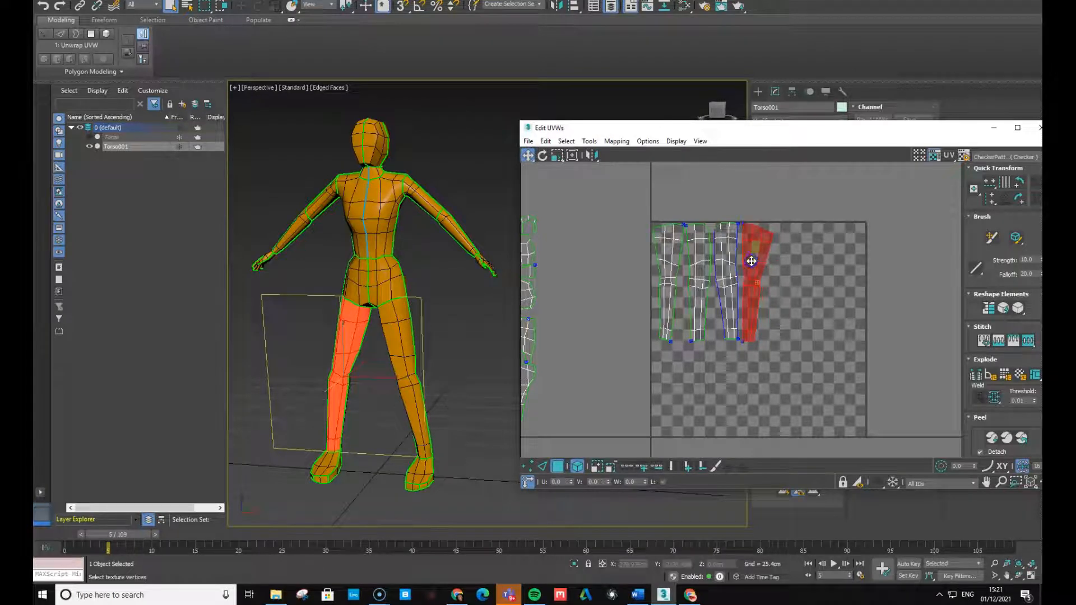
left_click_drag(757, 261, 759, 261)
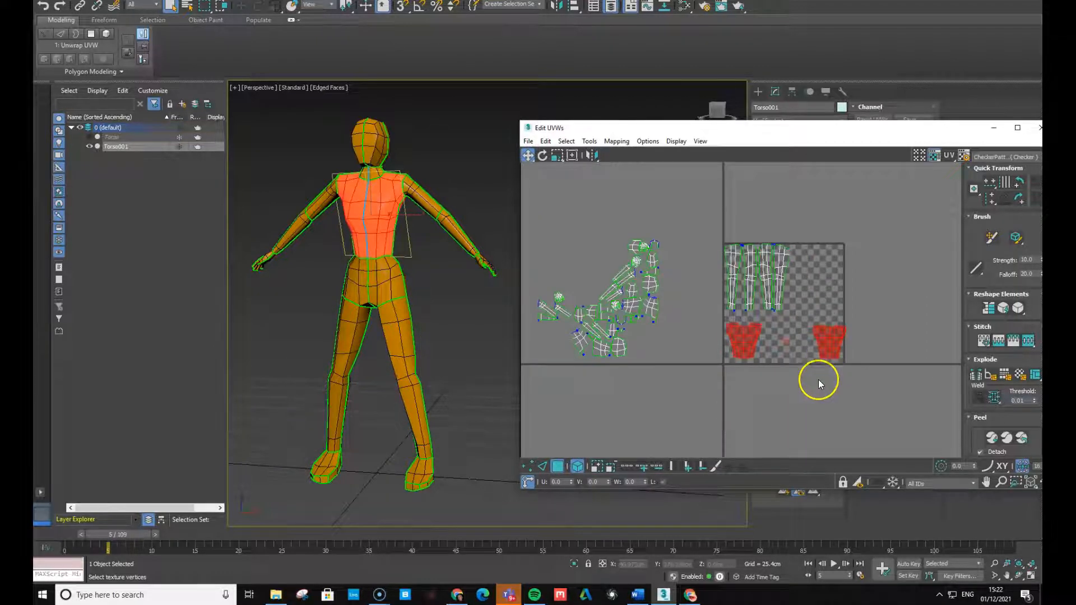
Stack the two torso shells in the tile's upper-right corner and narrow the lower one horizontally
left_click(819, 389)
left_click(829, 338)
left_click_drag(834, 341, 829, 268)
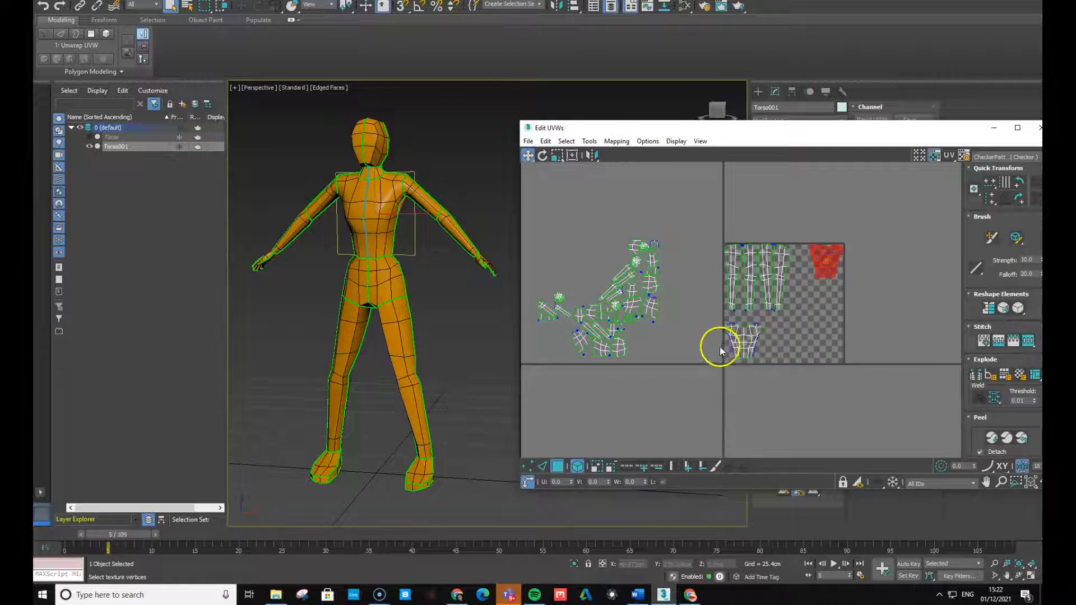
left_click_drag(742, 327, 826, 291)
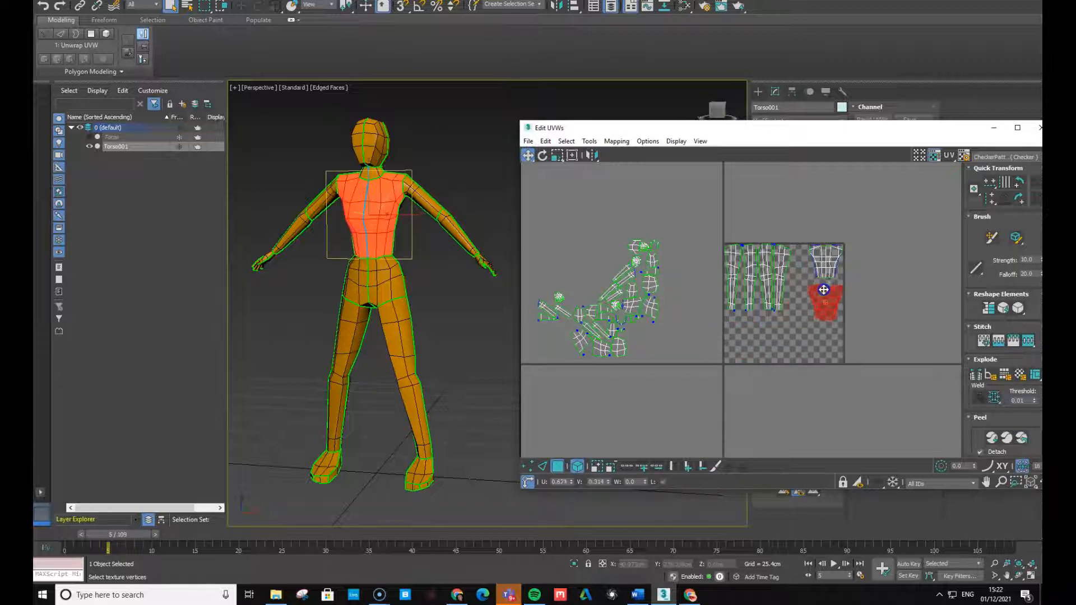
key("r")
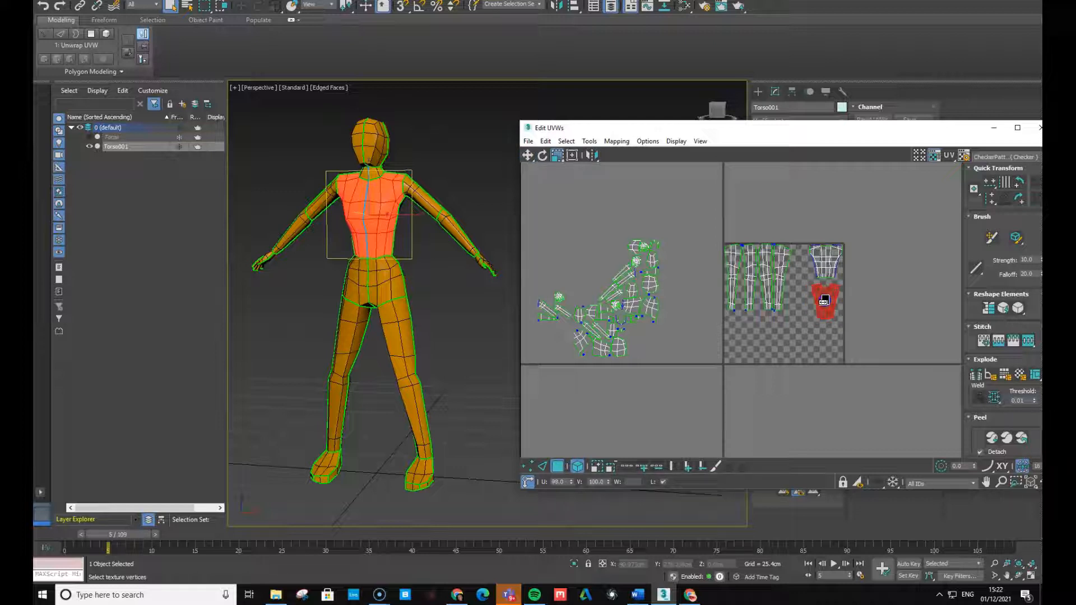
key("w")
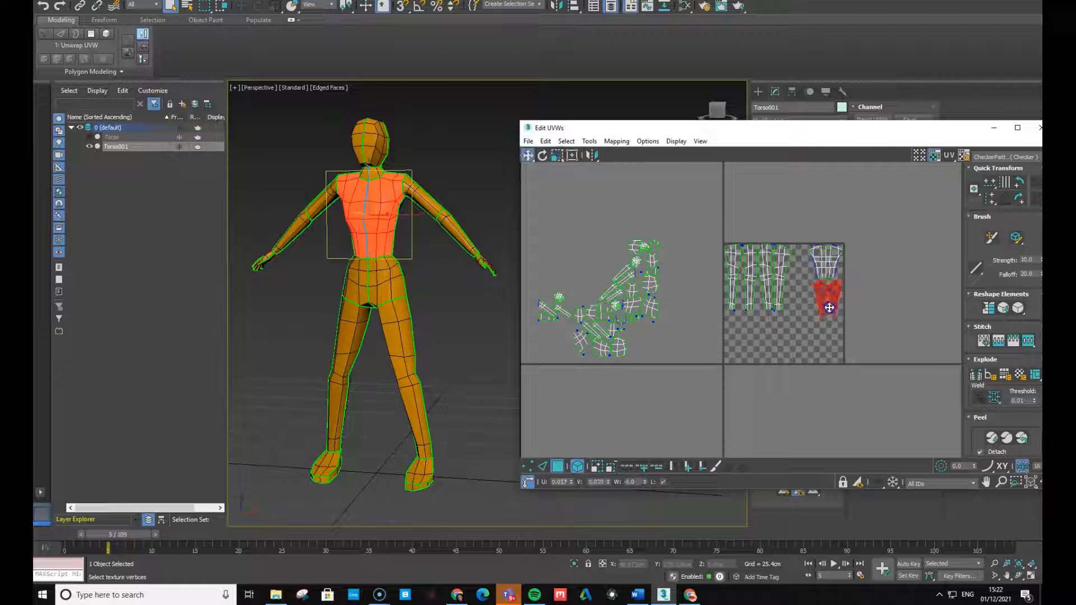
Select the upper and lower arm shells of one arm together and move them to the tile's lower-left corner
scroll(577, 329, "up", 2)
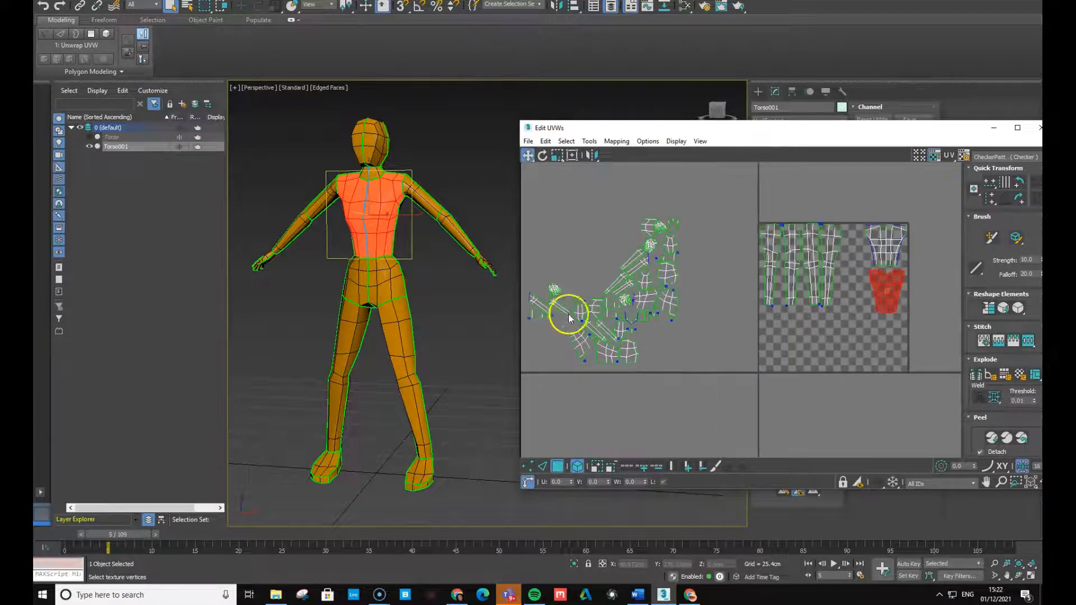
left_click(630, 259)
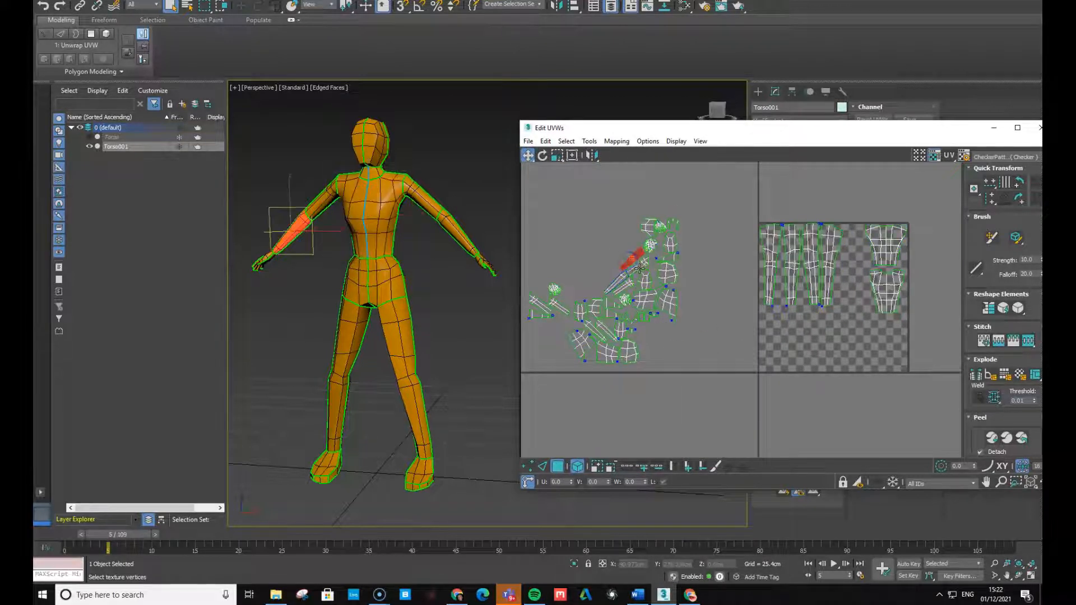
left_click(638, 267, "ctrl")
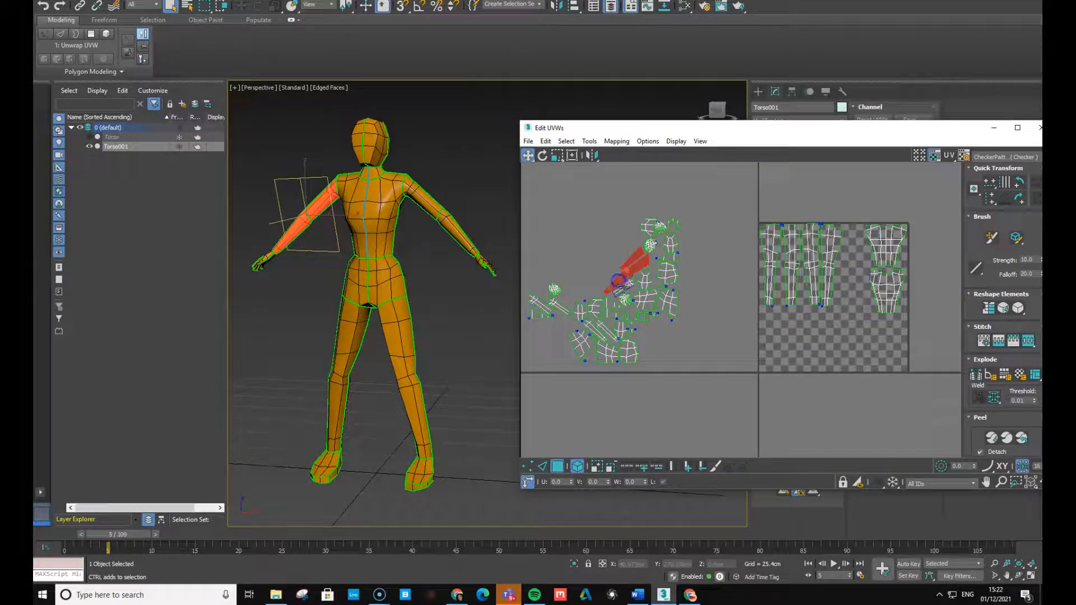
left_click_drag(630, 264, 781, 335)
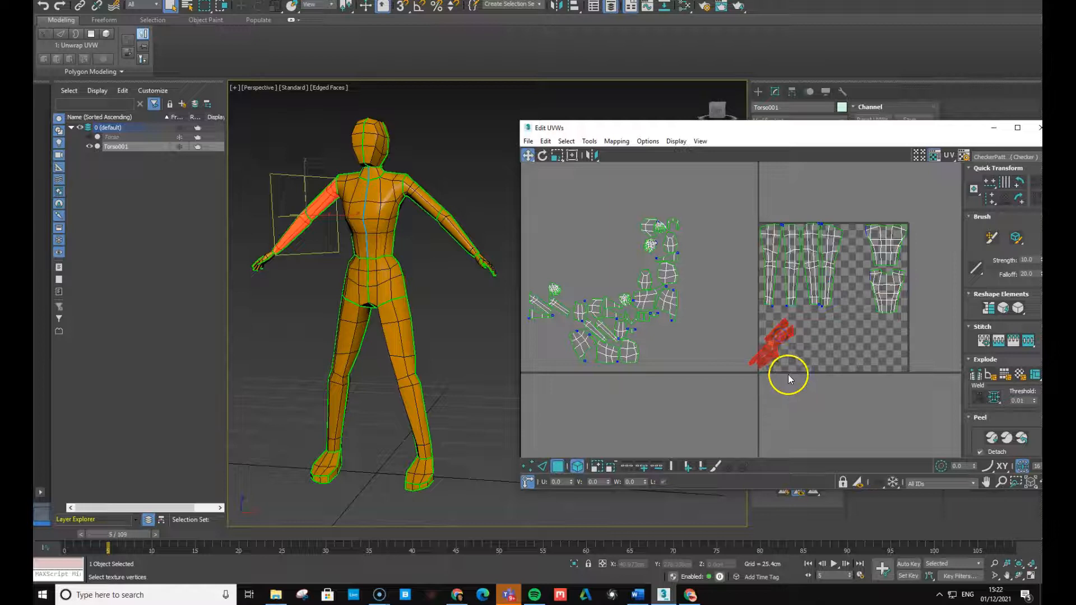
Move the first pair of leg shells out of the tile and shift the second pair into its upper-left corner
left_click(767, 253)
left_click(788, 259)
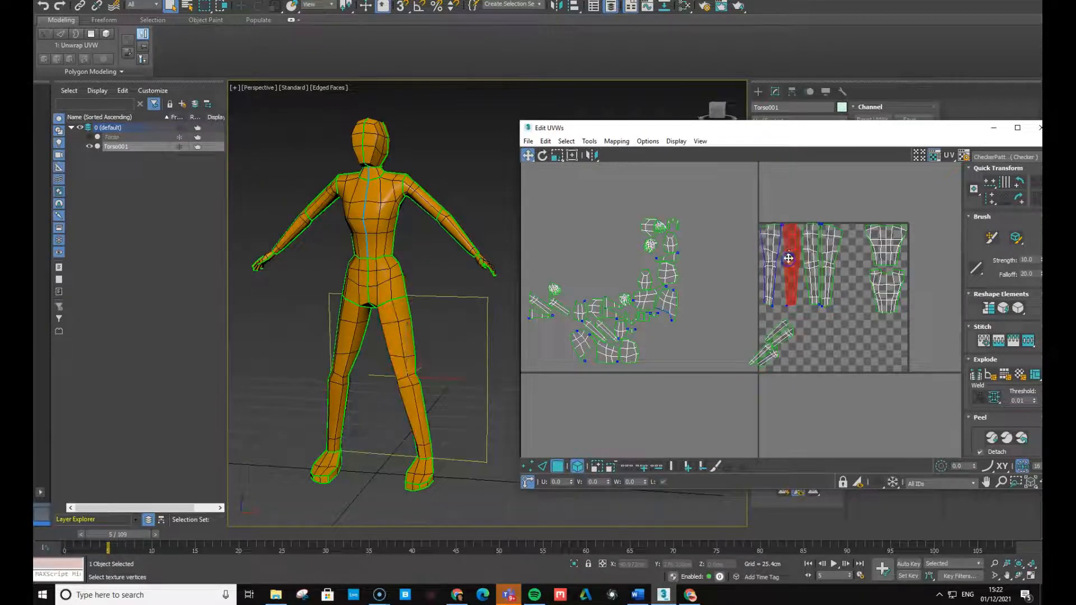
left_click(772, 254, "ctrl")
left_click_drag(790, 253, 735, 235)
left_click(813, 252)
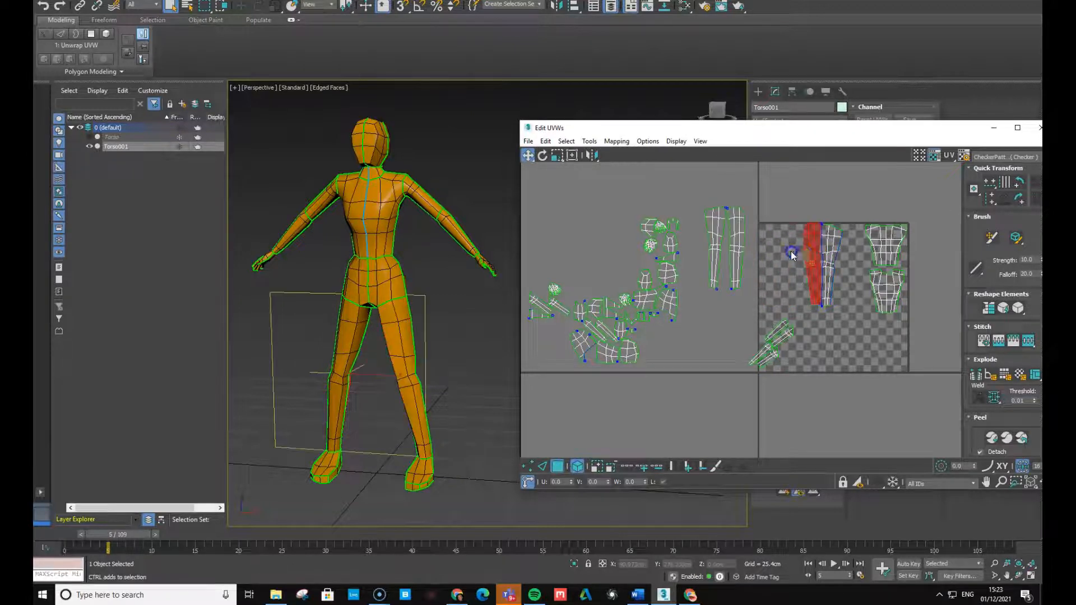
mouse_move(811, 251)
left_mouse_down()
mouse_move(772, 251)
mouse_move(813, 250)
mouse_move(792, 252)
left_mouse_up()
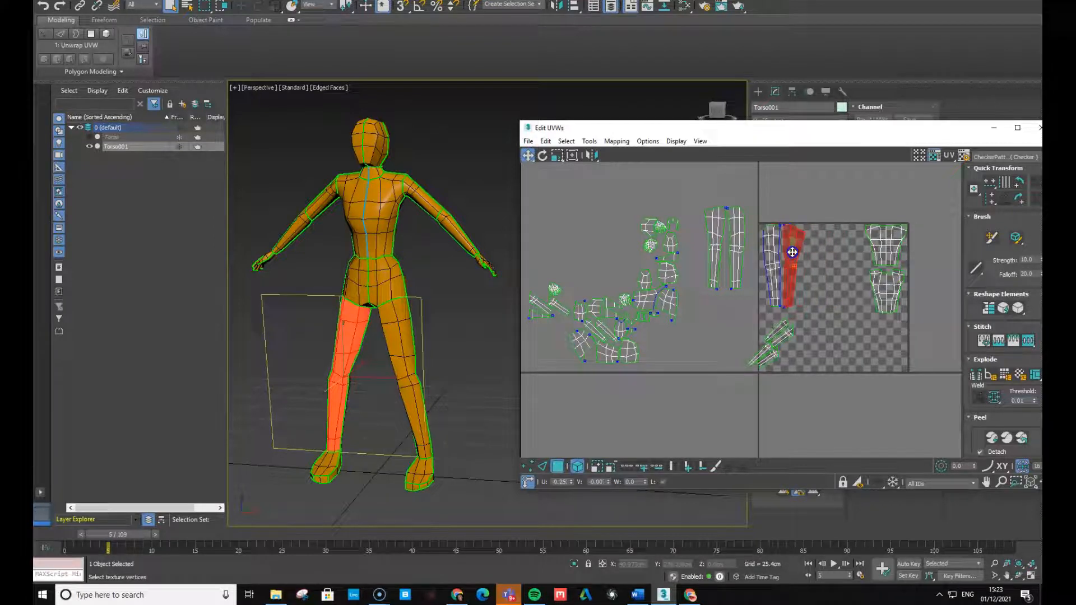
Select the four upper and lower arm shells of the first arm together, rotate them upright and fit them into the tile's lower-left corner
left_click(776, 334)
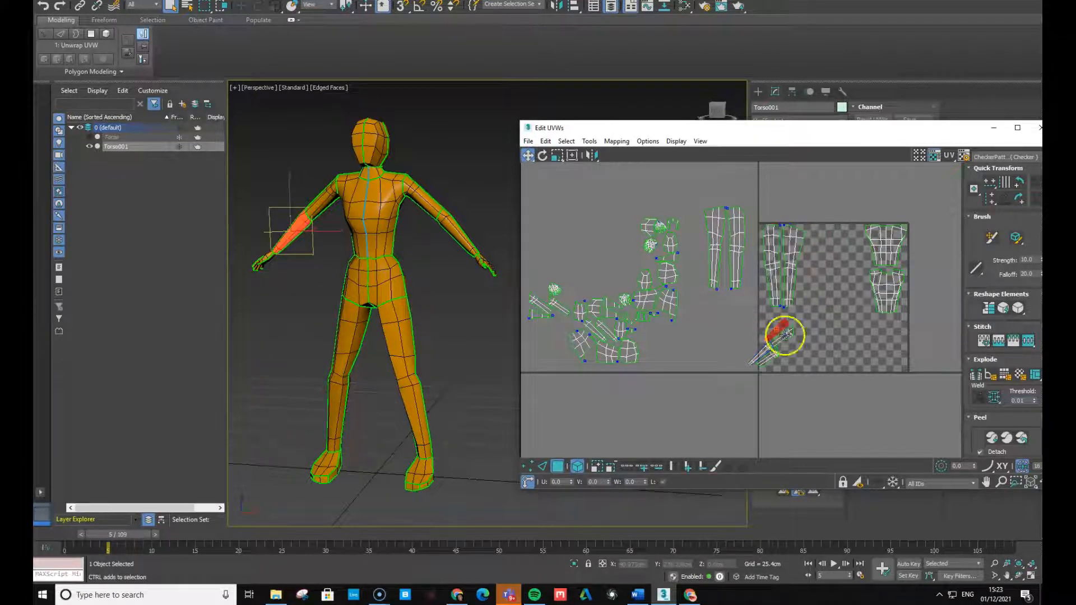
left_click(784, 335, "ctrl")
left_click(767, 349, "ctrl")
left_click(773, 356, "ctrl")
key("e")
left_click_drag(774, 357, 783, 326)
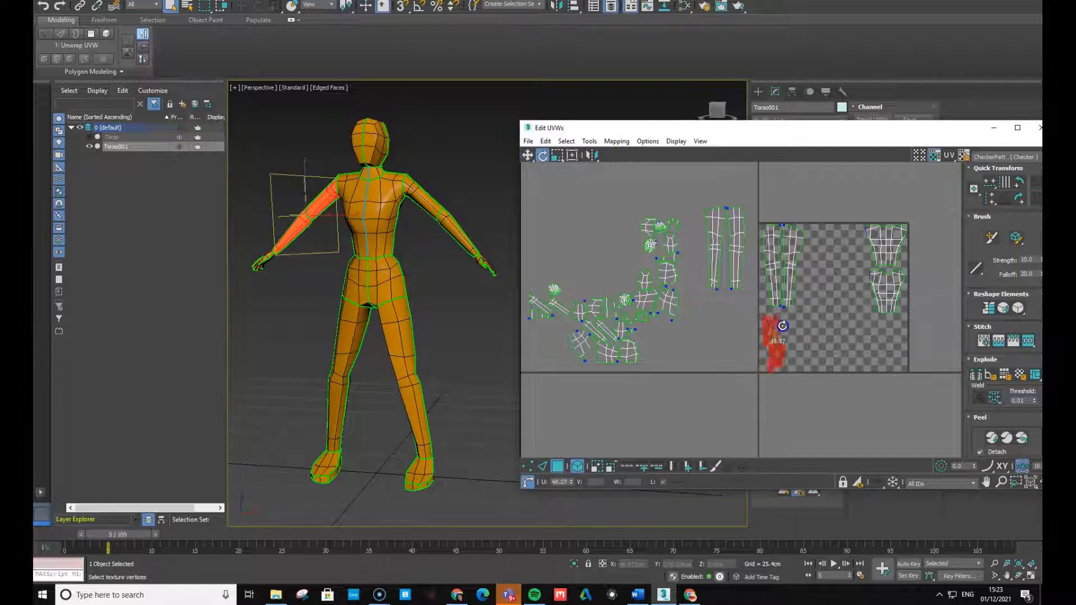
key("w")
scroll(765, 356, "up", 3)
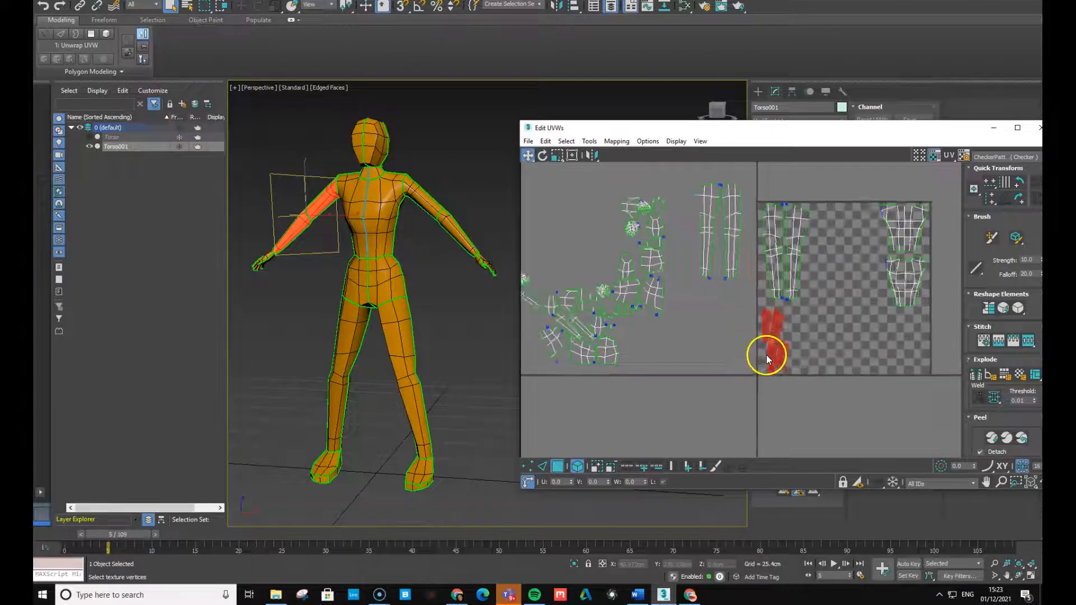
left_click_drag(781, 309, 781, 306)
left_click(817, 327)
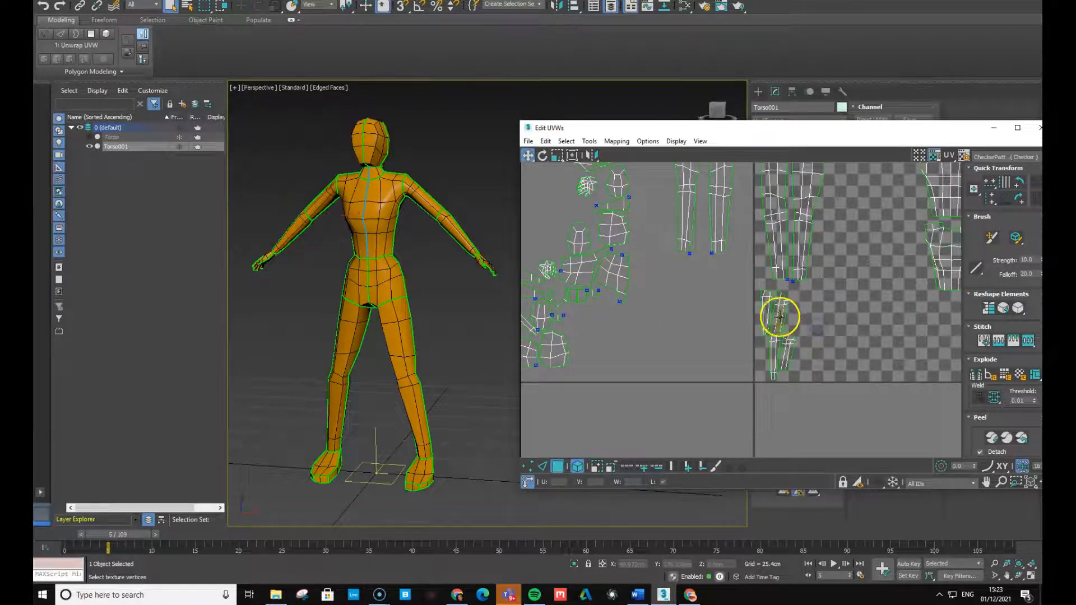
Arrange the first arm's two forearm shells side by side at the tile's lower edge, with the two upper arm shells directly above them
left_click_drag(774, 354, 762, 358)
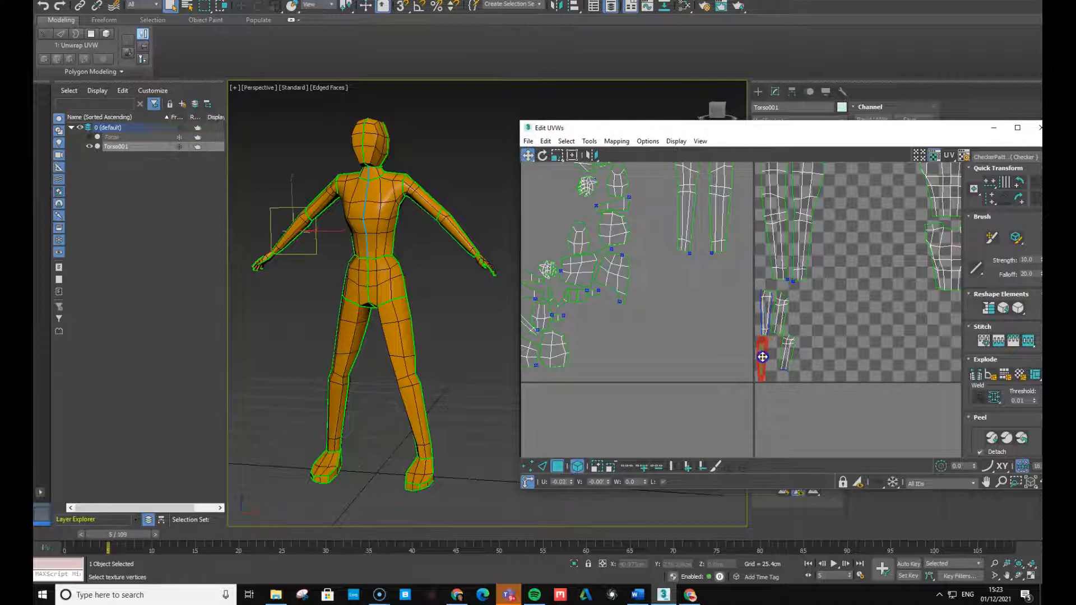
left_click(764, 310)
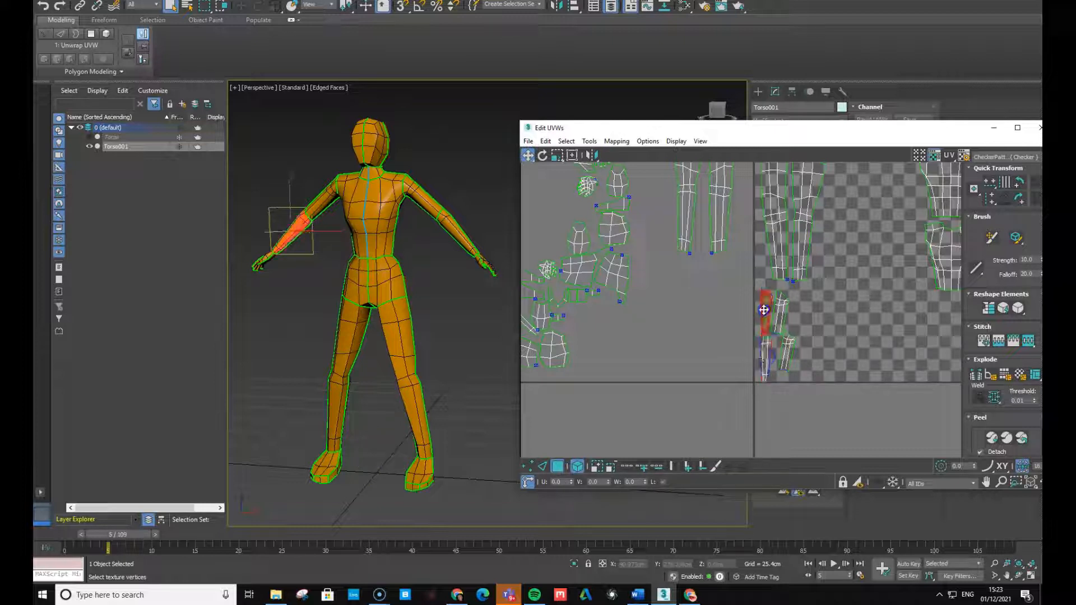
left_click_drag(778, 308, 781, 307)
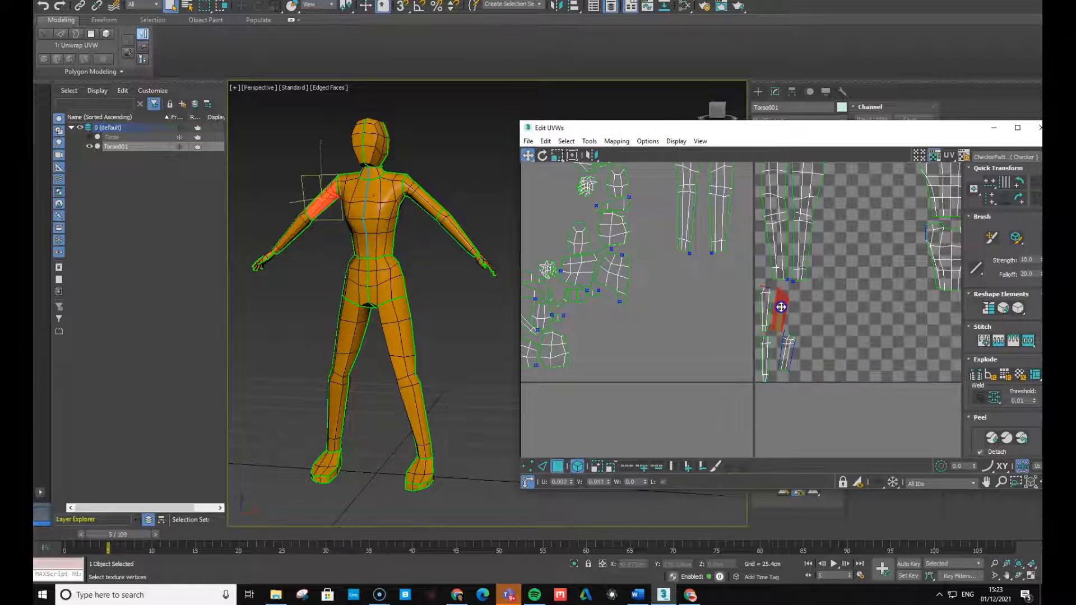
mouse_move(789, 353)
left_mouse_down()
mouse_move(802, 310)
mouse_move(779, 359)
left_mouse_up()
mouse_move(781, 307)
left_mouse_down()
mouse_move(771, 307)
mouse_move(790, 305)
left_mouse_up()
left_click(781, 359)
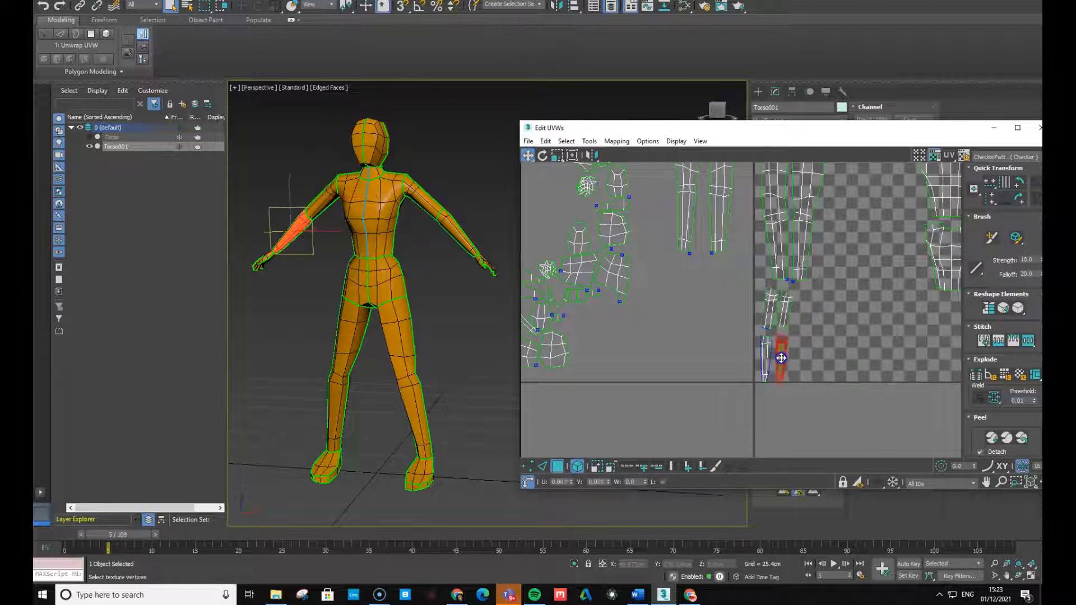
mouse_move(777, 362)
left_mouse_down()
mouse_move(767, 356)
mouse_move(782, 356)
left_mouse_up()
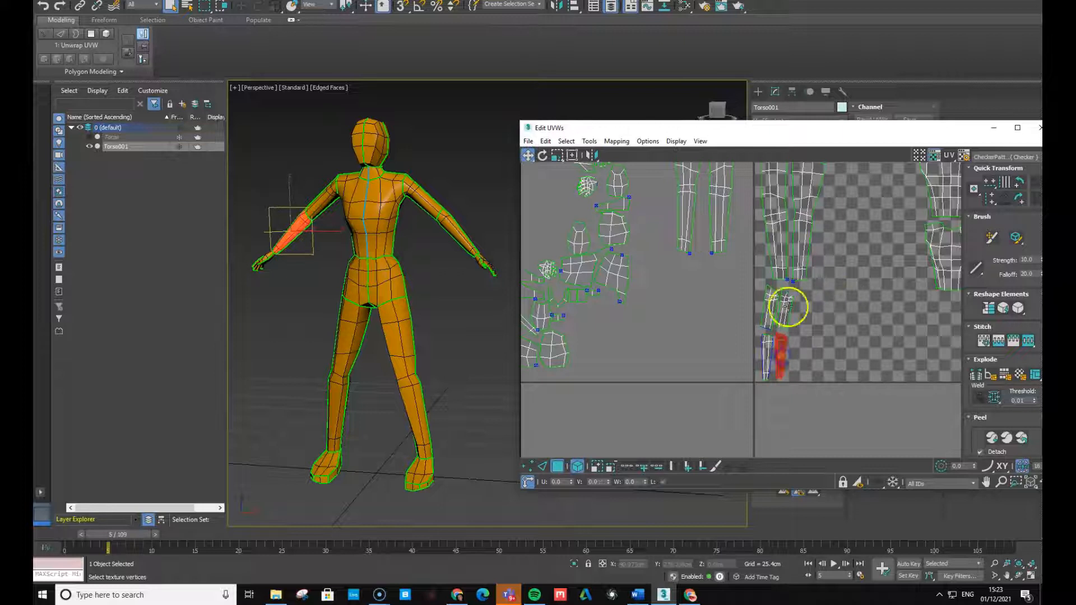
Move the two leg shells waiting outside the tile into it, between the first leg pair and the torso shells
left_click(726, 211)
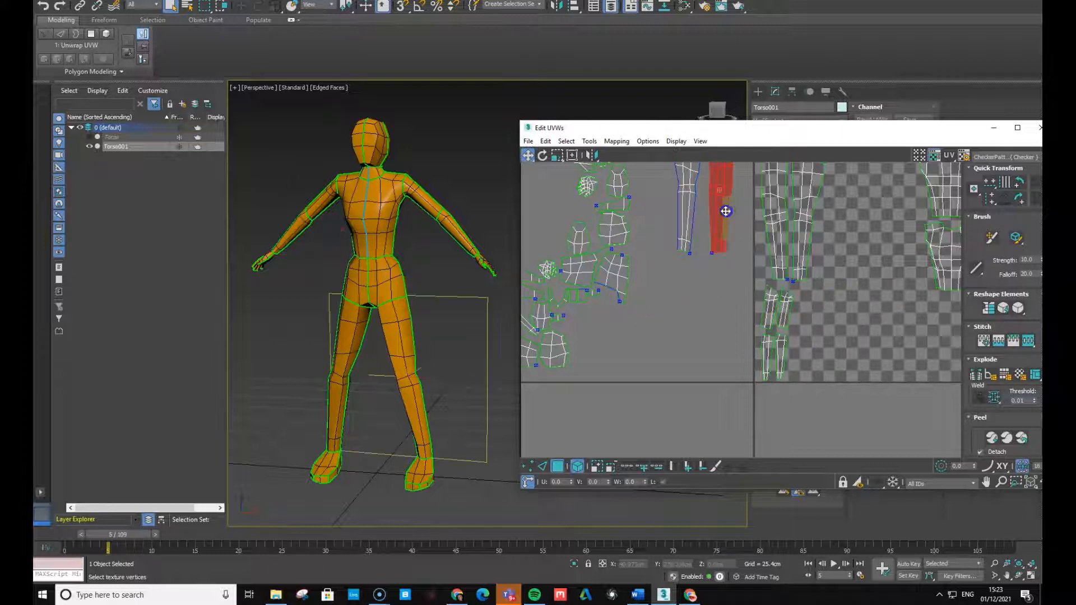
left_click(690, 218, "ctrl")
left_click_drag(718, 204, 882, 225)
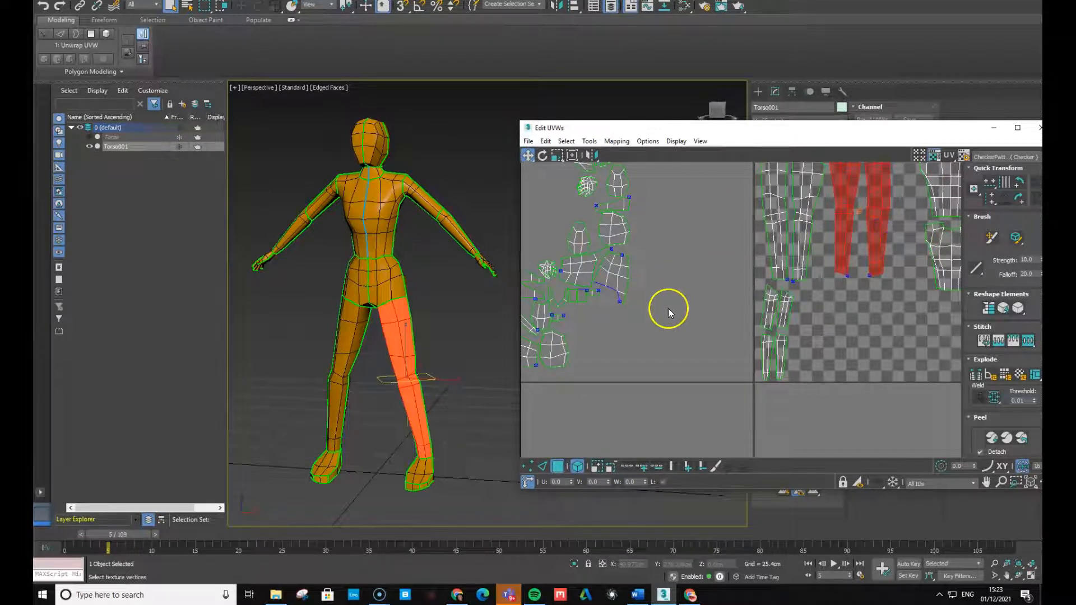
middle_click_drag(599, 330, 675, 332)
left_click(590, 317, "ctrl")
left_click(575, 317, "ctrl")
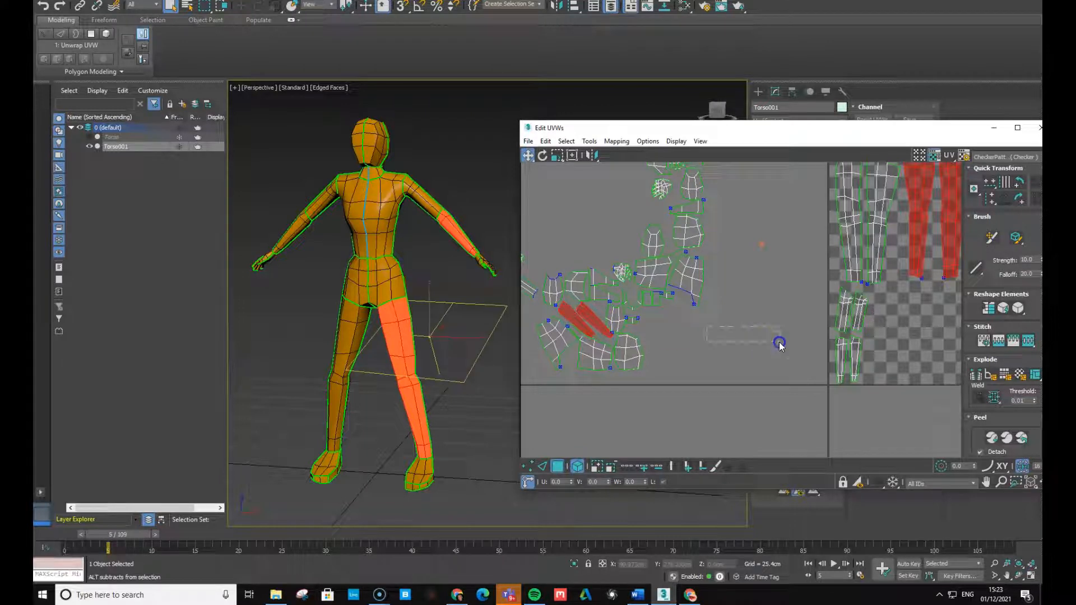
left_click_drag(591, 318, 839, 338)
key("ctrl+z")
left_click(662, 322)
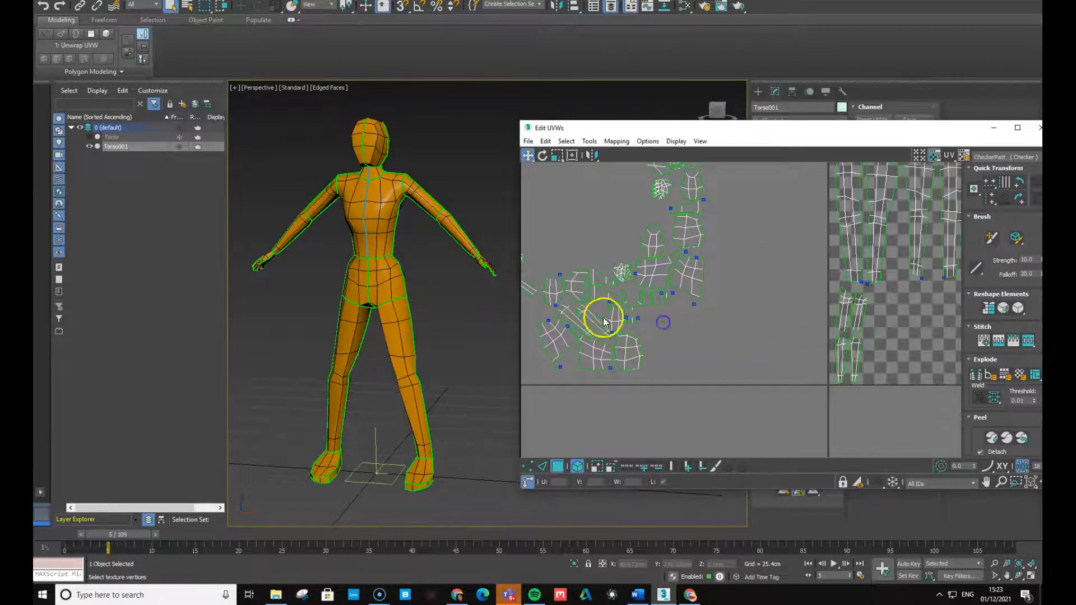
Move the other arm's forearm and upper arm shells into the tile below the second leg pair and rotate them upright
left_click(590, 318)
left_click(573, 320, "ctrl")
left_click_drag(578, 320, 918, 318)
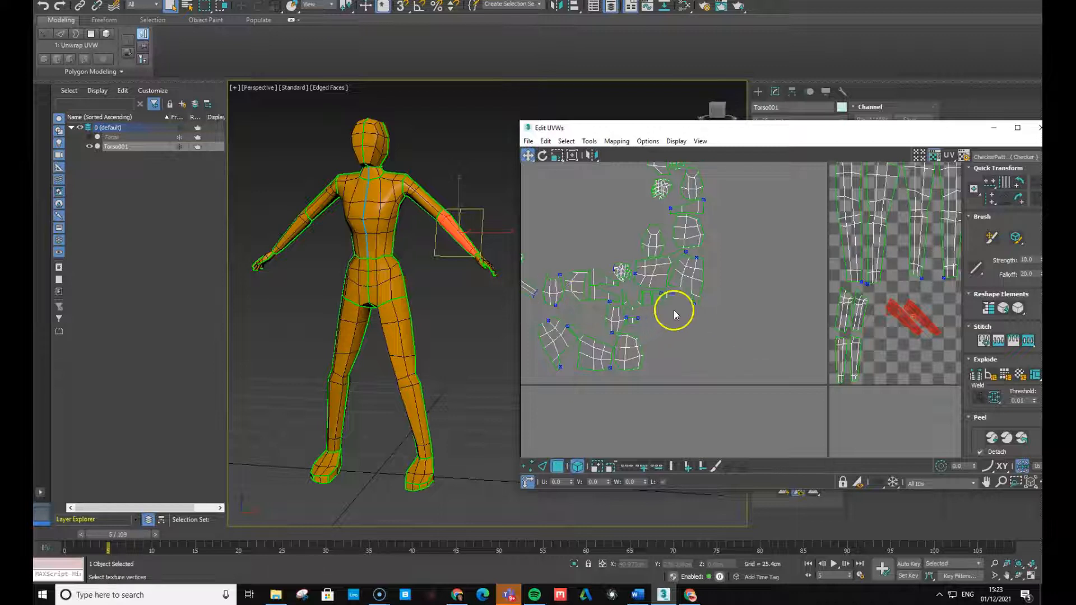
scroll(672, 312, "down", 1)
scroll(620, 308, "down", 1)
left_click(568, 296)
left_click_drag(576, 297, 806, 320)
key("e")
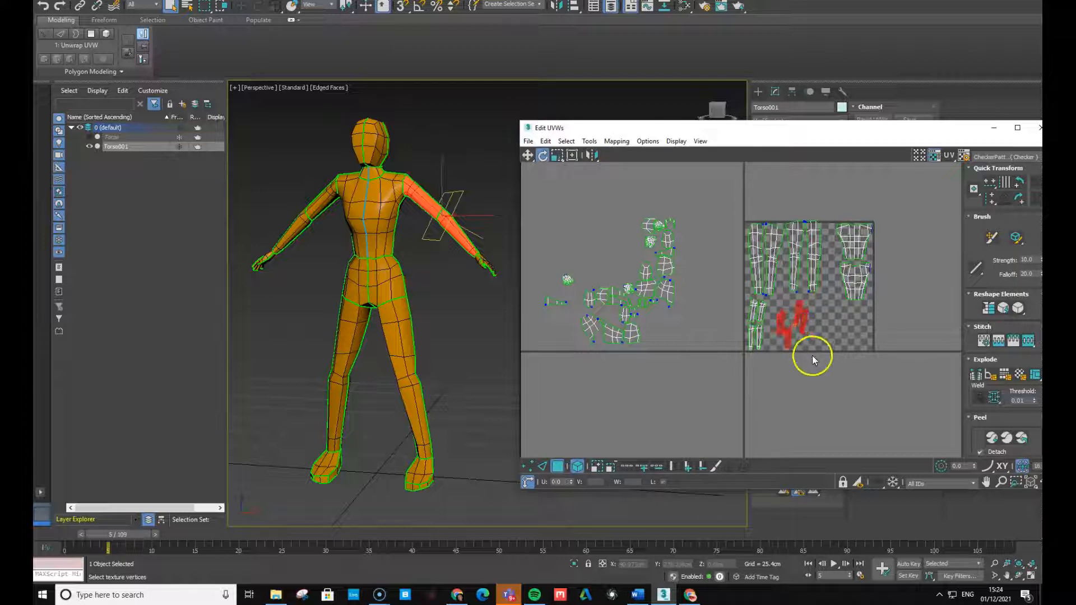
scroll(804, 343, "up", 3)
key("w")
Pair the second arm's forearm shells at the tile's lower edge and line up its two upper arm shells above them
left_click(830, 326)
left_click_drag(808, 301, 819, 335)
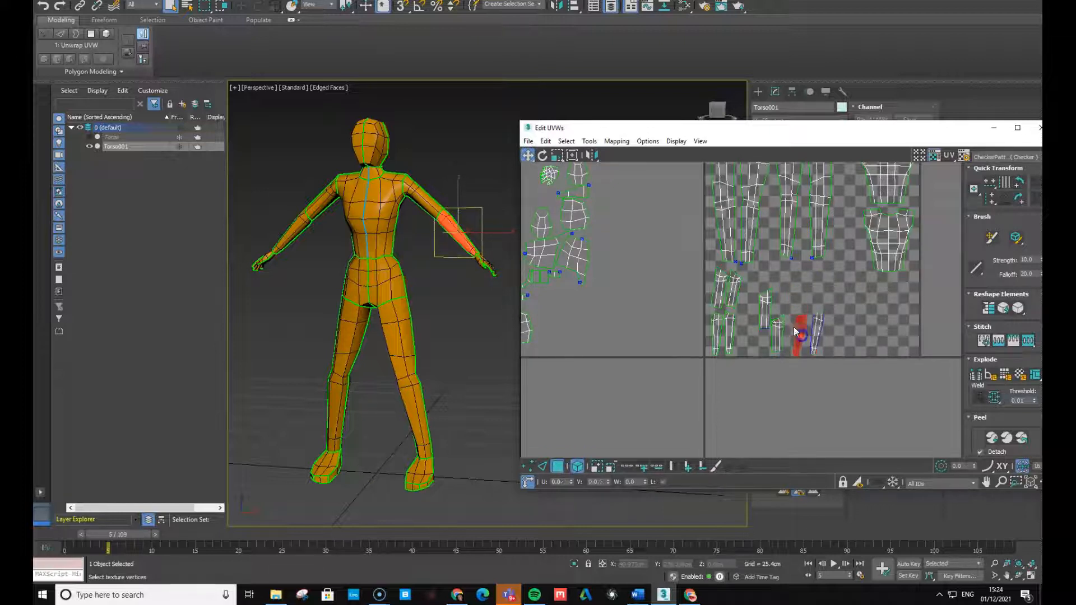
left_click_drag(762, 301, 825, 287)
left_click_drag(775, 334, 805, 287)
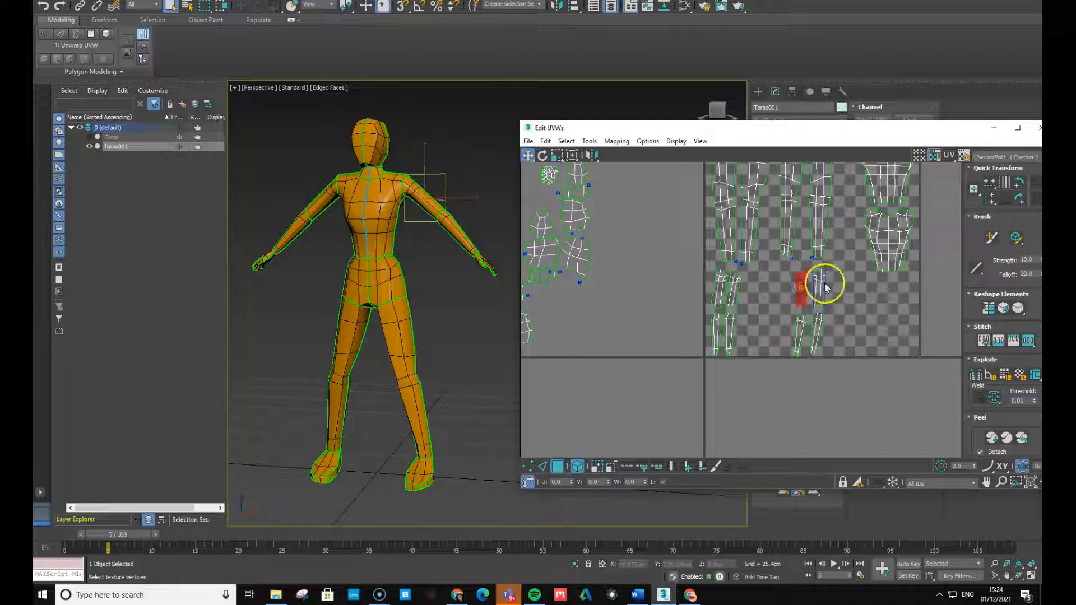
left_click(822, 286)
left_click(801, 290)
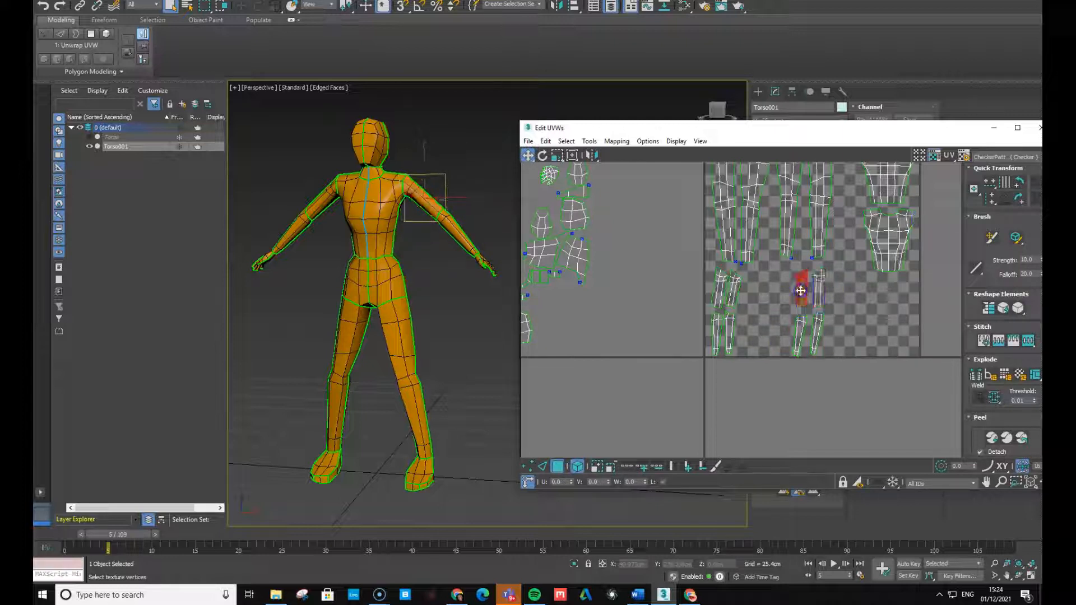
left_click(818, 291)
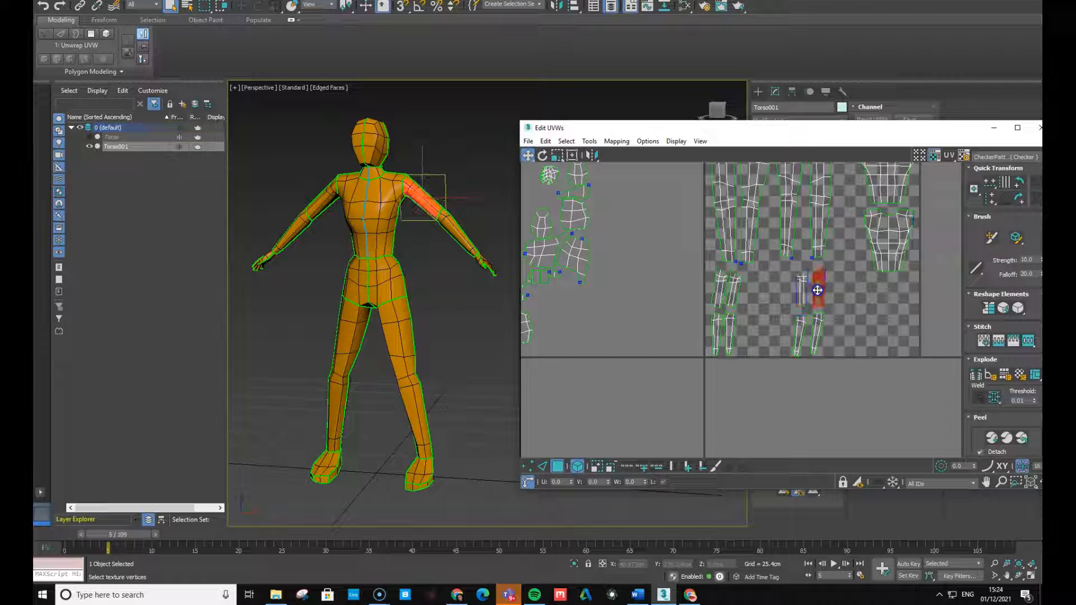
left_click(800, 332)
mouse_move(817, 334)
left_mouse_down()
mouse_move(780, 338)
mouse_move(817, 334)
mouse_move(797, 331)
left_mouse_up()
left_click(819, 331)
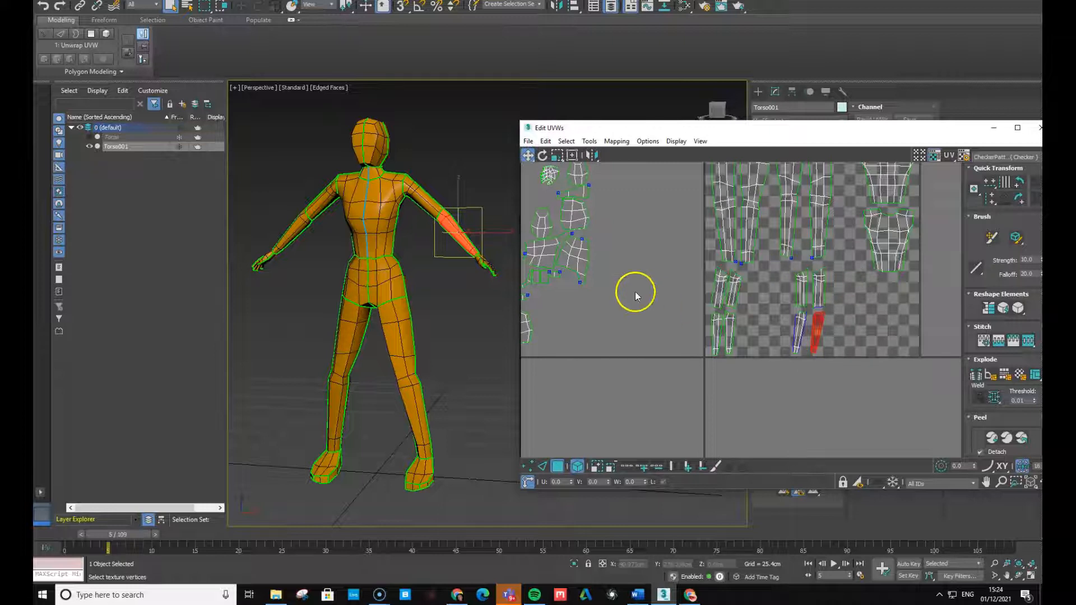
Select all the arranged leg, torso and arm shells and move them together out of the tile to its right side
scroll(632, 293, "down", 4)
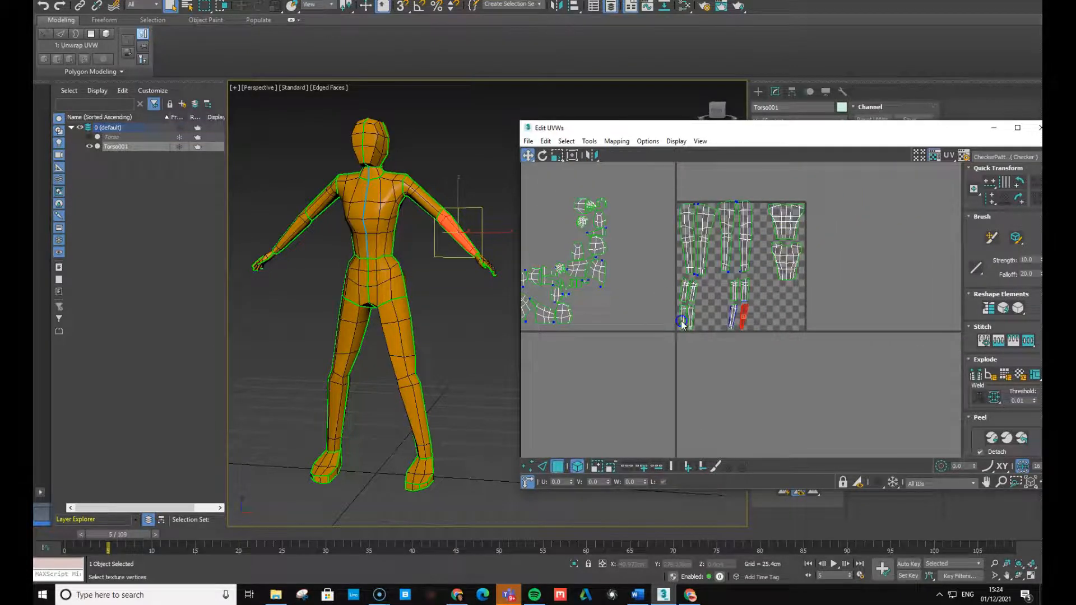
left_click_drag(681, 321, 675, 349)
left_click_drag(703, 256, 851, 251)
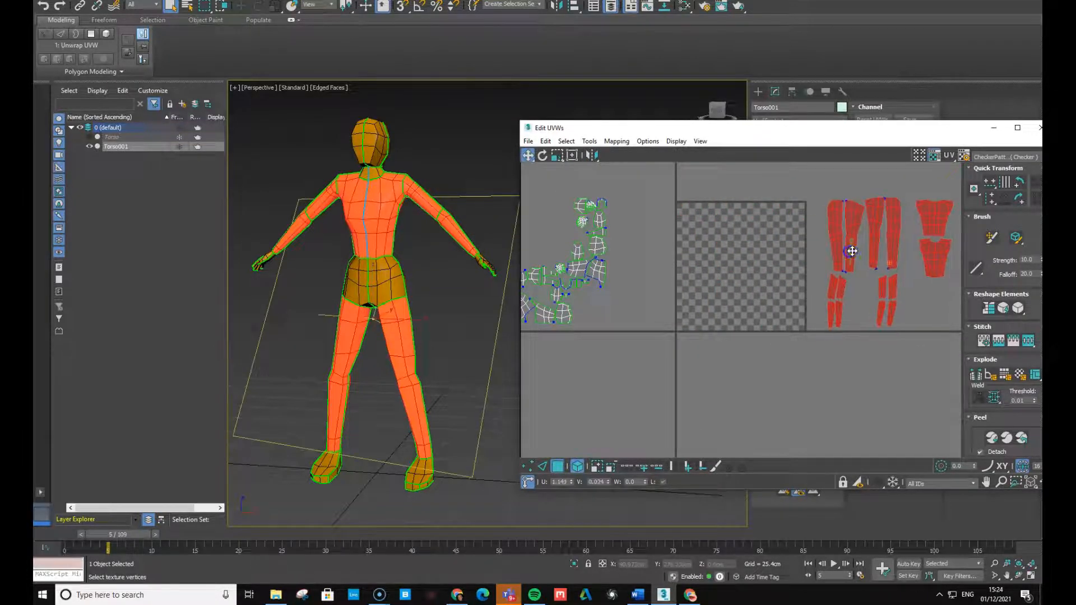
Select individual leftover shells outside the tile to identify which body parts they belong to
scroll(604, 329, "down", 1)
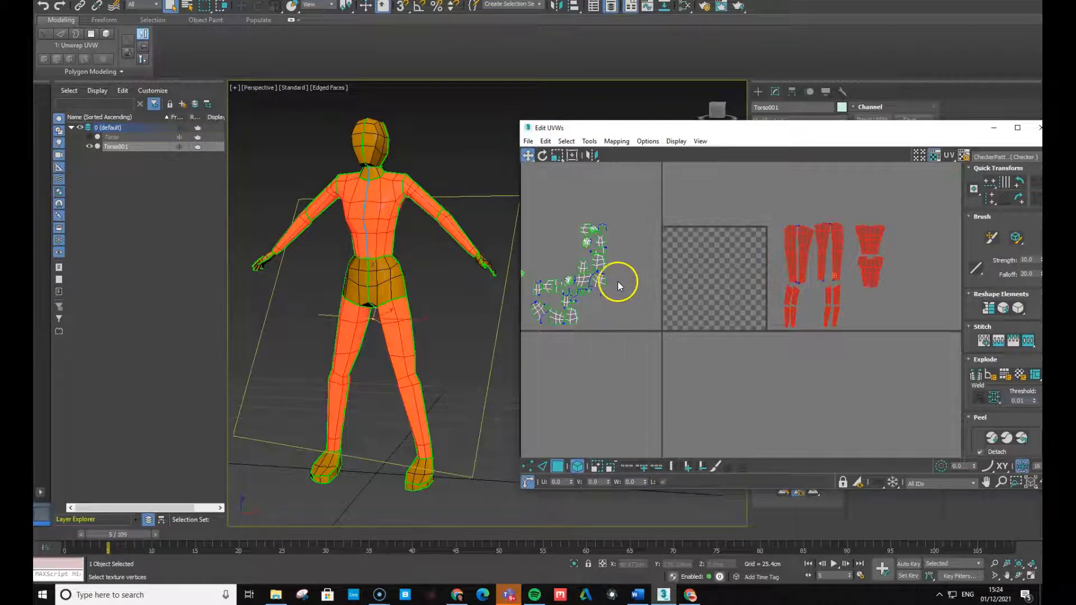
left_click(602, 282)
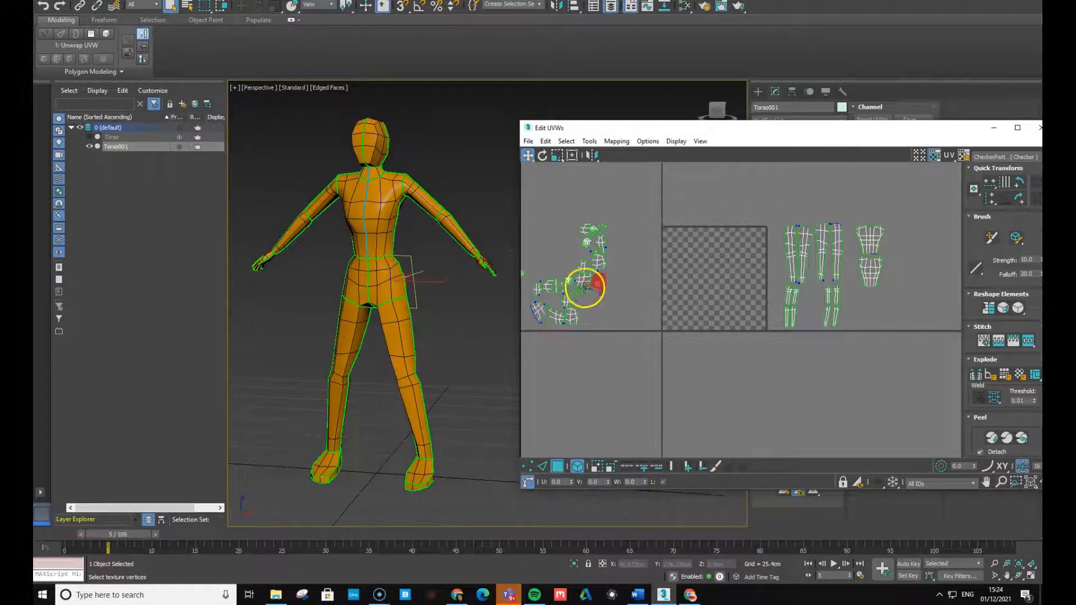
left_click(591, 285)
left_click(598, 263, "ctrl")
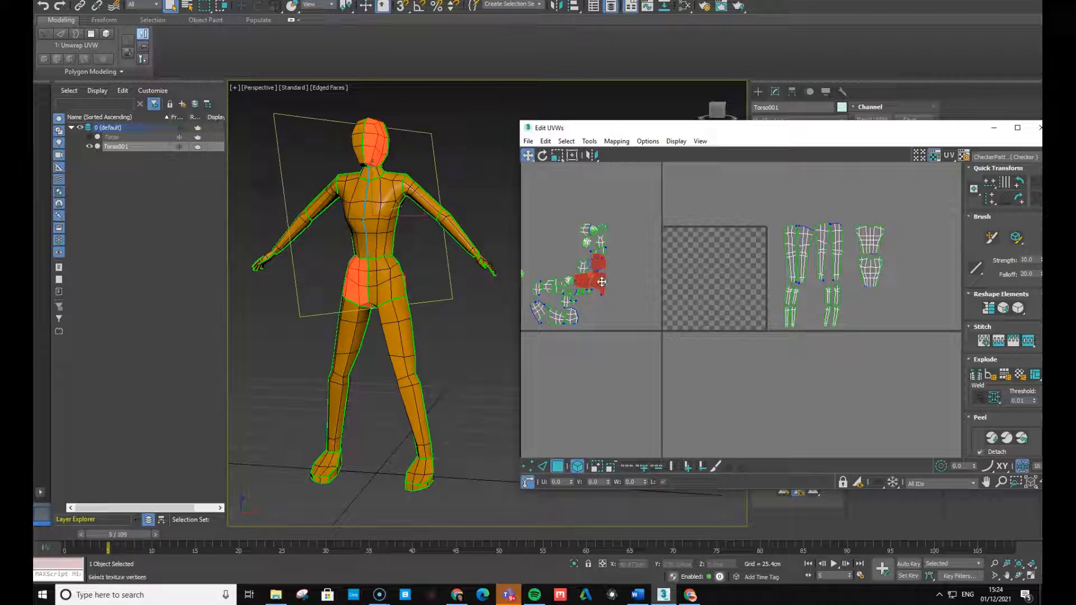
left_click(601, 282)
left_click(607, 280)
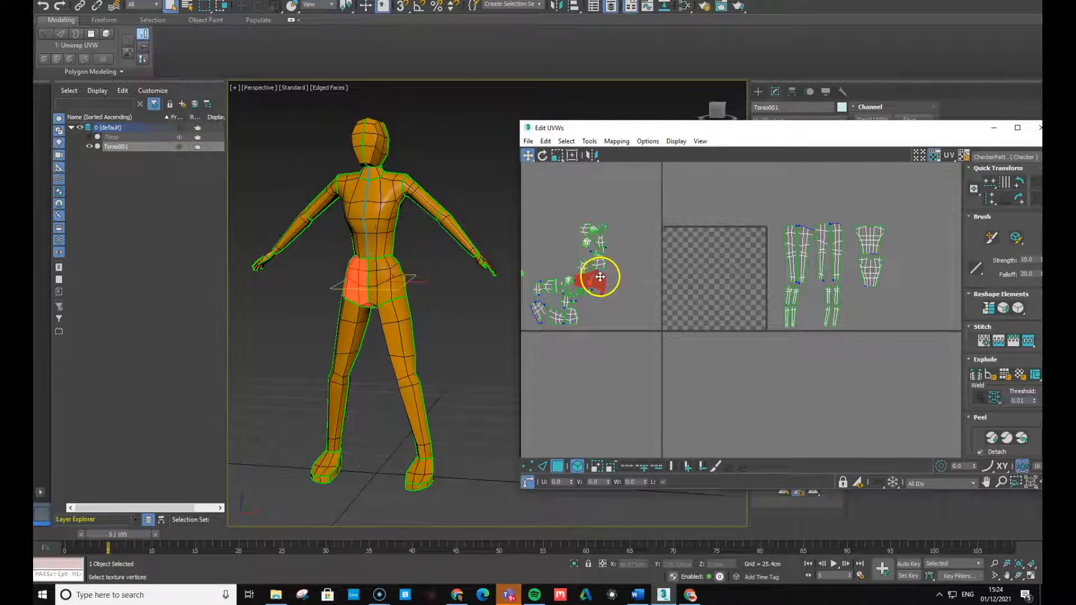
left_click(547, 289)
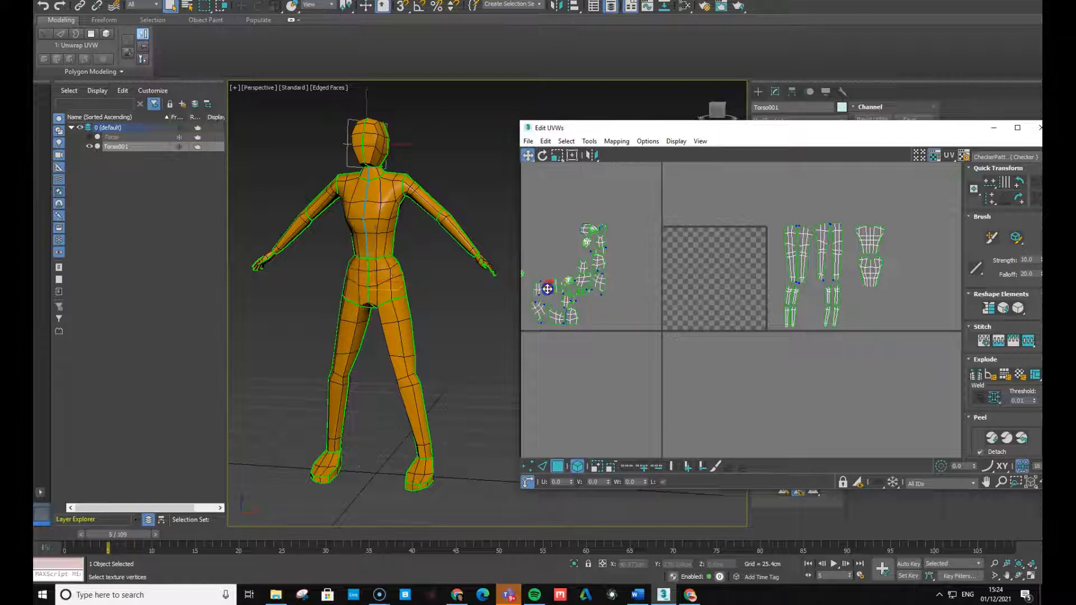
left_click(600, 285)
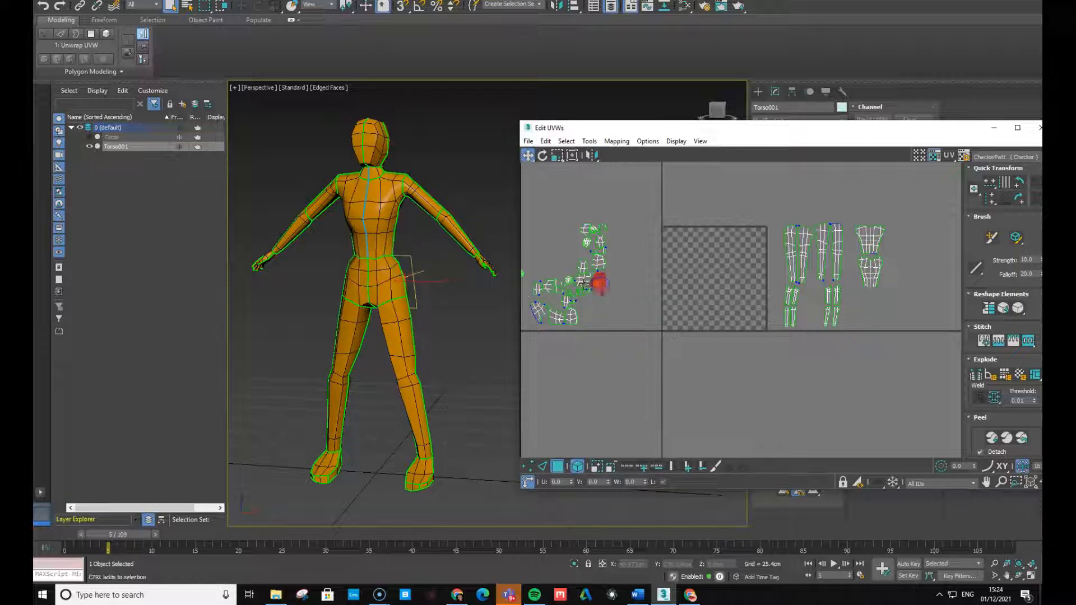
left_click(589, 141)
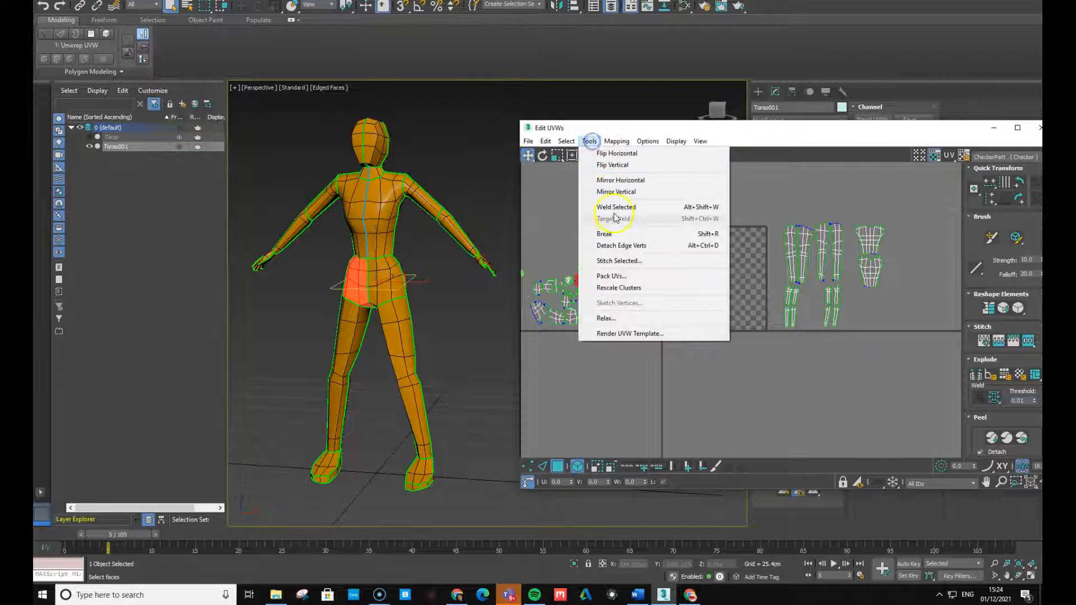
left_click(612, 276)
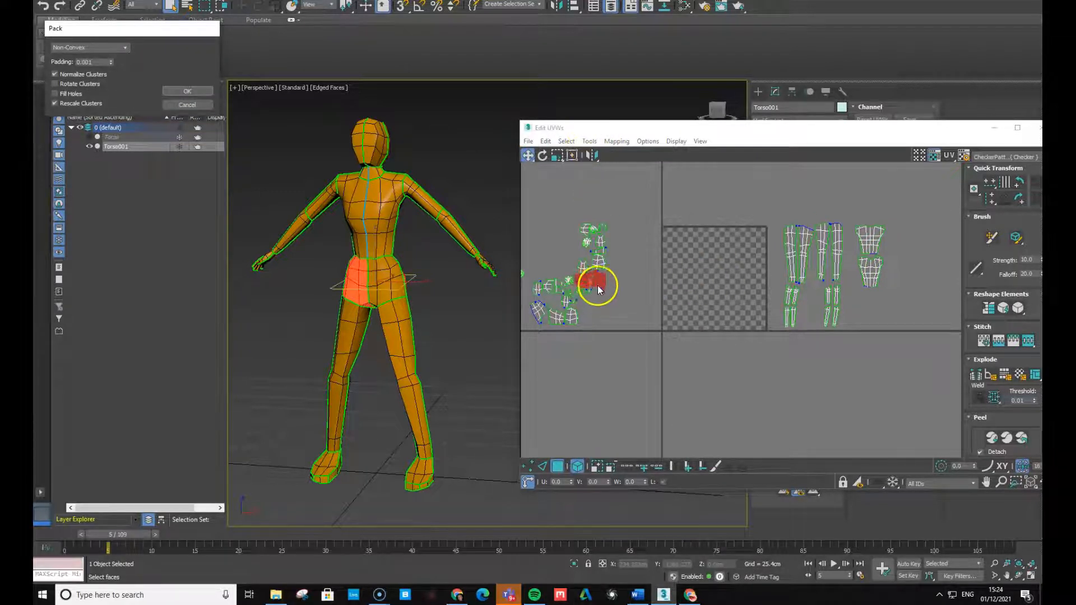
left_click(753, 202)
left_click(716, 178)
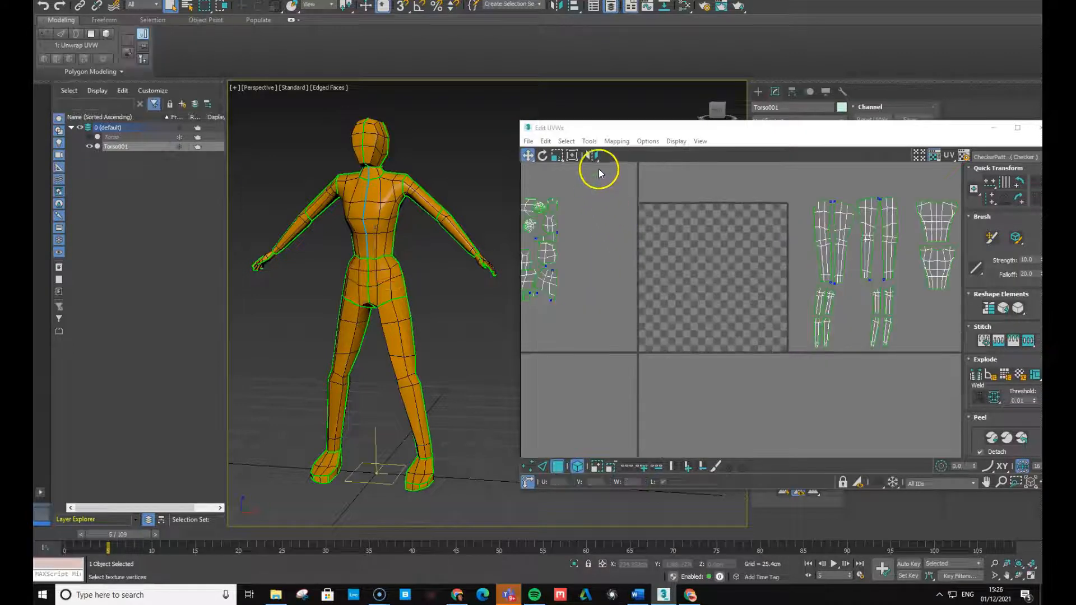
Select all leftover head, pelvis, hand and foot shells and pack them into the tile with the Linear Packing method
left_click_drag(610, 182, 505, 303)
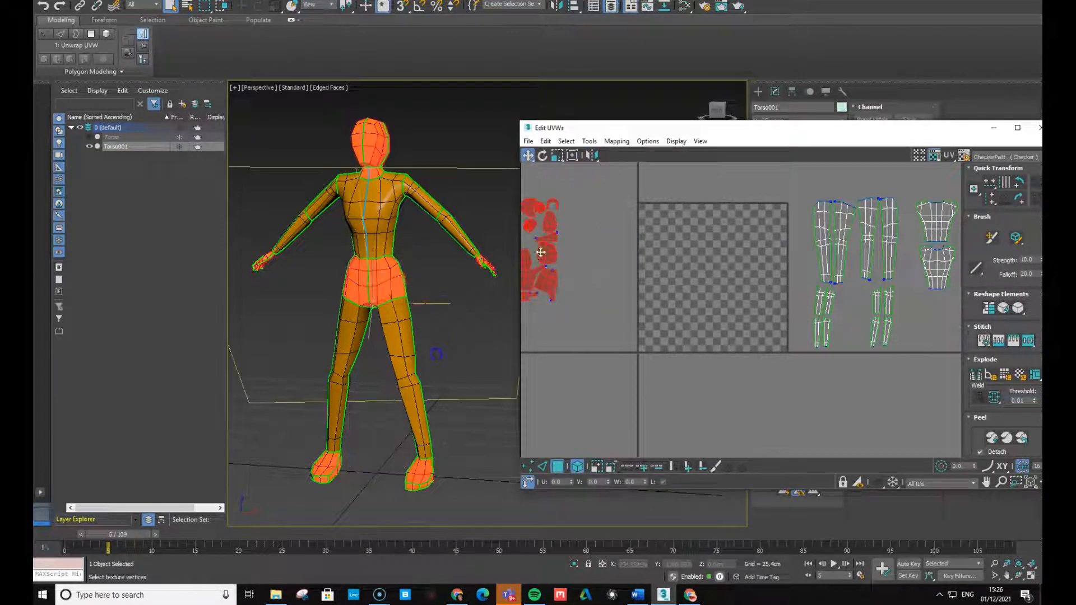
middle_click_drag(602, 302, 752, 300)
left_click_drag(762, 133, 731, 217)
left_click(733, 283)
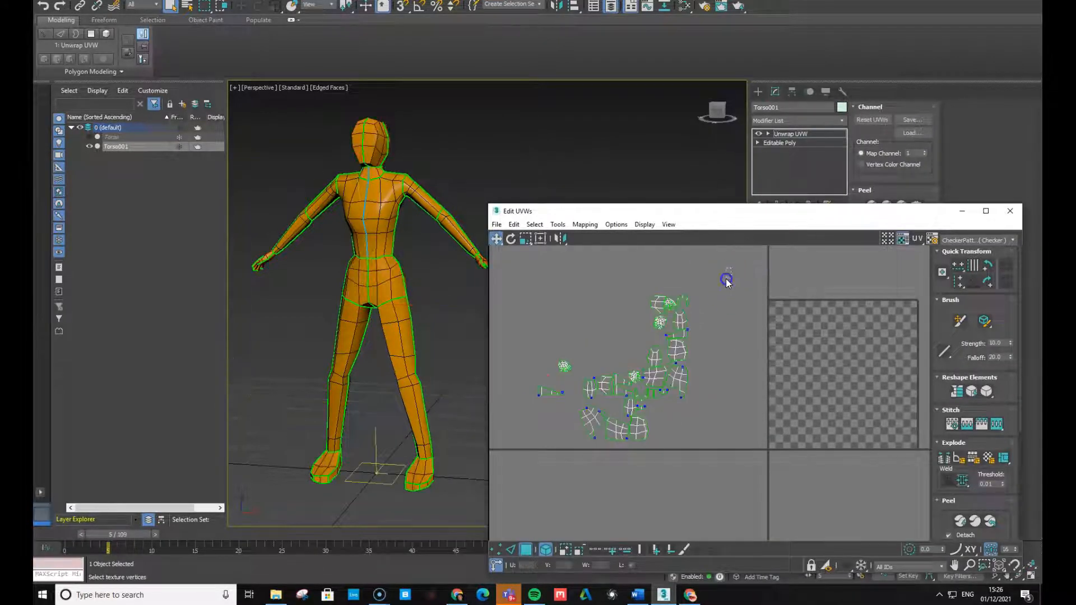
key("ctrl+a")
left_click(558, 225)
left_click(585, 359)
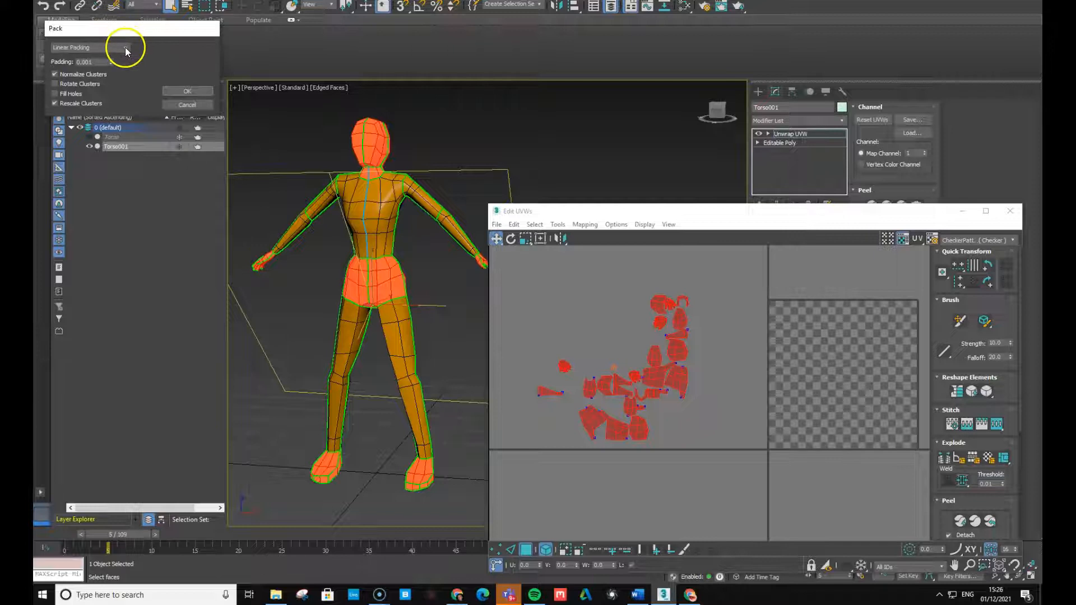
left_click(194, 93)
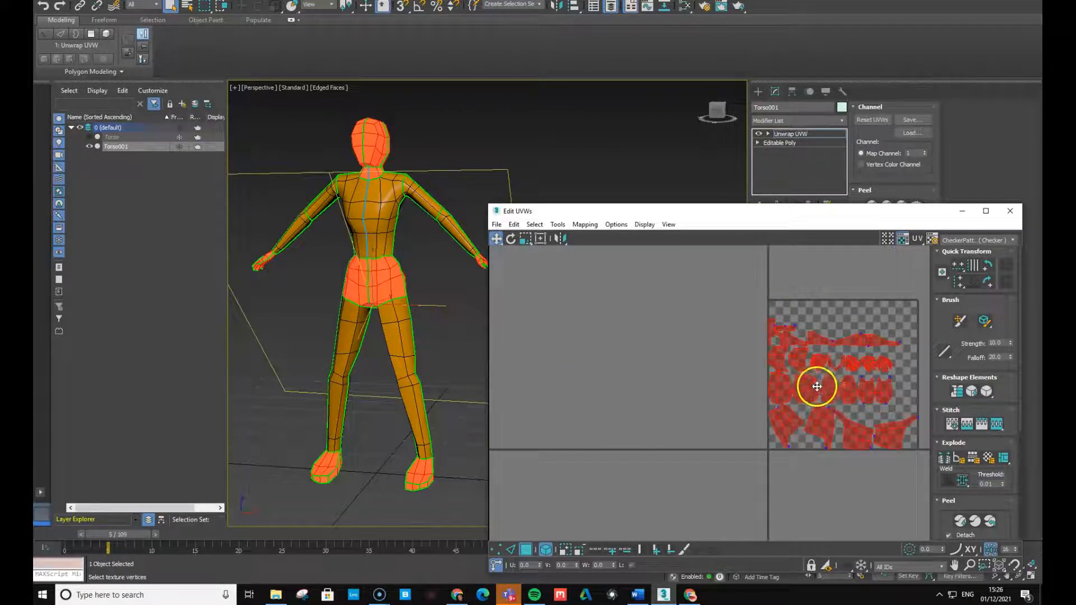
Select the four pelvis shells along the tile's lower edge and move them together out below the tile's right side
middle_click_drag(815, 379, 600, 362)
left_click(717, 492)
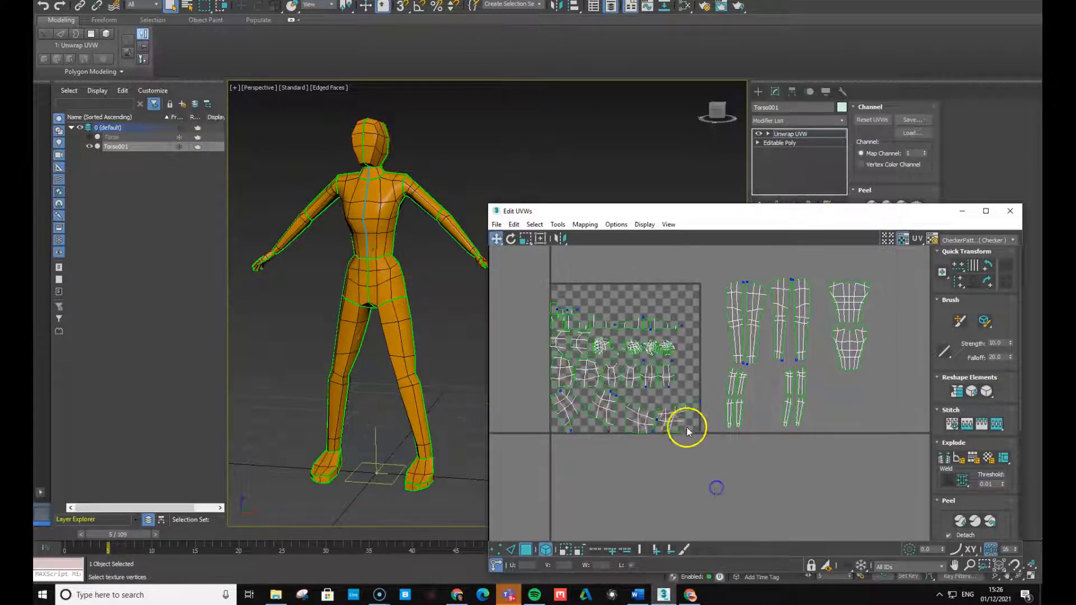
left_click(602, 413)
left_click_drag(603, 414, 561, 409)
left_click(609, 412, "ctrl")
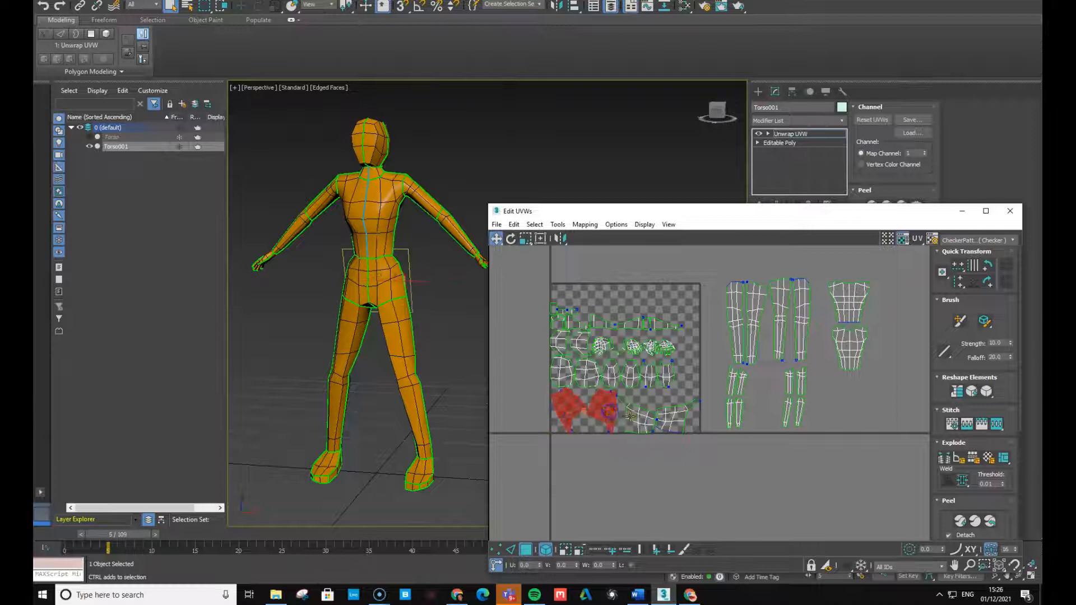
left_click(640, 419, "ctrl")
left_click(677, 416, "ctrl")
left_click_drag(677, 417, 841, 493)
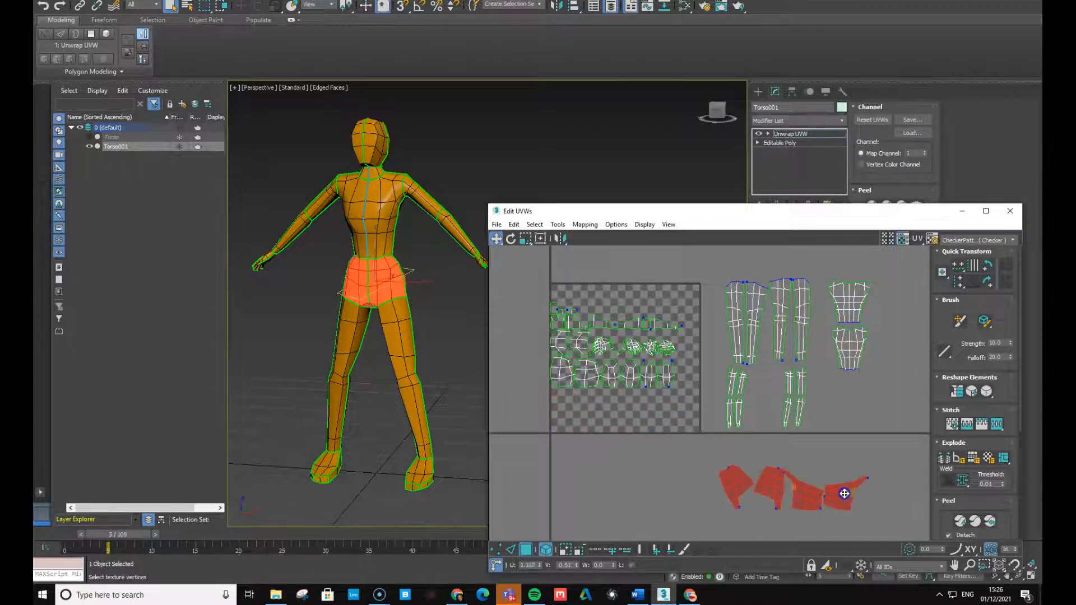
Select the two larger head shells and move them together out of the tile, just below its lower-left corner
left_click(565, 373)
left_click(585, 375, "ctrl")
left_click(615, 374, "ctrl")
left_click(587, 373)
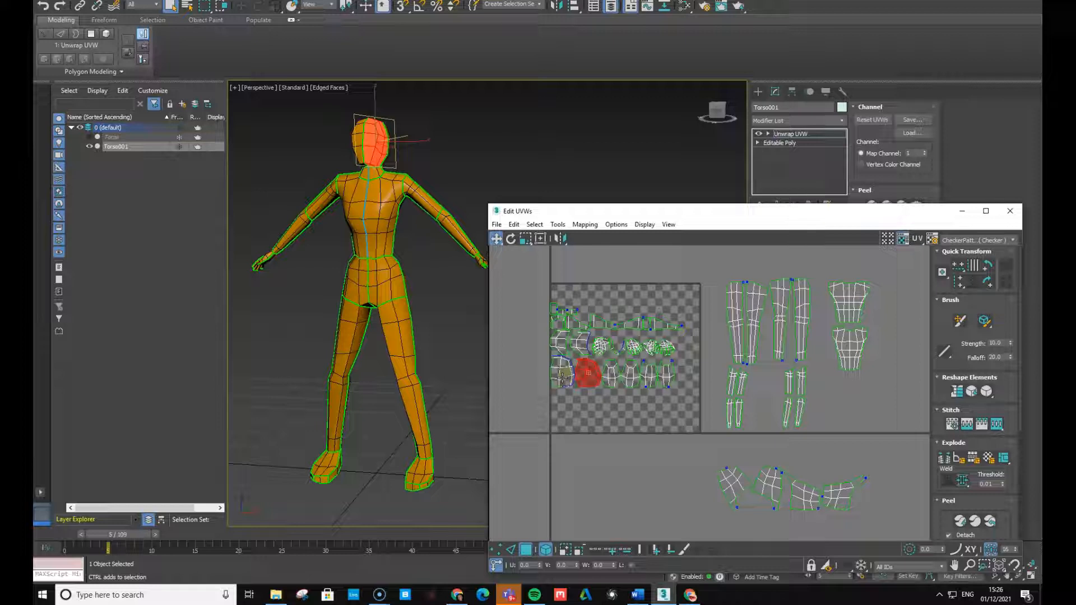
left_click(563, 379, "ctrl")
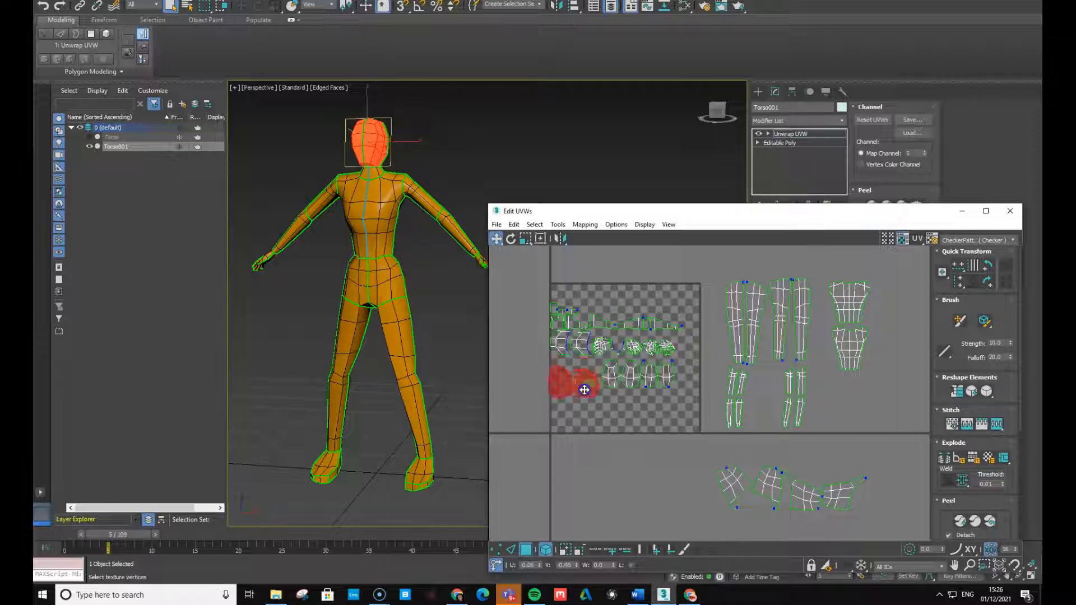
left_click_drag(580, 381, 584, 480)
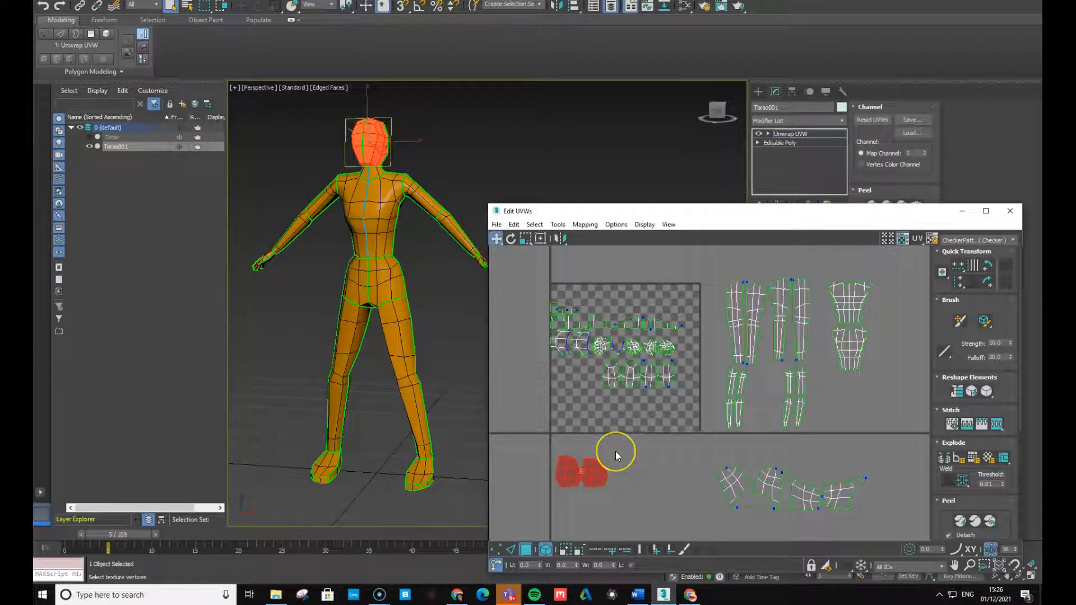
Select the other two head shells and move them beside the pair of head shells below the tile
scroll(615, 452, "up", 2)
left_click(576, 318)
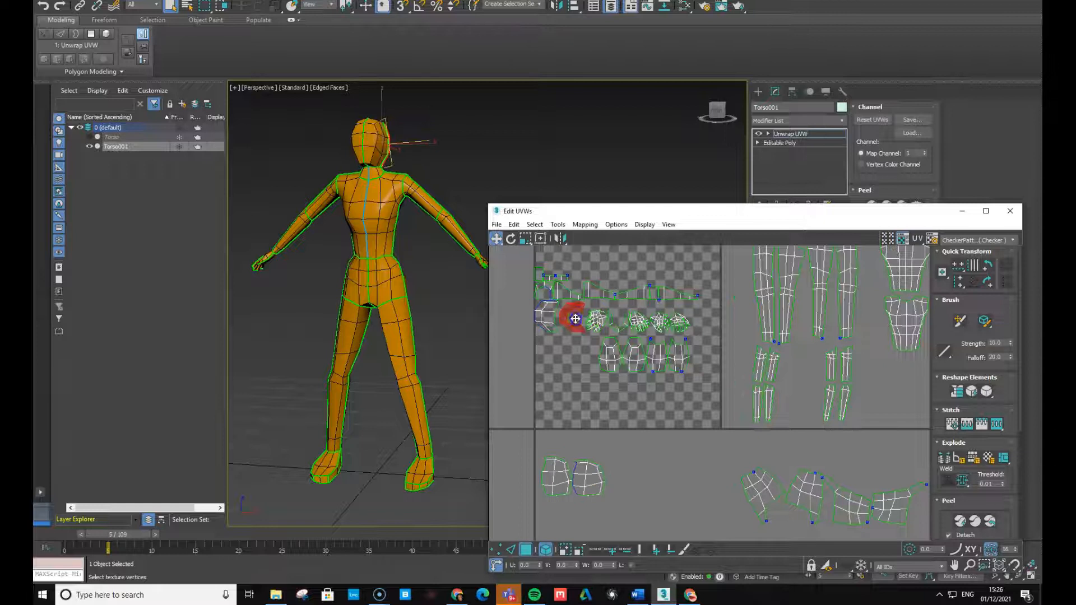
left_click(543, 315, "ctrl")
left_click_drag(572, 312, 629, 474)
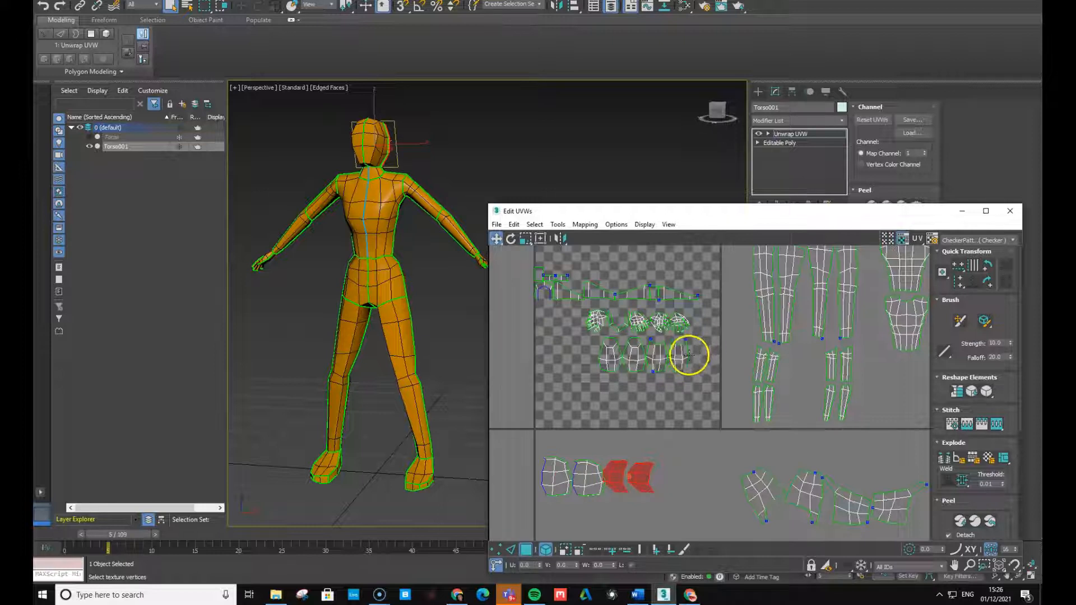
Line up the four foot shells along the tile's lower edge and move them together below the head shells
left_click_drag(615, 361, 556, 408)
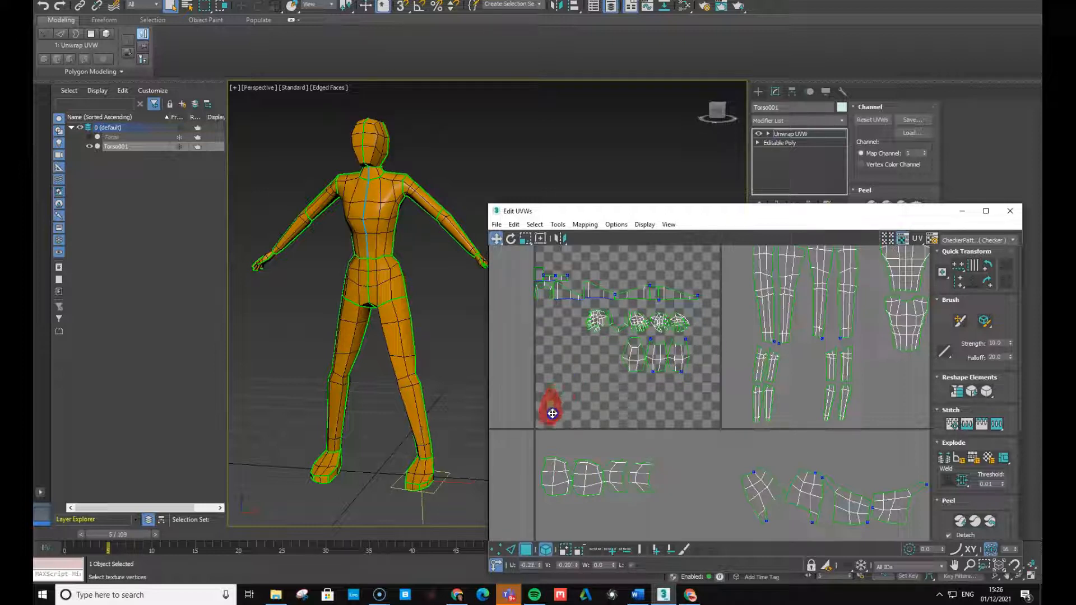
left_click_drag(637, 358, 586, 409)
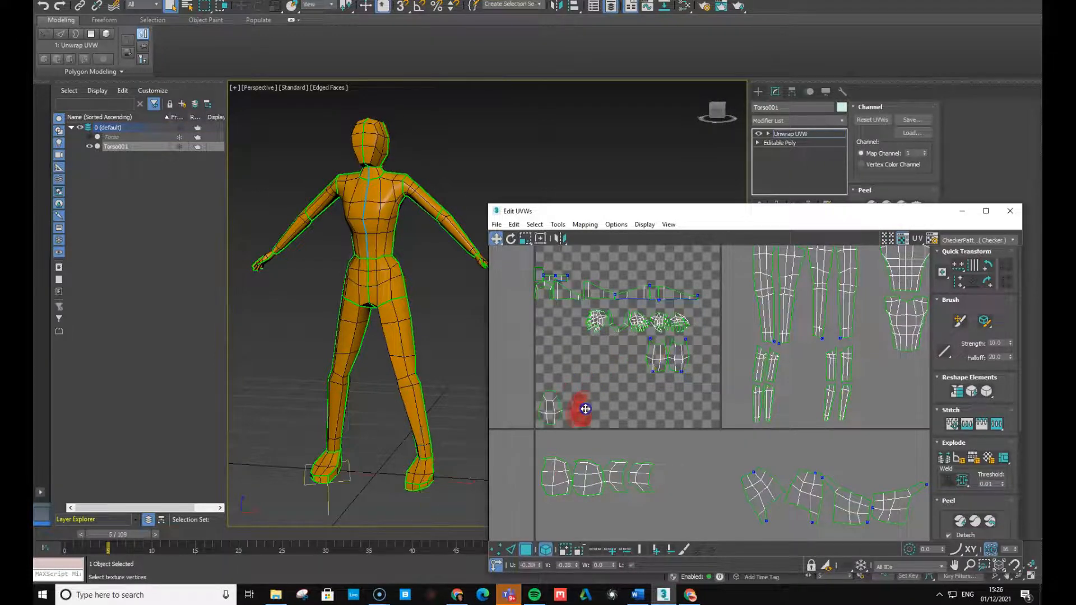
left_click_drag(654, 357, 604, 416)
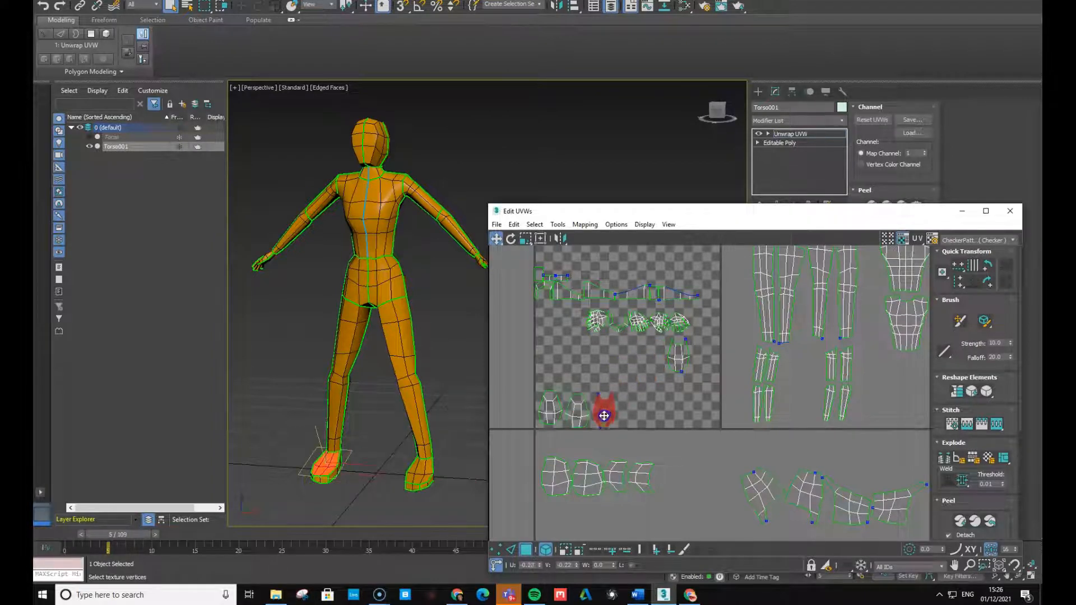
left_click_drag(679, 354, 632, 411)
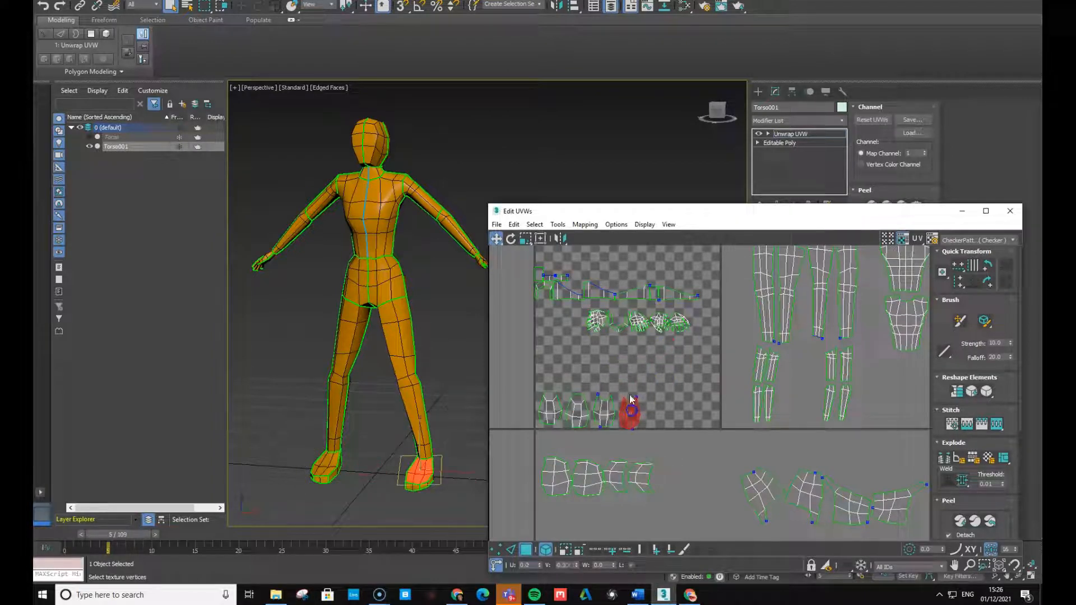
left_click(562, 278)
left_click_drag(558, 273, 555, 269)
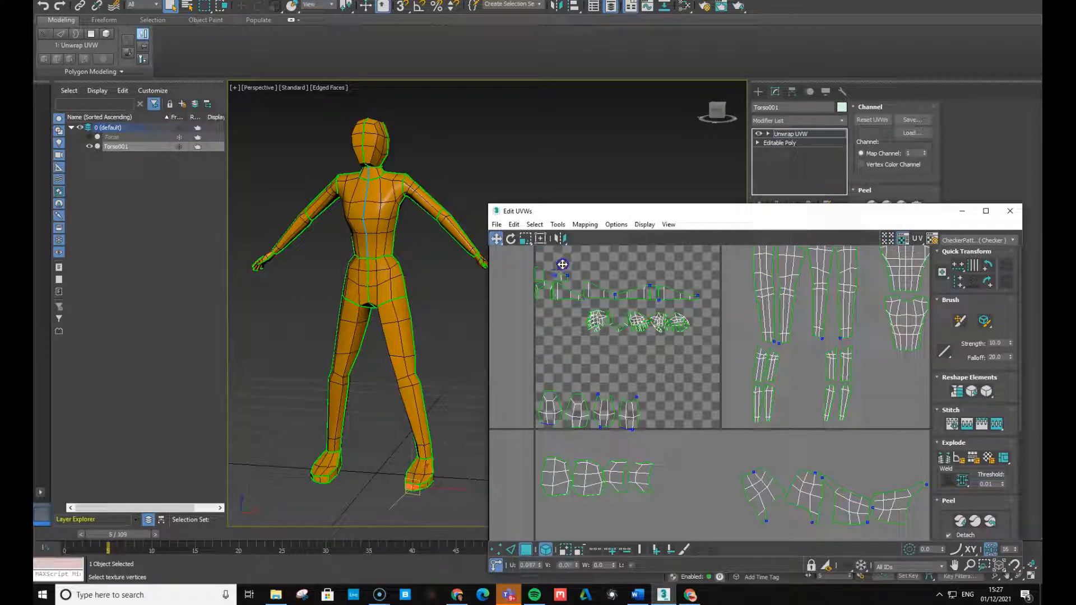
scroll(637, 359, "down", 1)
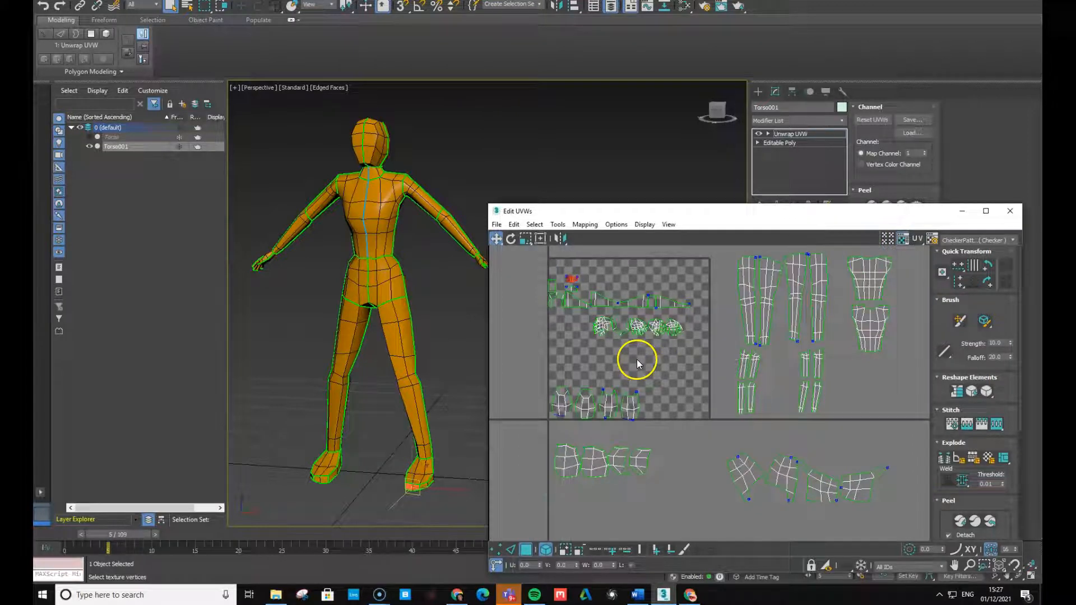
left_click_drag(608, 413, 568, 511)
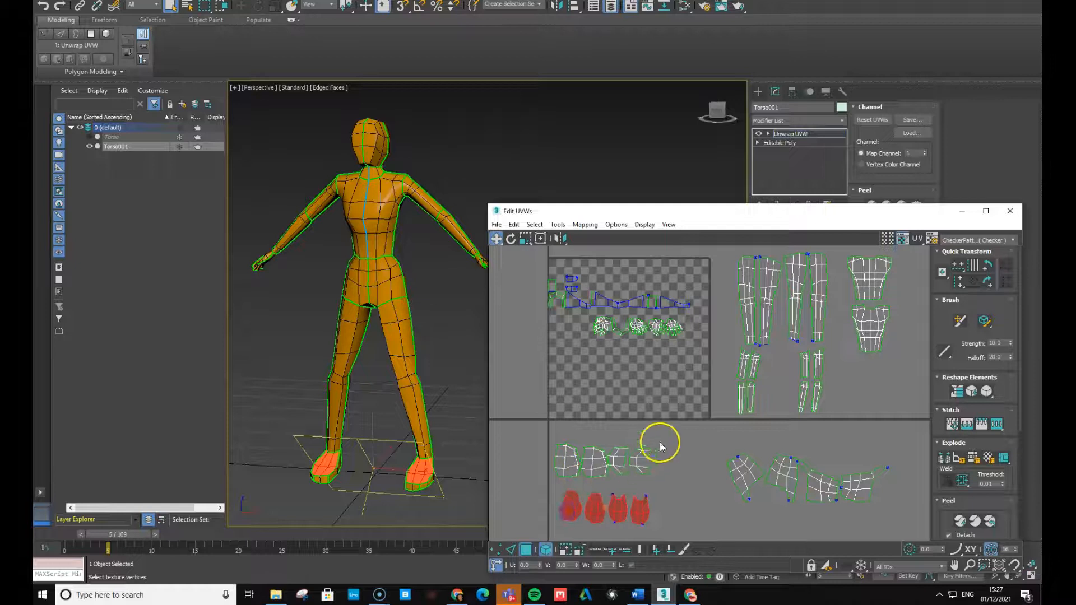
Adjust the four head shells into an evenly spaced row above the foot shells
left_click_drag(619, 485, 617, 483)
left_click(527, 239)
left_click(617, 461)
mouse_move(619, 456)
left_mouse_down()
mouse_move(604, 454)
mouse_move(629, 453)
mouse_move(620, 457)
left_mouse_up()
left_click(527, 239)
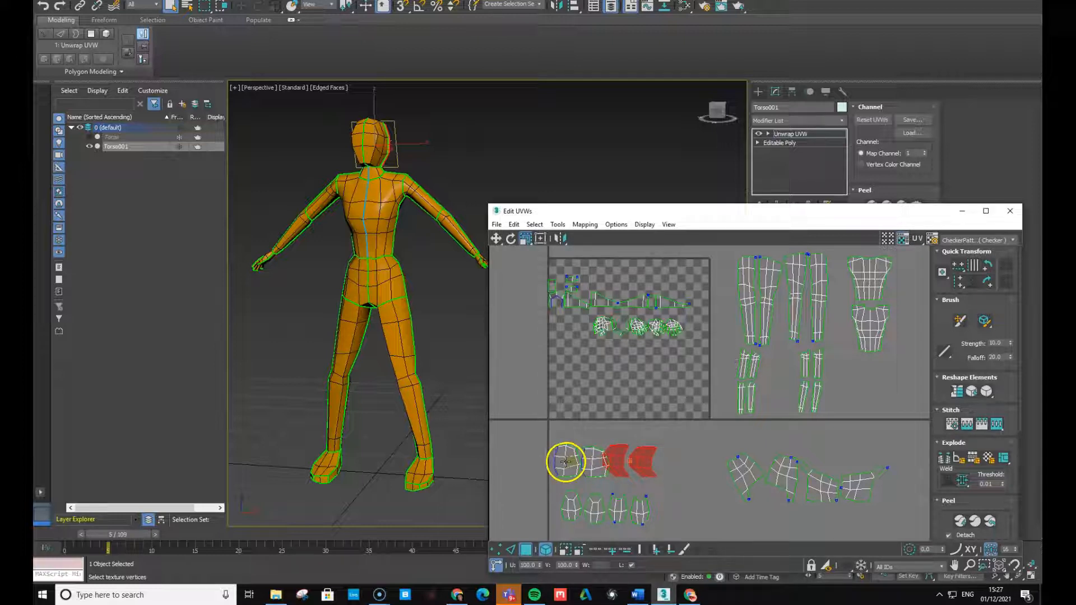
left_click(566, 461)
key("w")
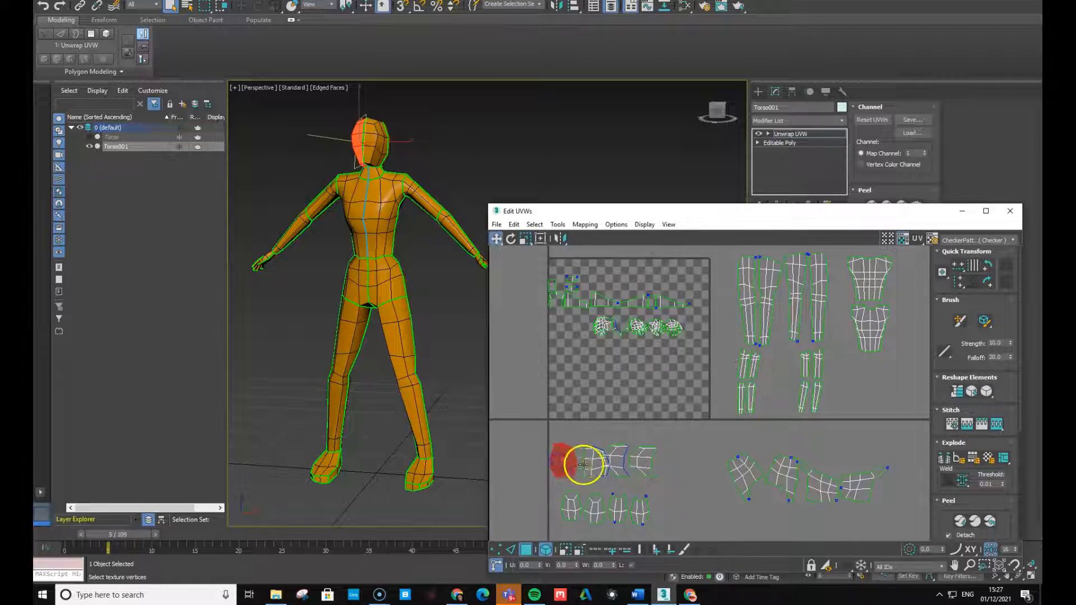
left_click_drag(584, 465, 591, 464)
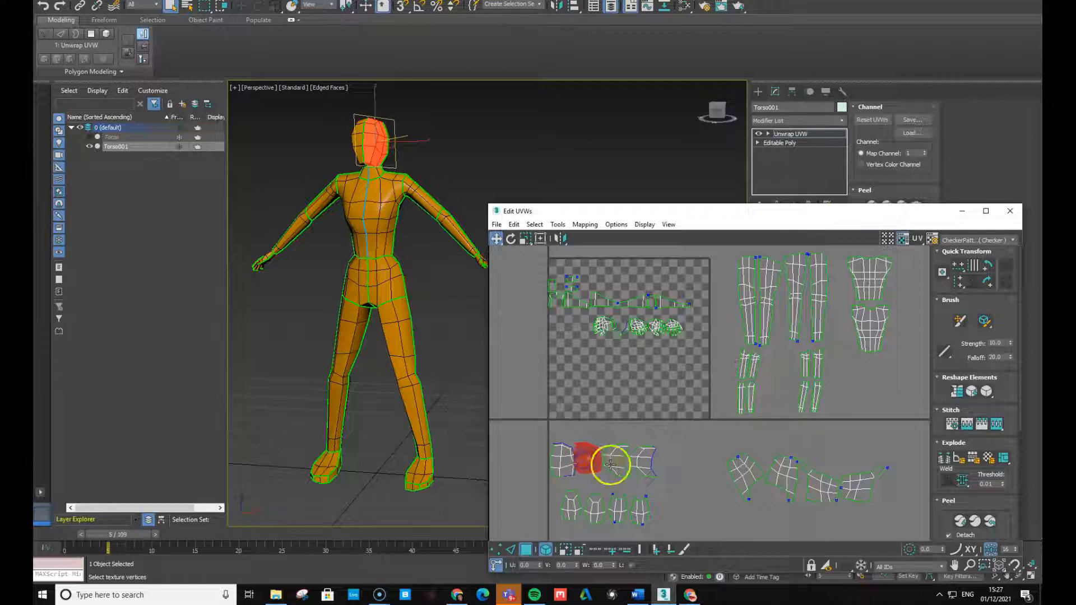
left_click(613, 461)
left_click(639, 461)
left_click(589, 463)
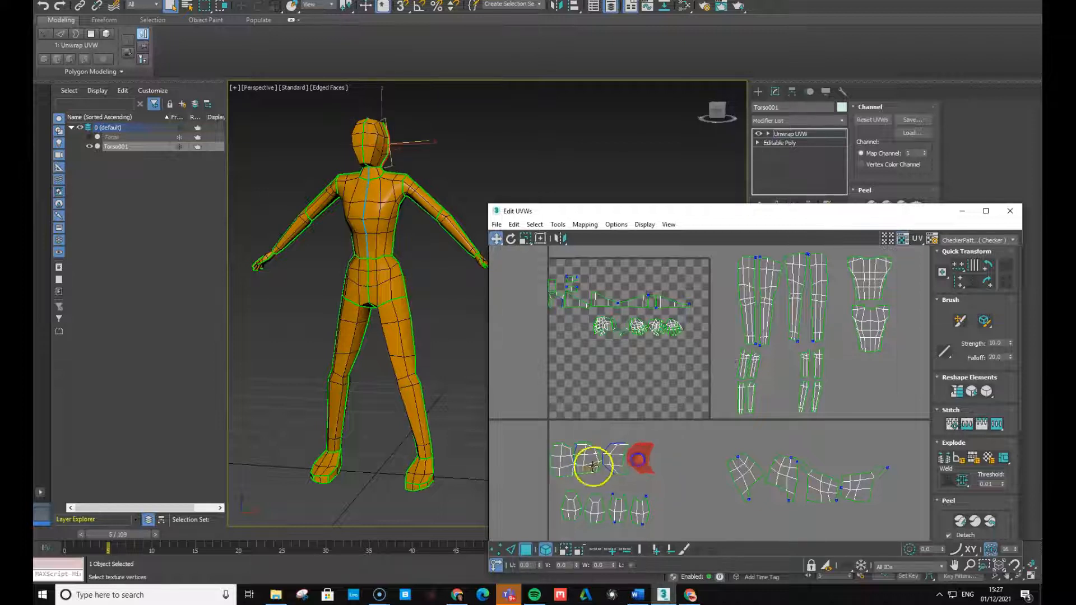
left_click(568, 466)
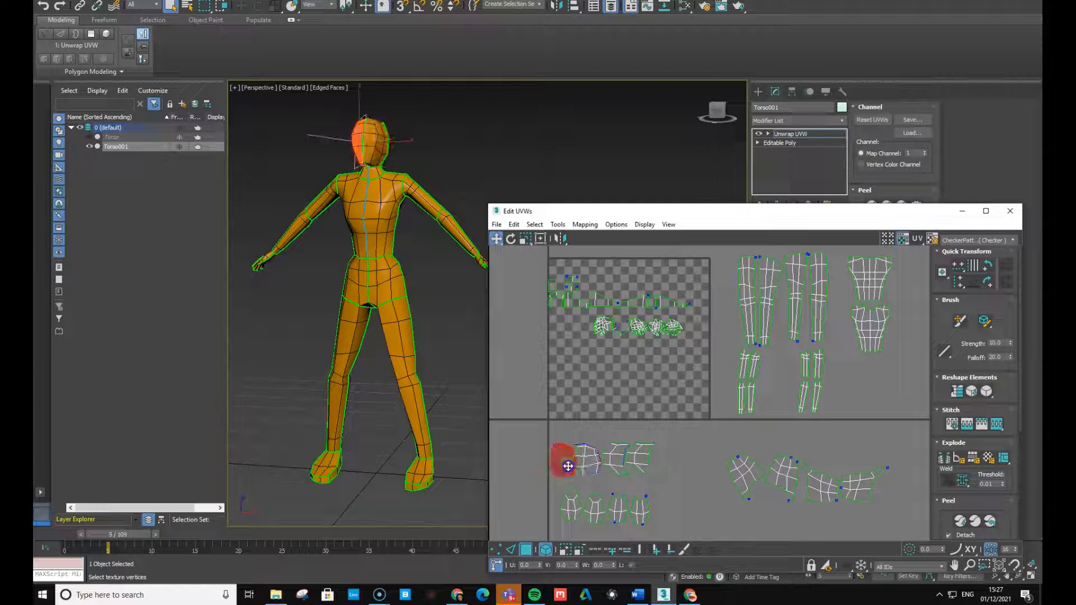
left_click(639, 464)
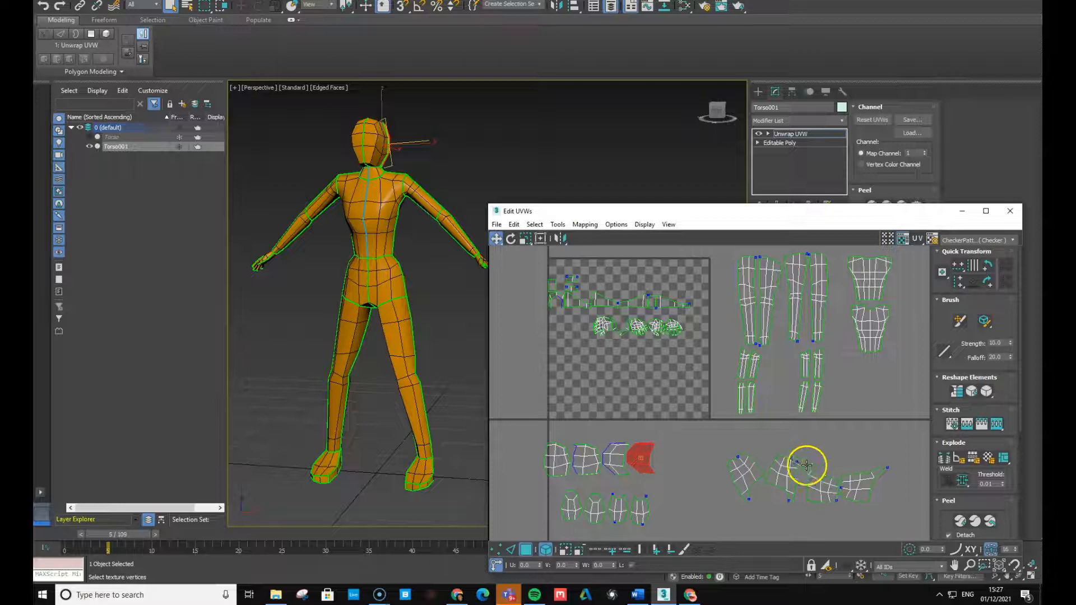
Identify the pelvis shells on the model and move one shell from the middle of their row above the others
left_click(788, 476)
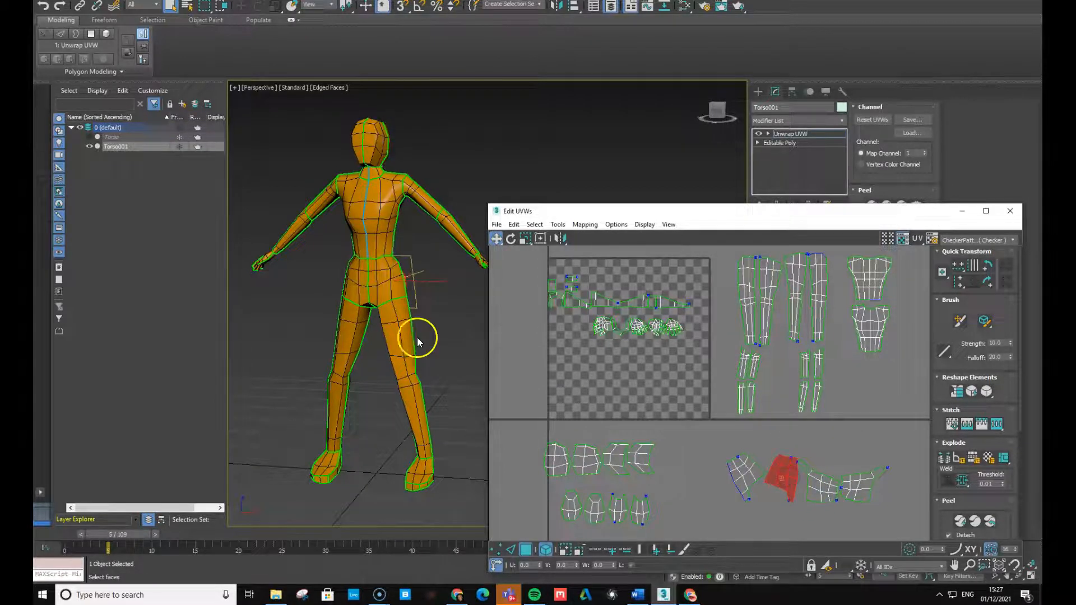
middle_click_drag(466, 369, 312, 373, "alt")
left_click_drag(788, 488, 816, 448)
left_click(823, 486)
middle_click_drag(406, 392, 553, 391, "alt")
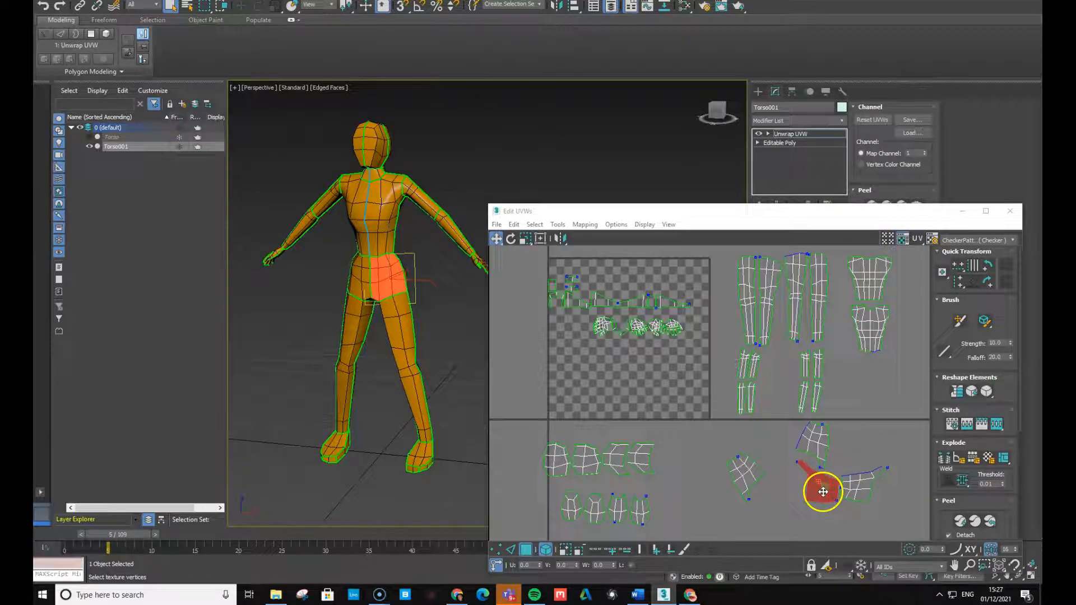
Rotate the two tilted pelvis shells upright and line up all four pelvis shells in one row below the tile
key("e")
left_click_drag(823, 491, 879, 554)
left_click_drag(1040, 604, 1040, 604)
left_click_drag(811, 486, 858, 594)
left_click_drag(861, 491, 780, 477)
key("w")
left_click_drag(817, 439, 862, 473)
left_click_drag(743, 476, 892, 478)
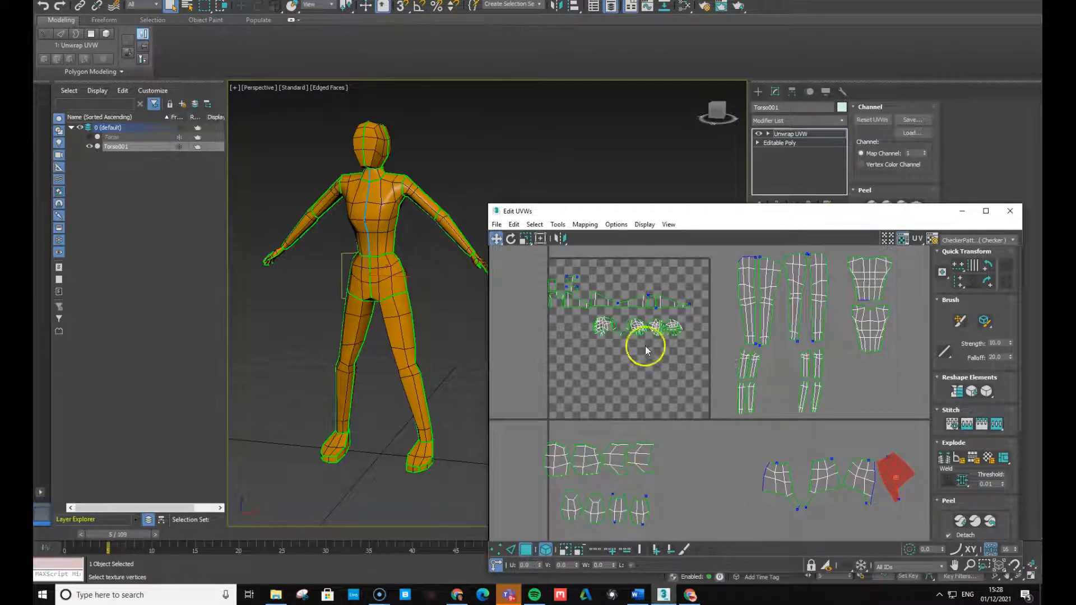
Move the strip of small shells out to the tile's left side and the four hand shells out above the pelvis row
left_click_drag(600, 325, 598, 363)
left_click_drag(637, 327, 677, 361)
left_click_drag(524, 259, 706, 312)
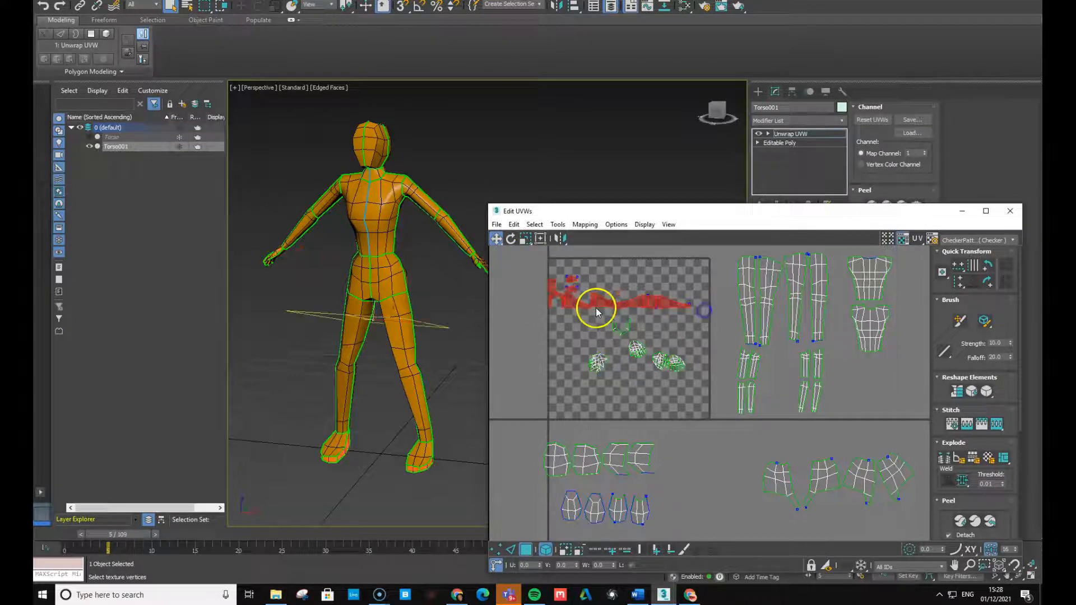
left_click_drag(593, 301, 442, 302)
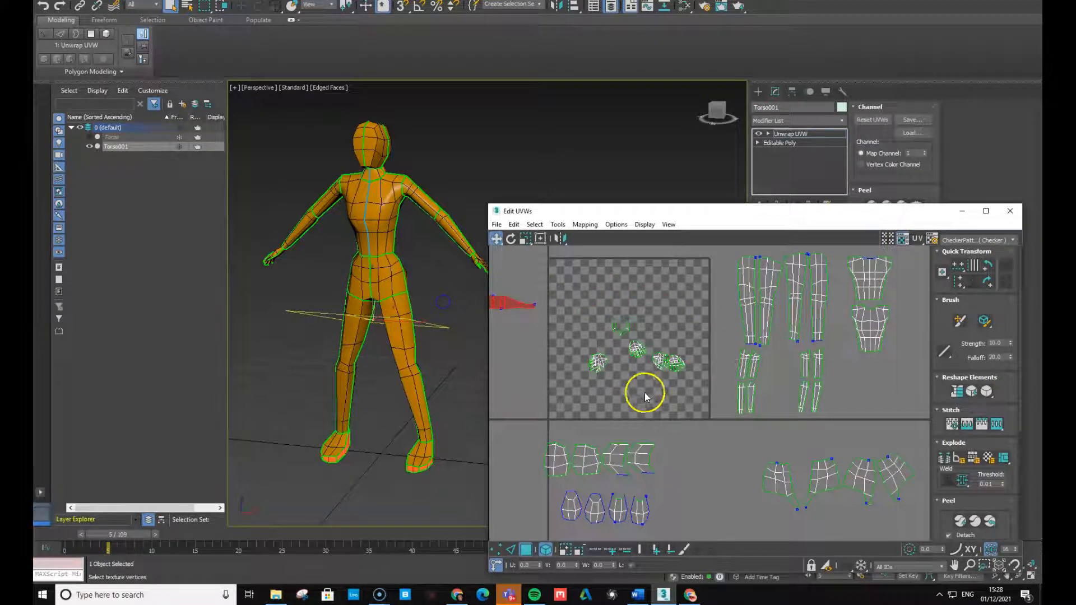
left_click(638, 351)
left_click_drag(572, 348, 851, 440)
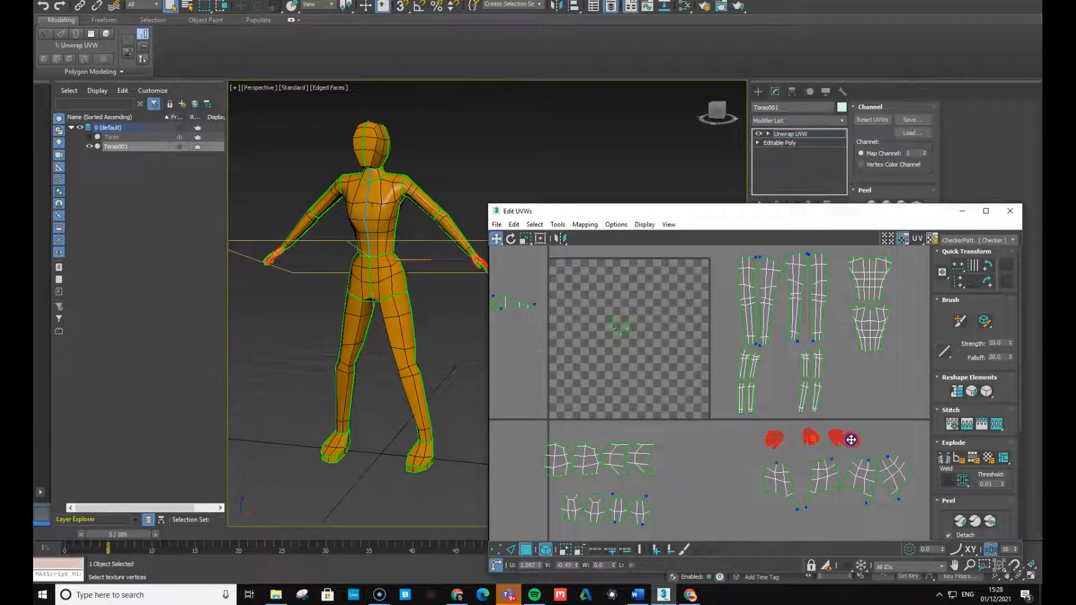
Find the neck's back shell on the model and move it from the strip of small shells beside the other neck shell
left_click_drag(651, 301, 600, 339)
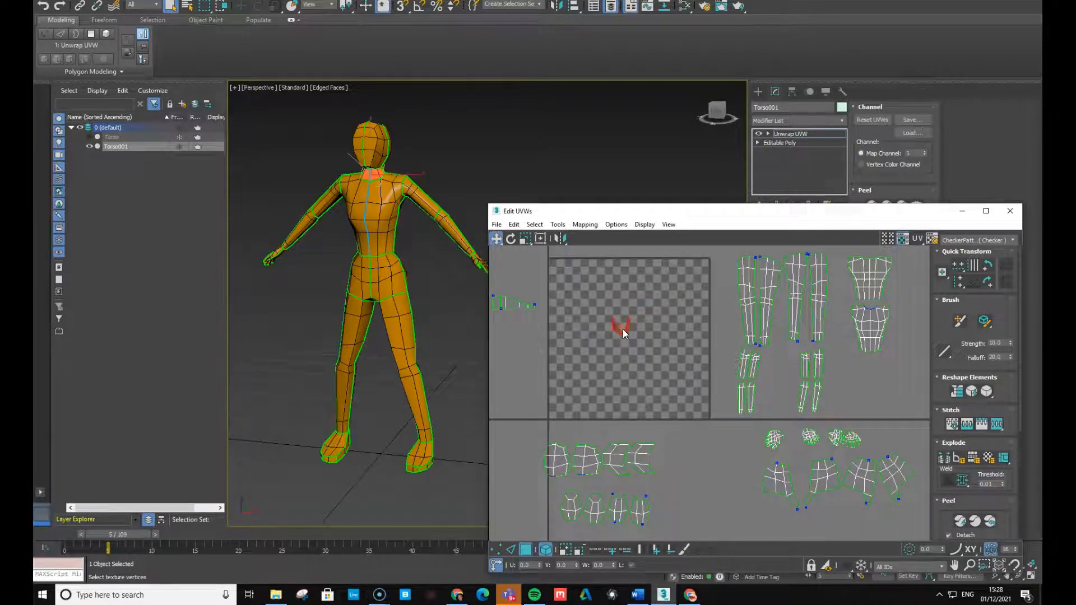
middle_click_drag(392, 272, 331, 300, "alt")
left_click(379, 175)
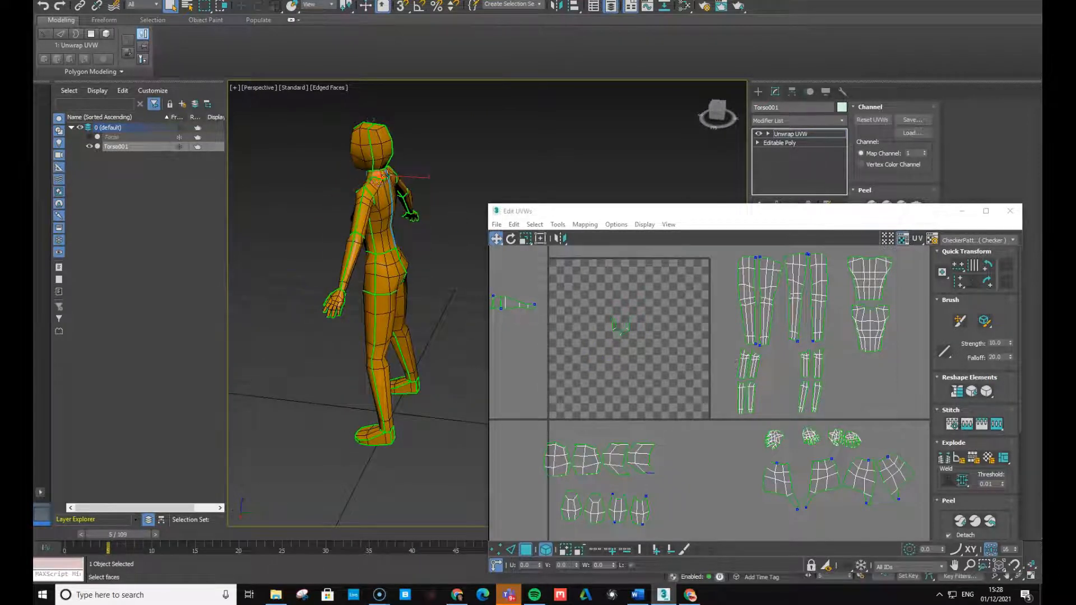
middle_click_drag(431, 221, 385, 180, "alt")
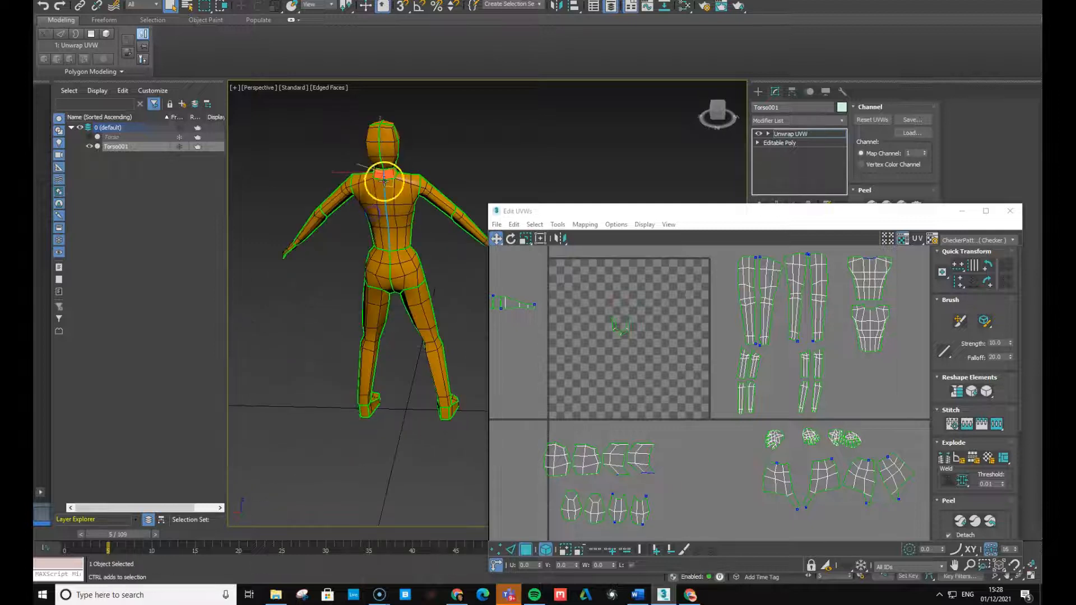
middle_click_drag(432, 229, 356, 224, "alt")
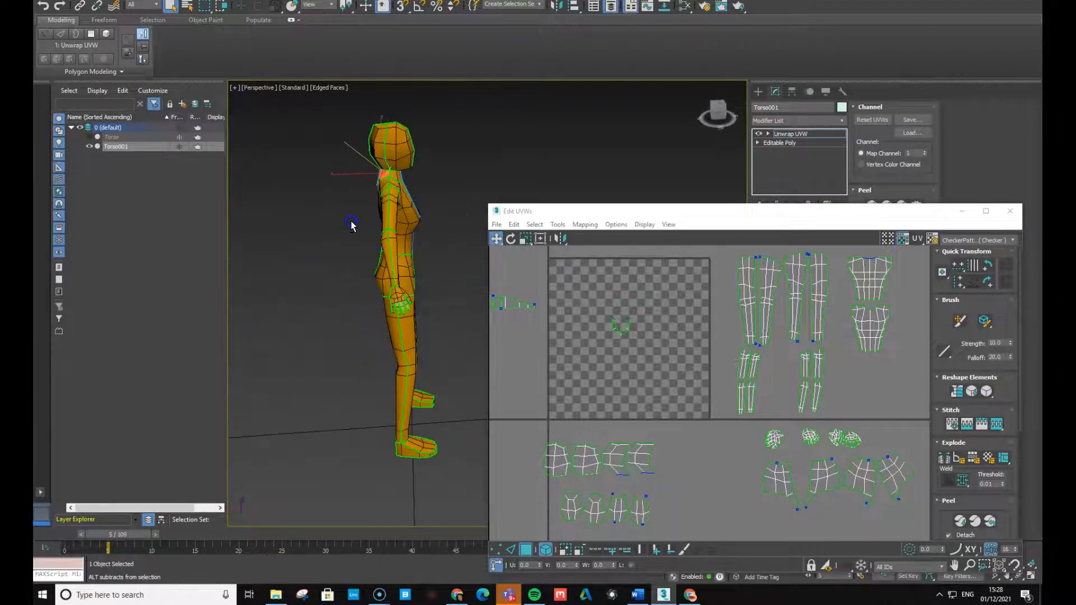
scroll(740, 372, "down", 2)
scroll(739, 372, "down", 1)
scroll(705, 385, "down", 1)
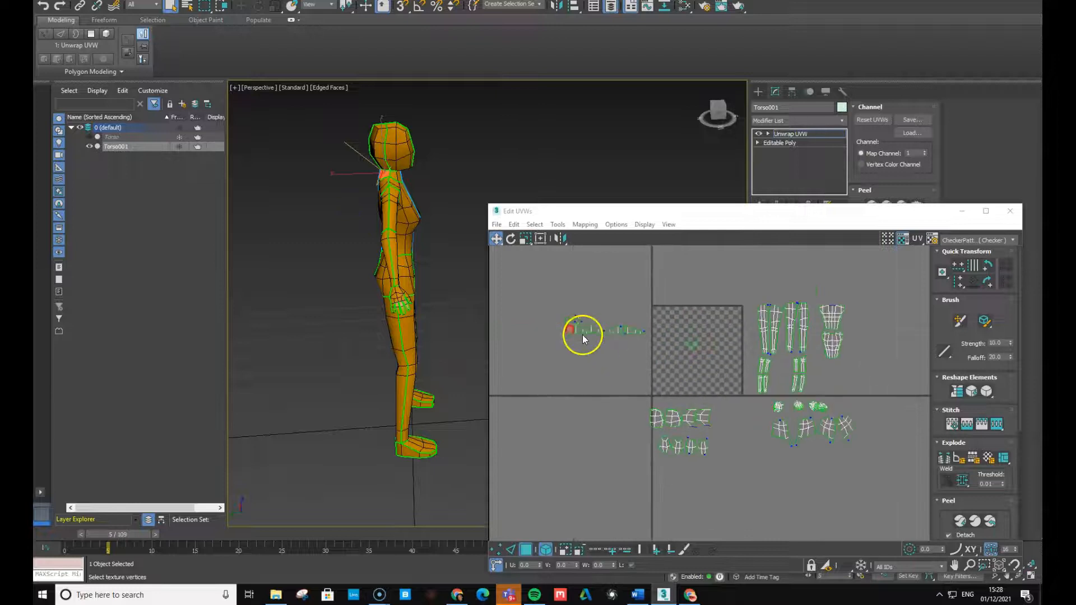
left_click_drag(572, 332, 688, 326)
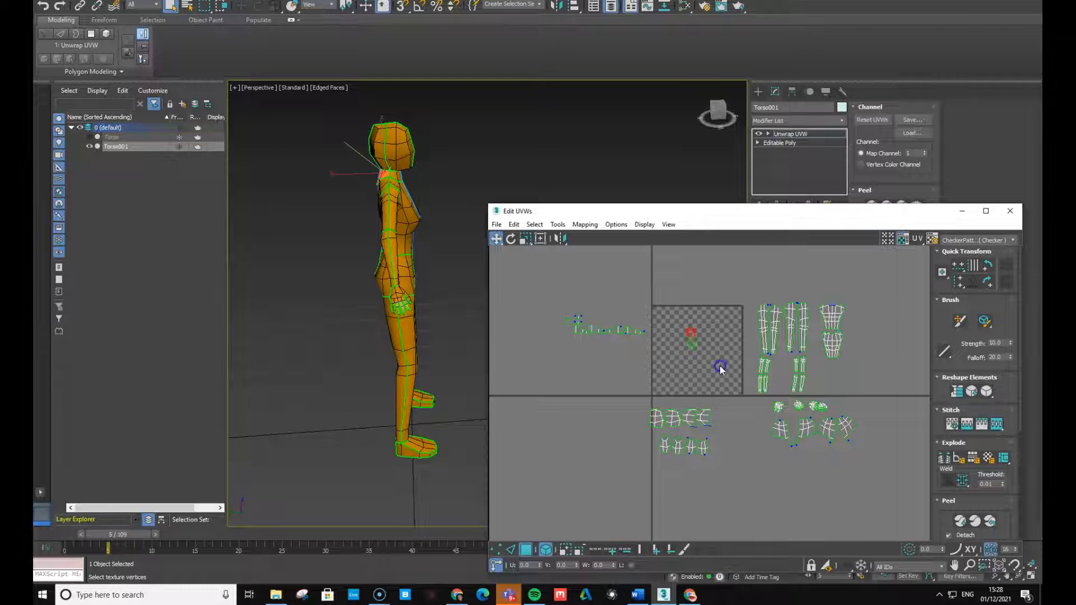
Select both neck shells in the tile and move them together beneath the torso shells
left_click_drag(699, 343, 784, 374)
left_click(696, 332)
left_click_drag(710, 370, 708, 368)
left_click(695, 345)
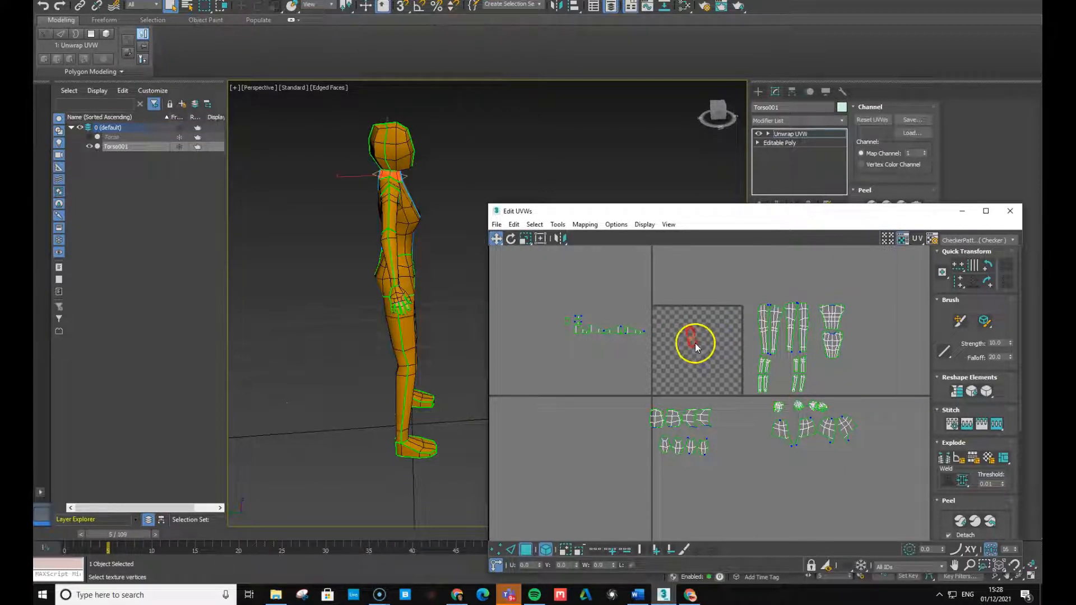
left_click_drag(693, 329, 833, 374)
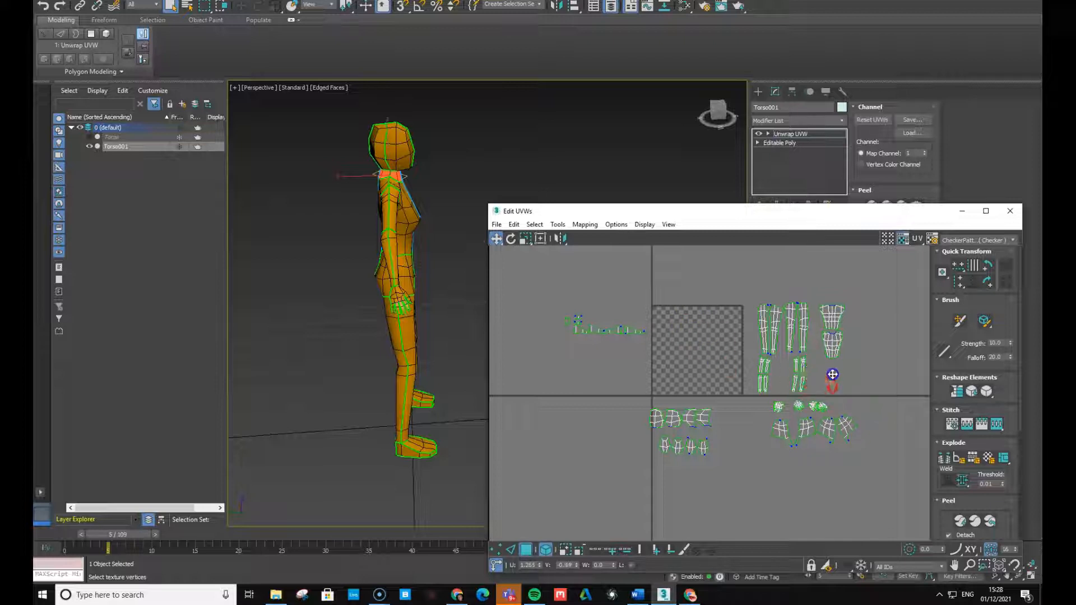
Select the strip of small foot shells beside the tile and pack them into the tile with Pack UVs, rescaling the clusters
left_click_drag(536, 294, 632, 354)
middle_click_drag(454, 398, 249, 365, "alt")
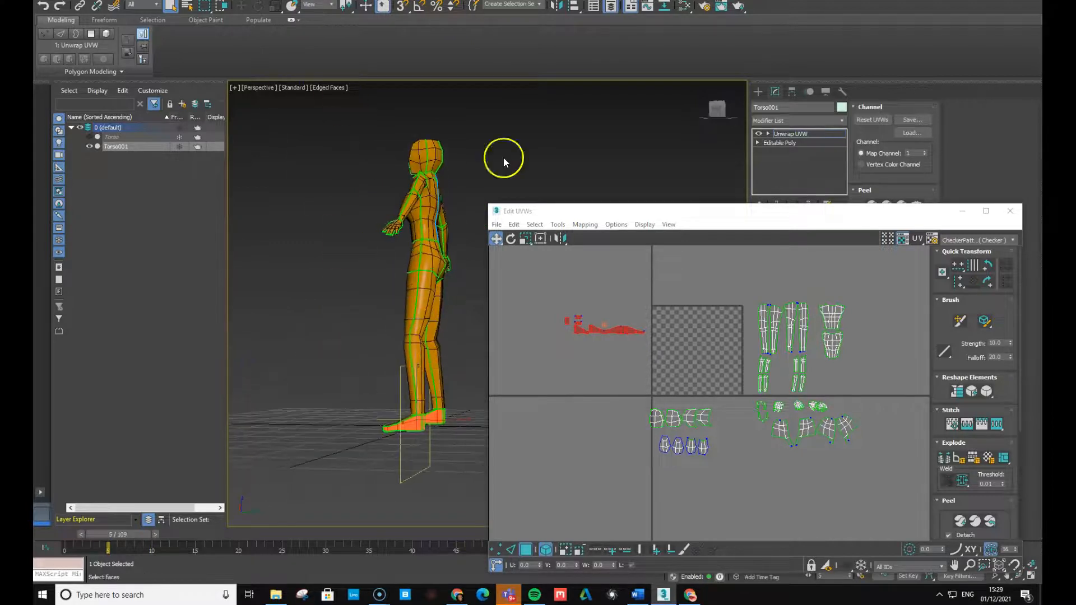
left_click(558, 224)
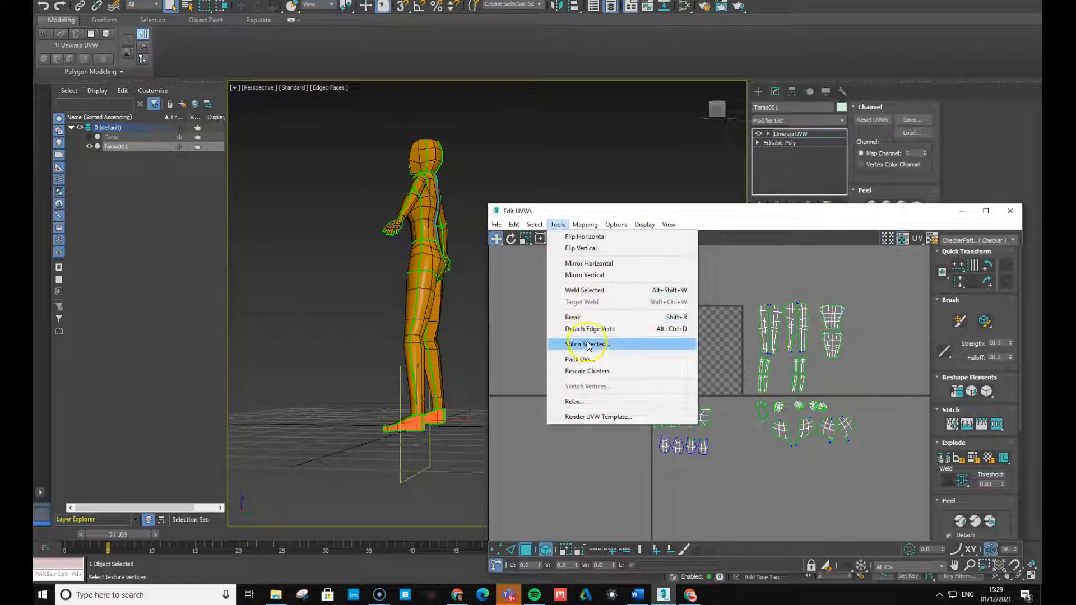
left_click(588, 362)
left_click(125, 49)
left_click(112, 62)
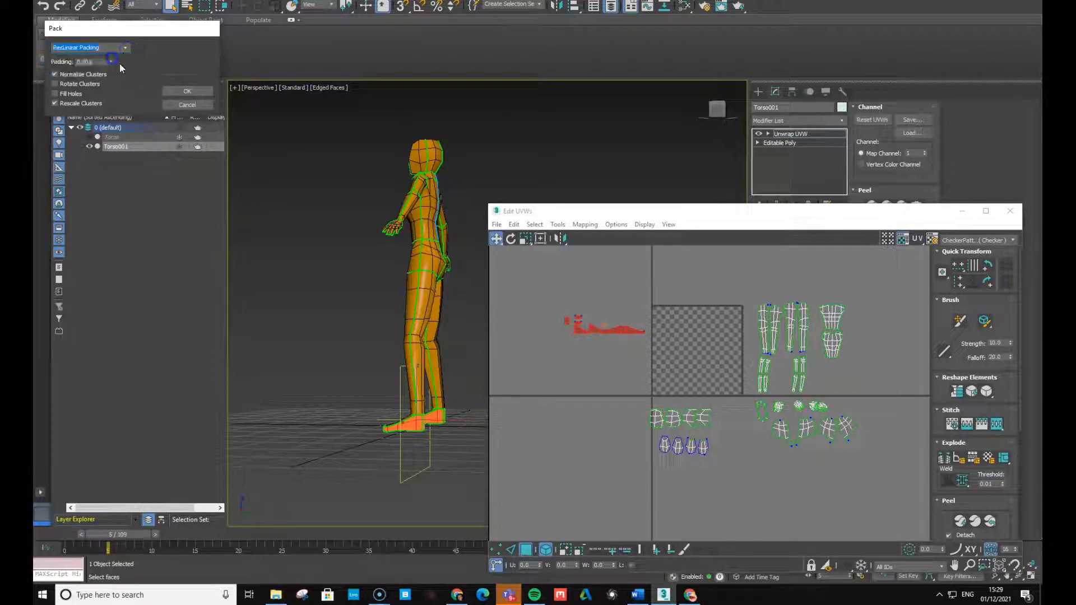
left_click(188, 92)
scroll(708, 379, "up", 2)
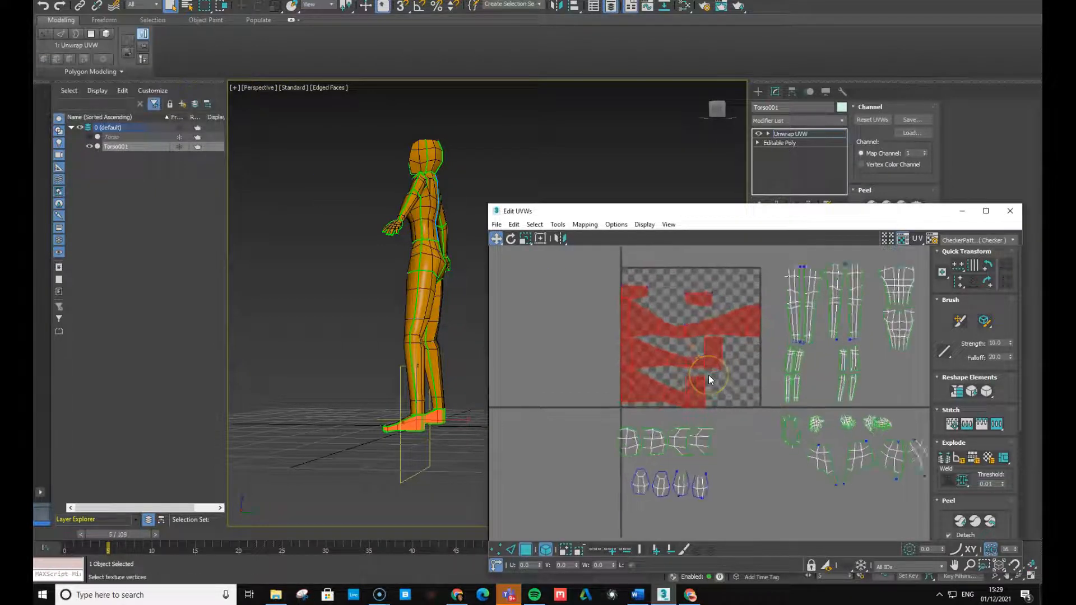
scroll(708, 376, "up", 3)
scroll(735, 383, "down", 2)
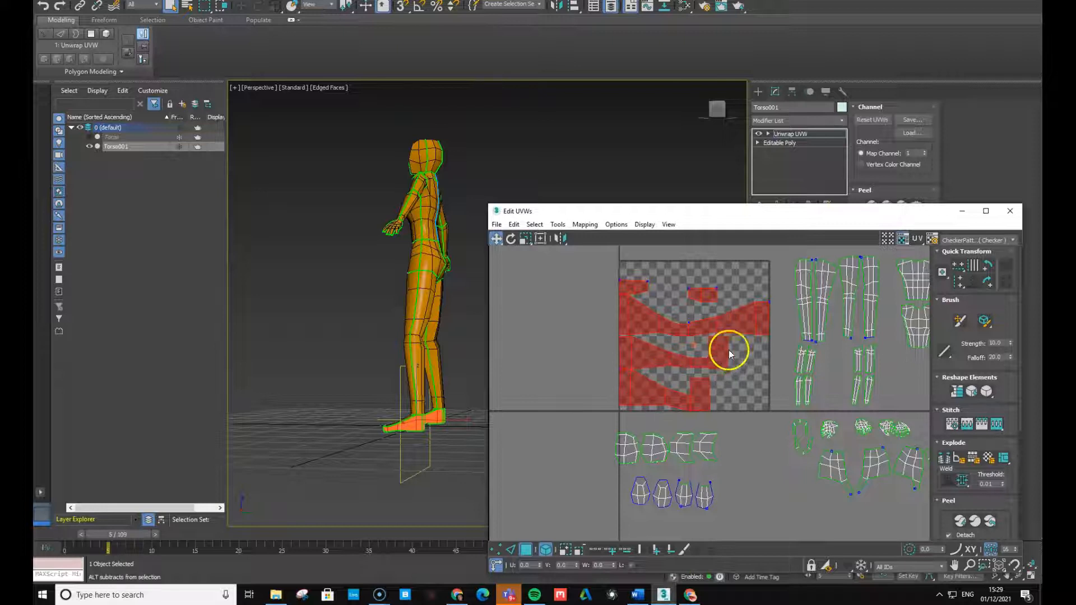
Check on the foot model which areas the small shells in the upper part of the tile belong to
left_click(560, 269)
left_click(621, 284)
left_click(465, 378)
middle_click_drag(465, 378, 544, 373, "alt")
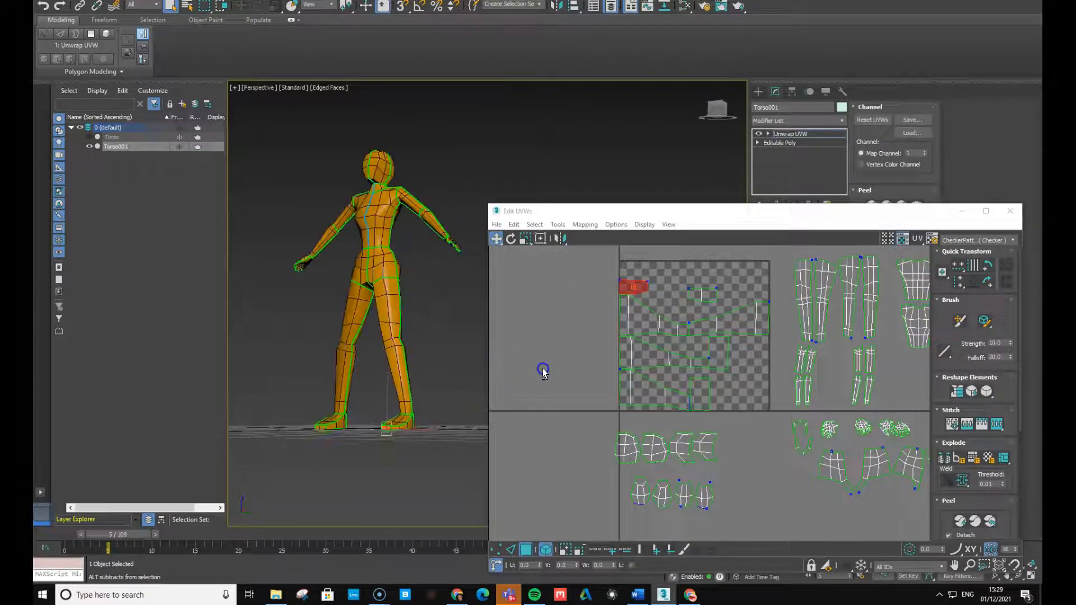
middle_click_drag(461, 395, 455, 416, "alt")
scroll(453, 414, "up", 5)
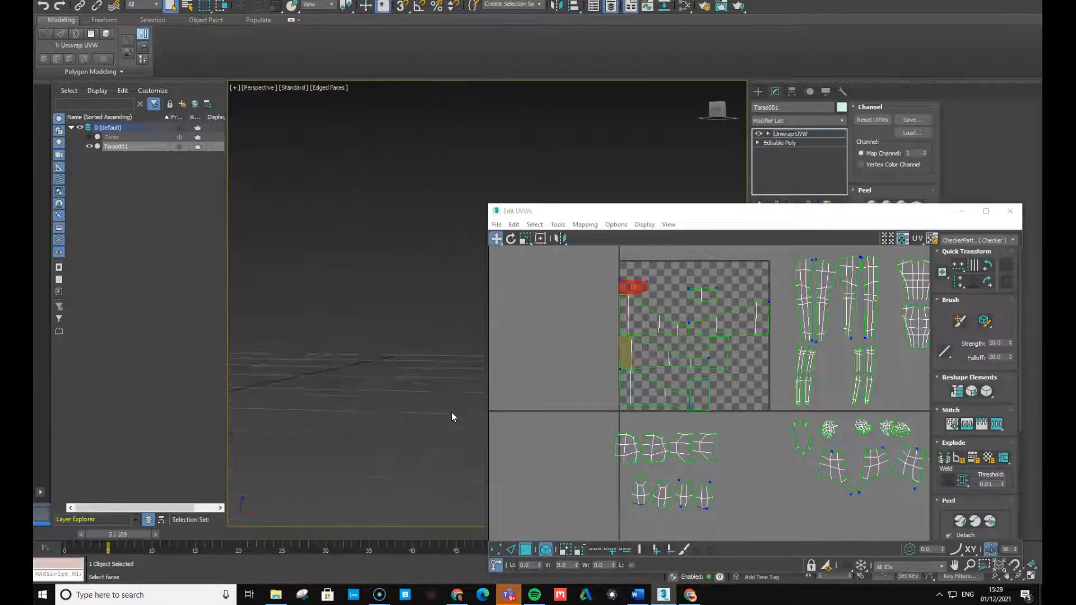
scroll(452, 412, "down", 2)
left_click(705, 295)
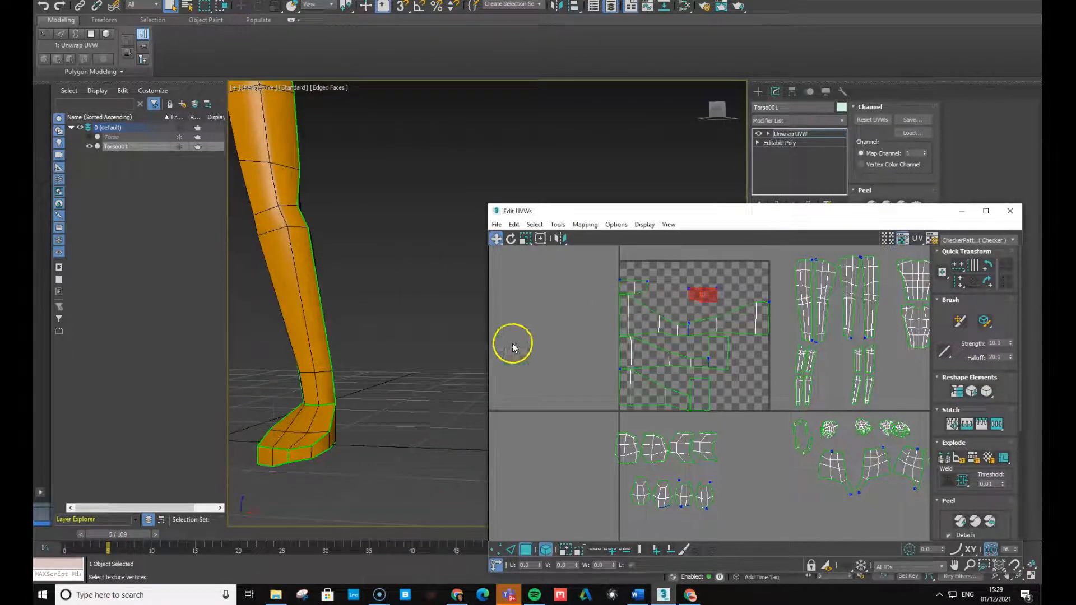
middle_click_drag(476, 359, 463, 366, "alt")
left_click(295, 445)
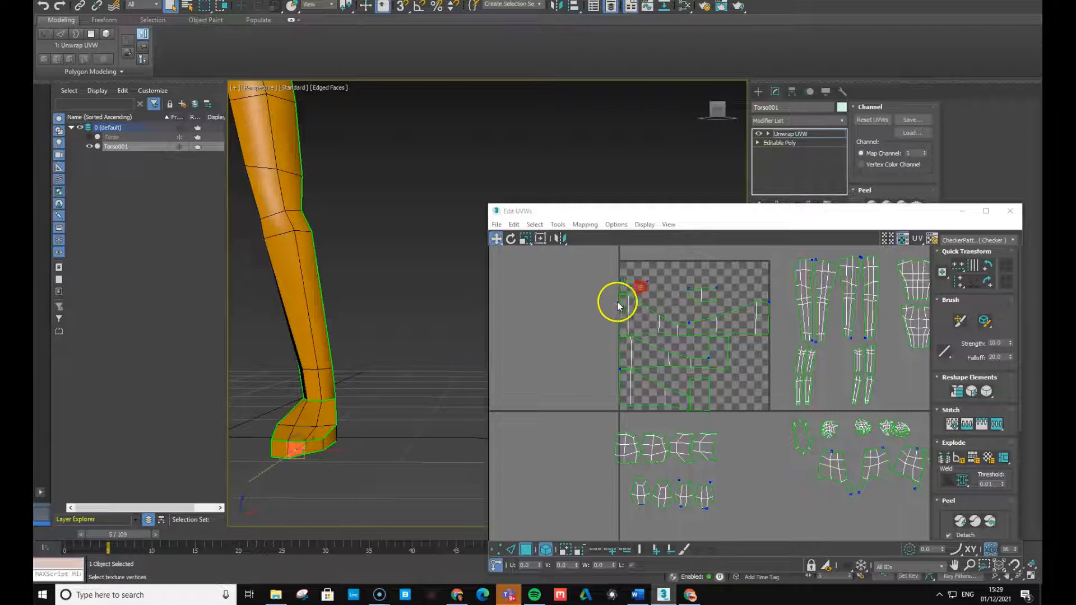
Select the four large tapered shells in the tile one by one and match each to its foot side on the model
left_click(733, 324)
scroll(493, 391, "down", 2)
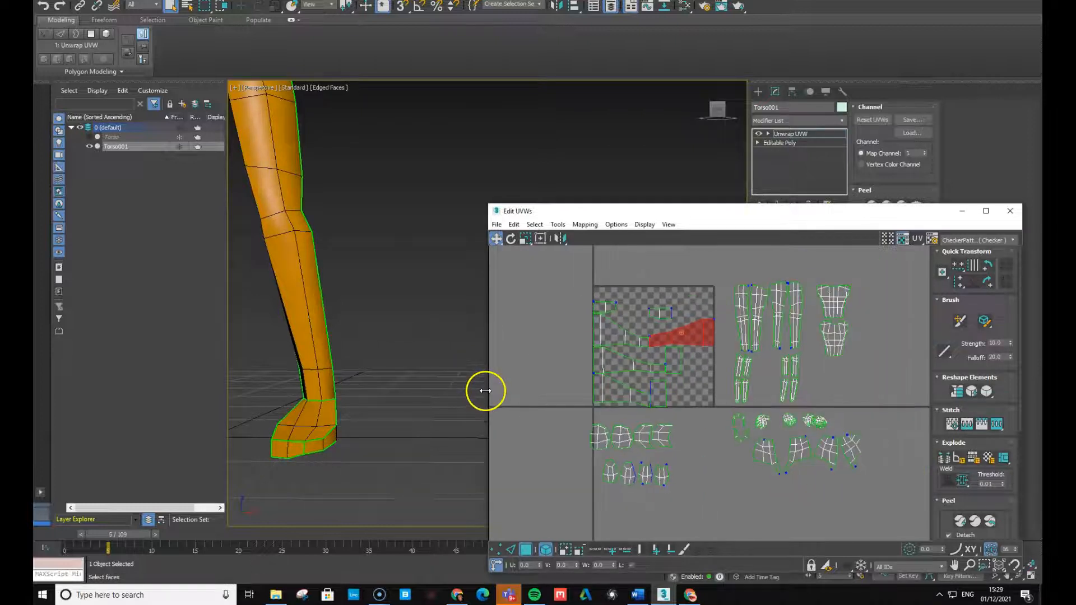
scroll(317, 413, "down", 5)
scroll(314, 409, "up", 5)
middle_click_drag(315, 409, 467, 382)
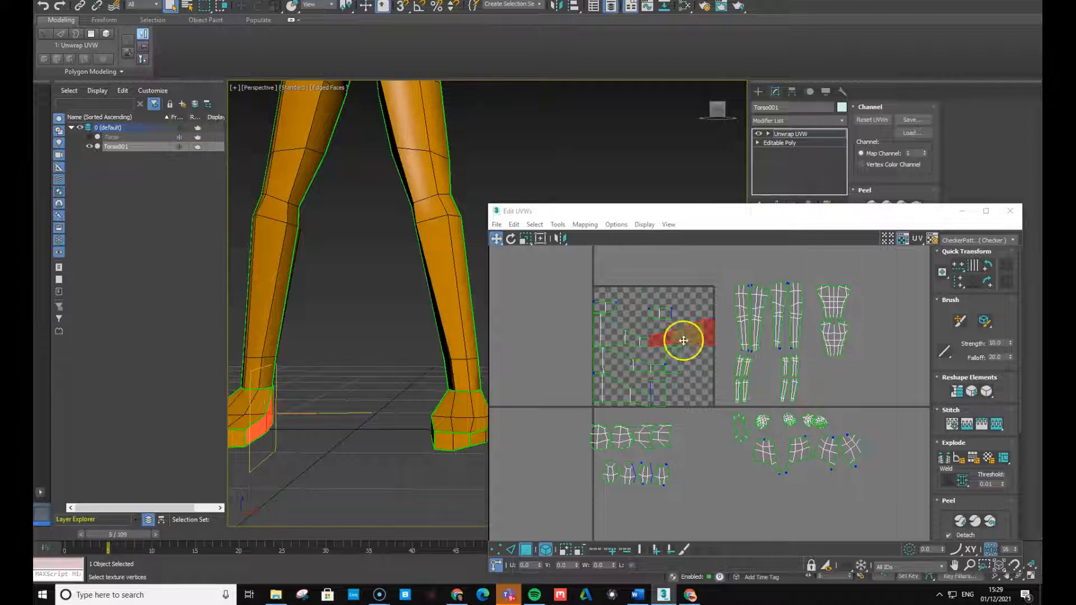
left_click(612, 337)
left_click(618, 365)
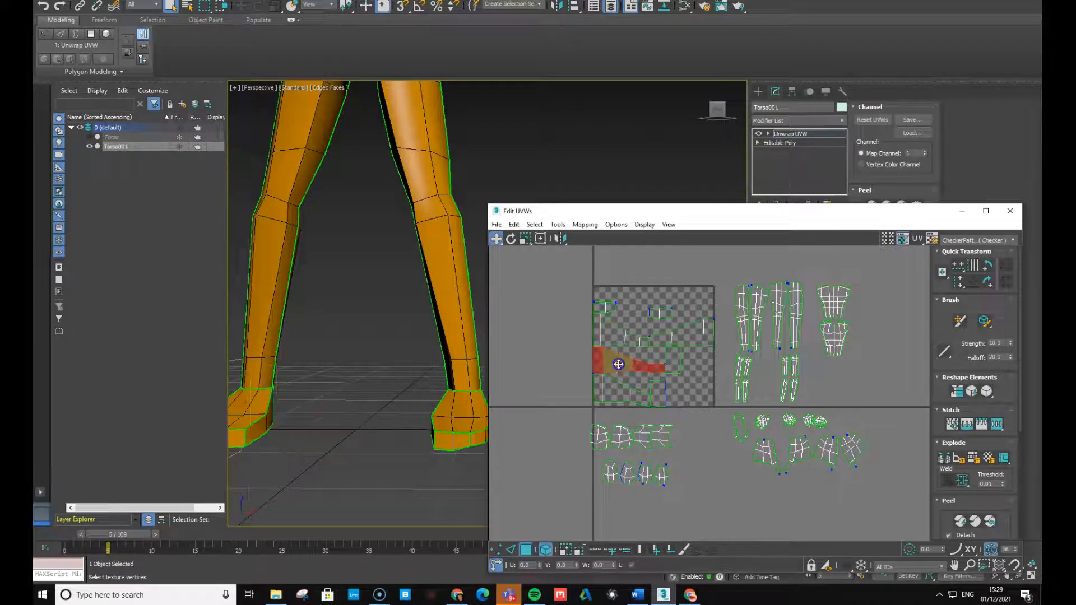
left_click(627, 388)
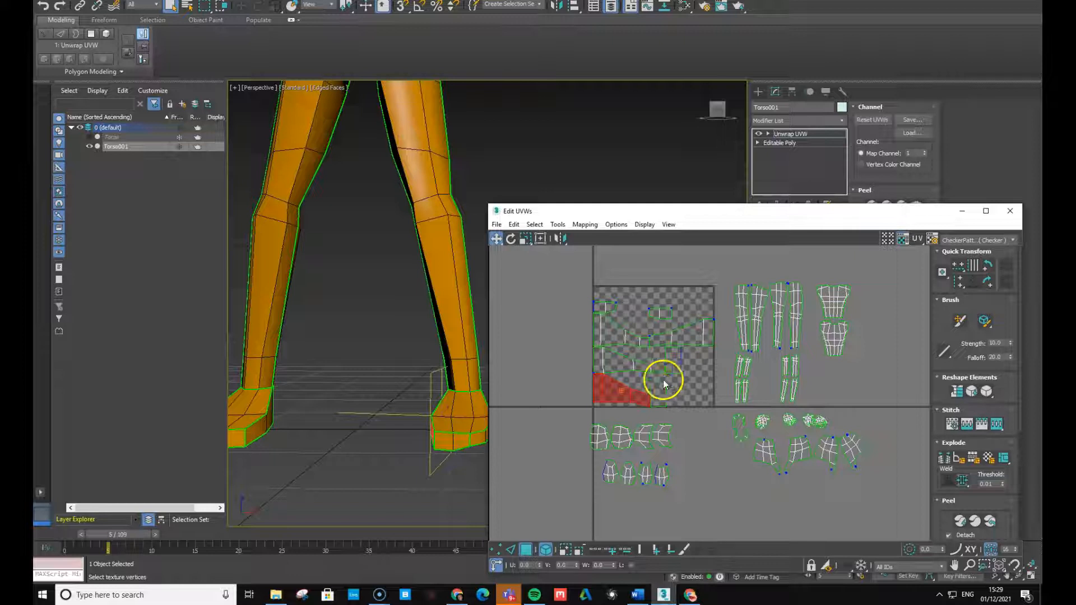
left_click(678, 341)
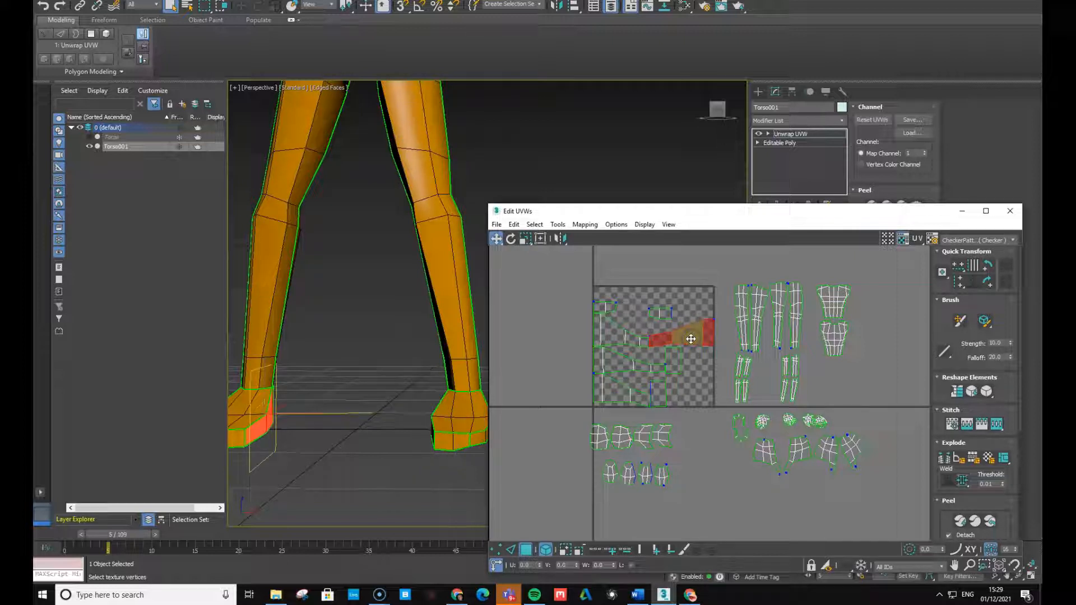
left_click(621, 339)
left_click(610, 365)
middle_click_drag(356, 461, 442, 481, "alt")
left_click(621, 391)
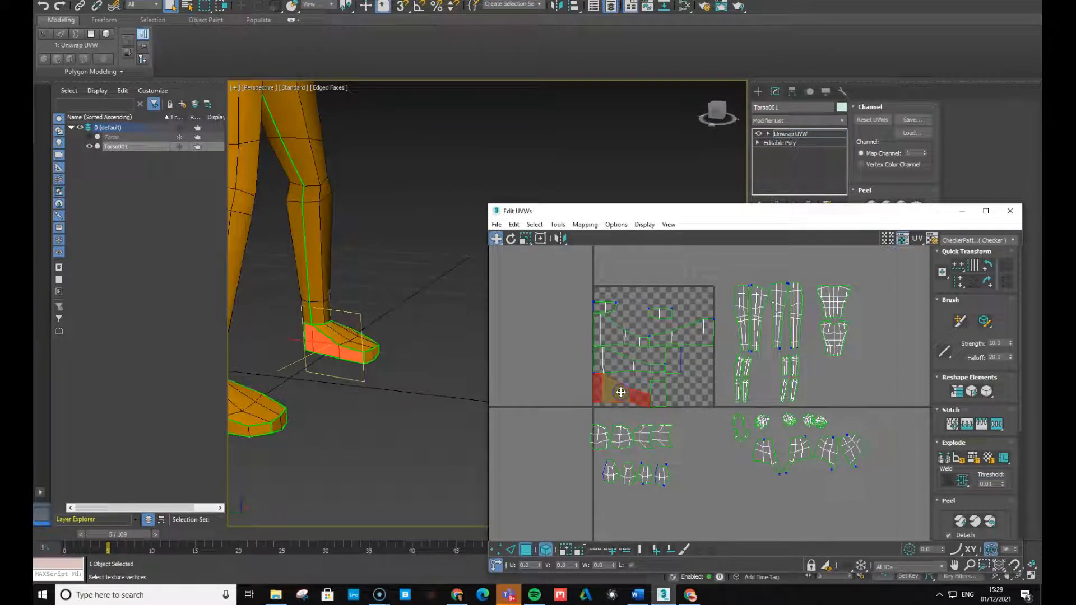
left_click(621, 339)
left_click_drag(489, 394, 547, 394)
middle_click_drag(521, 395, 325, 406, "alt")
Move both feet's inner side shells out of the tile, scale them down together and place them beneath the row of four foot shells
left_click(727, 339)
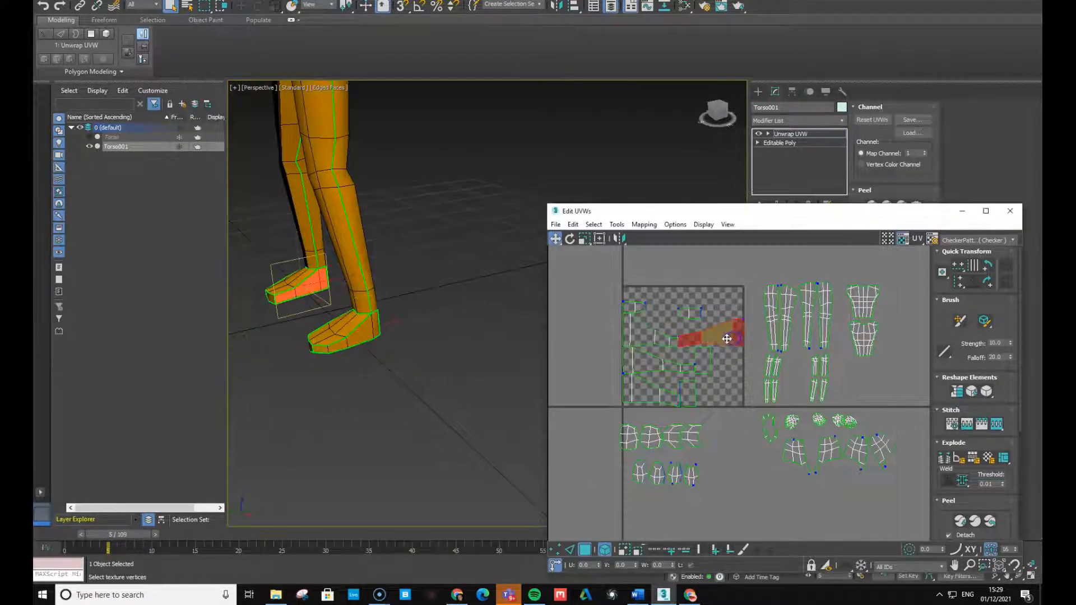
left_click_drag(721, 338, 785, 503)
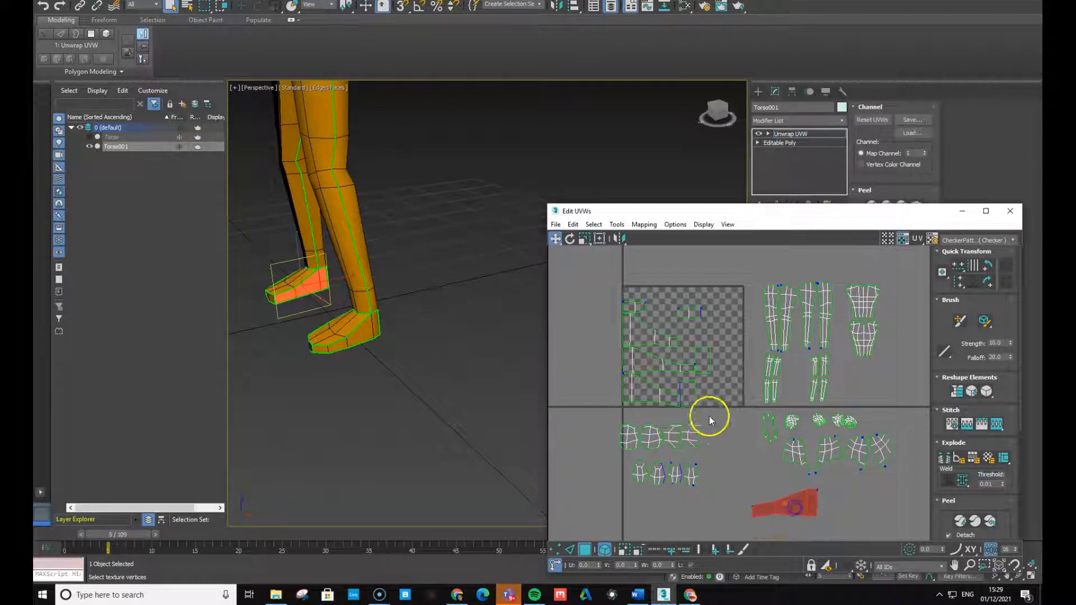
left_click_drag(646, 396, 716, 510)
left_click_drag(847, 502, 720, 527)
key("e")
key("r")
left_click_drag(781, 507, 746, 568)
key("w")
left_click_drag(768, 509, 683, 500)
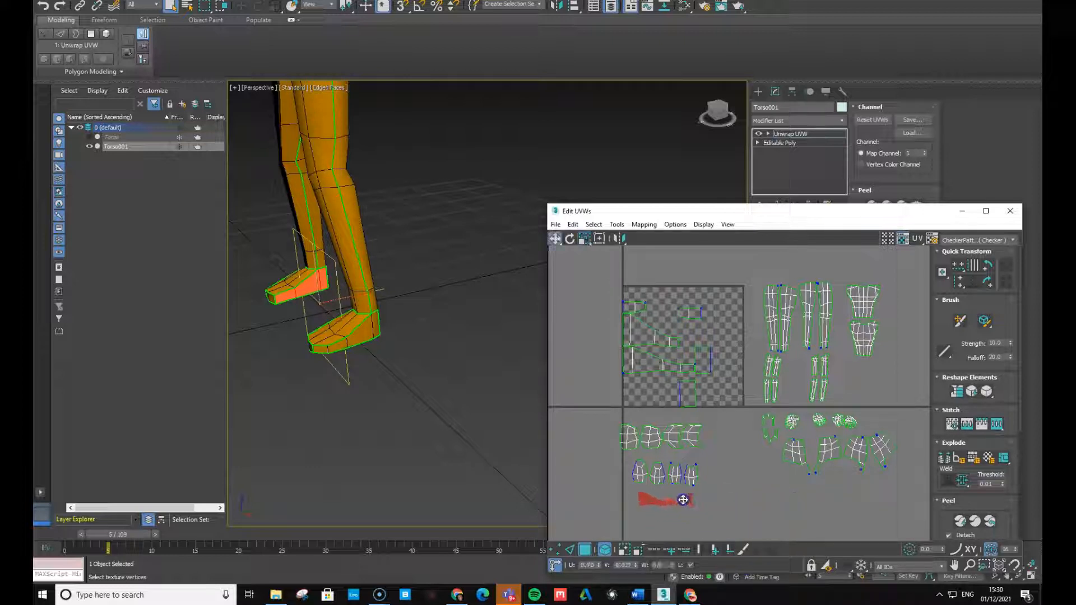
Move both feet's outer side shells out of the tile to just below the inner side shells
left_click_drag(644, 336, 689, 534)
left_click(651, 364)
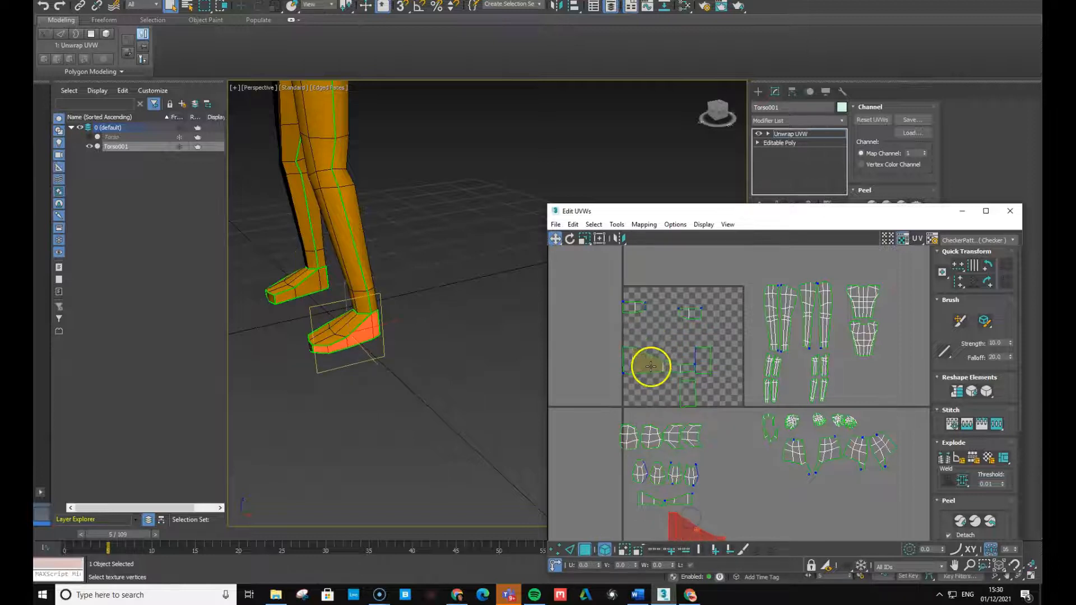
left_click_drag(650, 364, 629, 519)
scroll(750, 503, "down", 1)
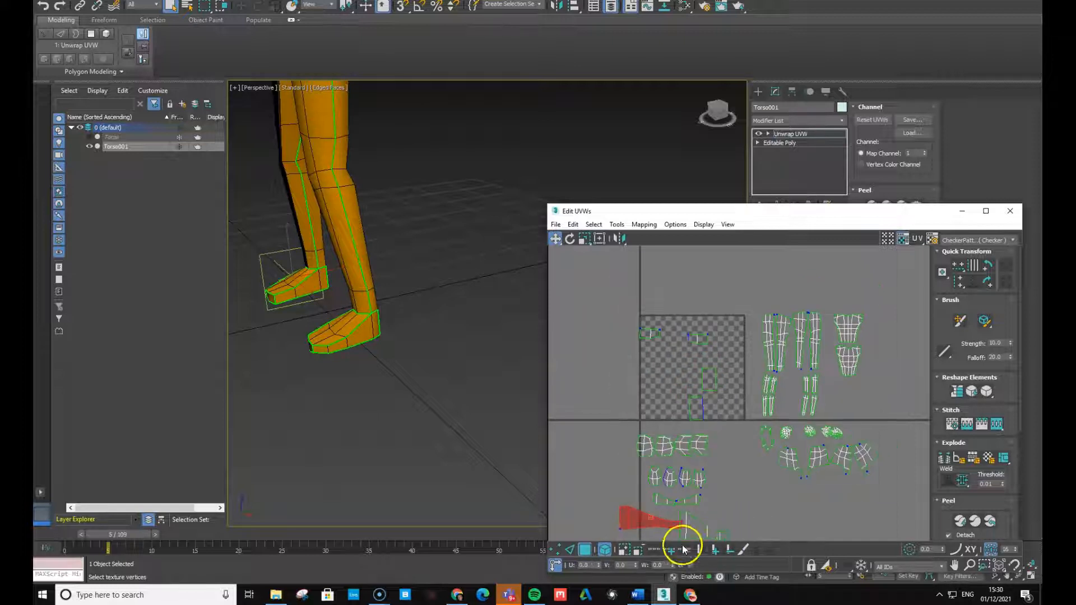
Scale the two outer foot side shells down one at a time, each to about 81.5 percent
left_click(695, 531)
key("e")
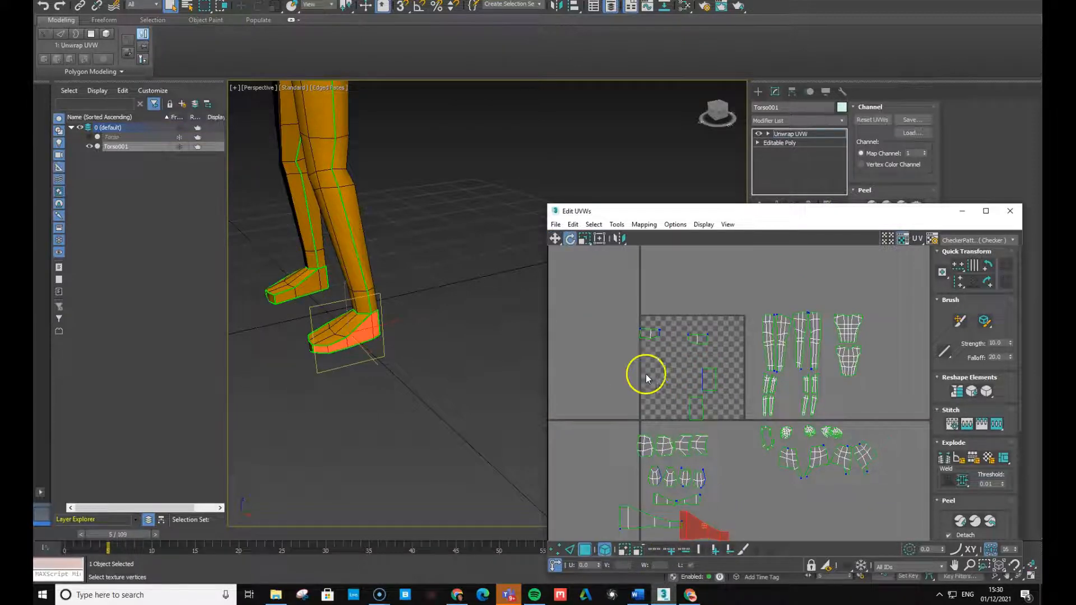
left_click(586, 240)
left_click(586, 255)
left_click_drag(689, 537, 721, 503)
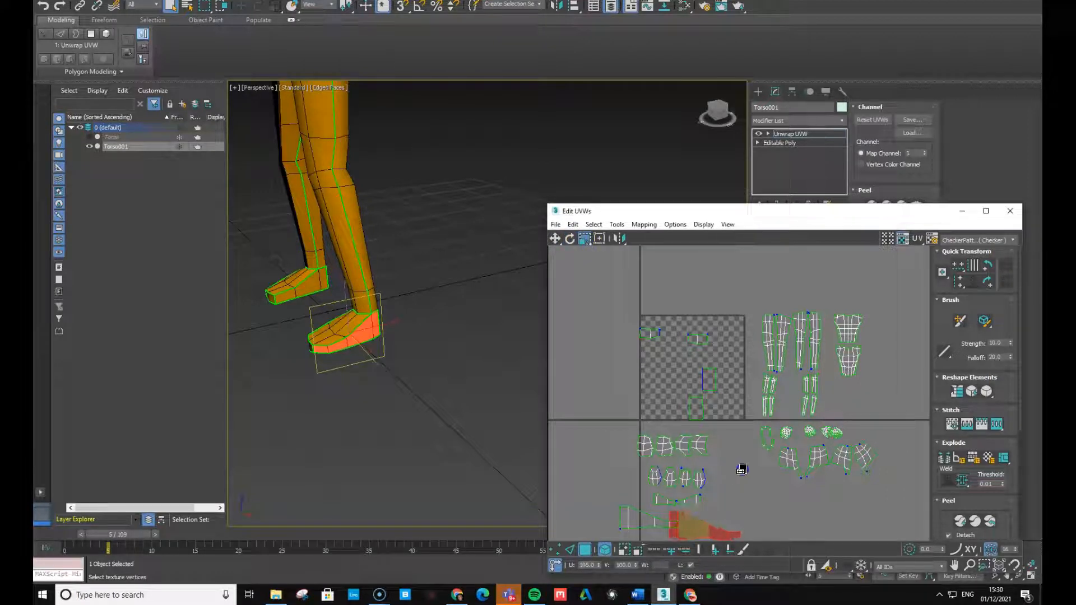
left_click(586, 240)
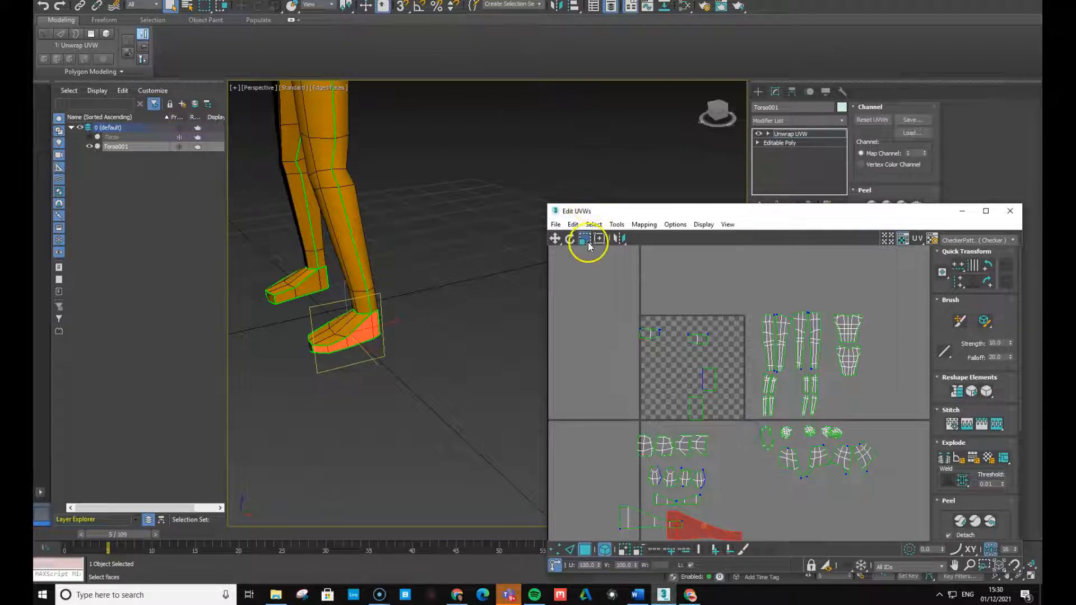
left_click(585, 229)
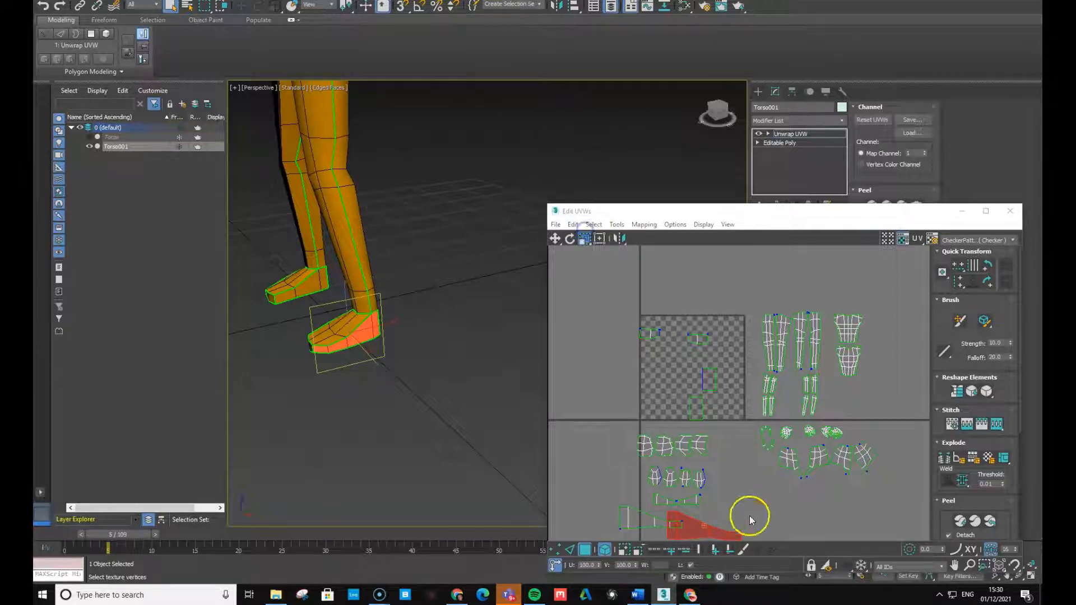
left_click_drag(686, 528, 672, 579)
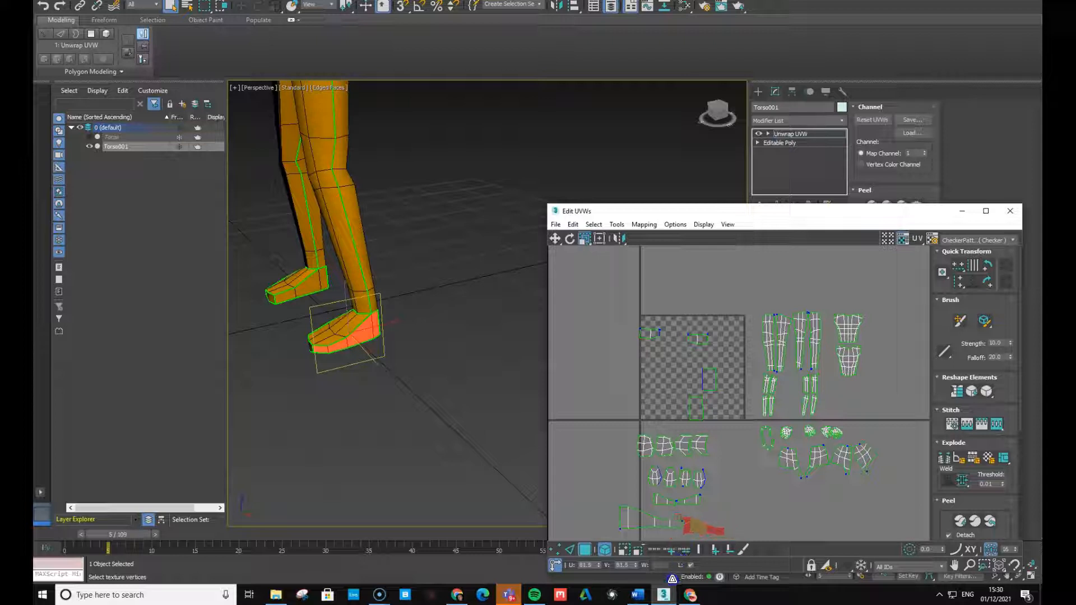
left_click(629, 517)
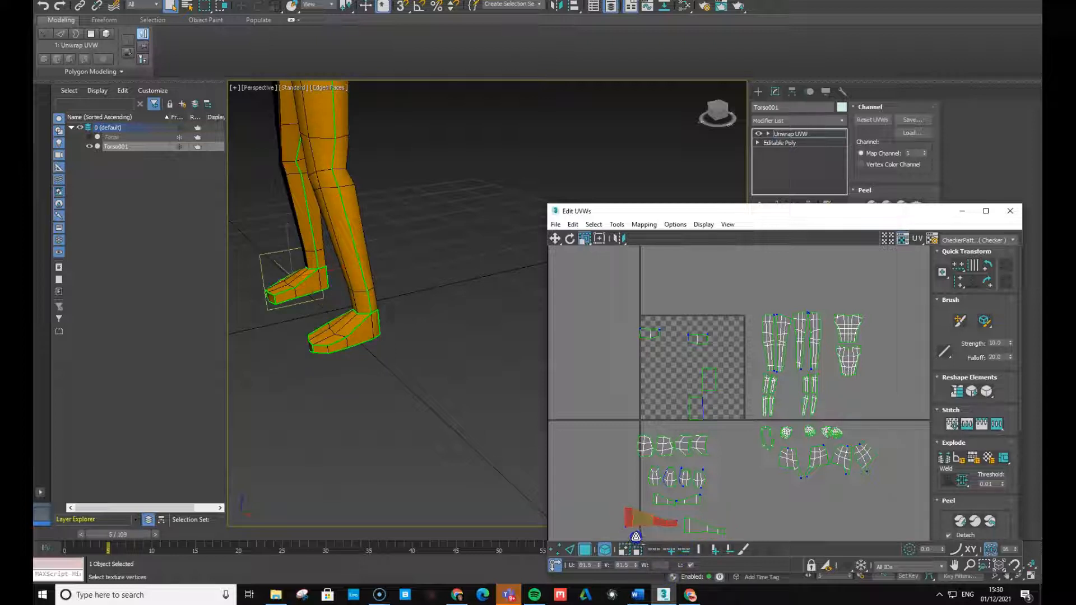
Set the two outer side shells side by side, scale them down together and line them up beneath the inner side shells
key("w")
left_click_drag(639, 519, 728, 527)
left_click(662, 520, "ctrl")
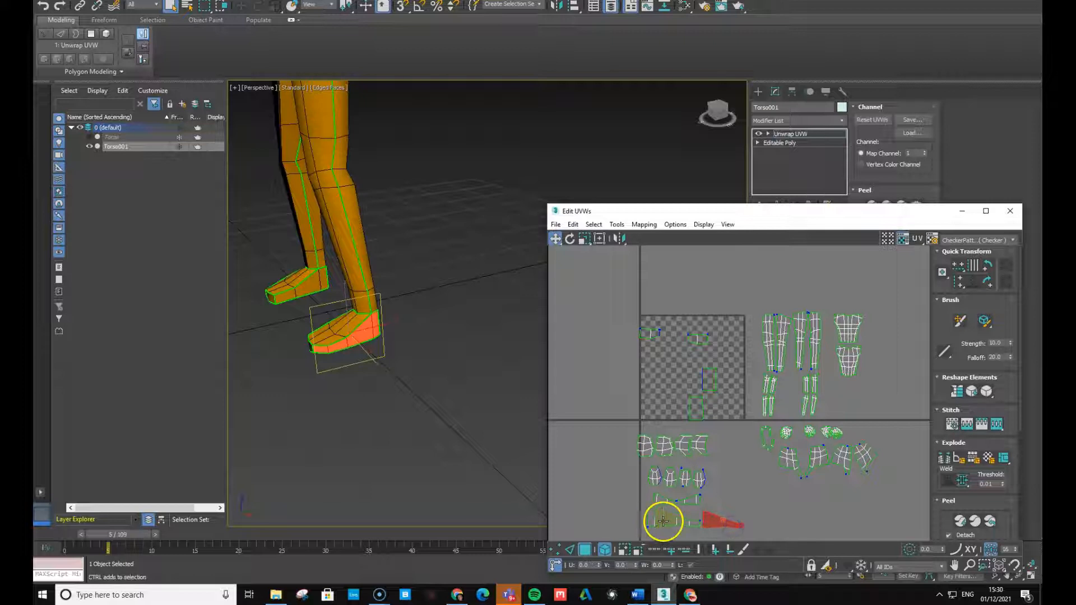
key("e")
left_click_drag(662, 521, 655, 553)
key("r")
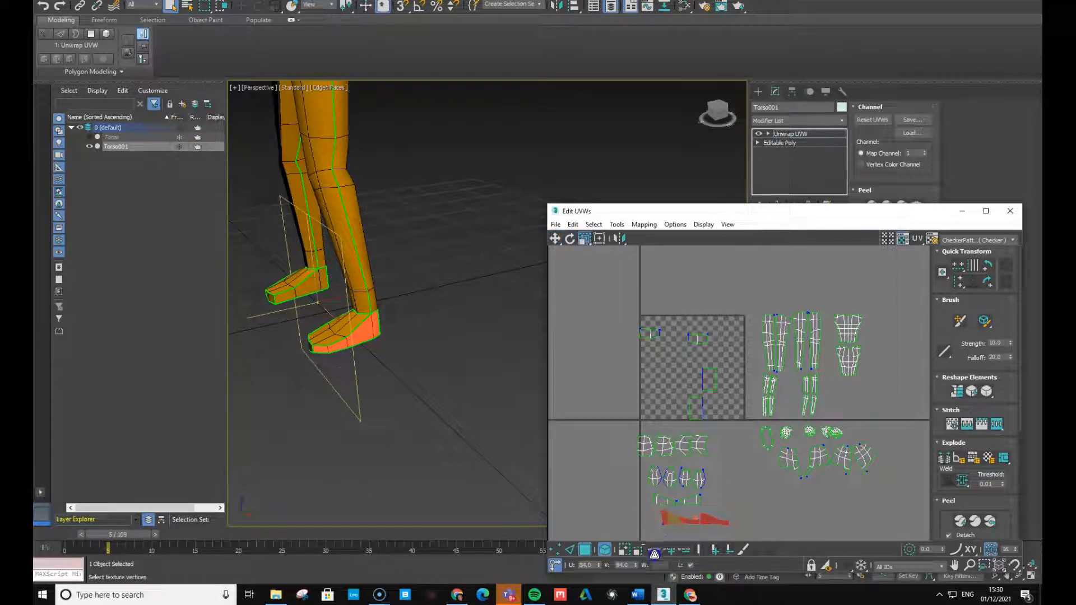
key("w")
left_click_drag(708, 523, 695, 520)
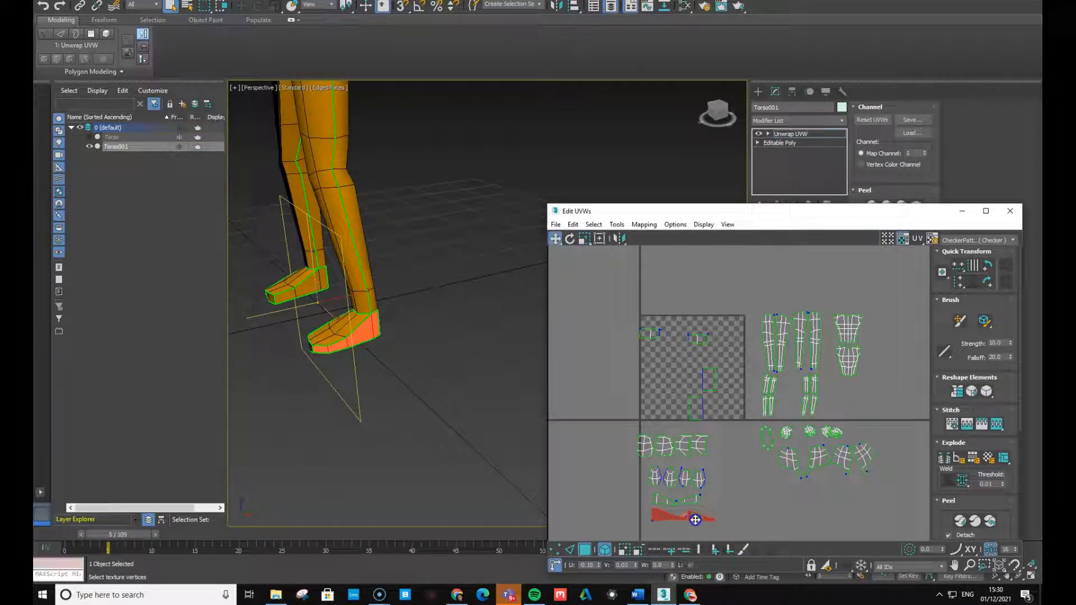
Move the two heel shells from the tile beside the foot side rows and the two toe shells beneath those rows
left_click(697, 409)
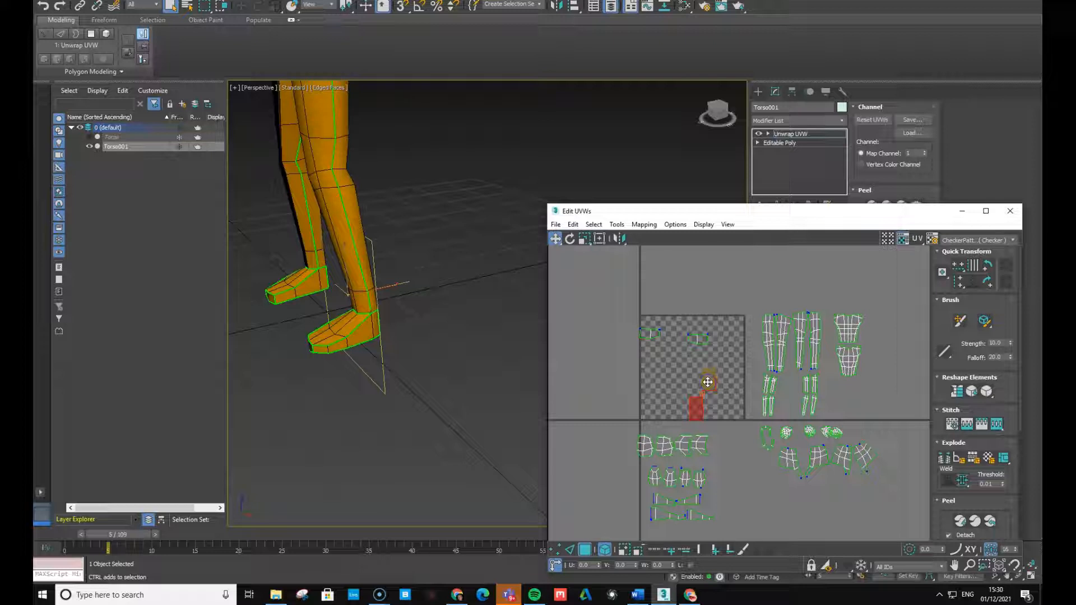
left_click_drag(707, 382, 734, 497)
left_click(737, 513)
left_click_drag(705, 333, 636, 357)
left_click_drag(698, 335, 690, 524)
left_click(735, 519)
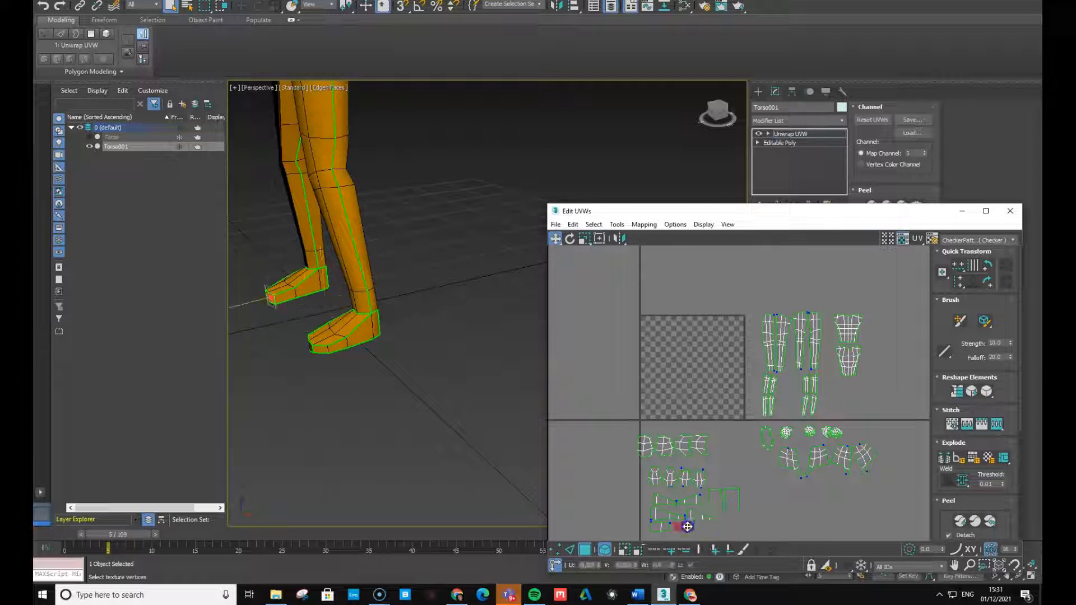
Scale the heel and toe shells down together and set the toe shells close beneath the foot side rows
left_click(719, 503)
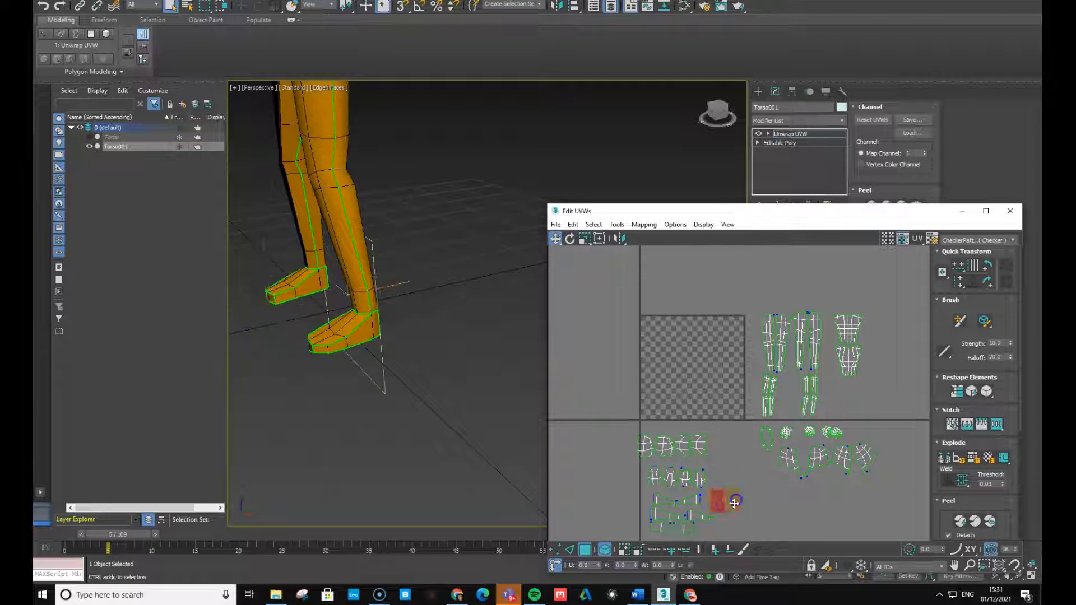
left_click(653, 524, "ctrl")
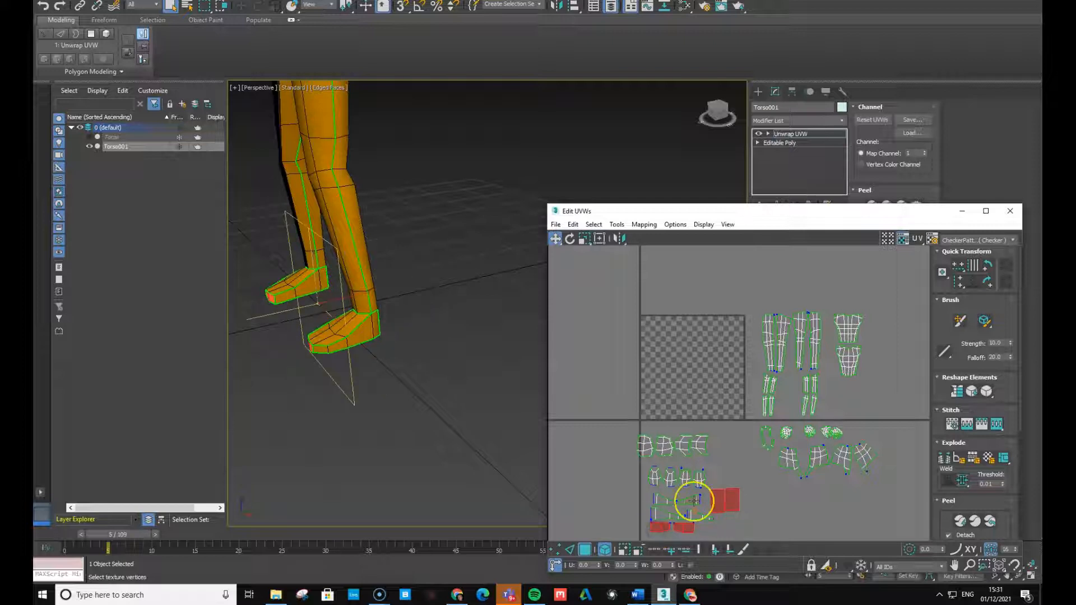
key("e")
key("r")
left_click_drag(727, 497, 725, 535)
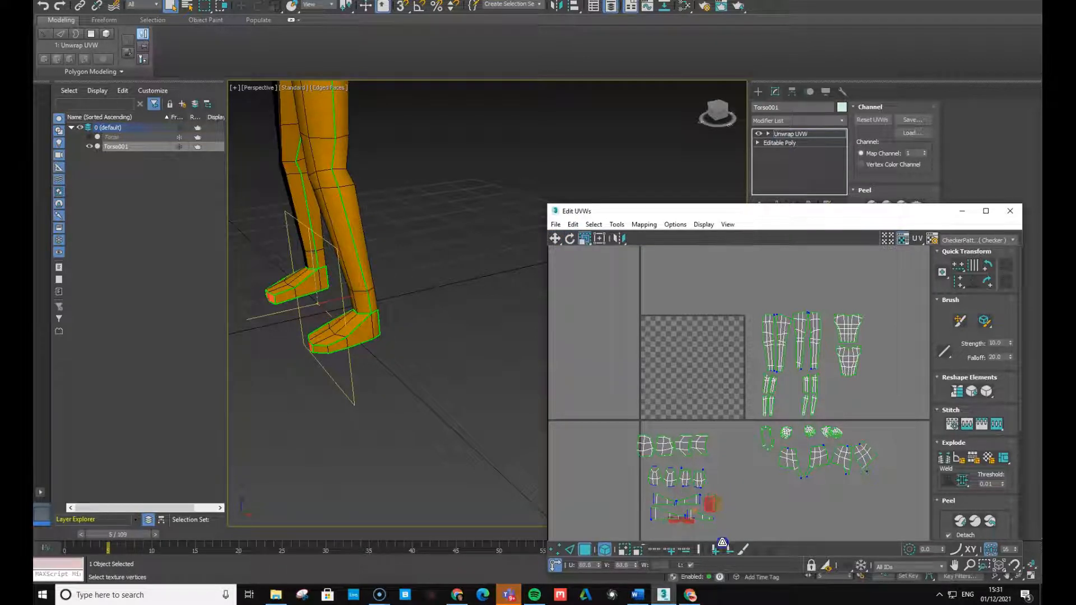
key("w")
left_click_drag(700, 529, 692, 521)
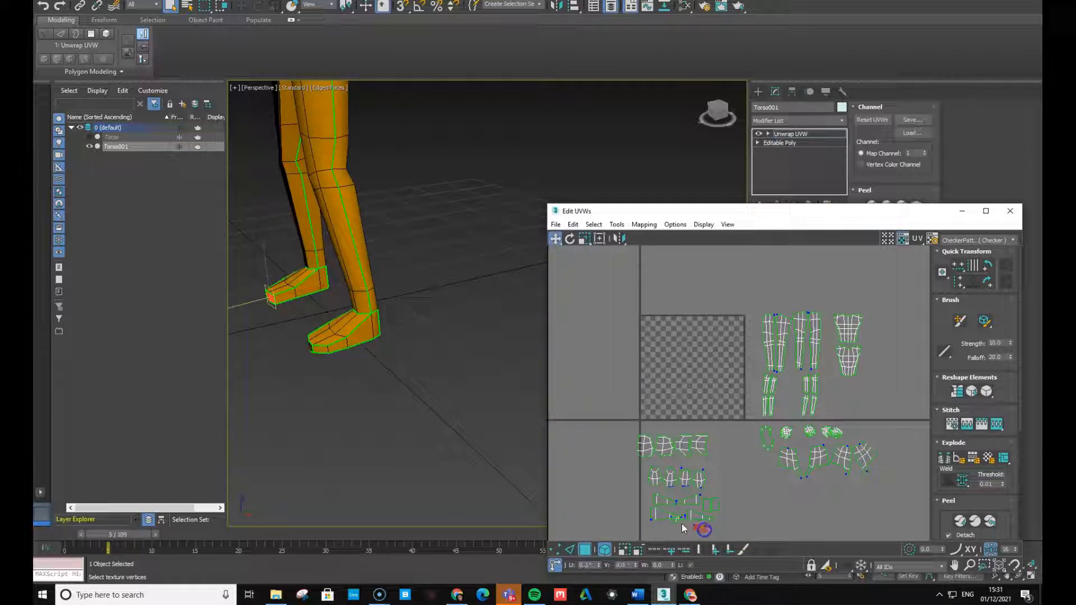
left_click(678, 530)
left_click(695, 528)
Move the leg, arm and torso shells together into the tile and scale them down slightly to leave room for the others
left_click_drag(881, 421, 751, 309)
left_click_drag(840, 357, 734, 359)
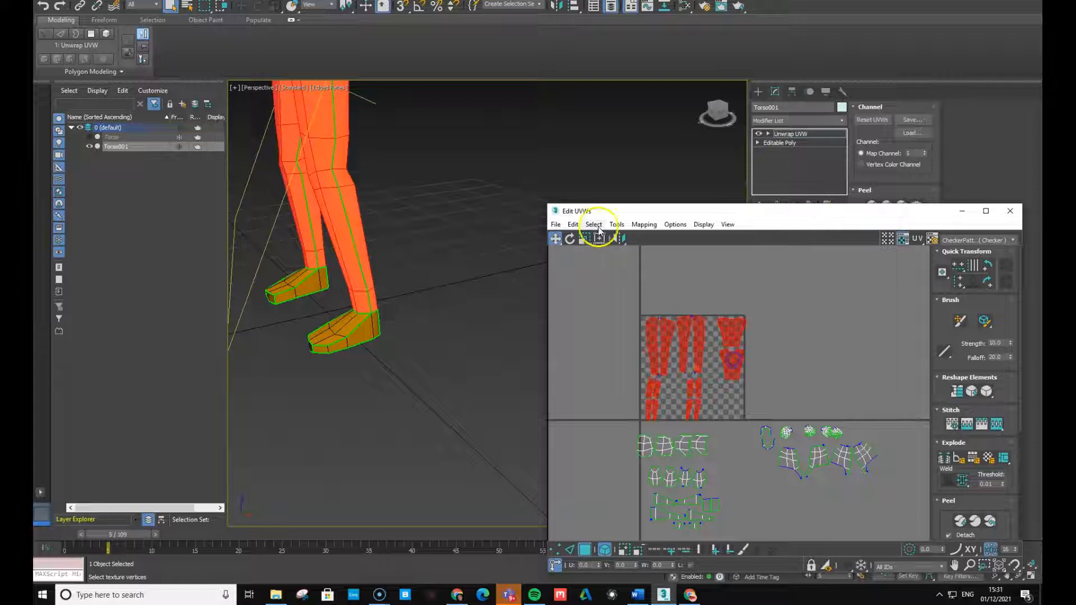
key("e")
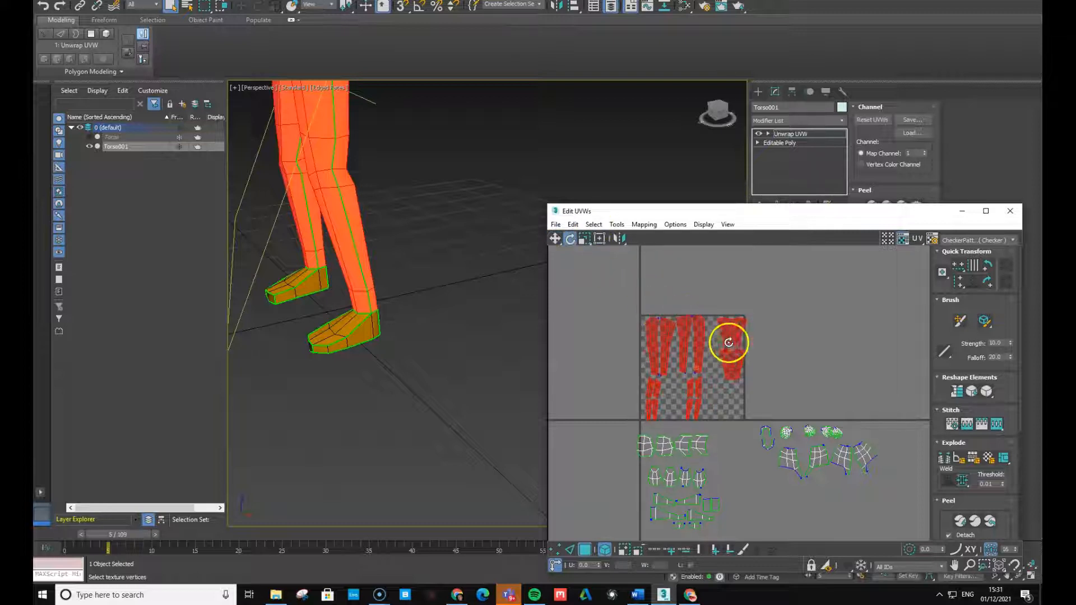
key("r")
mouse_move(735, 331)
left_mouse_down()
mouse_move(730, 350)
mouse_move(717, 335)
left_mouse_up()
key("w")
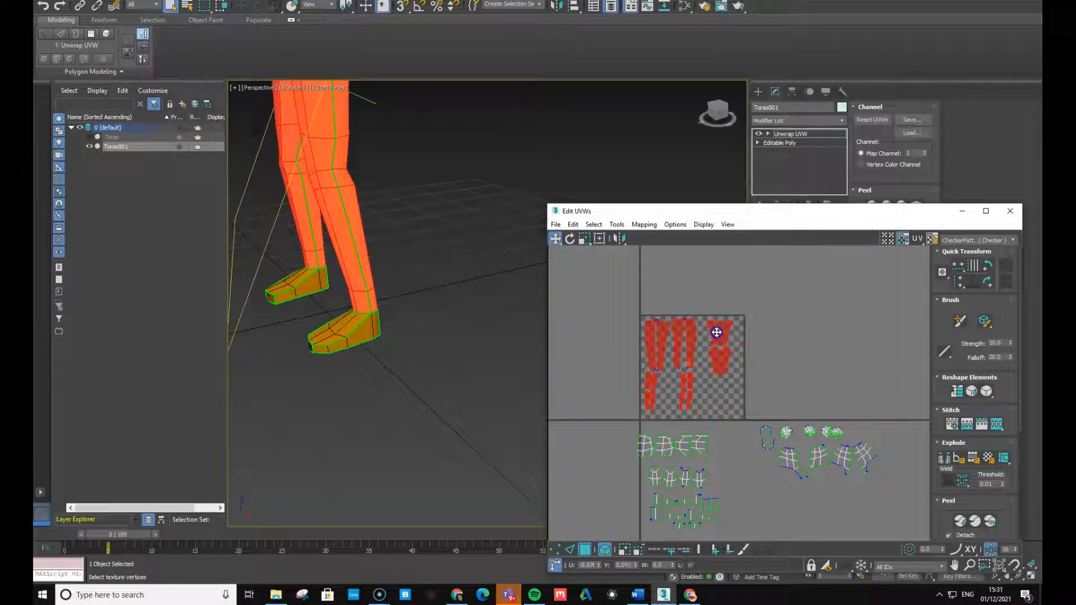
left_click(848, 376)
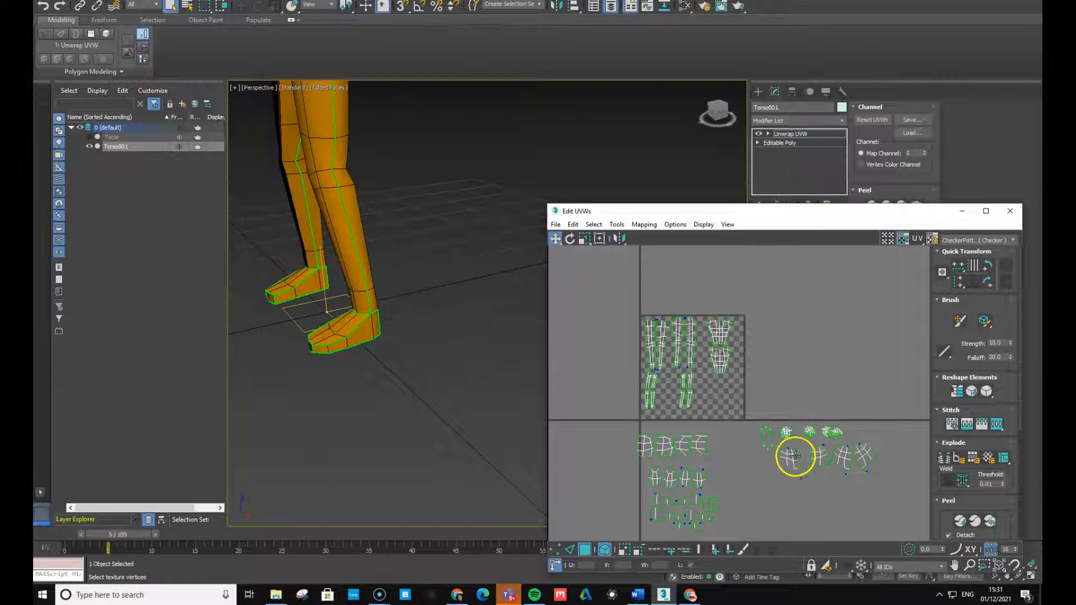
Scale down the row of four shells lying below the hand shells and move it into the tile's lower right corner
left_click_drag(908, 435, 761, 483)
left_click(846, 493)
left_click_drag(885, 438, 782, 479)
left_click(889, 476)
left_click_drag(894, 449, 781, 485)
key("e")
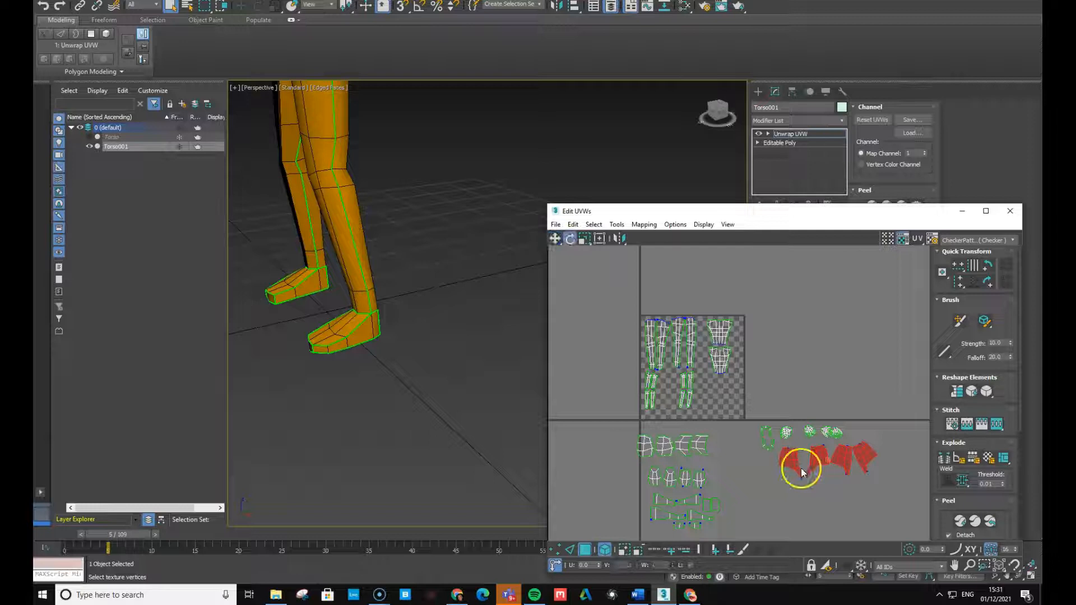
key("r")
left_click_drag(821, 459, 811, 505)
key("w")
left_click_drag(841, 458, 640, 458)
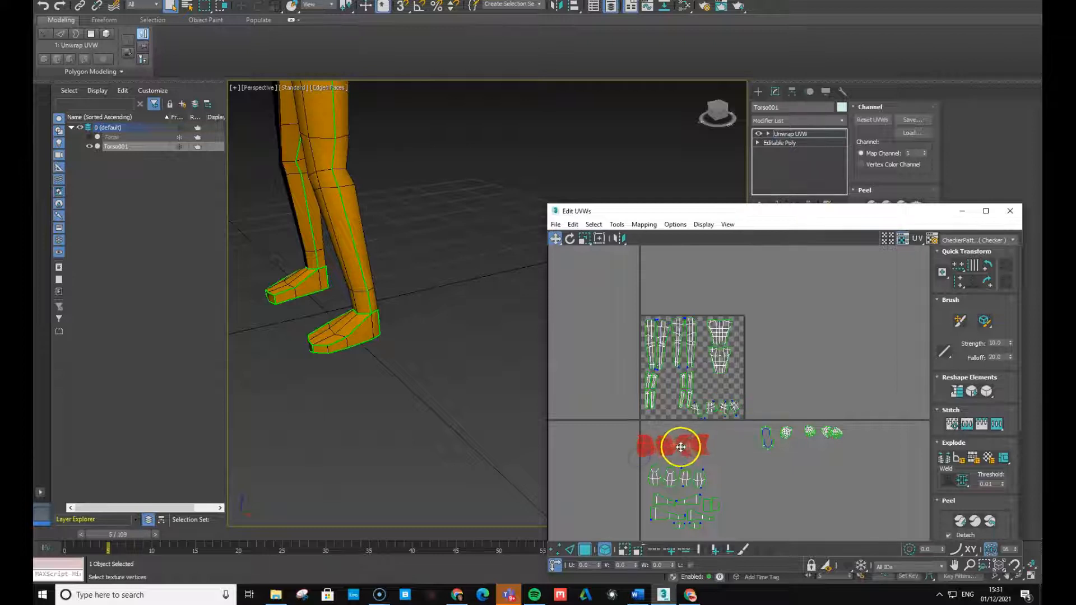
Scale down the row of four shells directly below the tile and move it inside, just above the lower right row
key("e")
key("r")
left_click_drag(684, 446, 681, 487)
key("w")
left_click_drag(686, 448, 734, 394)
Rotate the four hand shells about 90 degrees into a column and place them in the tile between the arm shells
left_click_drag(879, 413, 816, 336)
key("e")
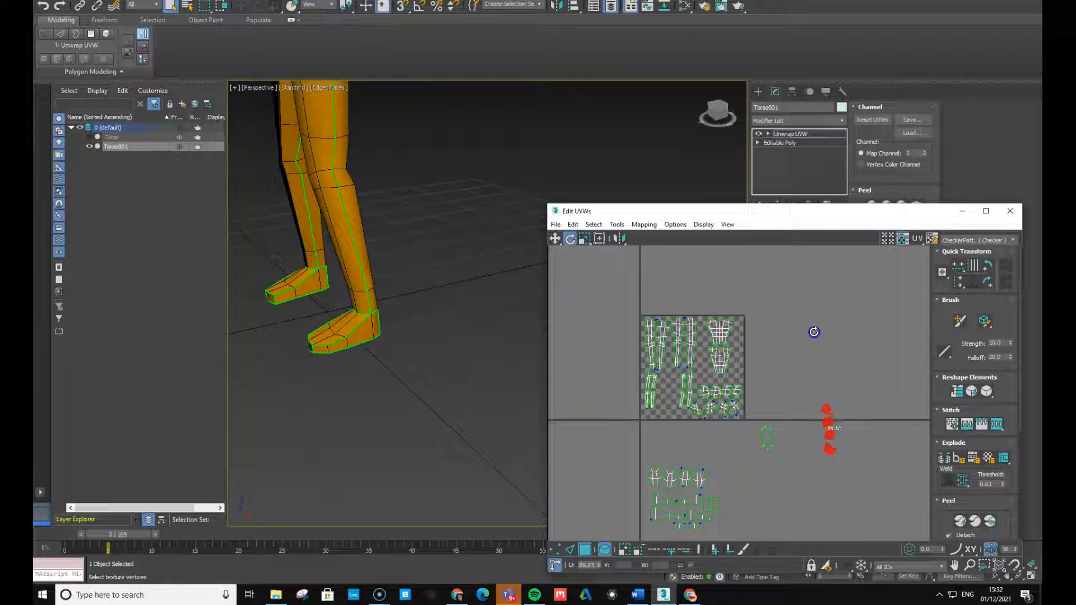
left_click(822, 411)
key("w")
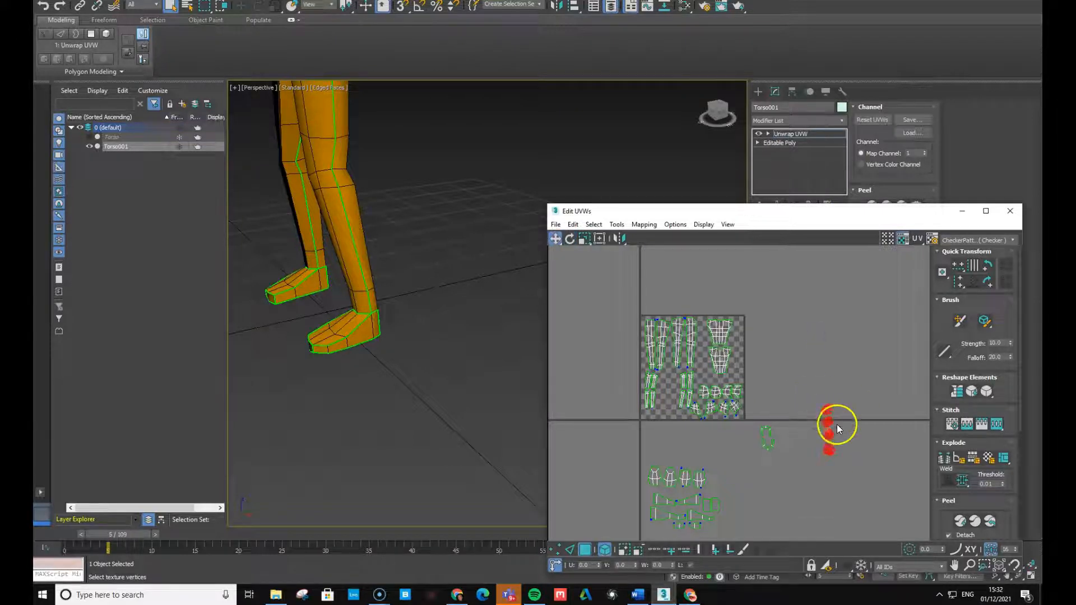
left_click_drag(829, 411, 664, 379)
key("e")
key("r")
key("w")
left_click(669, 384)
left_click(671, 410, "ctrl")
left_click(671, 401, "ctrl")
left_click(671, 393, "ctrl")
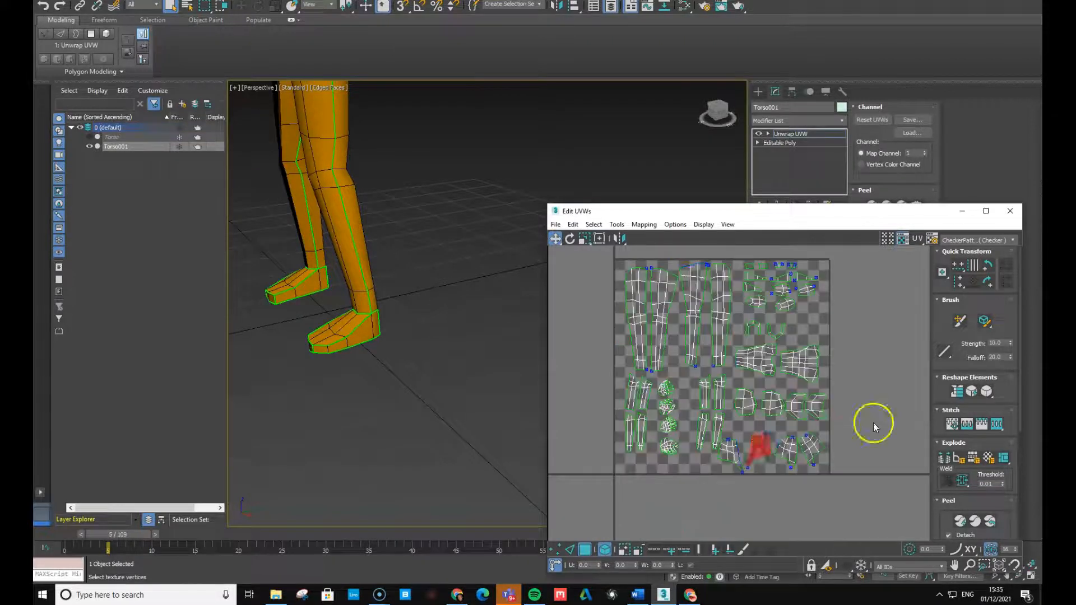
Deselect the shells, move the UV editor window higher and bring the whole character into the perspective view
left_click(872, 425)
left_click_drag(756, 208, 673, 144)
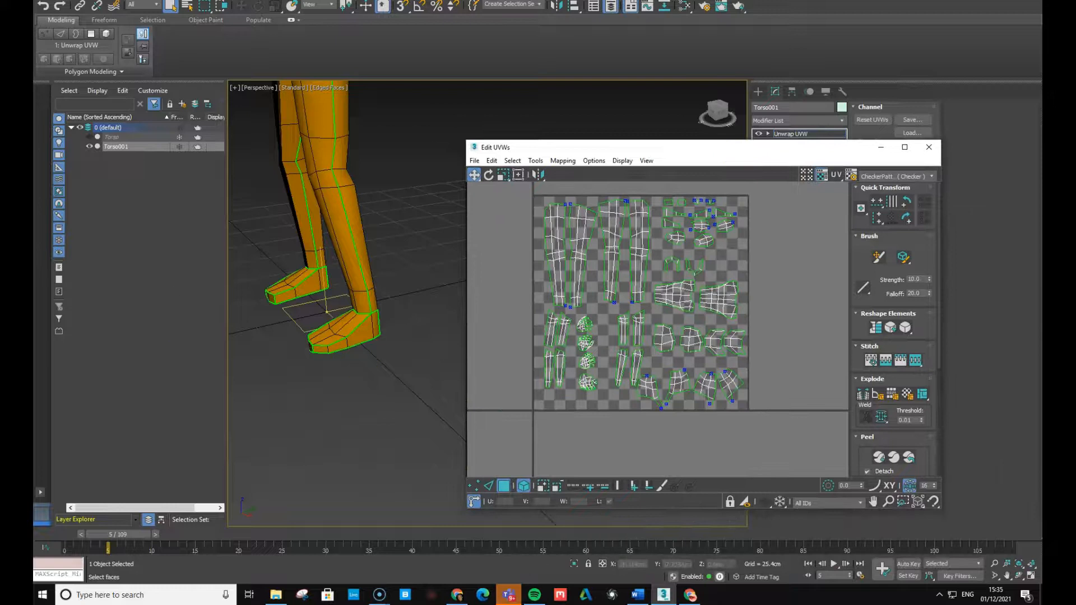
scroll(377, 355, "down", 10)
scroll(377, 361, "up", 6)
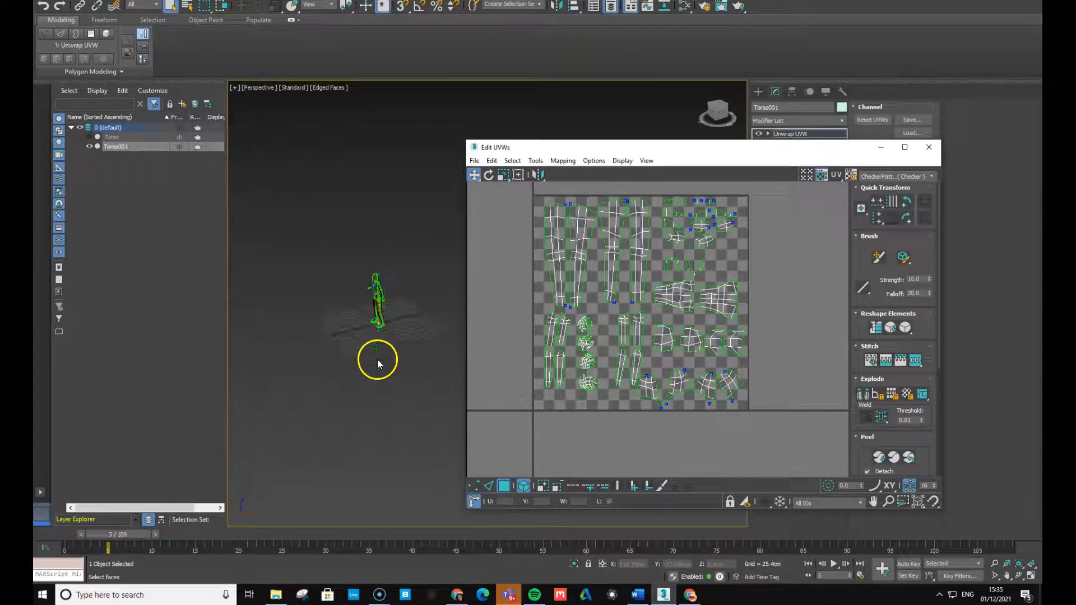
middle_click_drag(376, 360, 404, 344, "alt")
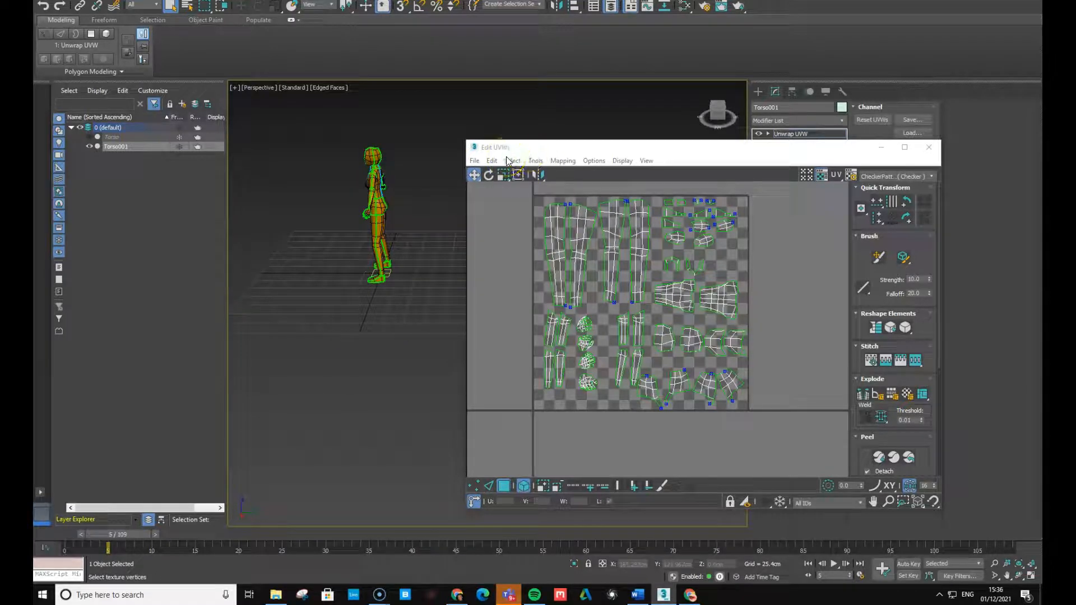
Set the UVW template render size to 2048 by 2048 and render the UV template
left_click(600, 147)
left_click(474, 161)
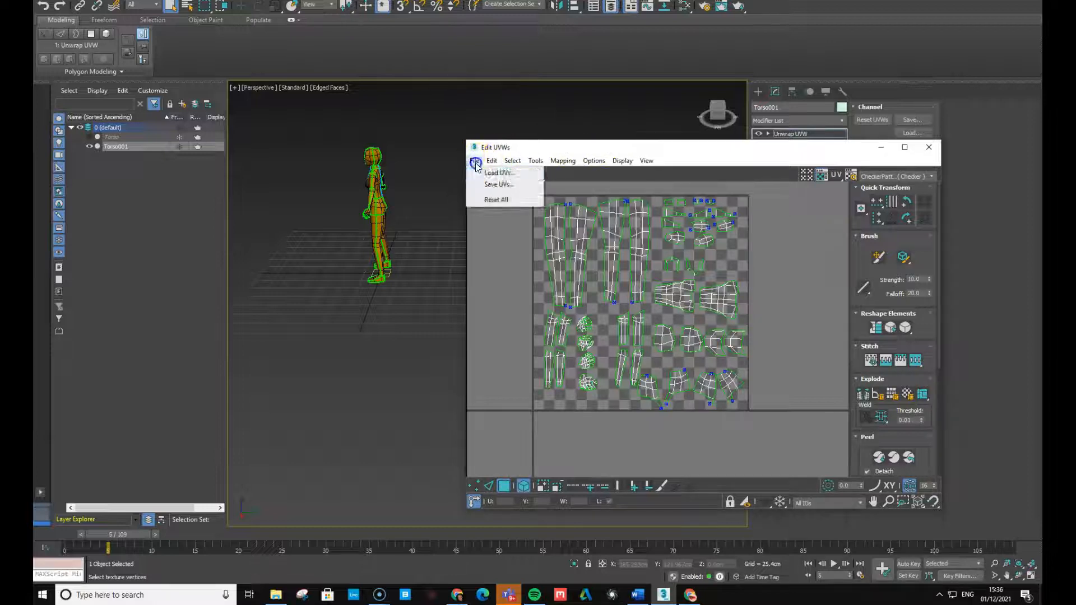
left_click(568, 349)
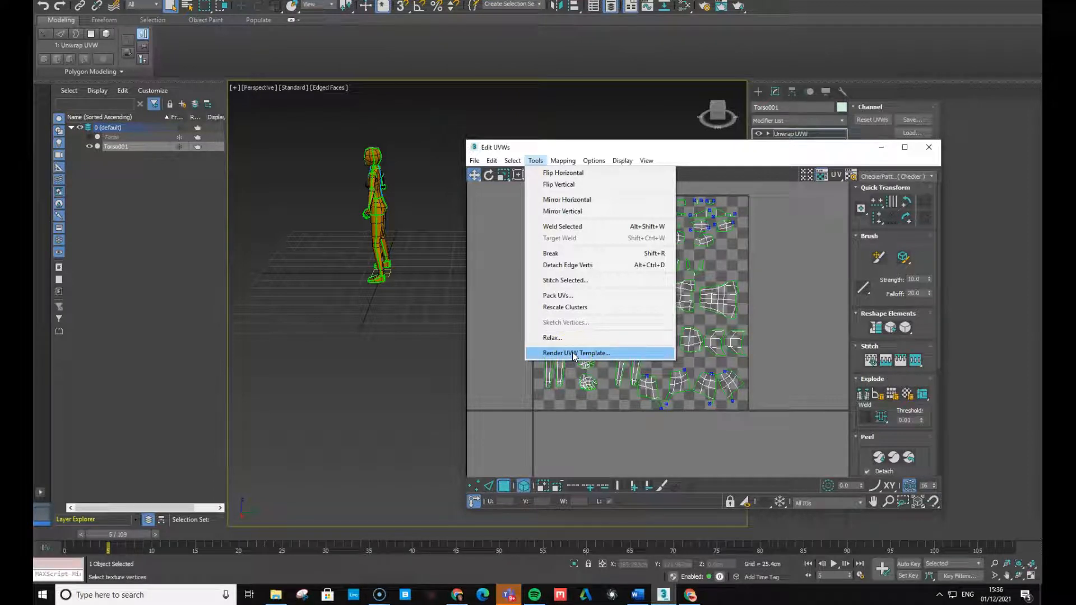
left_click(573, 352)
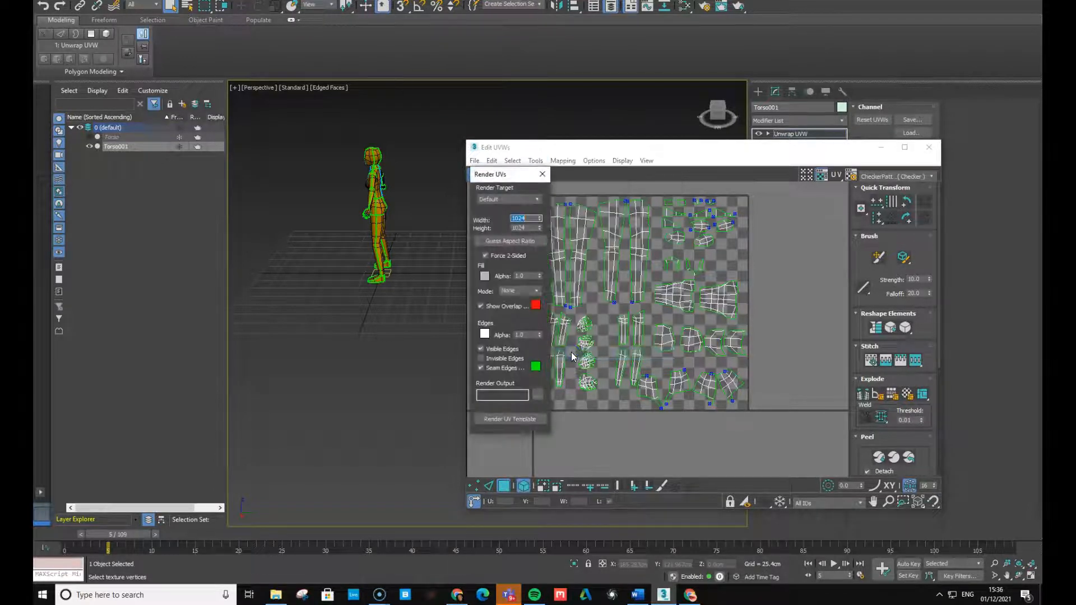
double_click(522, 218)
type("2048")
key("Tab")
type("20")
key("Return")
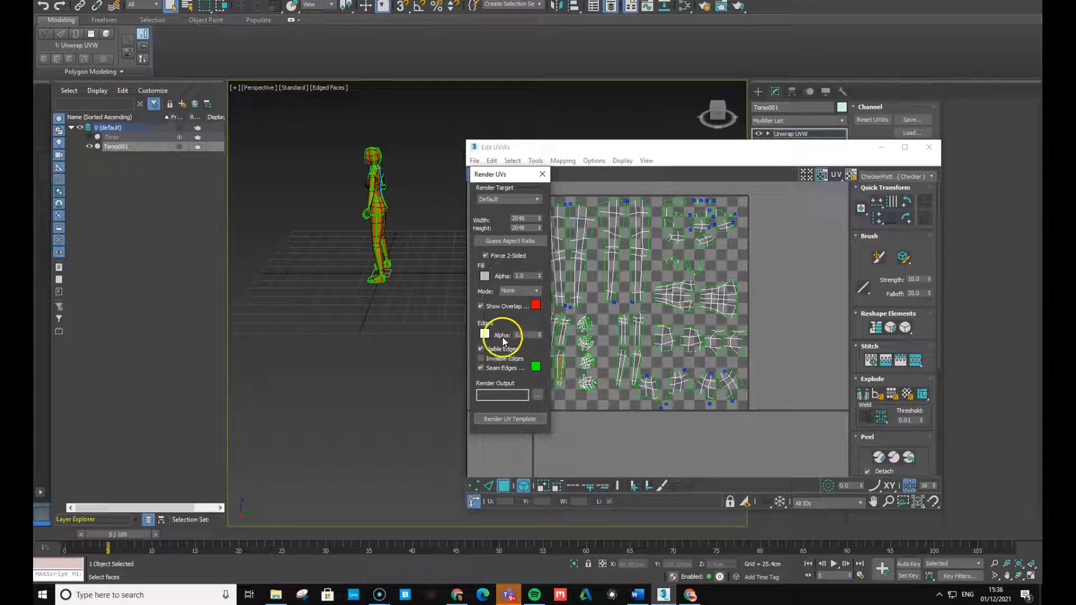
left_click(500, 422)
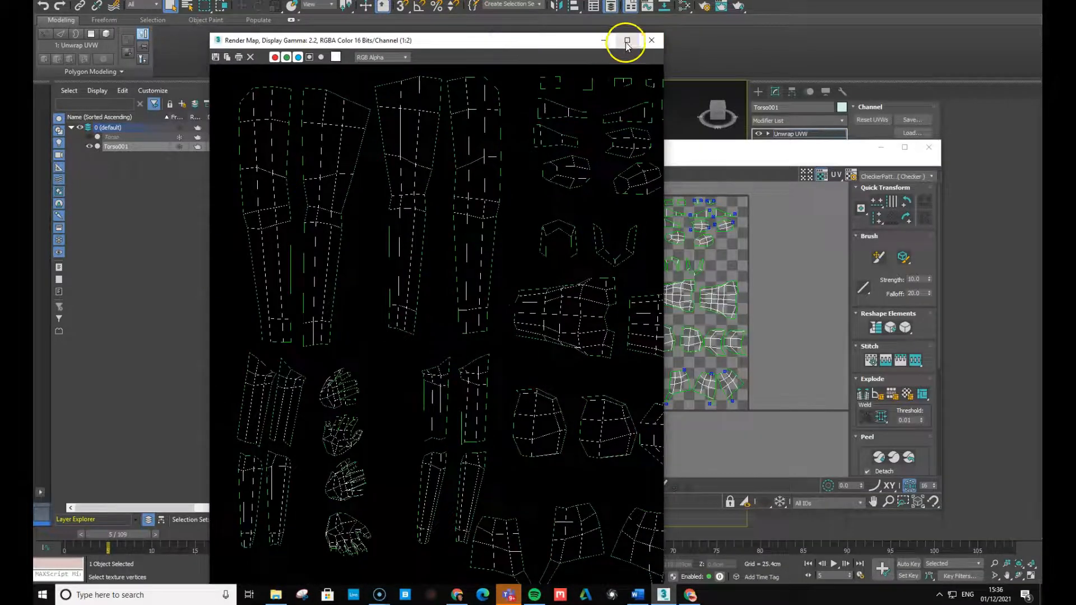
Maximise the rendered UV template and examine its edge lines, seams and shells both up close and as a whole
left_click(626, 40)
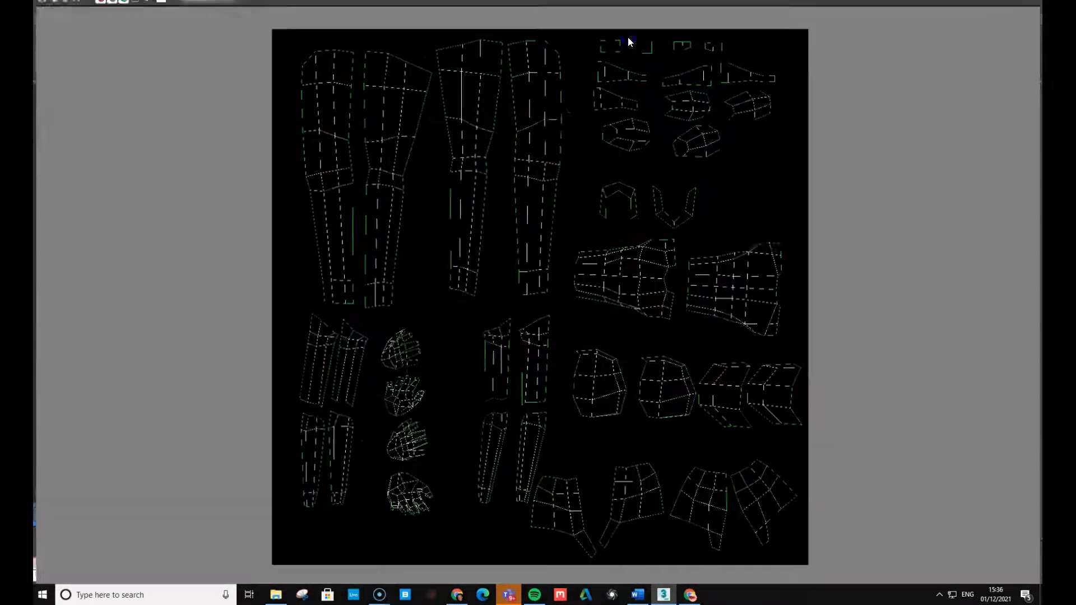
left_click(486, 258, "ctrl")
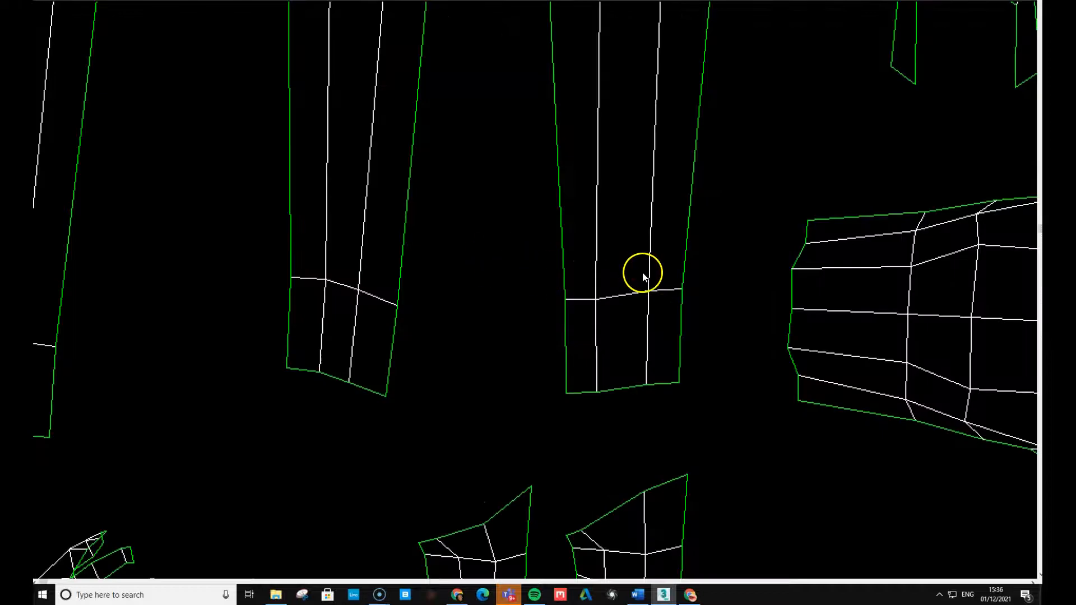
scroll(644, 274, "down", 3)
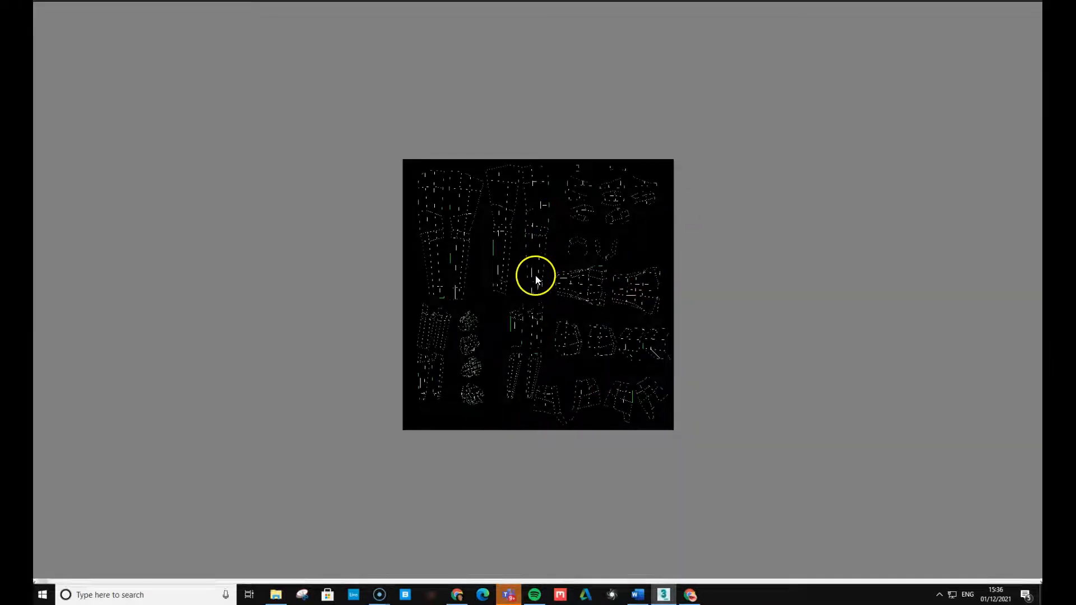
scroll(537, 277, "up", 4)
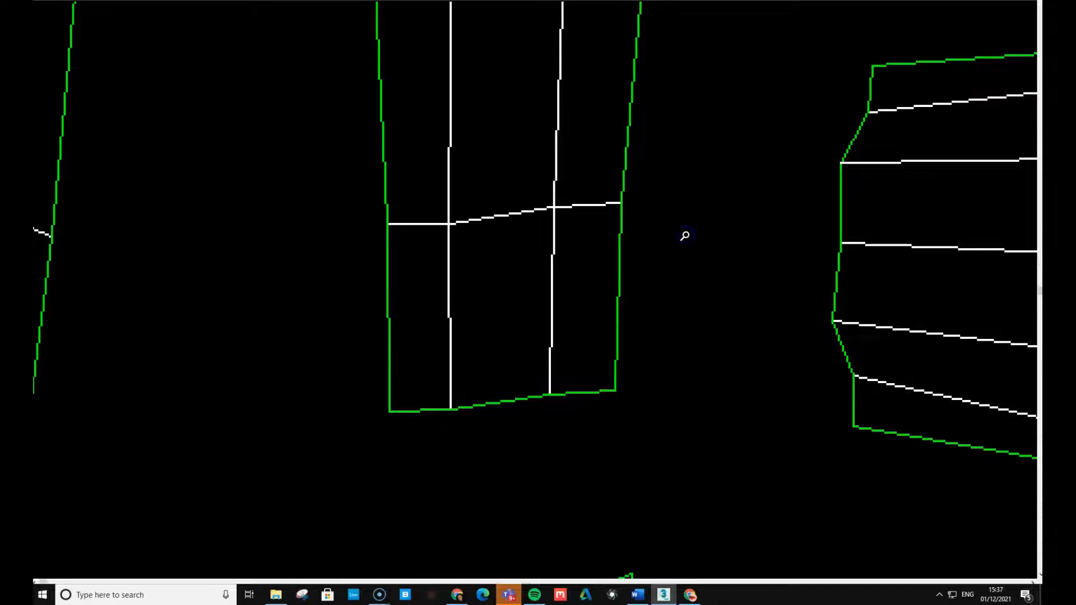
scroll(685, 236, "down", 4)
left_click(708, 189)
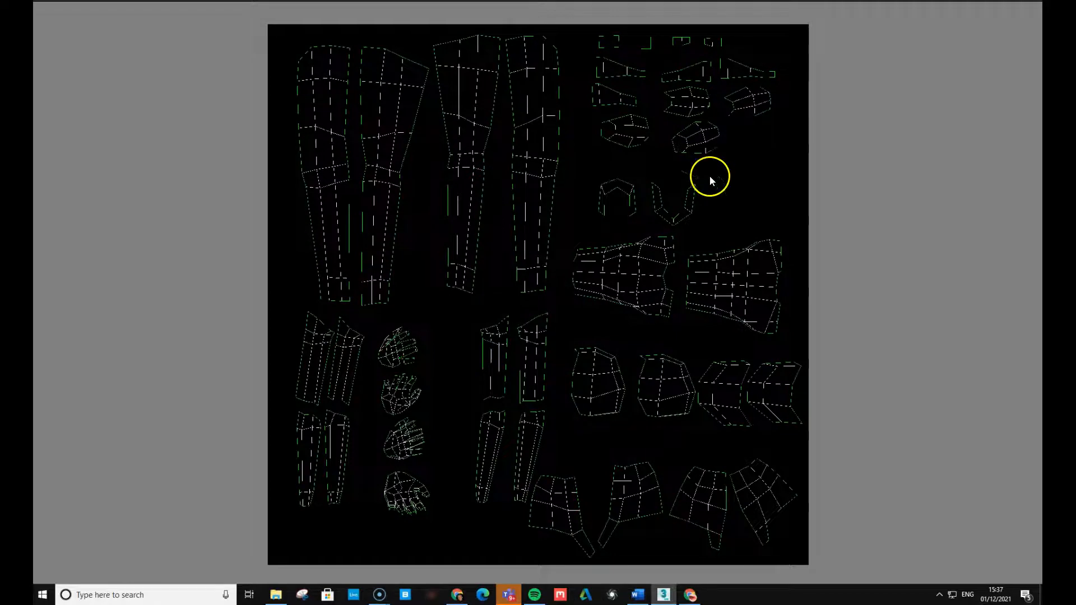
left_click(642, 396)
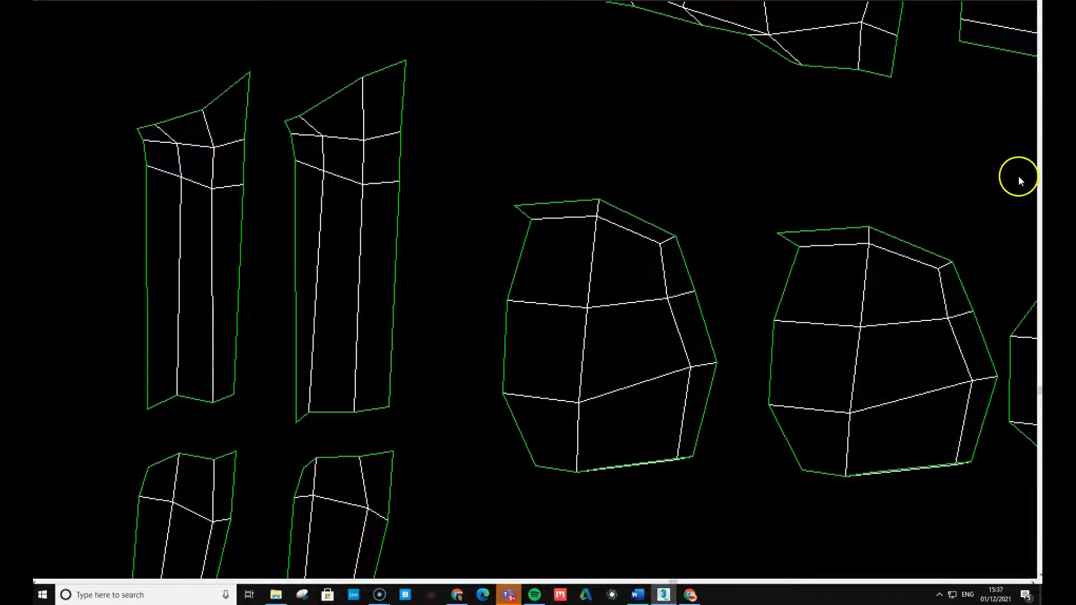
scroll(1026, 372, "down", 3)
scroll(871, 400, "up", 3)
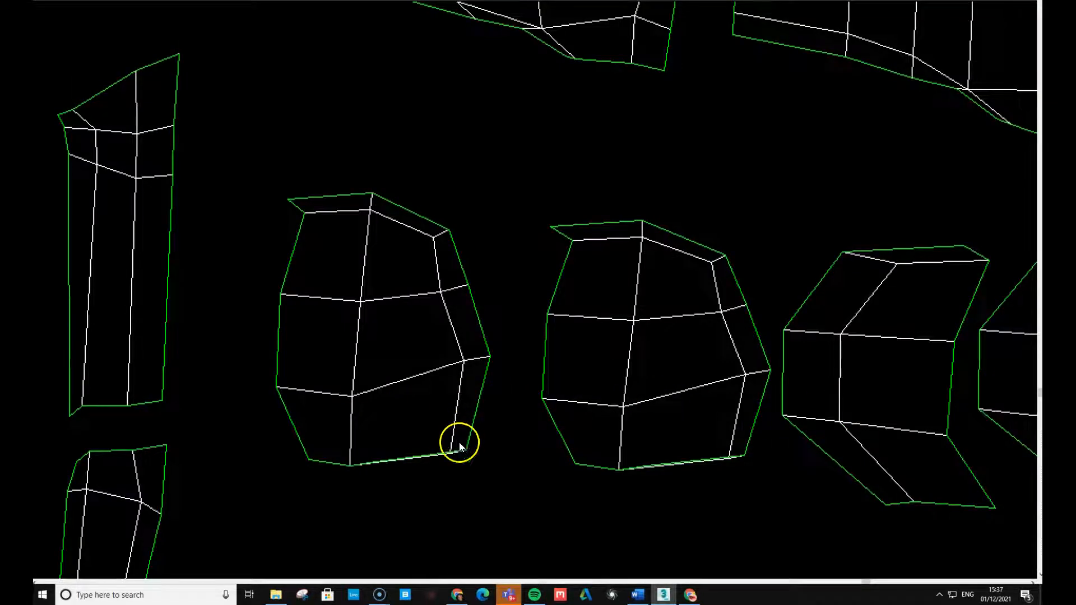
right_click(523, 409)
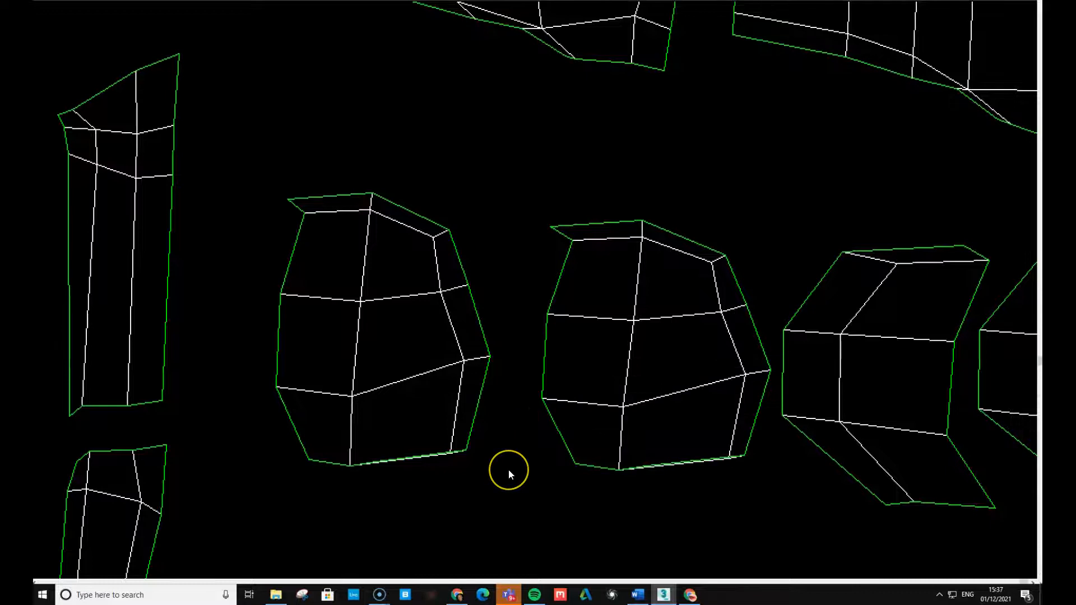
scroll(509, 469, "down", 3)
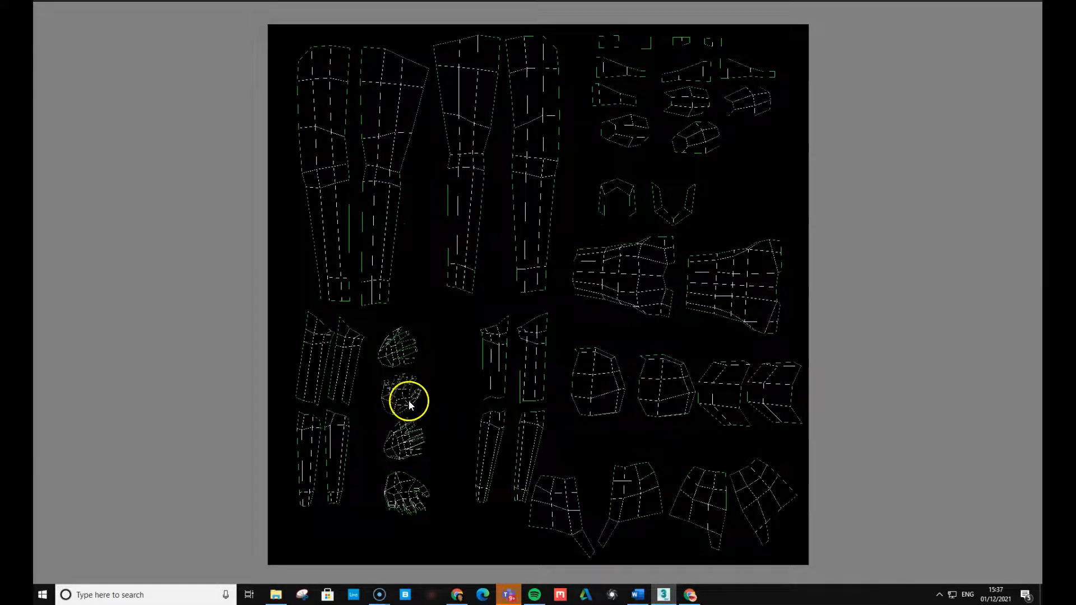